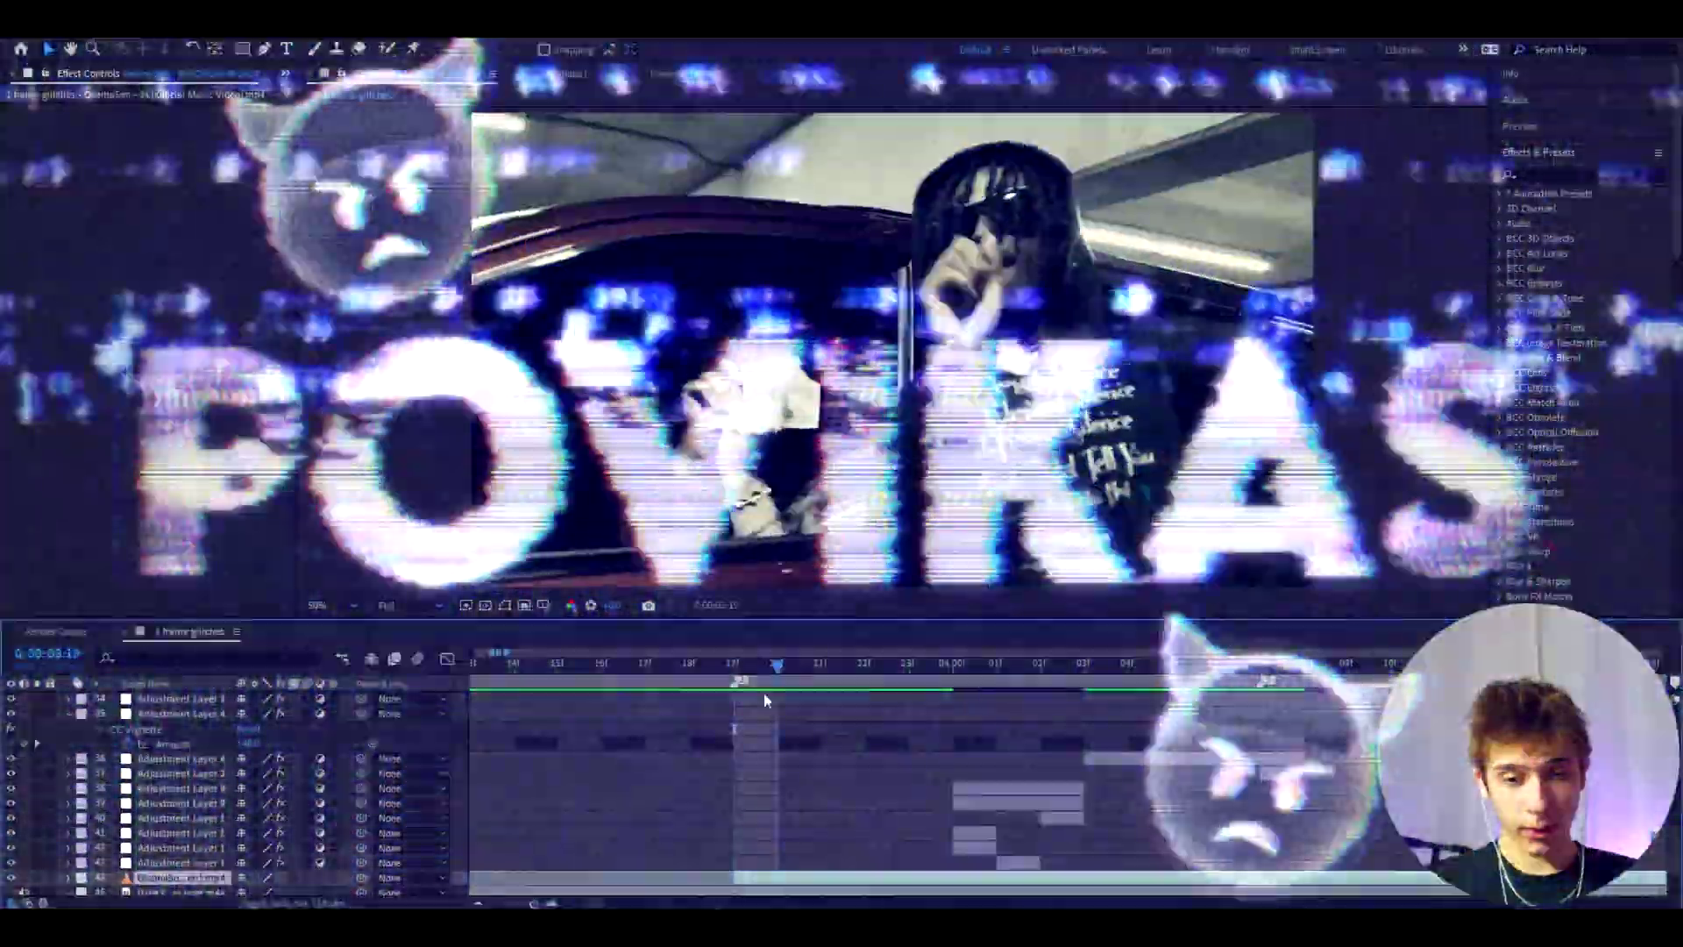
# - Add an adjustment layer above the OsamaSon music video clip and cut away its part before 0:00:03:19
pyautogui.press('pageup')
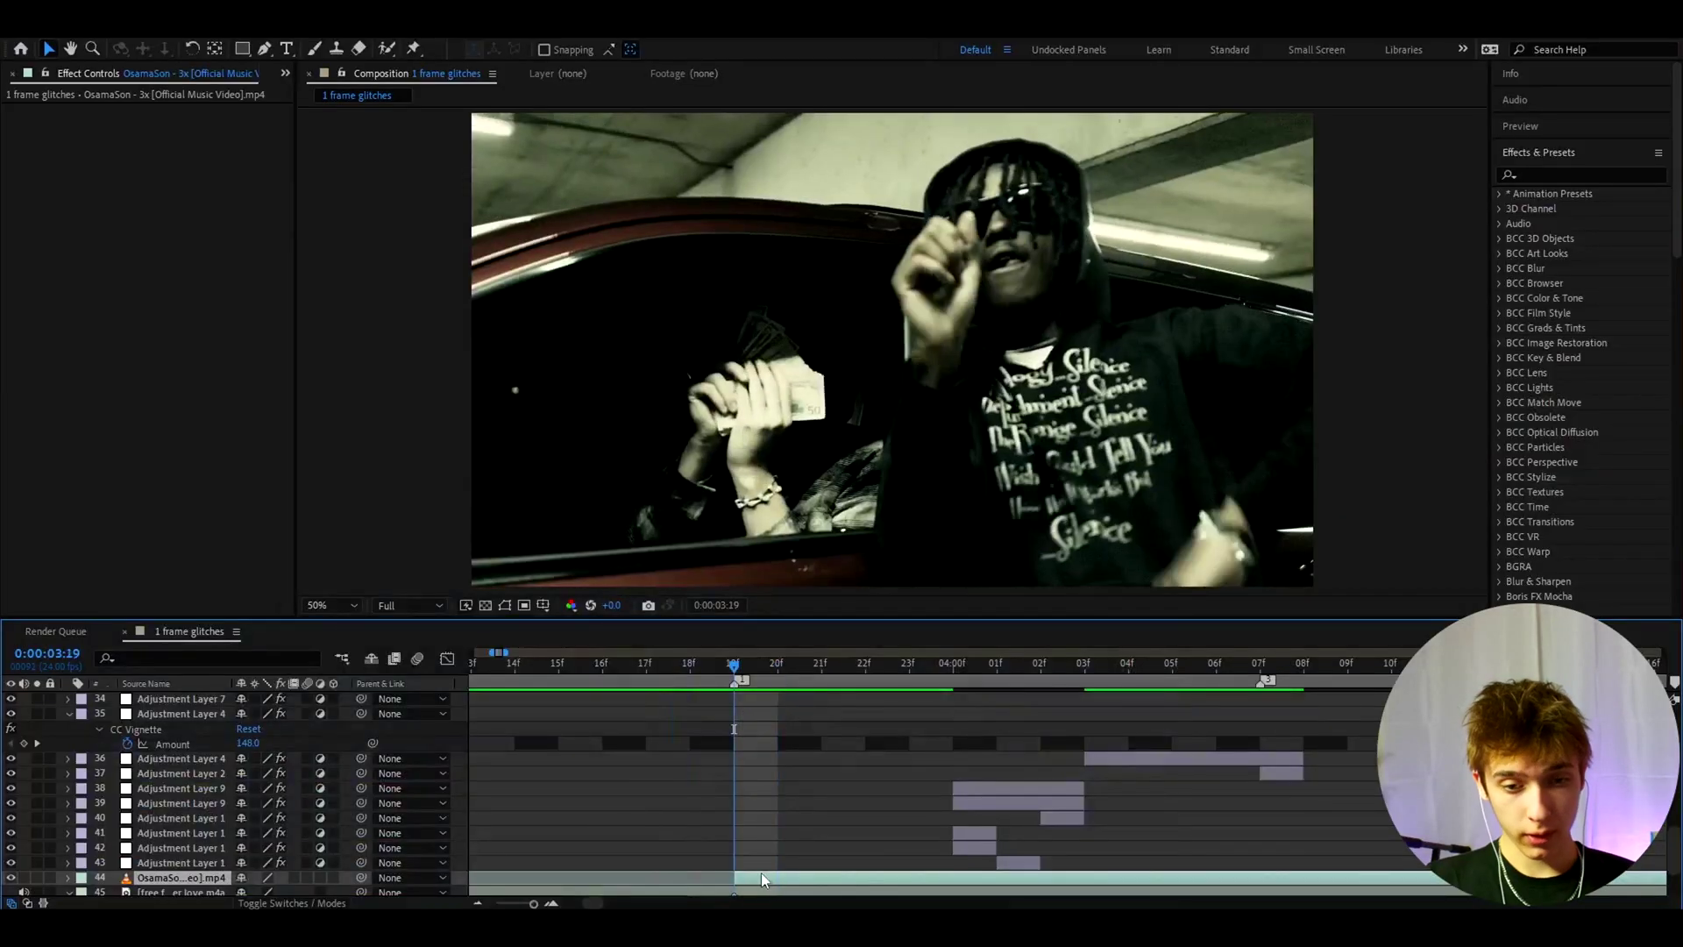
pyautogui.hotkey('ctrl', 'alt', 'y')
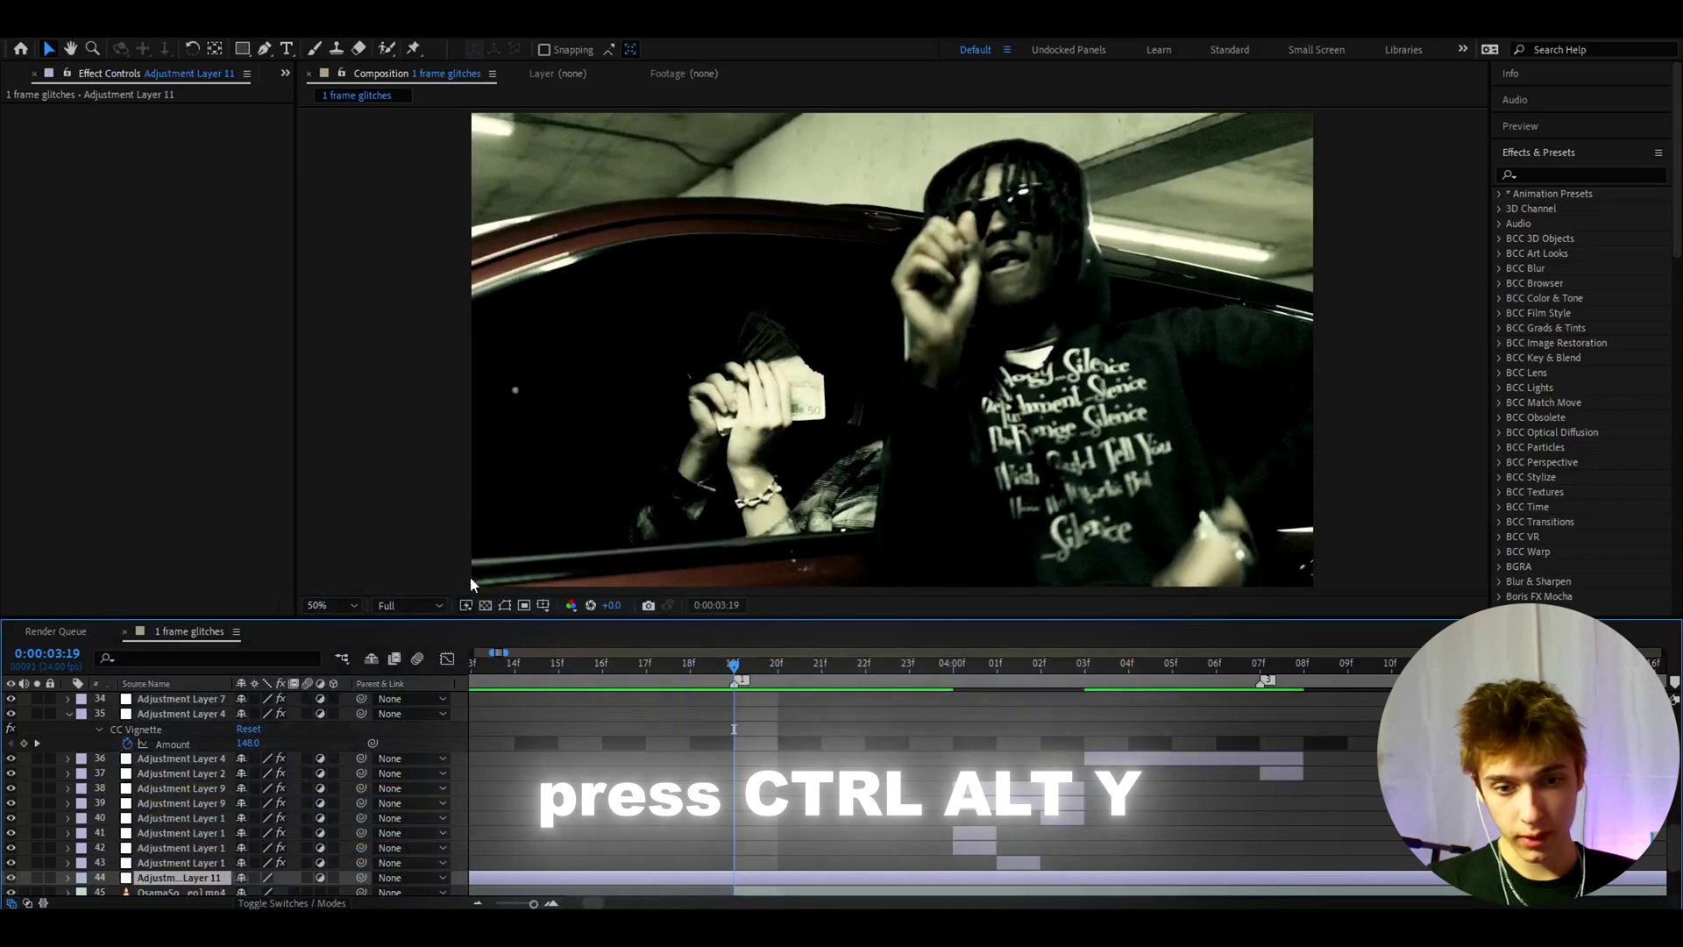
pyautogui.hotkey('ctrl', 'shift', 'd')
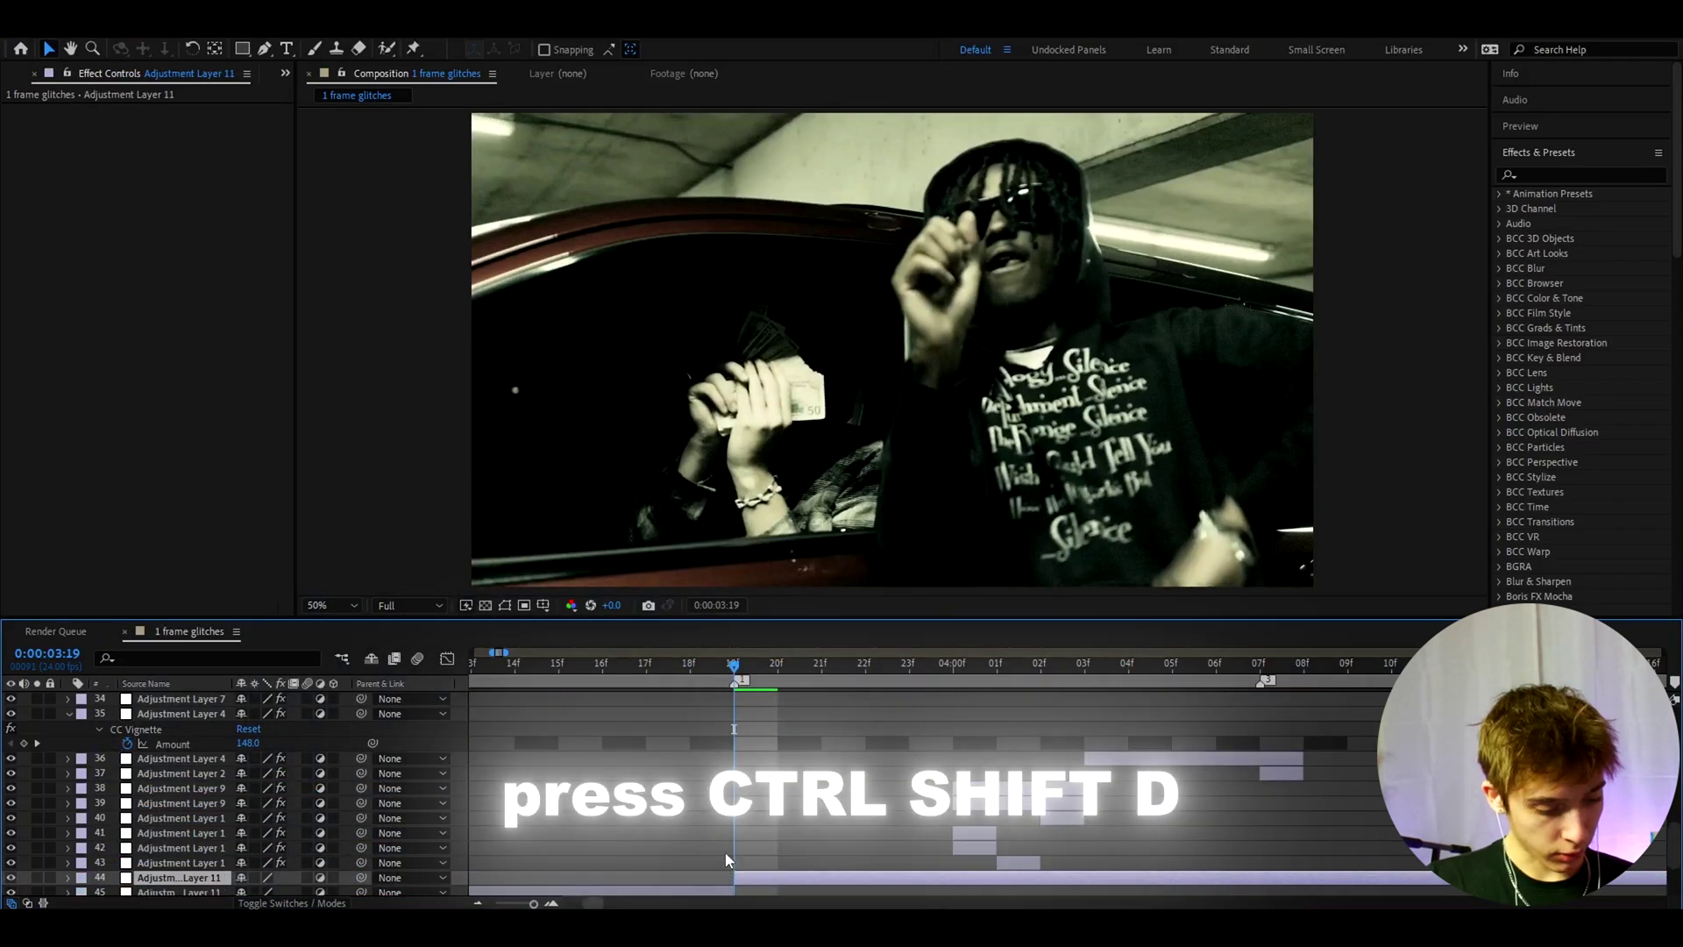
pyautogui.scroll(-1, 724, 854)
pyautogui.click(722, 847)
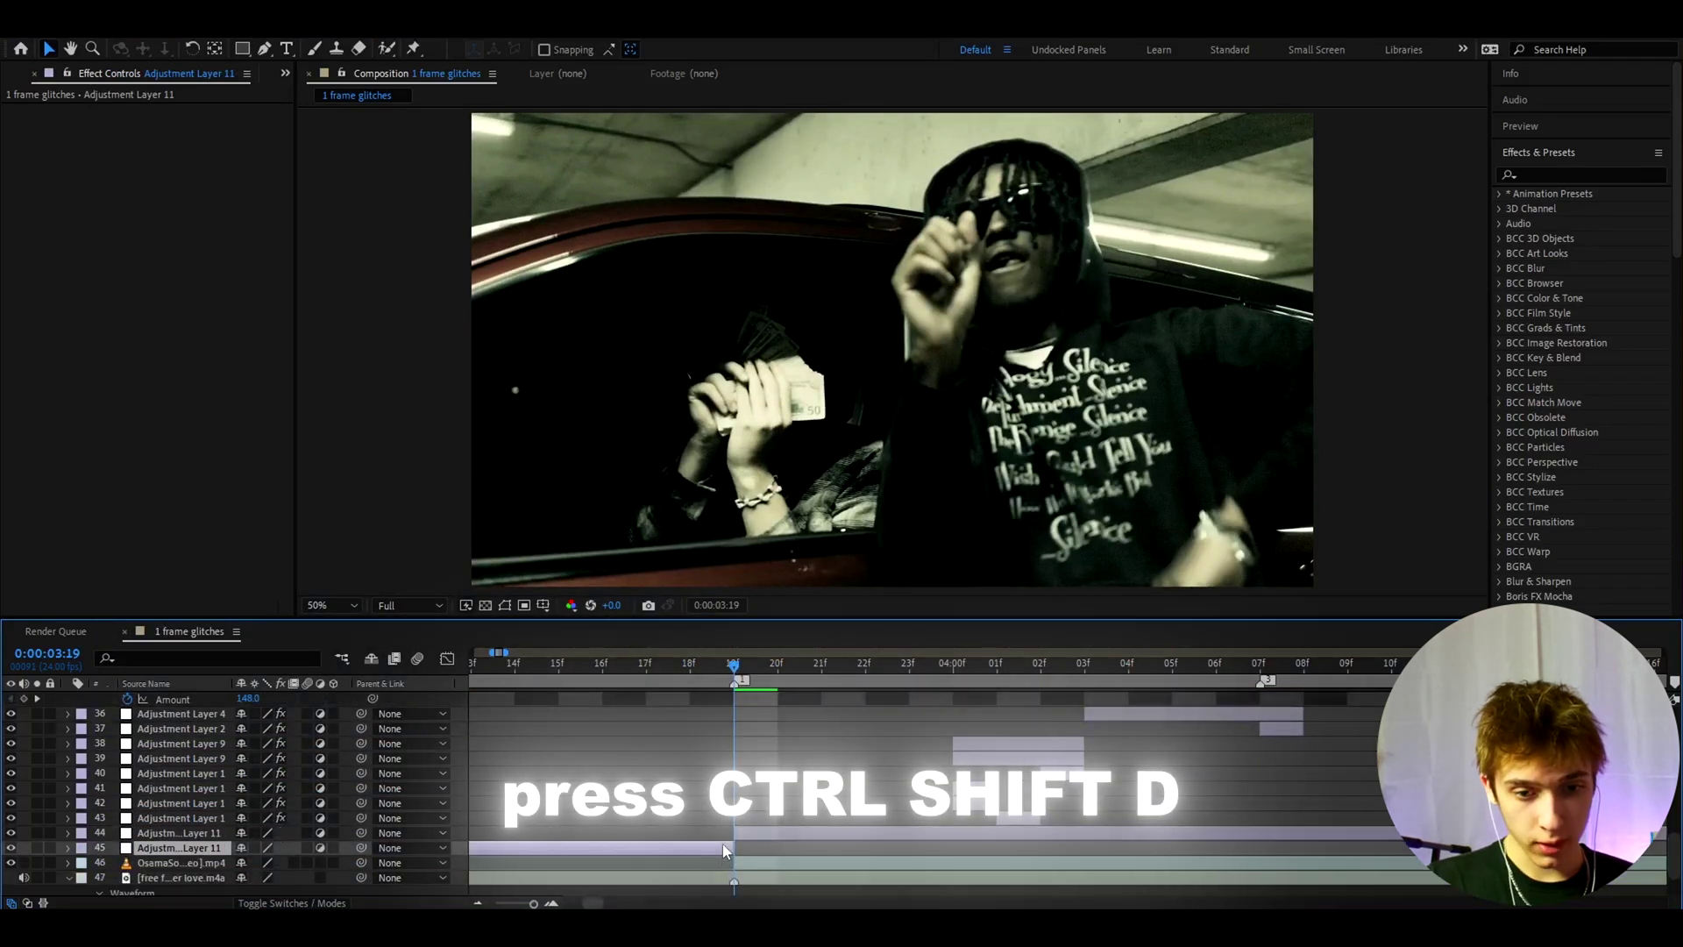
pyautogui.press('Delete')
# - Shorten the adjustment layer to a single frame and place it at 0:00:03:19
pyautogui.click(767, 835)
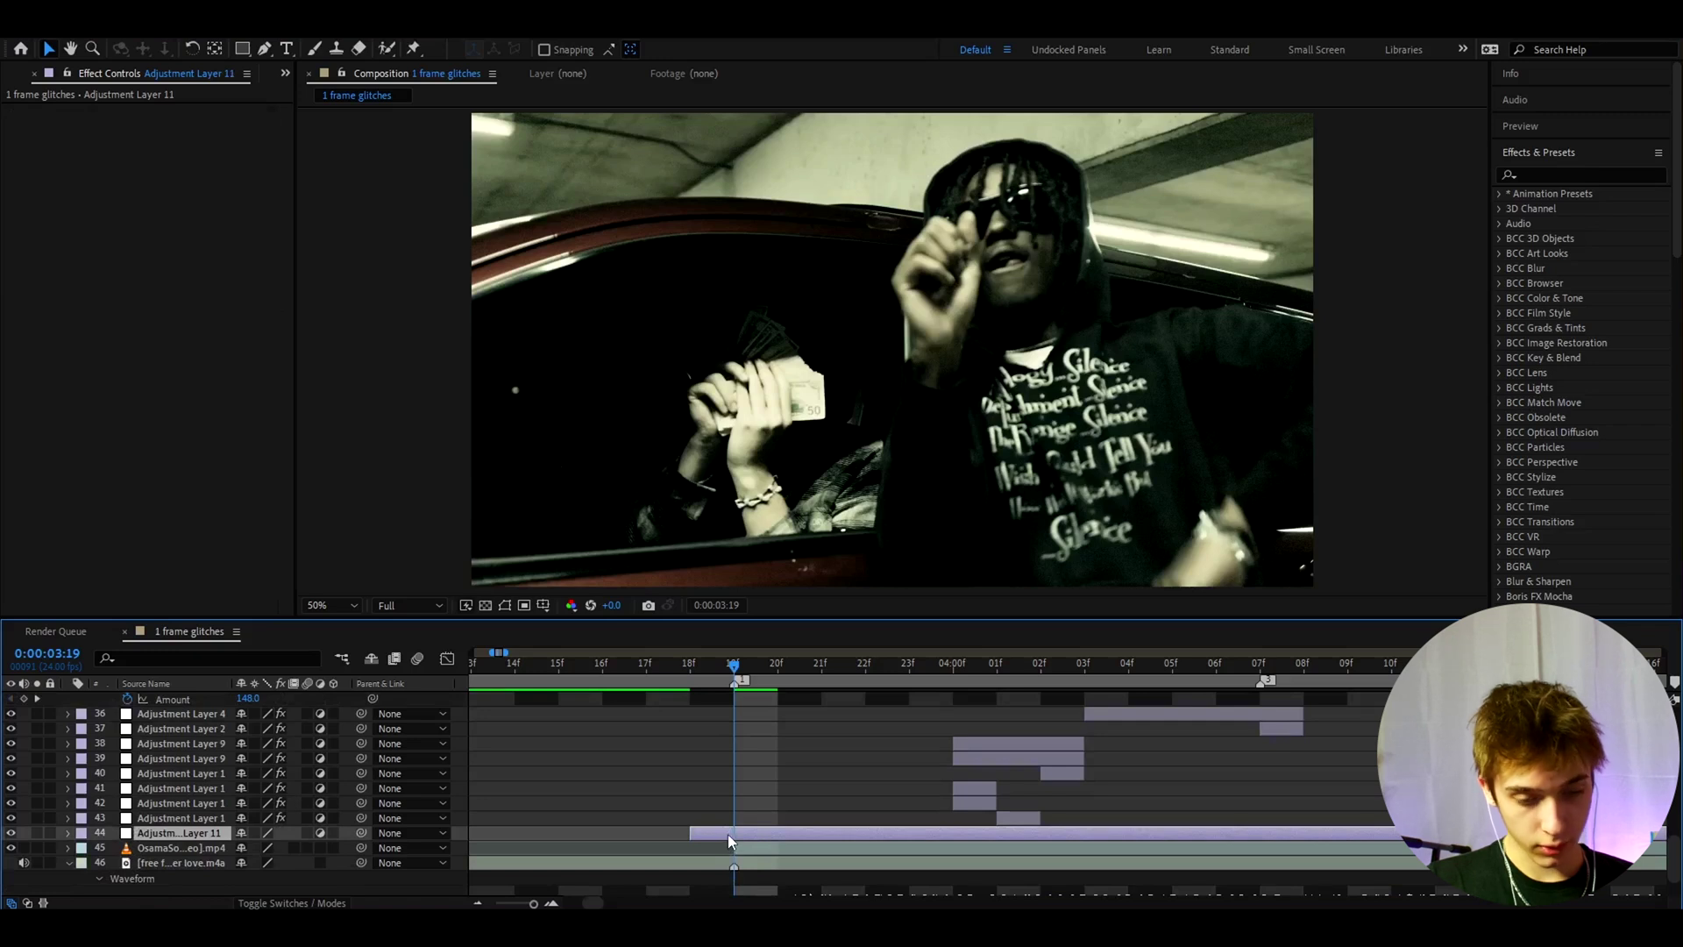
pyautogui.hotkey('ctrl', 'z')
pyautogui.press('Delete')
pyautogui.moveTo(720, 833); pyautogui.dragTo(762, 834)
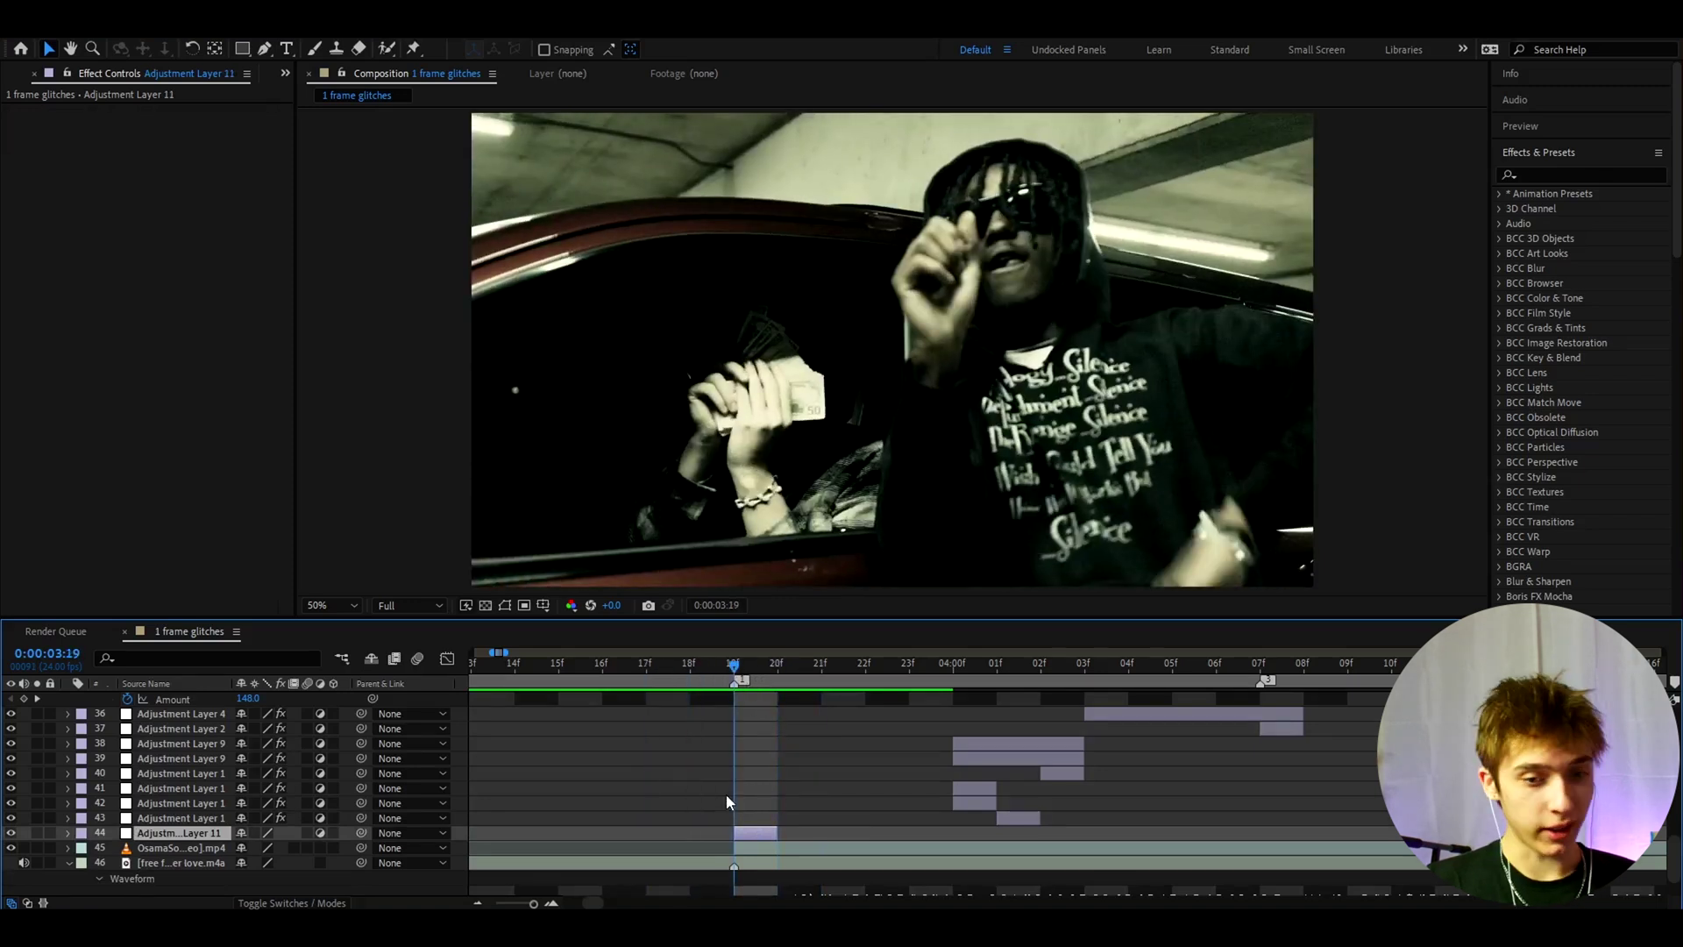
# - Apply the Invert effect to the one-frame adjustment layer, leaving its channel on RGB
pyautogui.hotkey('ctrl', 'space')
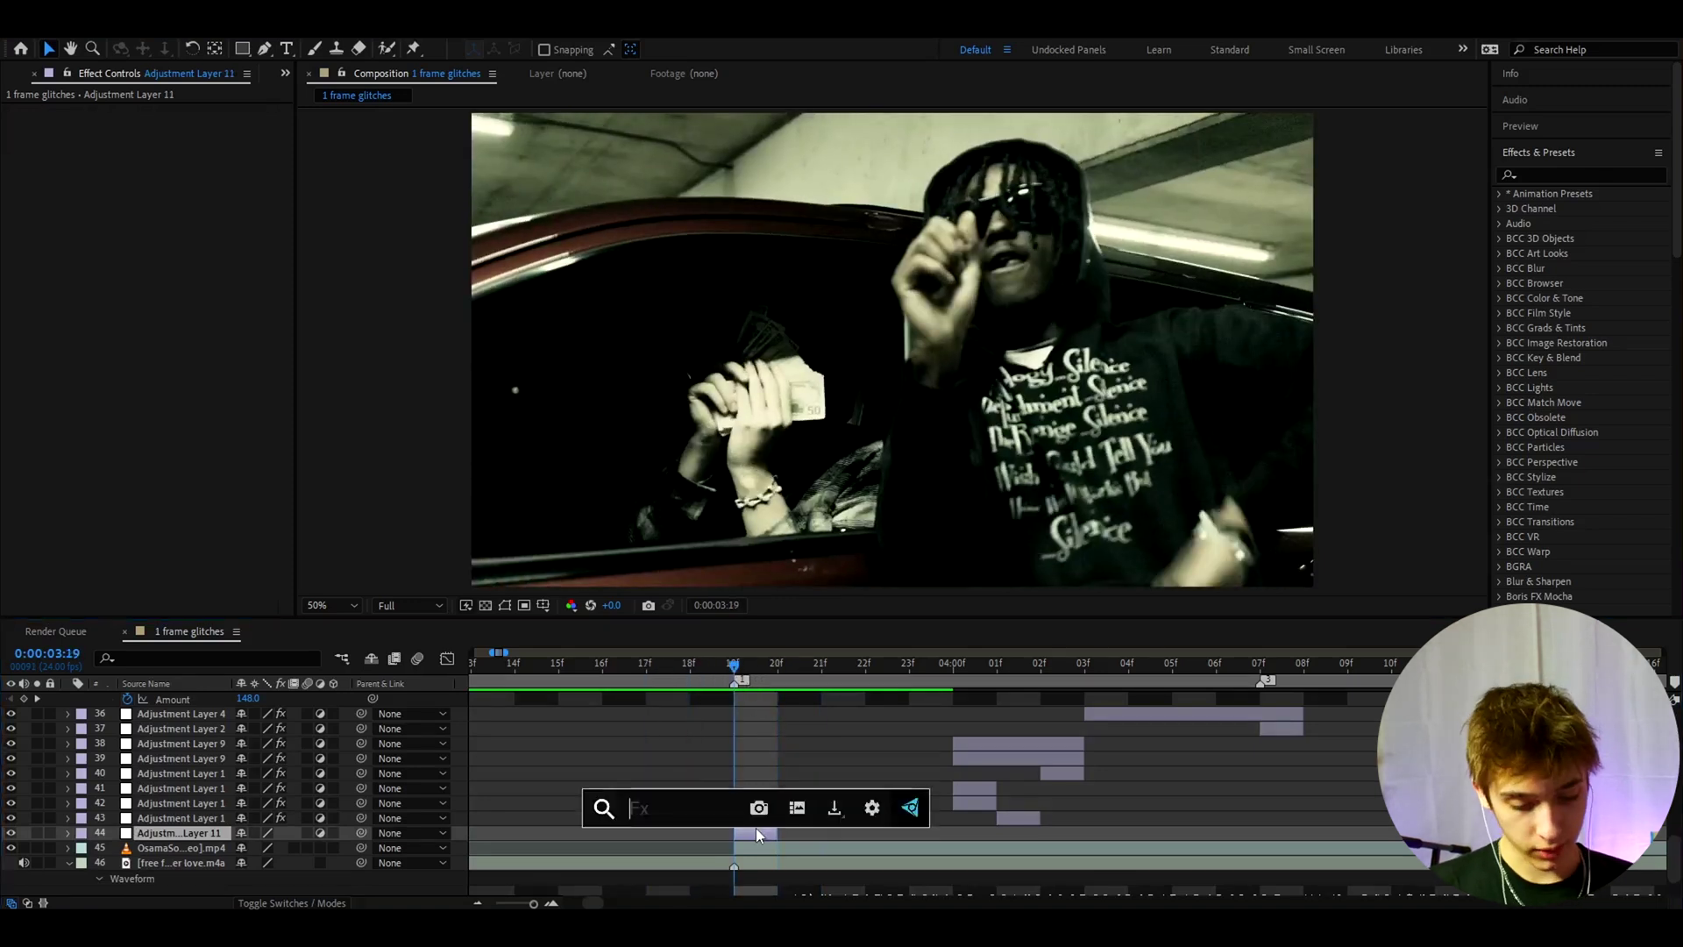
pyautogui.write('inv')
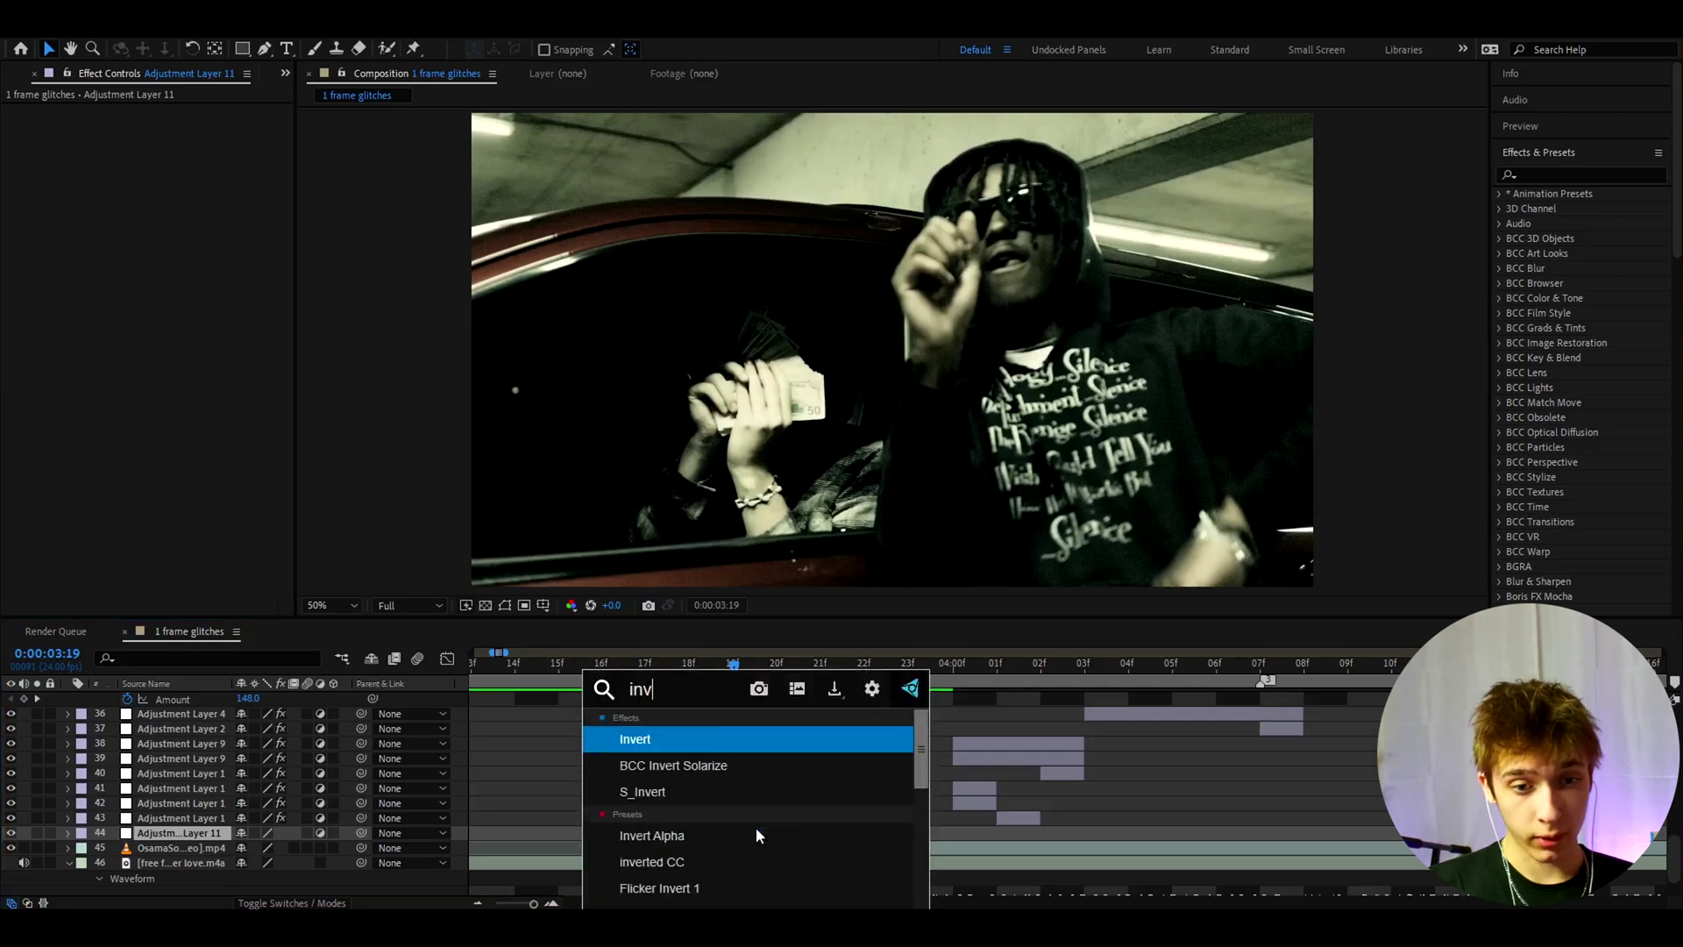
pyautogui.press('Return')
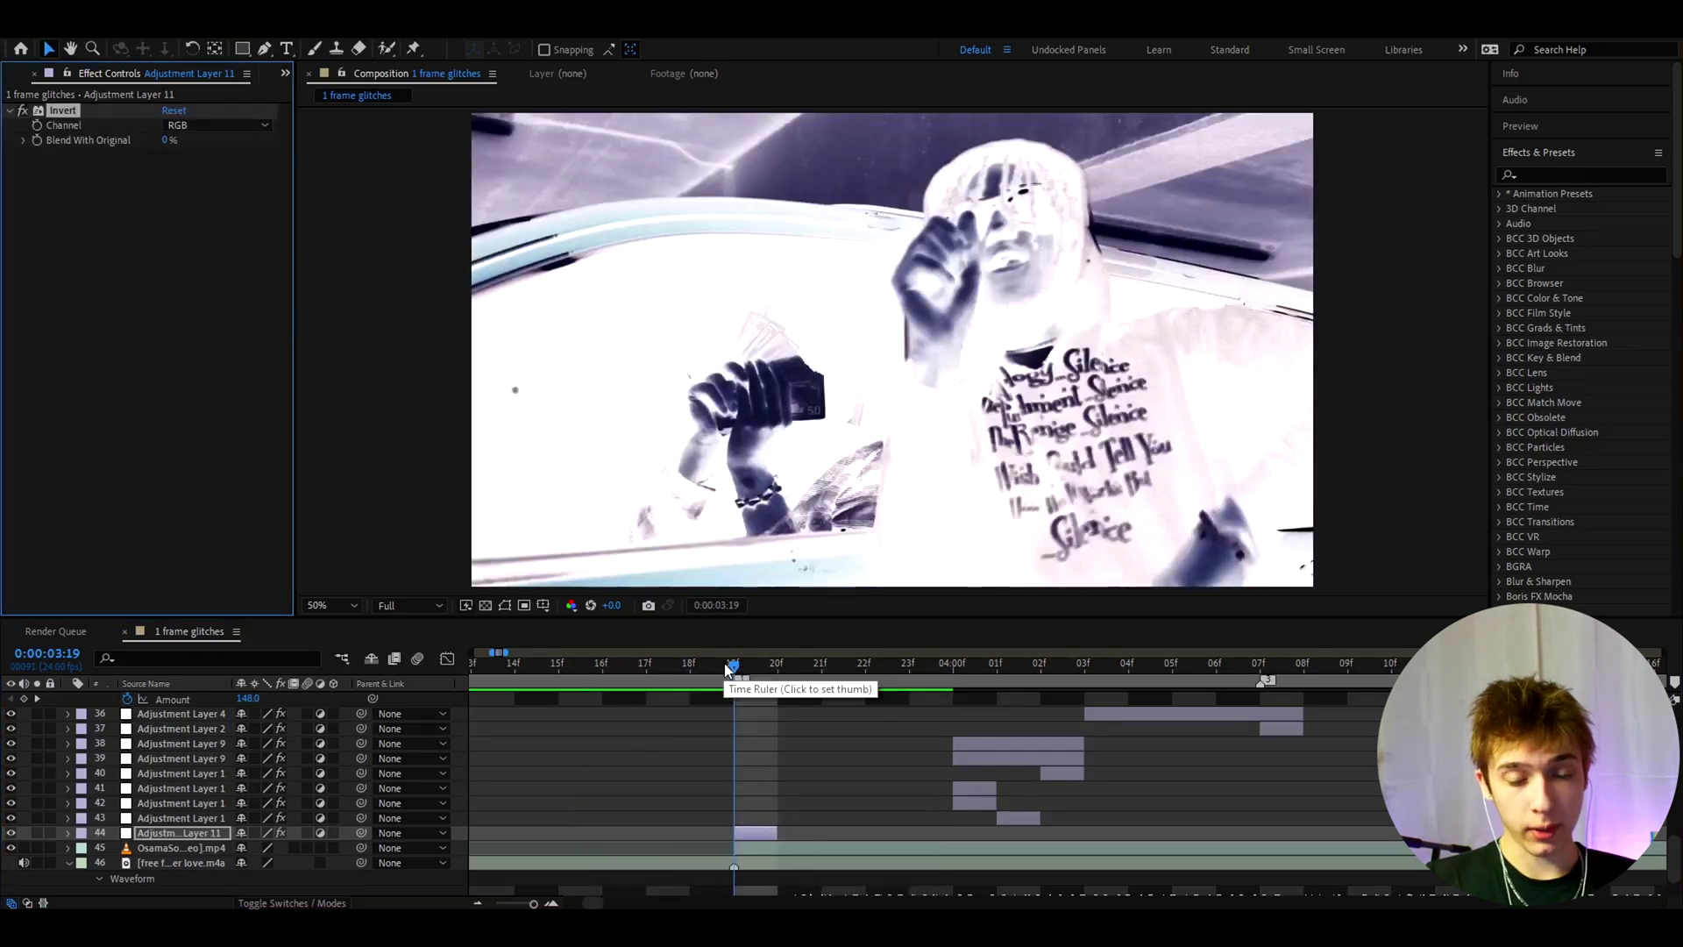
pyautogui.moveTo(733, 663); pyautogui.dragTo(744, 712)
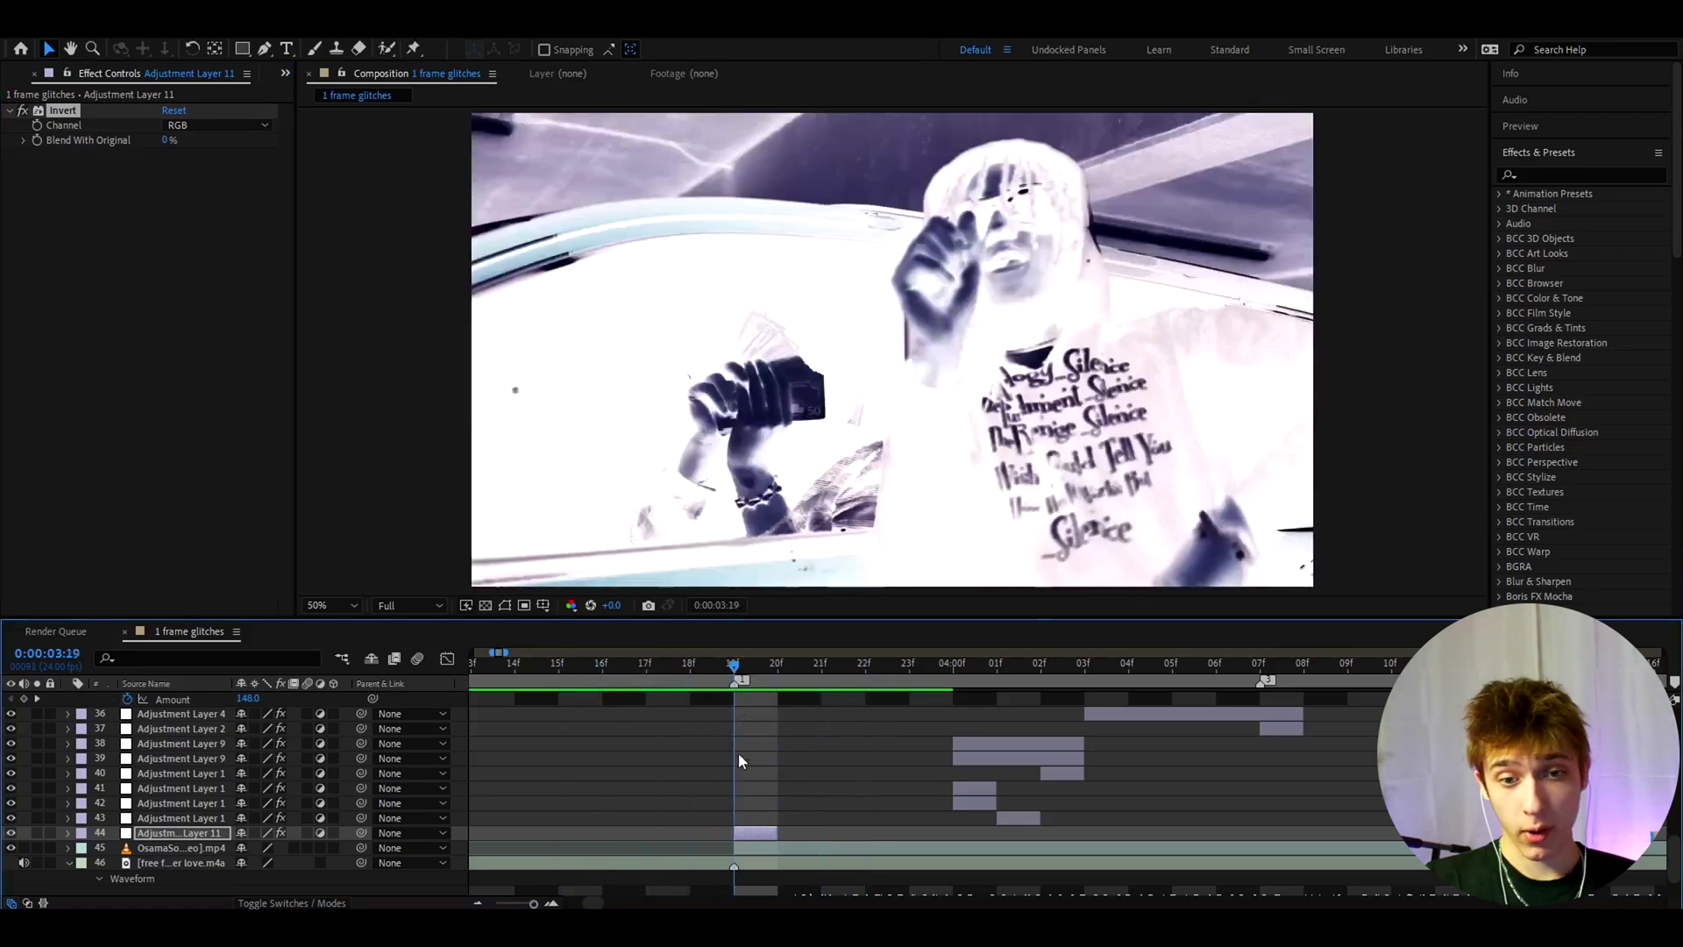
pyautogui.click(750, 837)
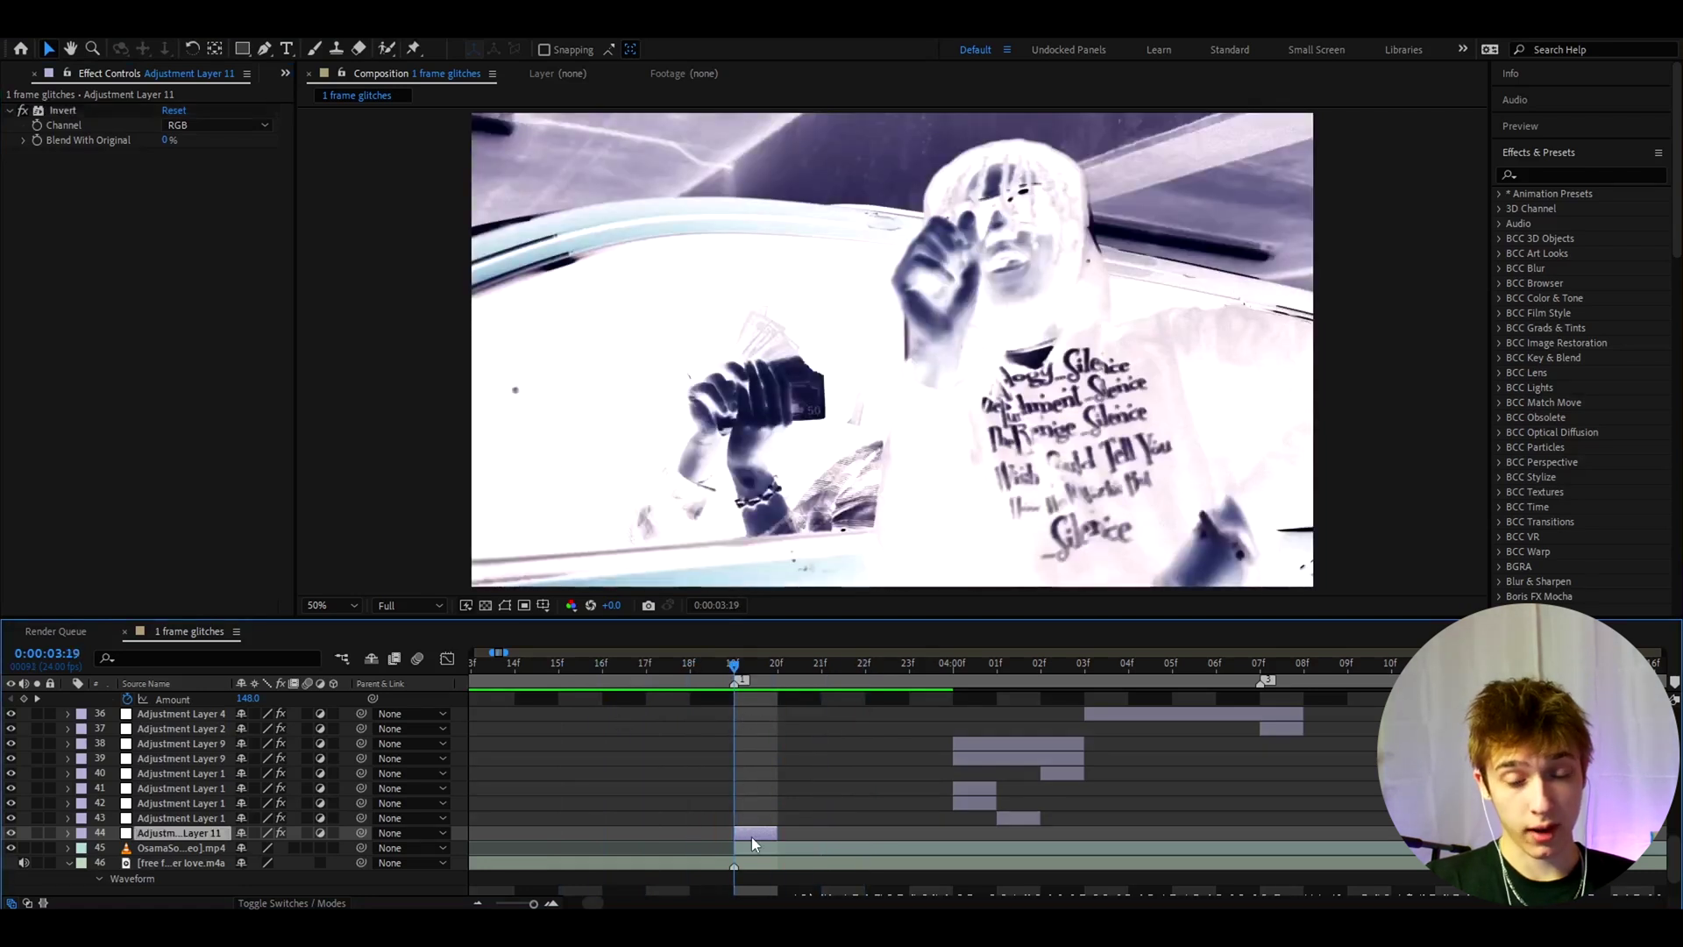
pyautogui.click(182, 128)
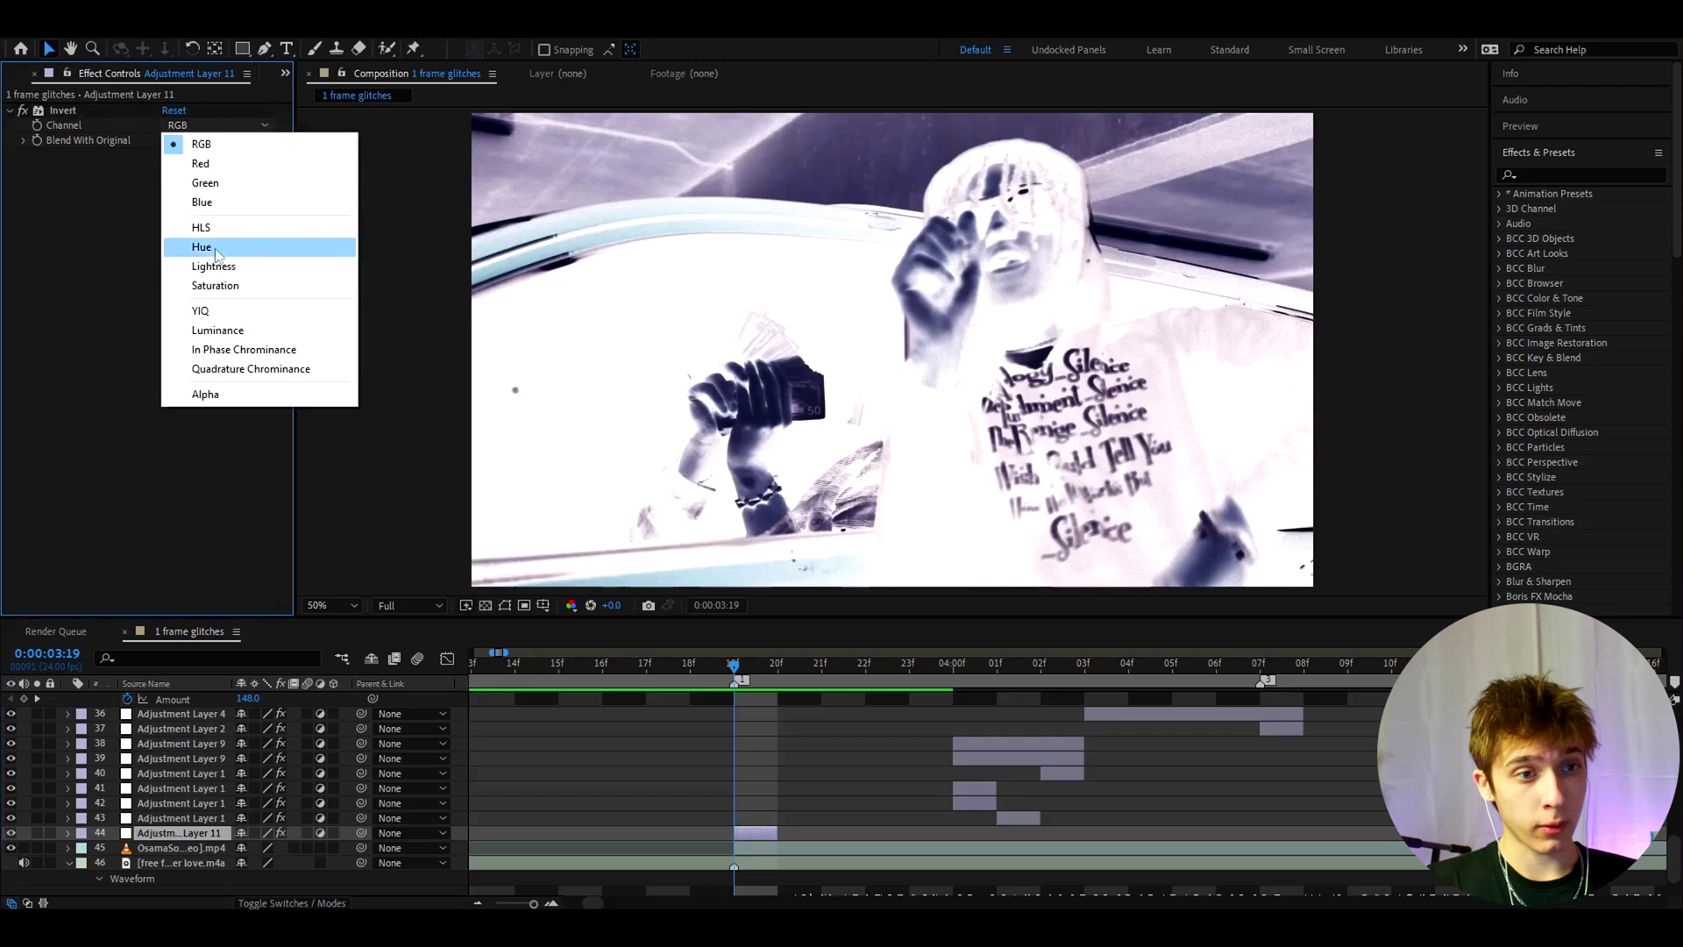
pyautogui.click(46, 62)
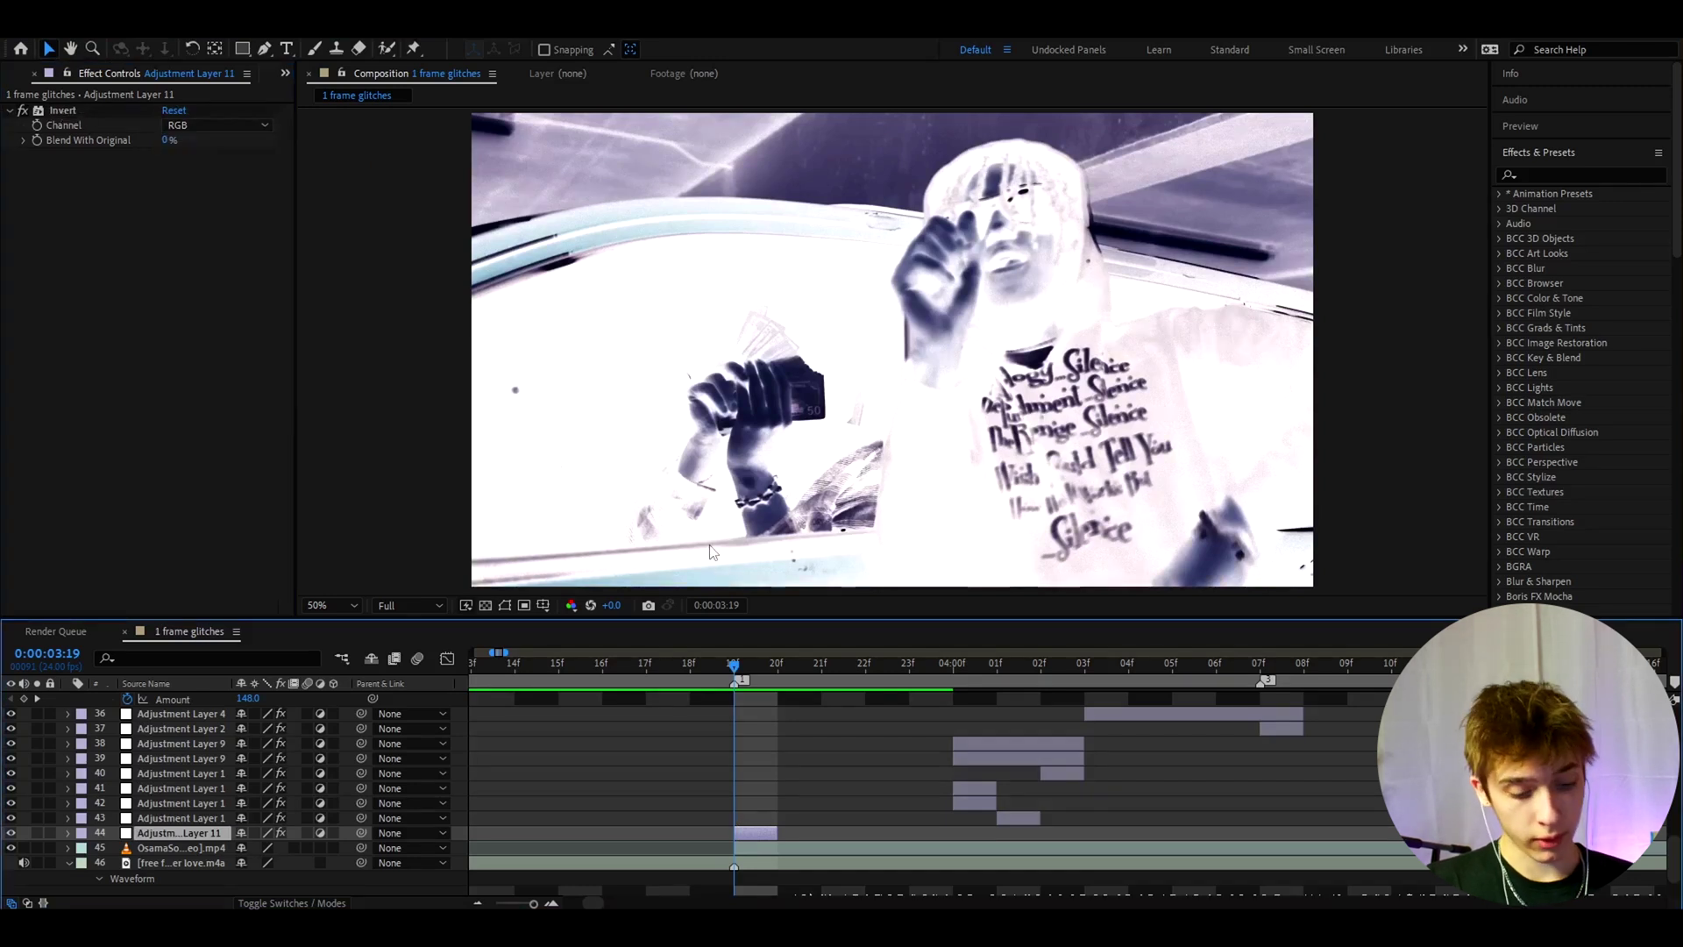
# - Add the Deep Glow effect to the inverted adjustment layer and set its exposure to 0.99
pyautogui.hotkey('ctrl', 'space')
pyautogui.write('deep')
pyautogui.press('Return')
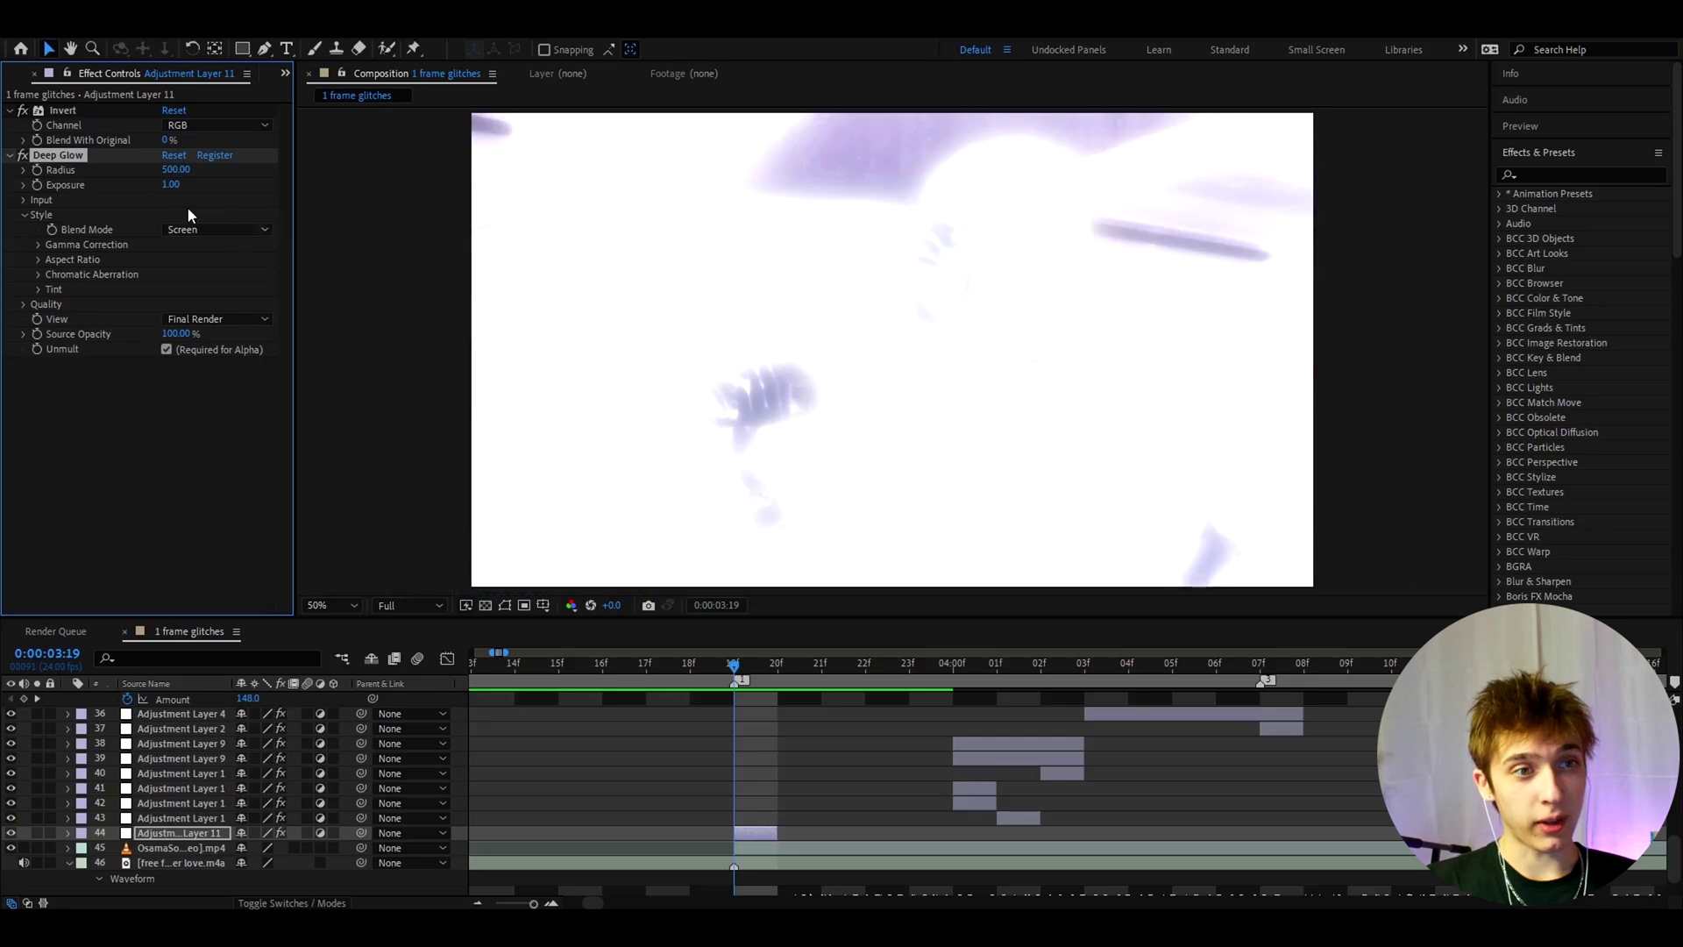
pyautogui.moveTo(137, 188); pyautogui.dragTo(138, 186)
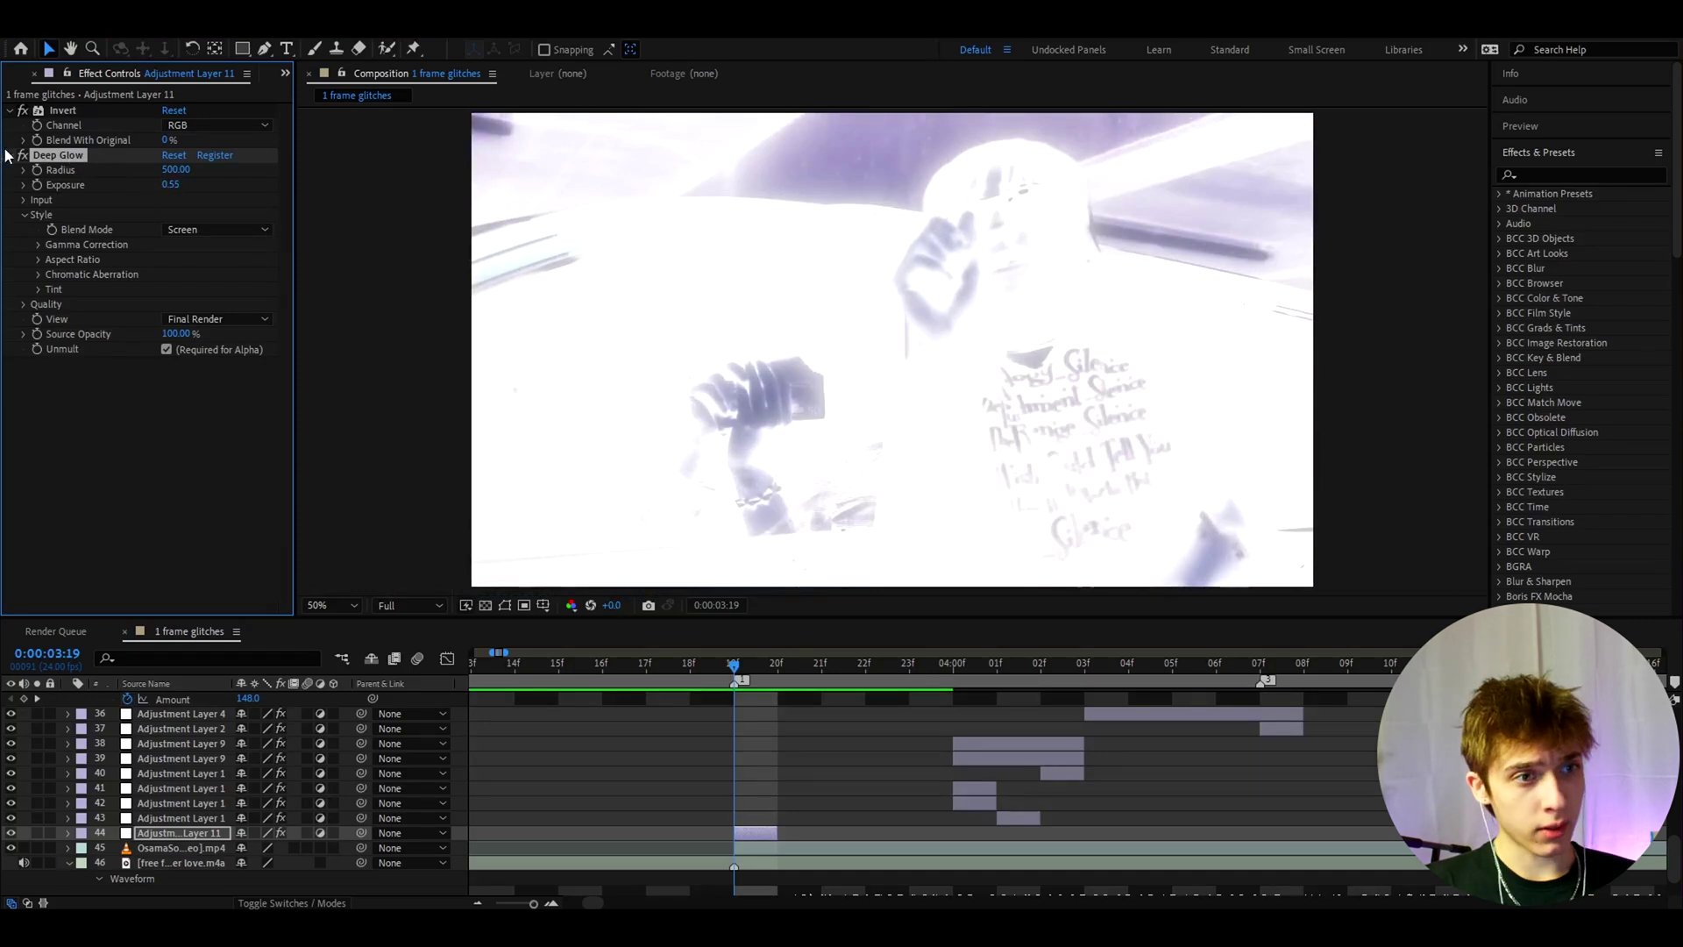
pyautogui.click(56, 109)
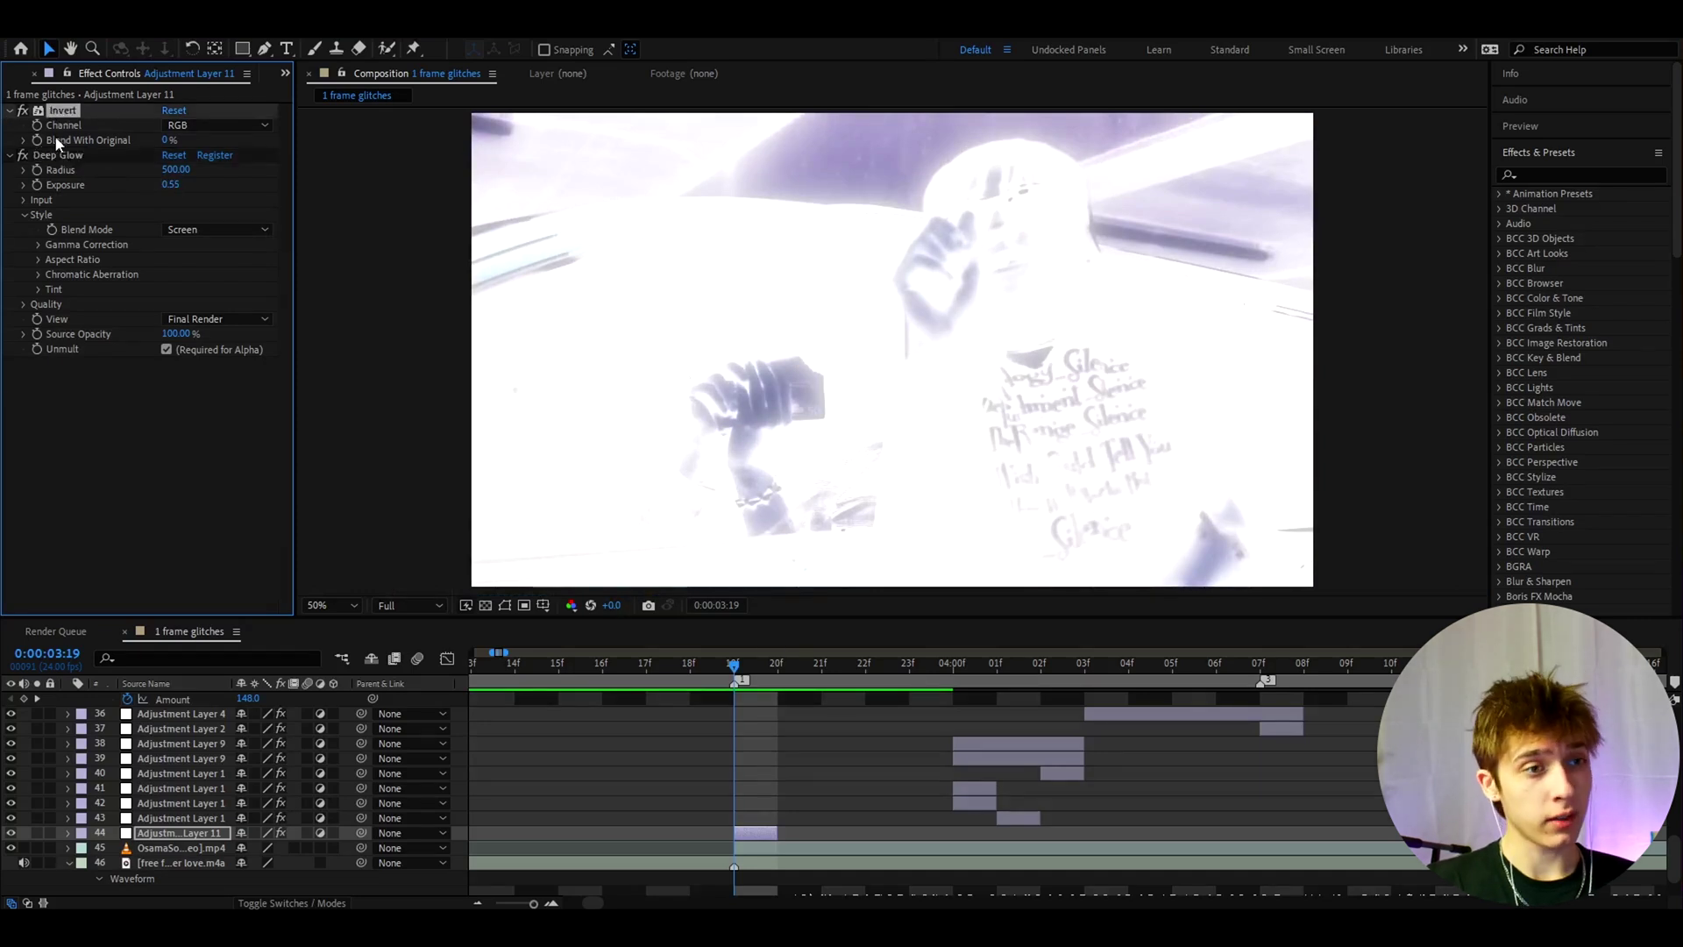
pyautogui.click(96, 156)
pyautogui.moveTo(200, 183); pyautogui.dragTo(239, 183)
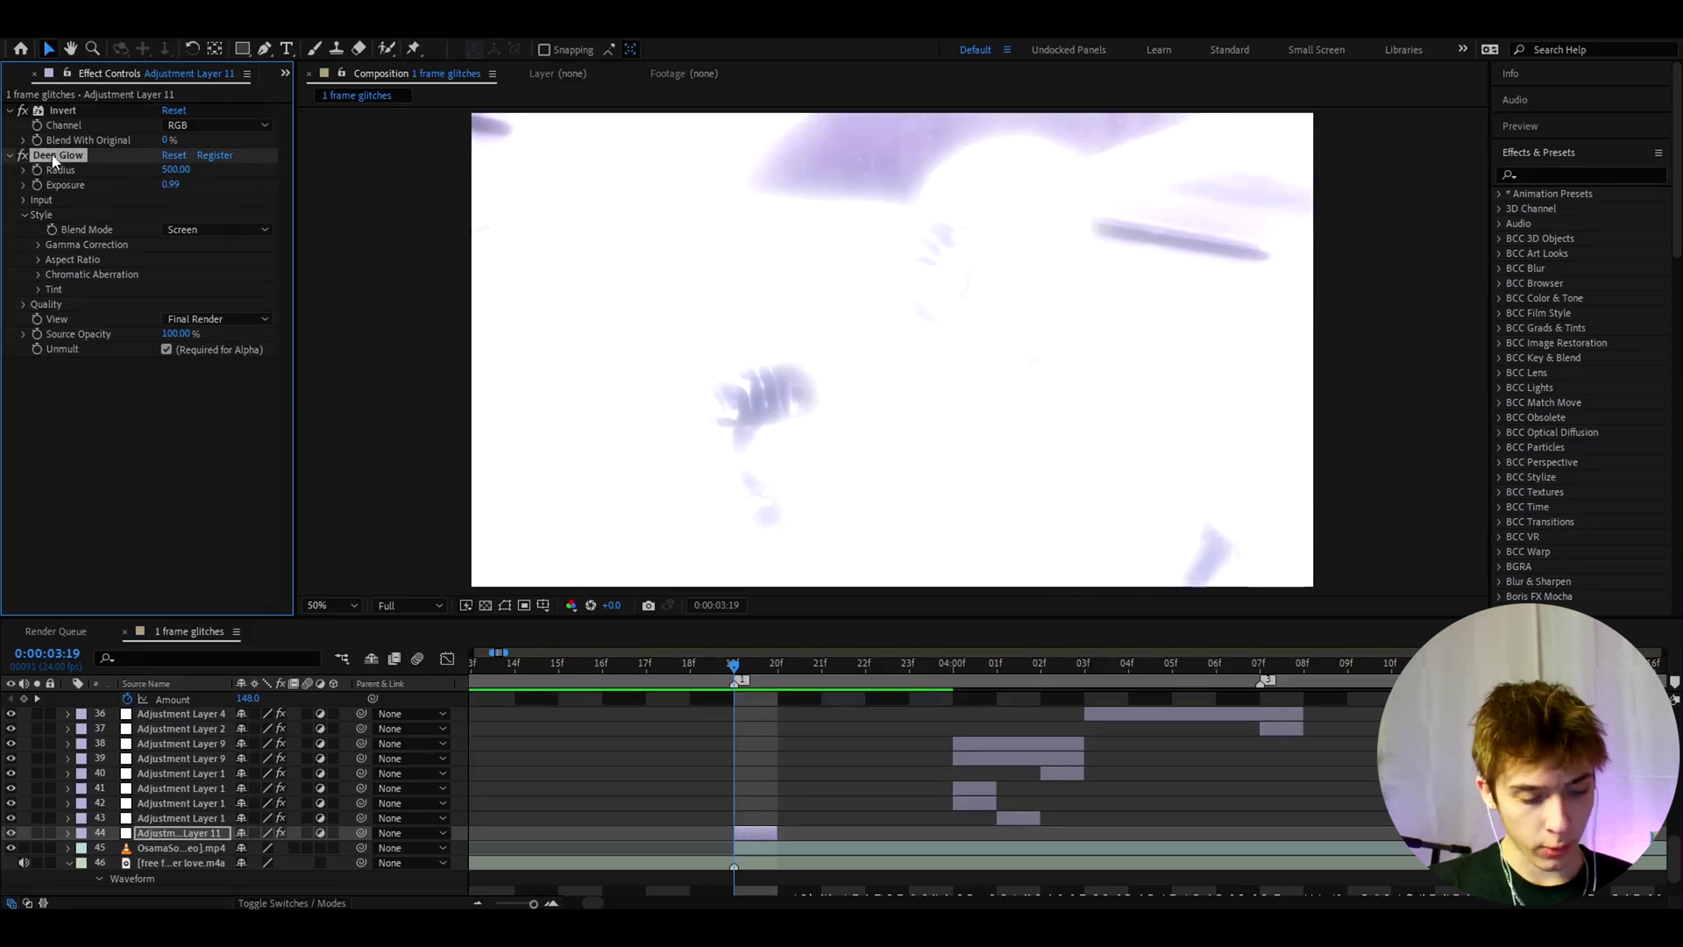
# - Replace the Invert and Deep Glow effects with Colorama and set its phase shift to 107°
pyautogui.hotkey('ctrl', 'a')
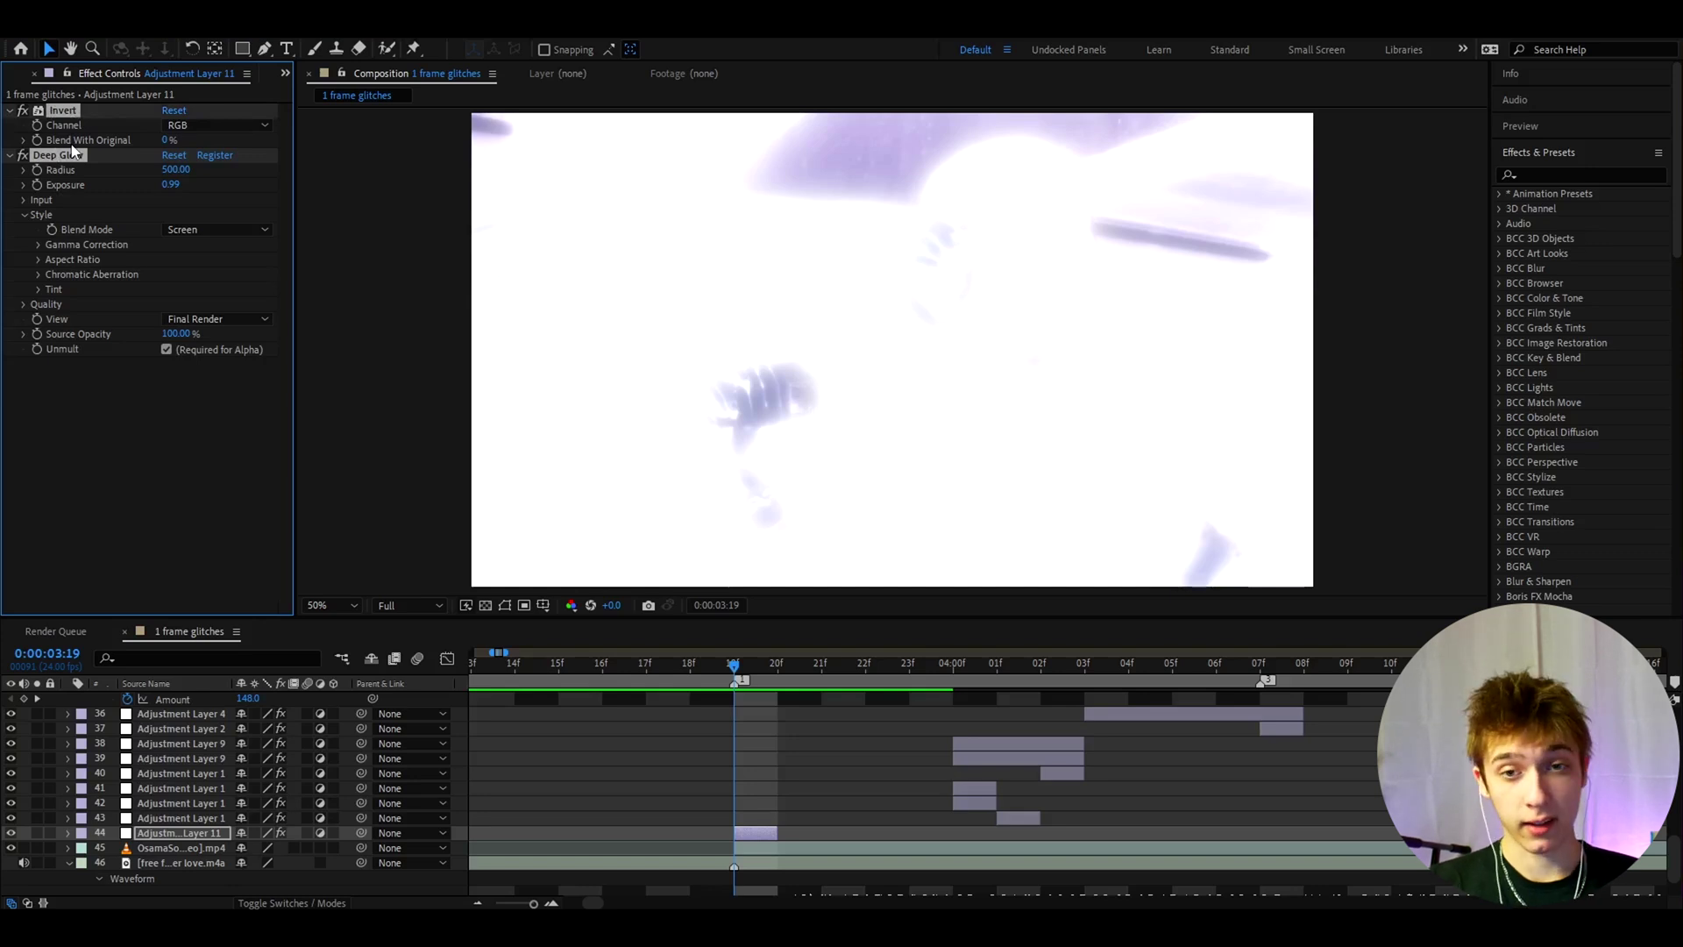
pyautogui.press('Delete')
pyautogui.click(741, 832)
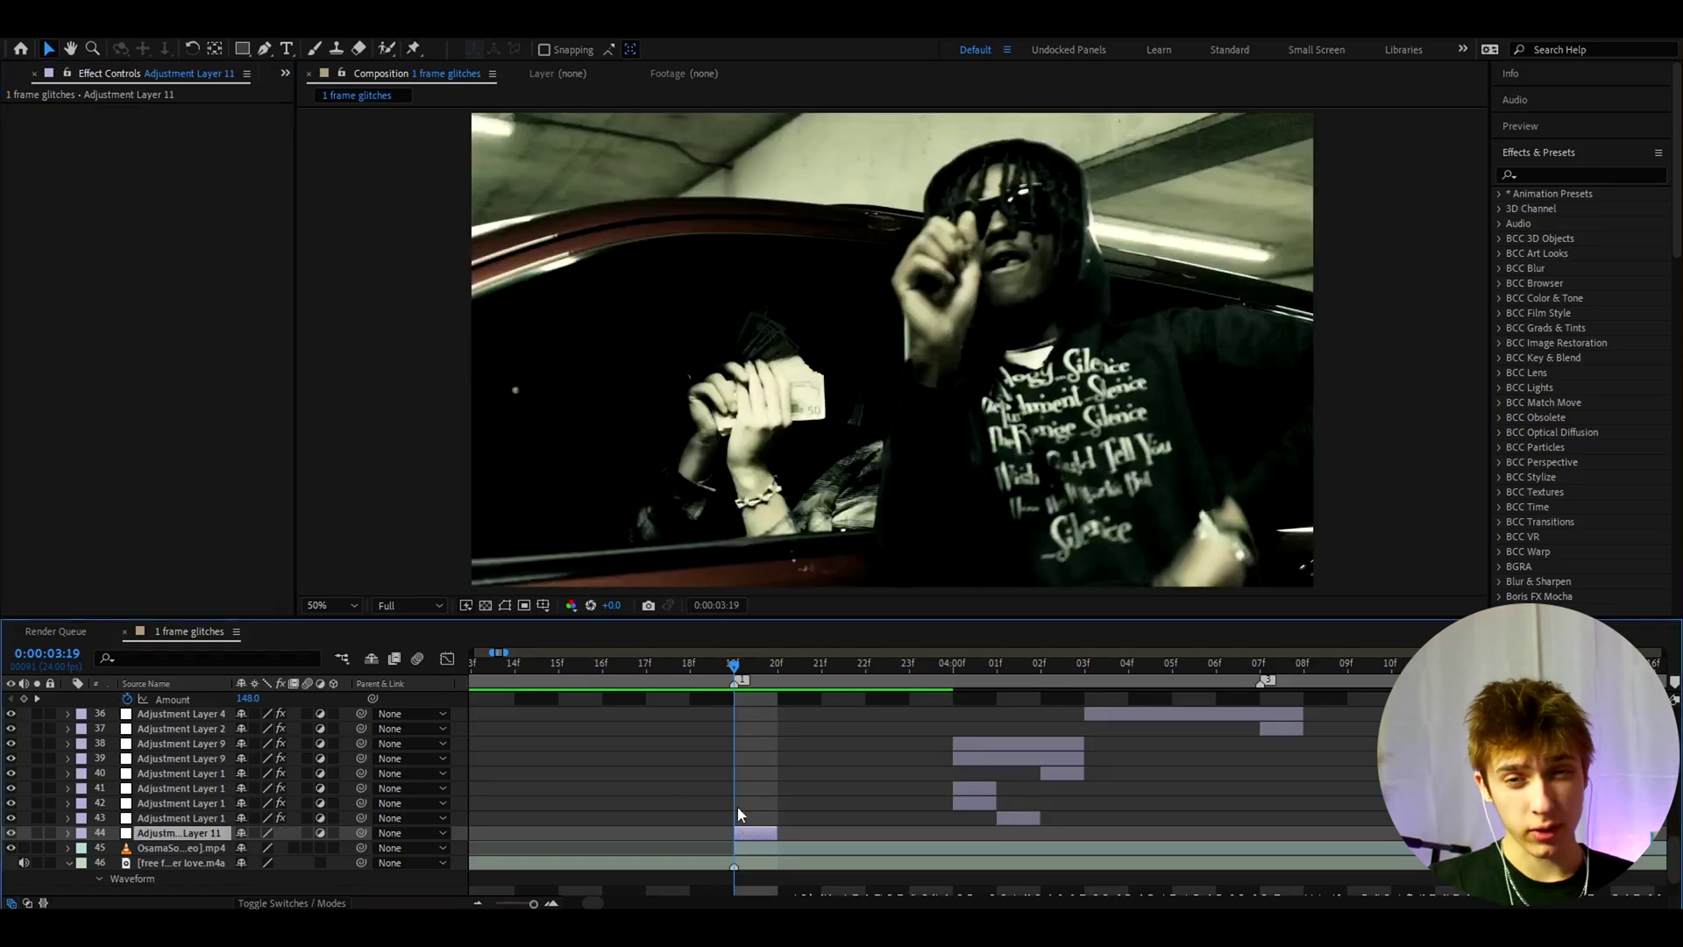
pyautogui.hotkey('ctrl', 'space')
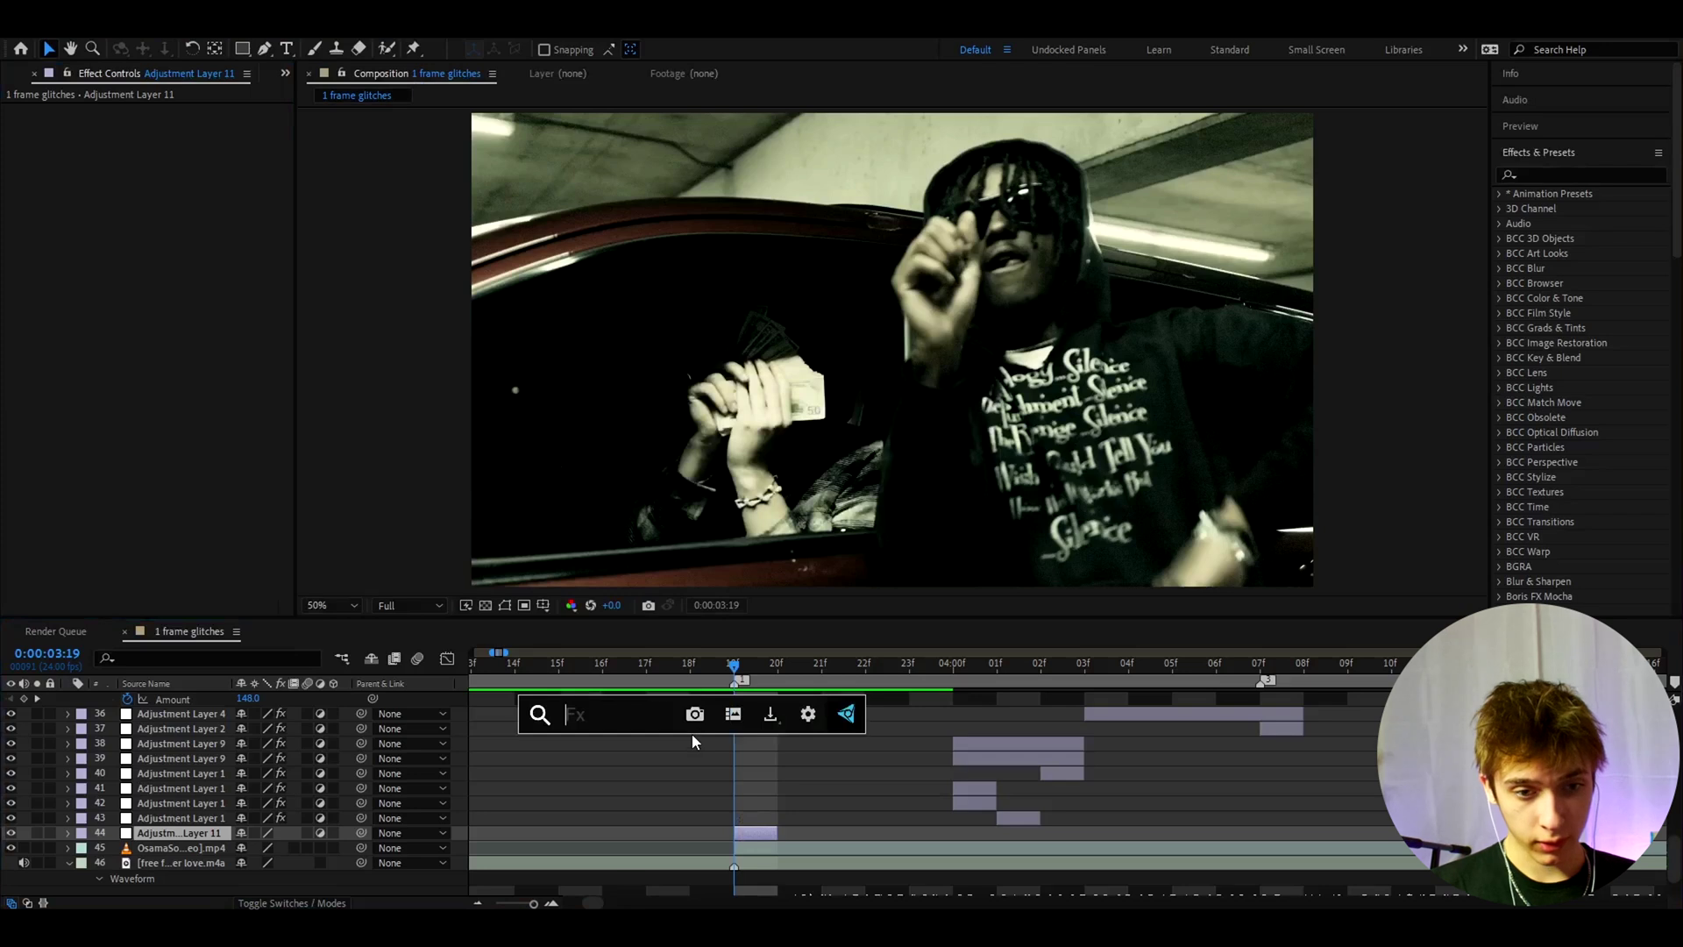
pyautogui.write('colo')
pyautogui.press('Return')
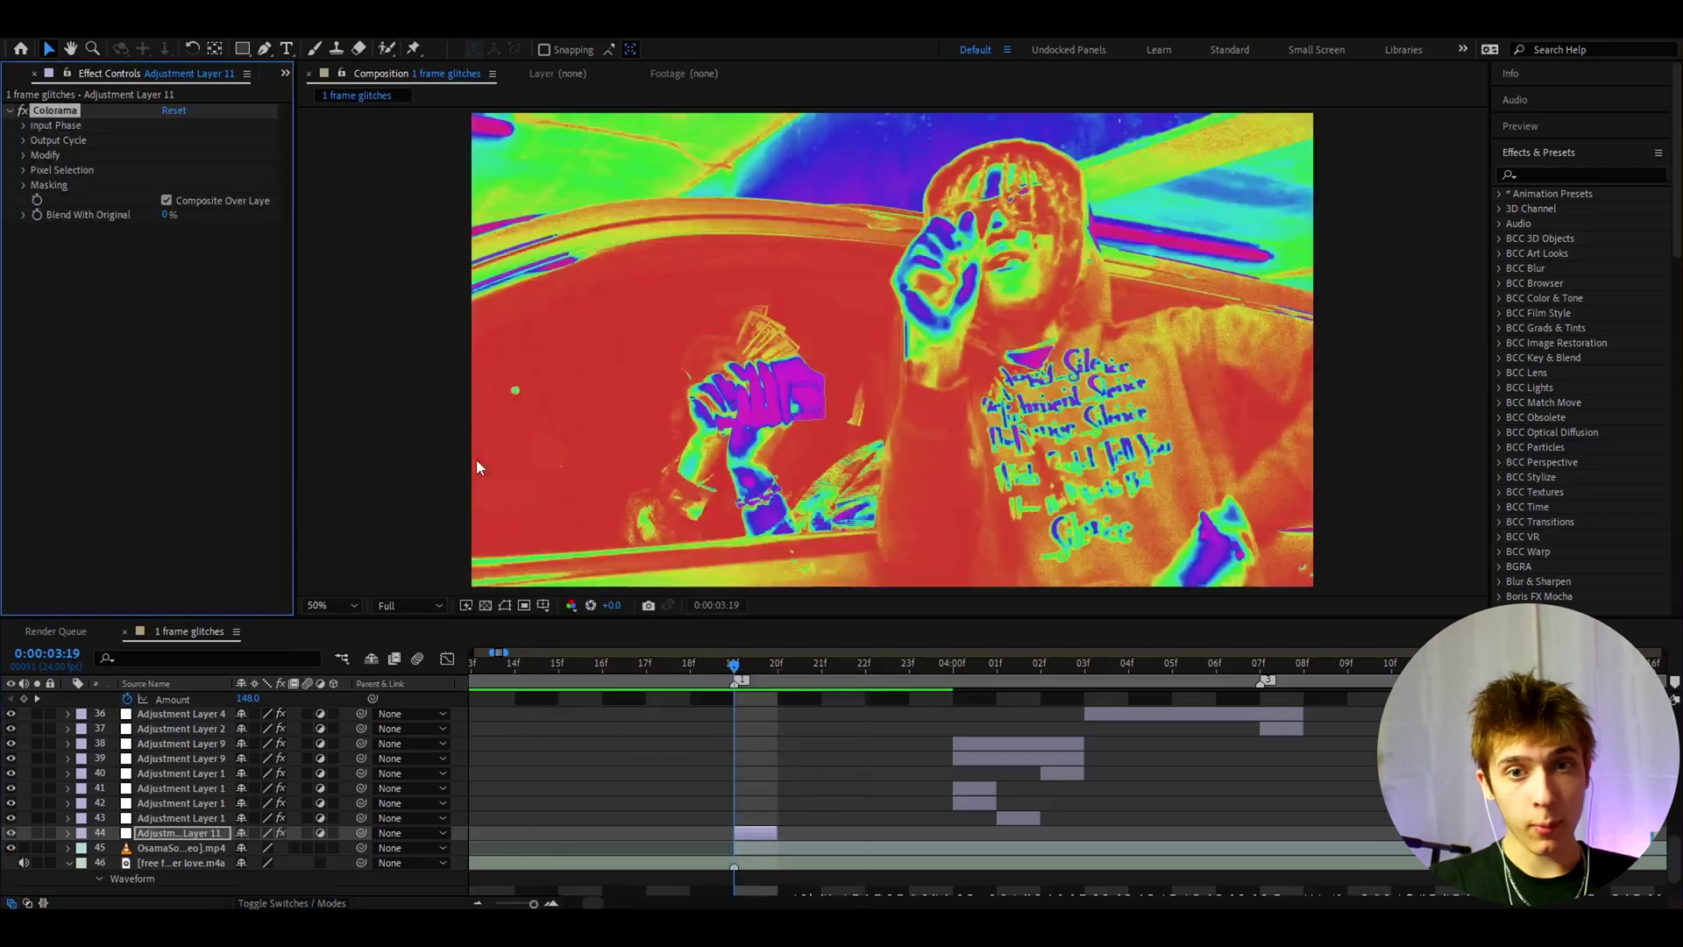
pyautogui.click(22, 126)
pyautogui.moveTo(192, 201); pyautogui.dragTo(250, 227)
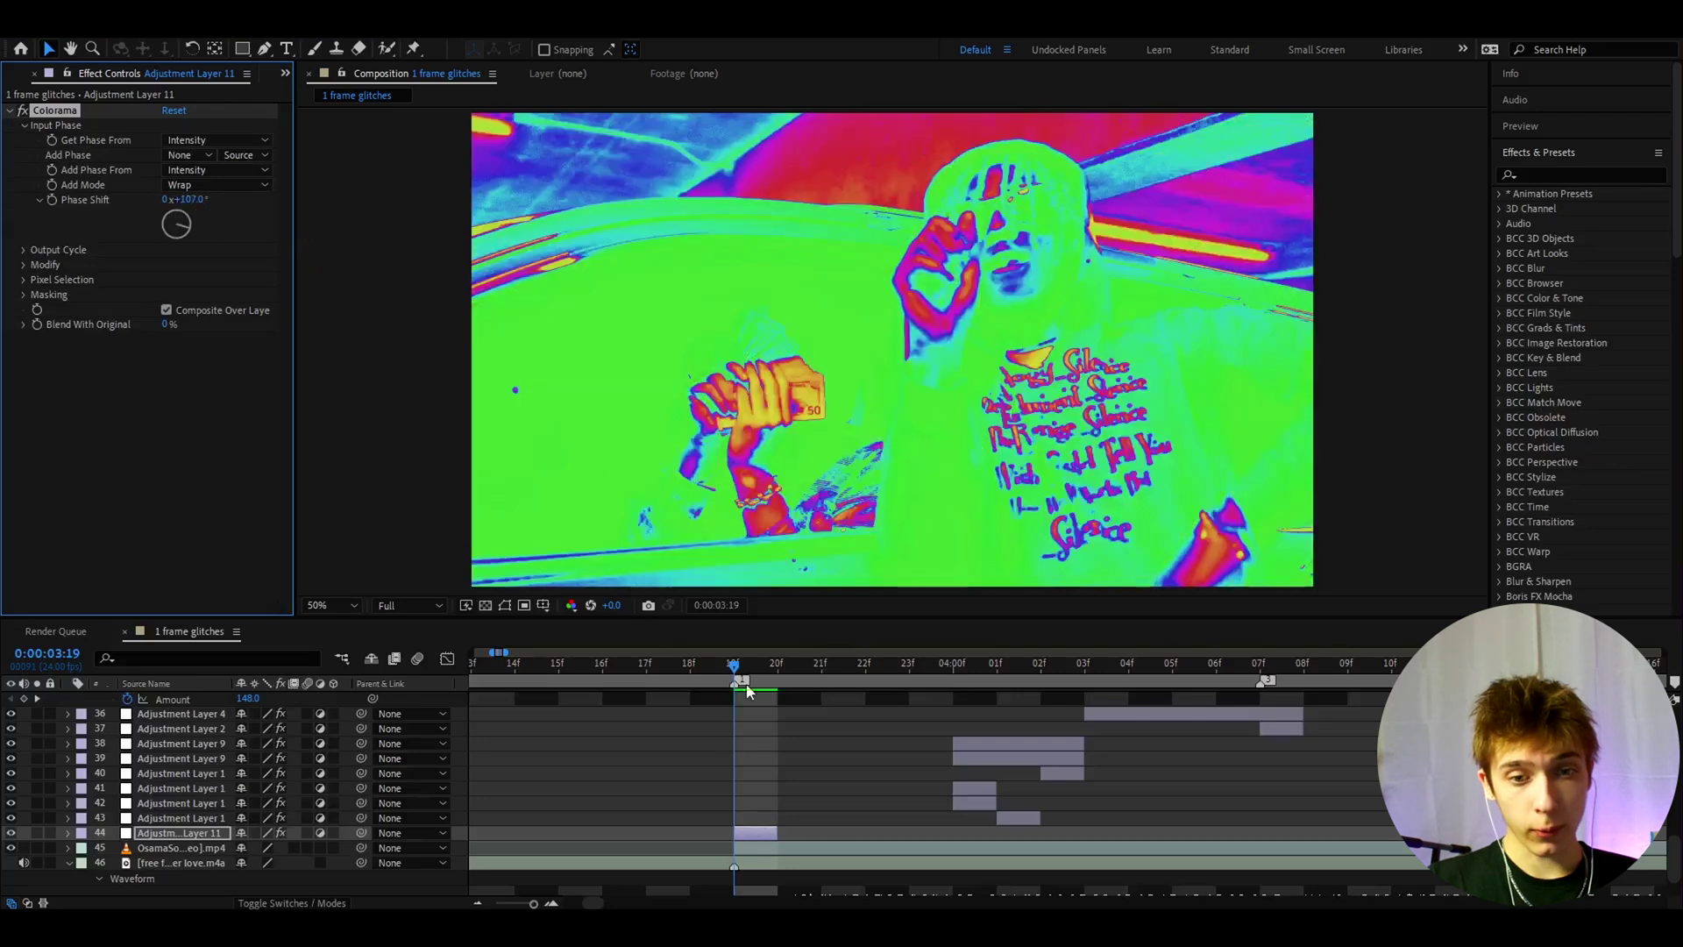
# - Move the Colorama layer to frame 0:00:03:20, duplicate it, and place the copy at 0:00:03:19
pyautogui.moveTo(745, 833); pyautogui.dragTo(789, 832)
pyautogui.click(778, 666)
pyautogui.hotkey('ctrl', 'd')
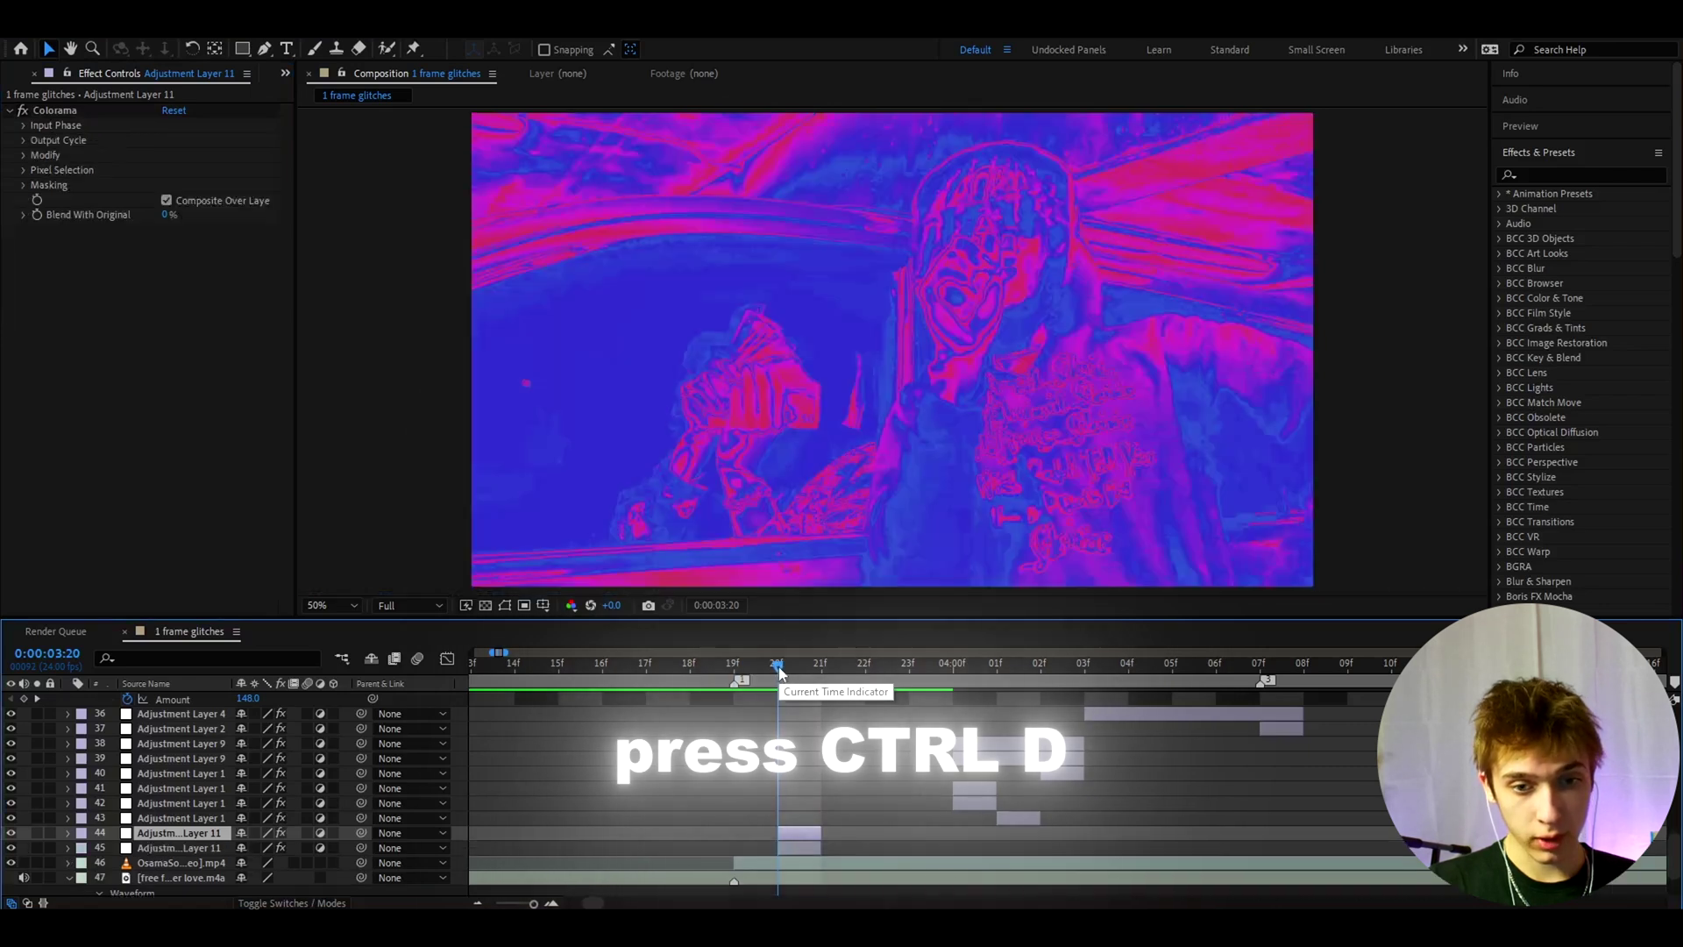
pyautogui.moveTo(791, 833); pyautogui.dragTo(747, 833)
pyautogui.press('pageup')
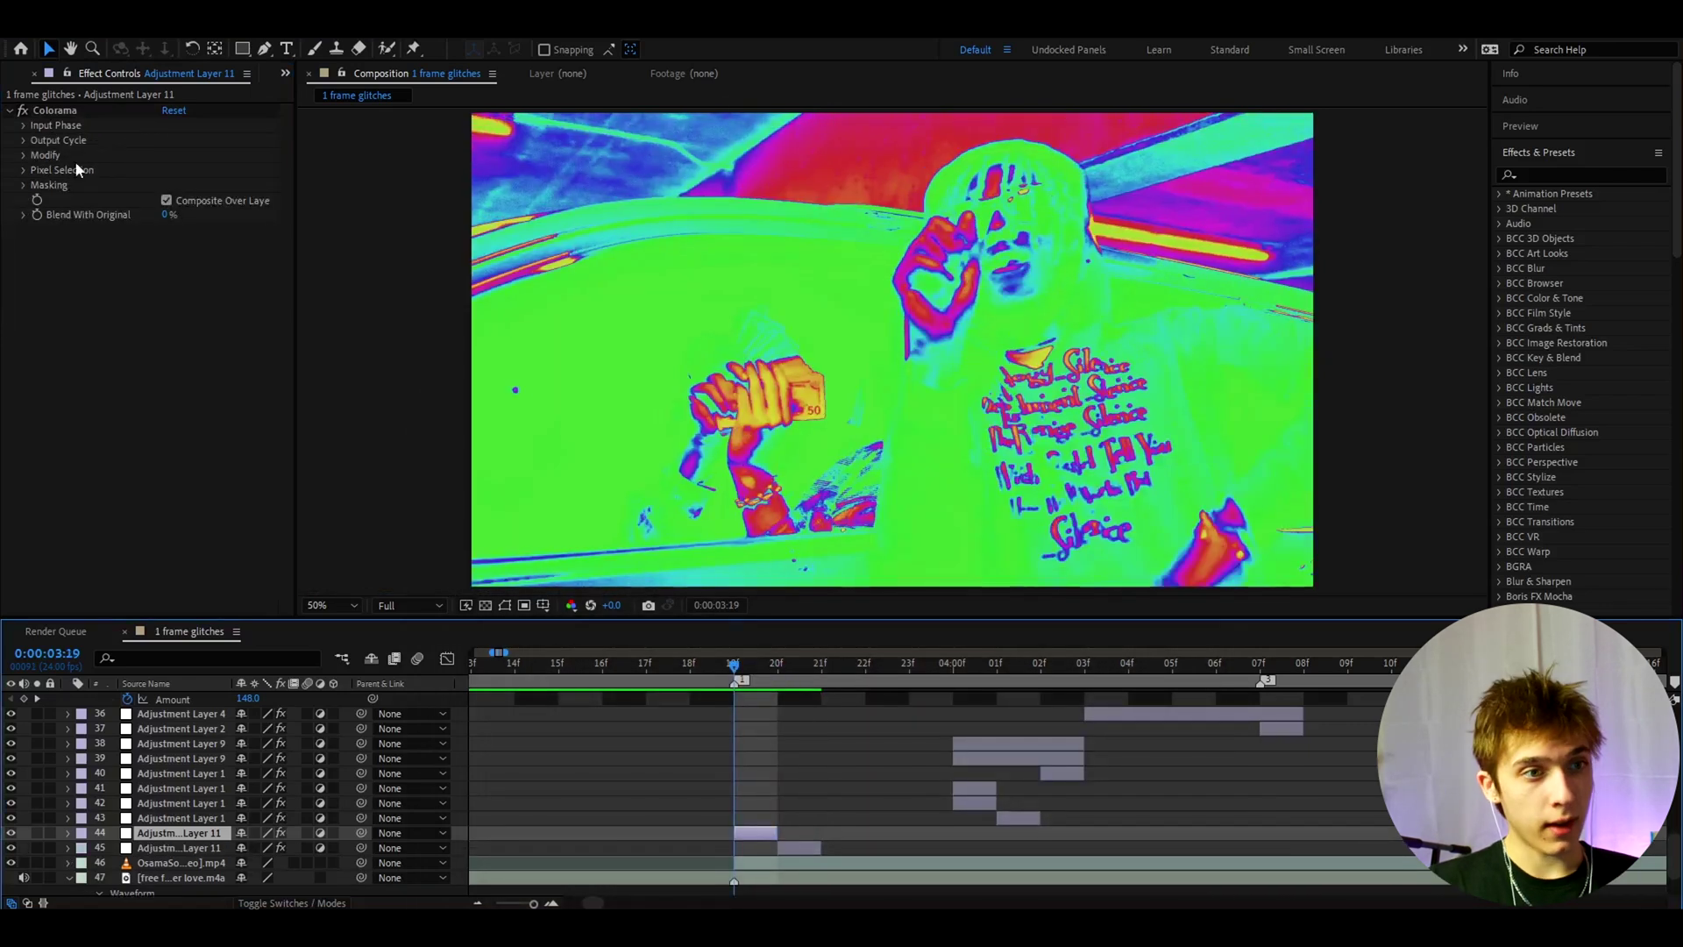
# - Replace Colorama with the Invert effect on the adjustment layer copy at 0:00:03:19
pyautogui.click(60, 114)
pyautogui.press('Delete')
pyautogui.hotkey('ctrl', 'space')
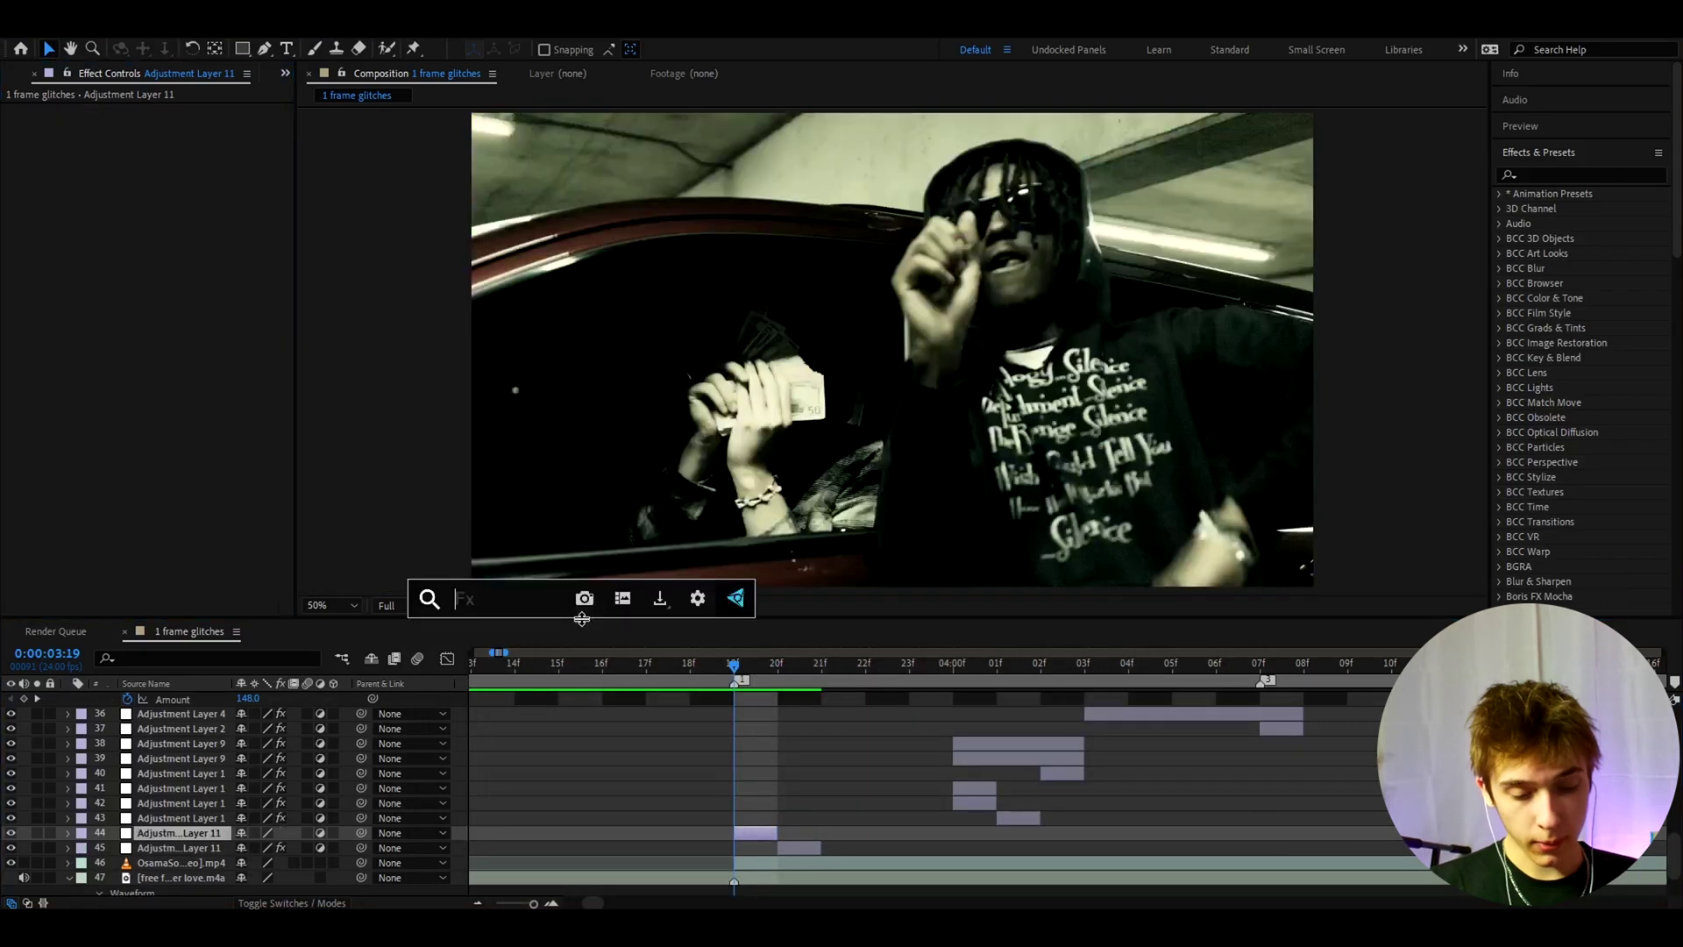
pyautogui.write('invert')
pyautogui.press('Return')
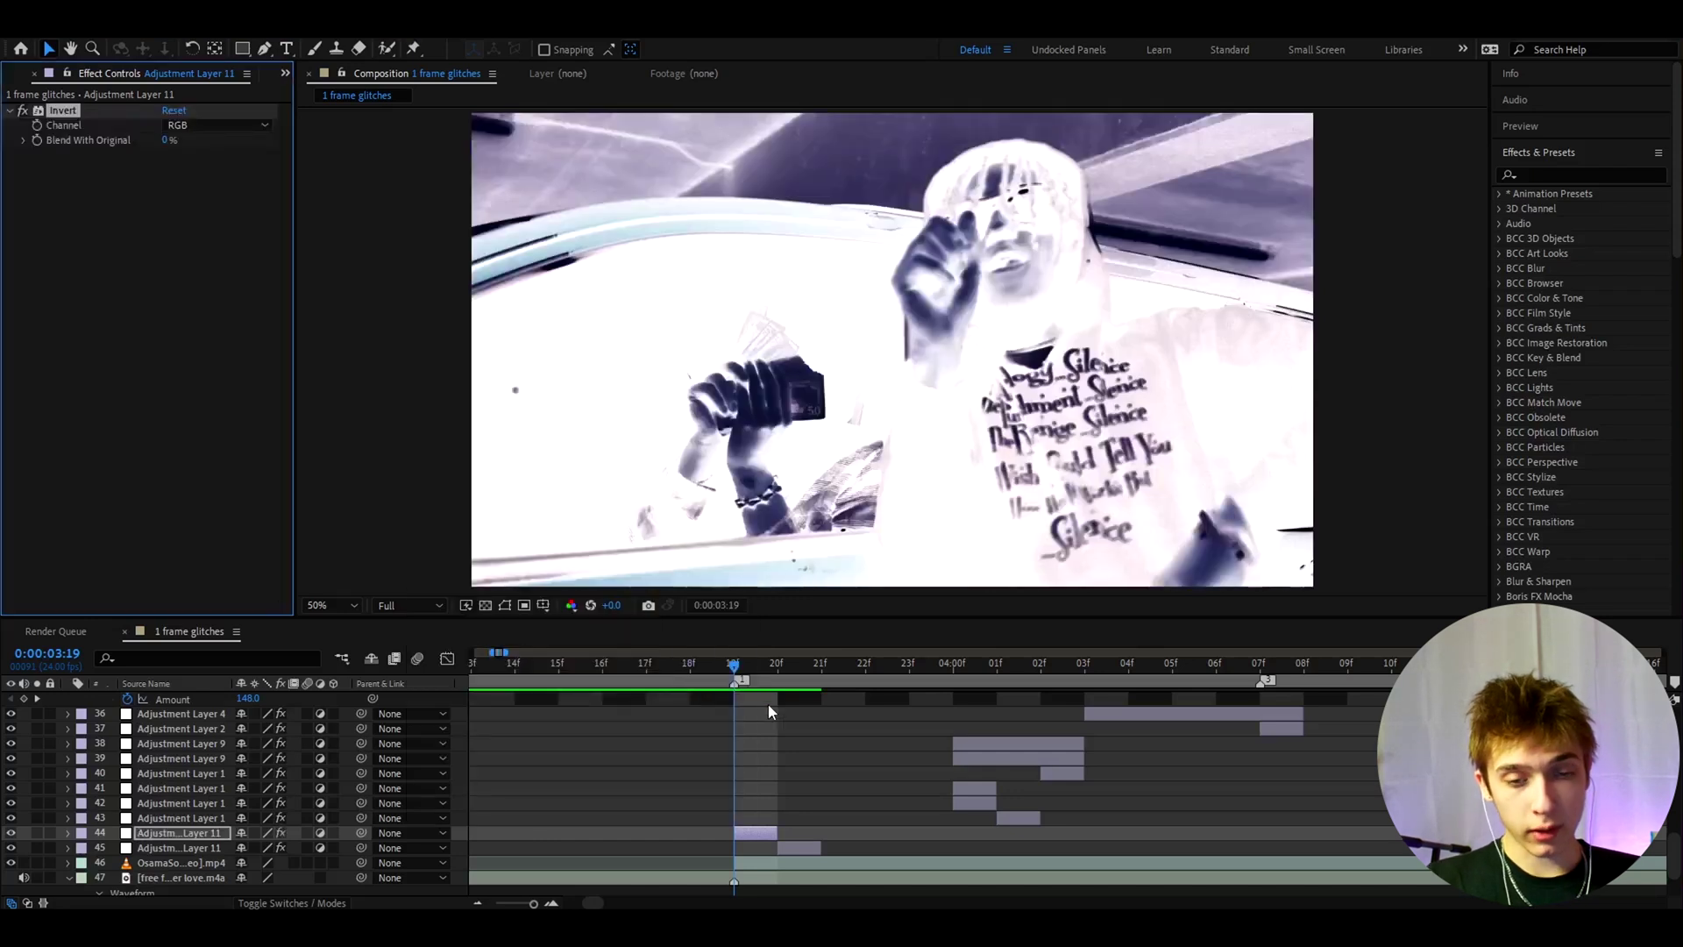
# - Duplicate the Invert adjustment layer and place the copy at 0:00:03:21, right after the Colorama frame
pyautogui.moveTo(718, 668); pyautogui.dragTo(829, 693)
pyautogui.click(760, 834)
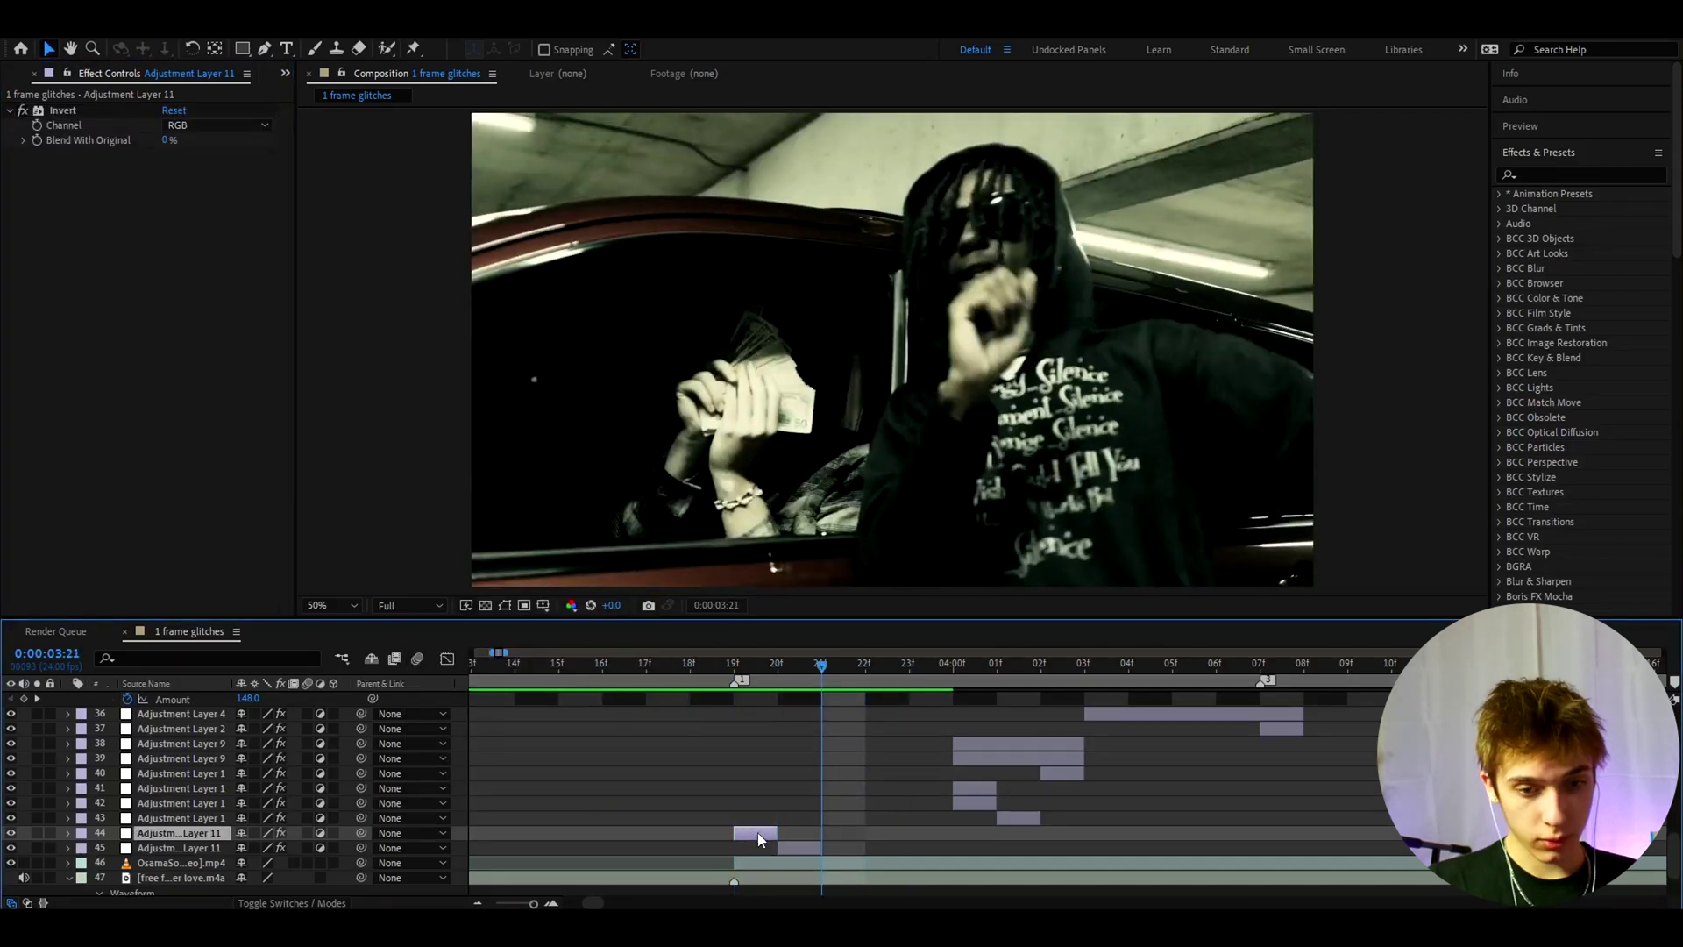
pyautogui.hotkey('ctrl', 'd')
pyautogui.moveTo(758, 833); pyautogui.dragTo(840, 829)
pyautogui.moveTo(828, 666); pyautogui.dragTo(846, 716)
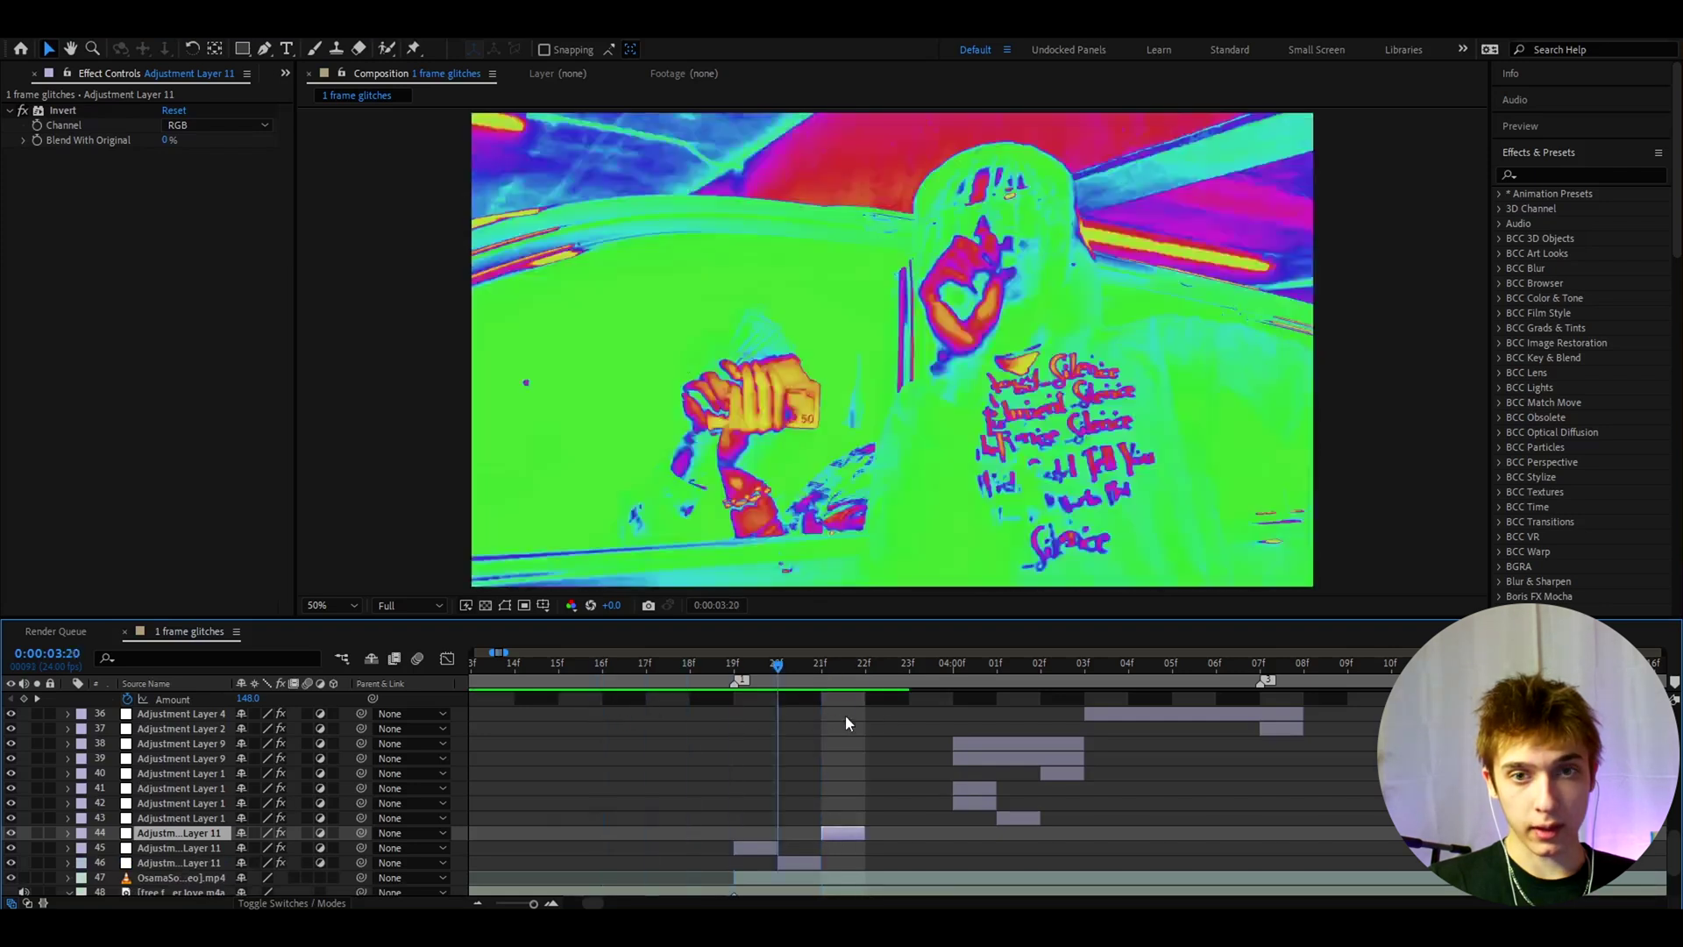
# - Add the Deep Glow effect to the Colorama adjustment layer at 0:00:03:20 and preview the glitch frames
pyautogui.click(801, 863)
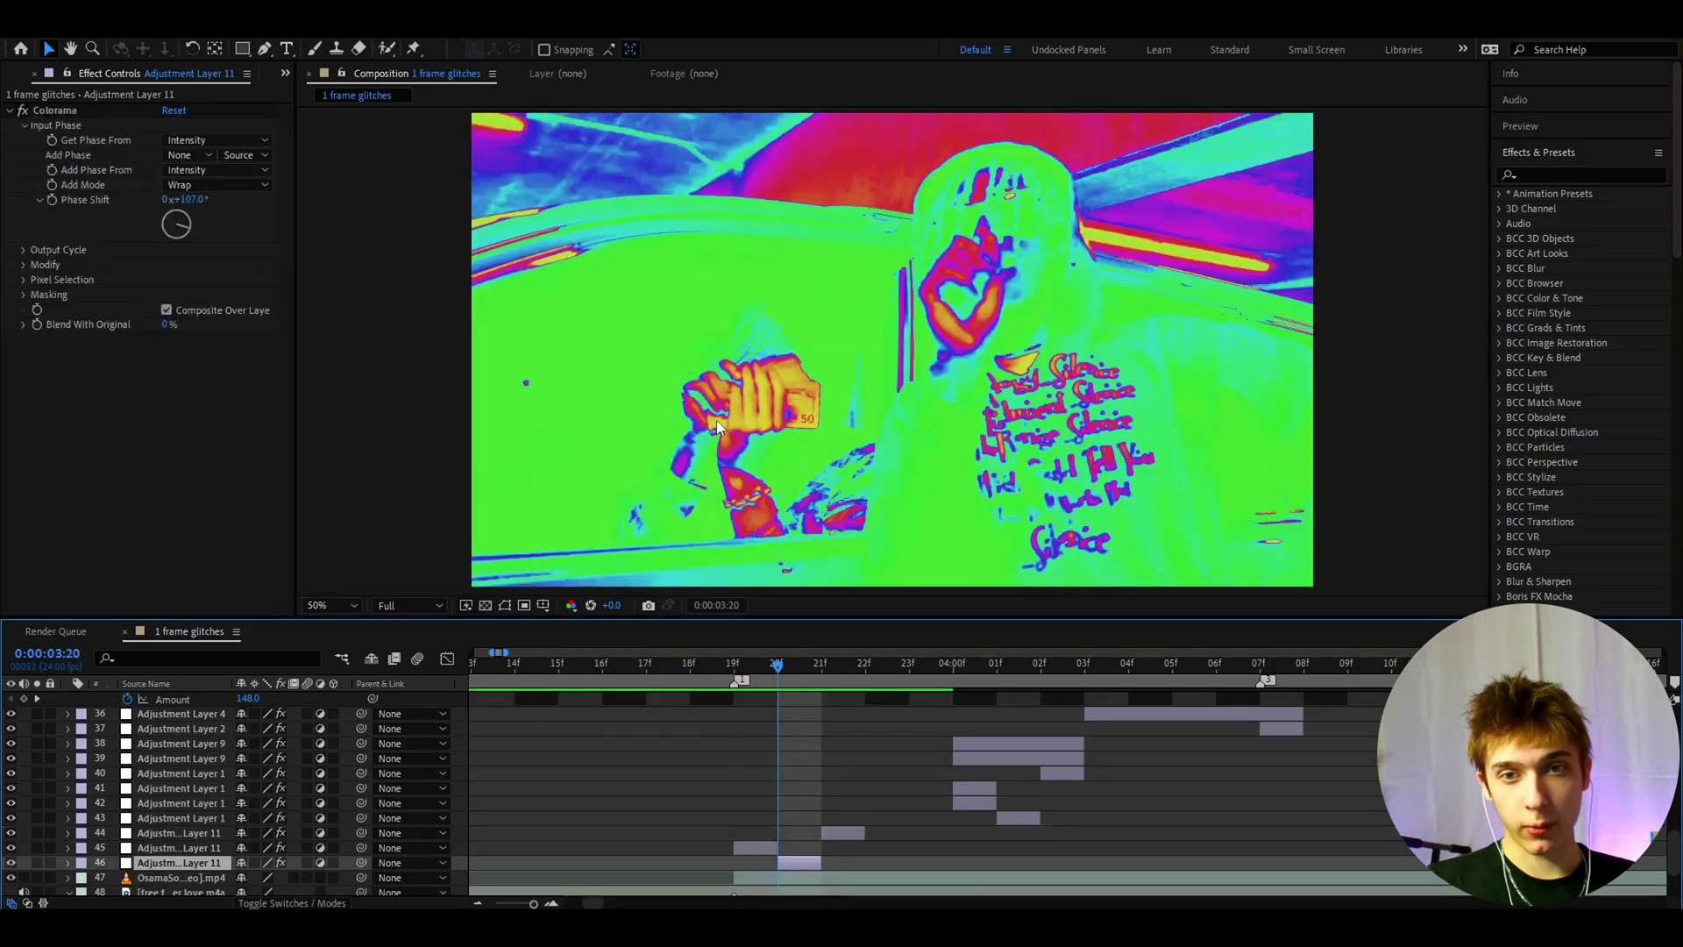
pyautogui.hotkey('ctrl', 'space')
pyautogui.write('de')
pyautogui.click(608, 451)
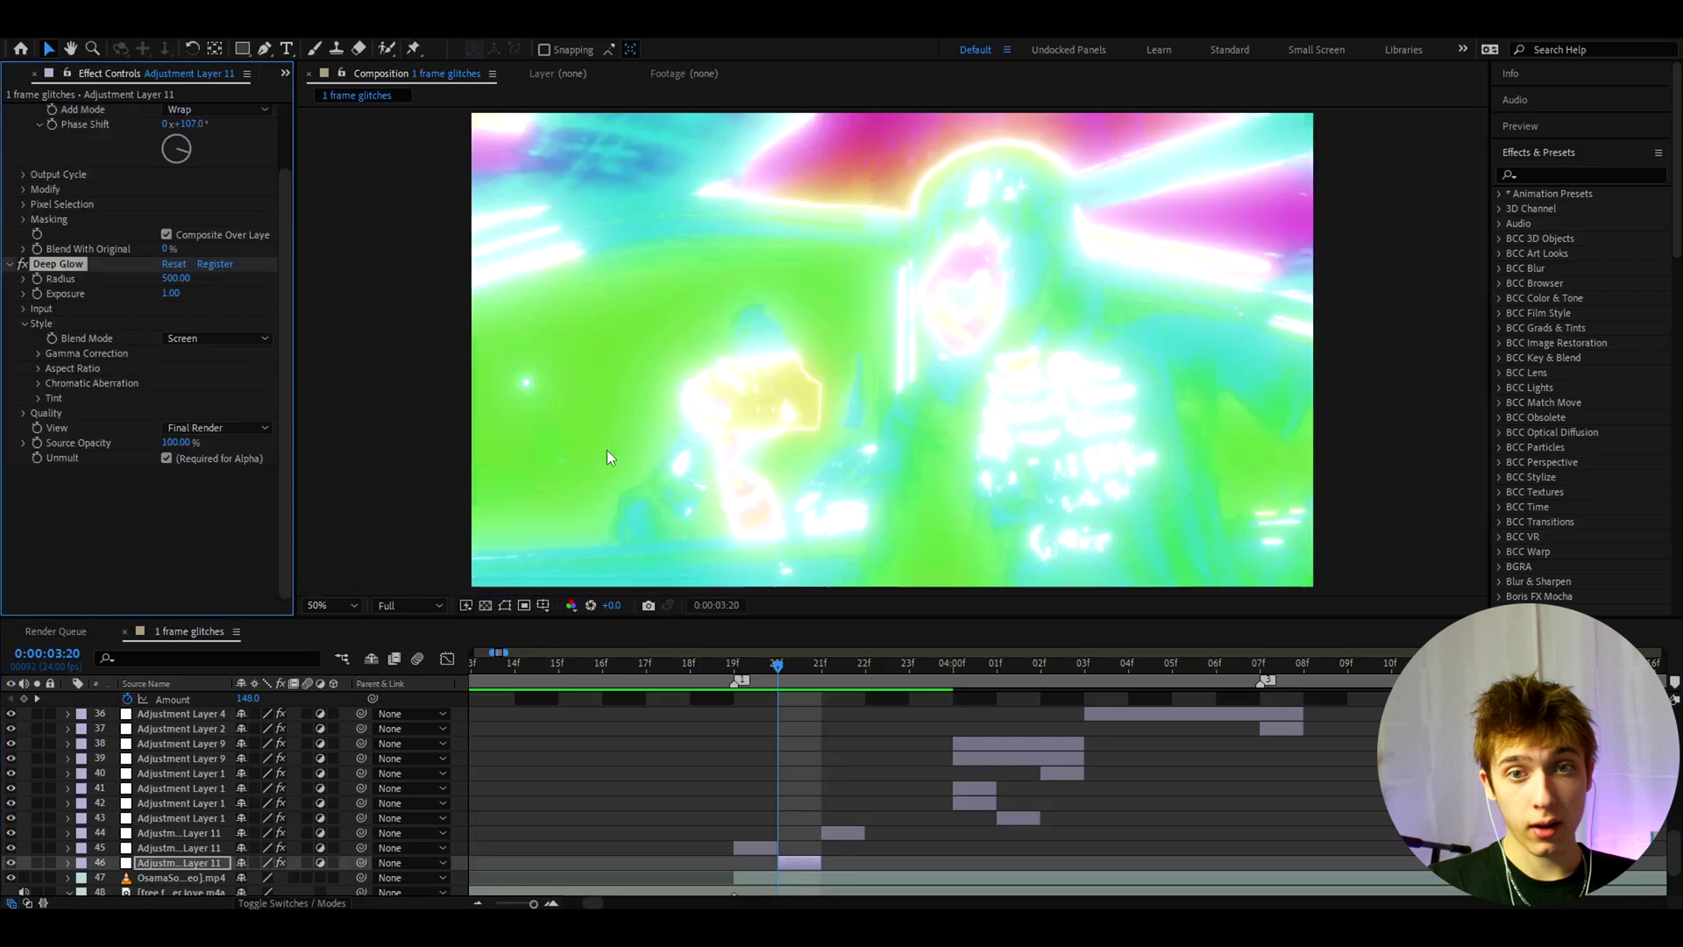
pyautogui.moveTo(778, 668); pyautogui.dragTo(768, 701)
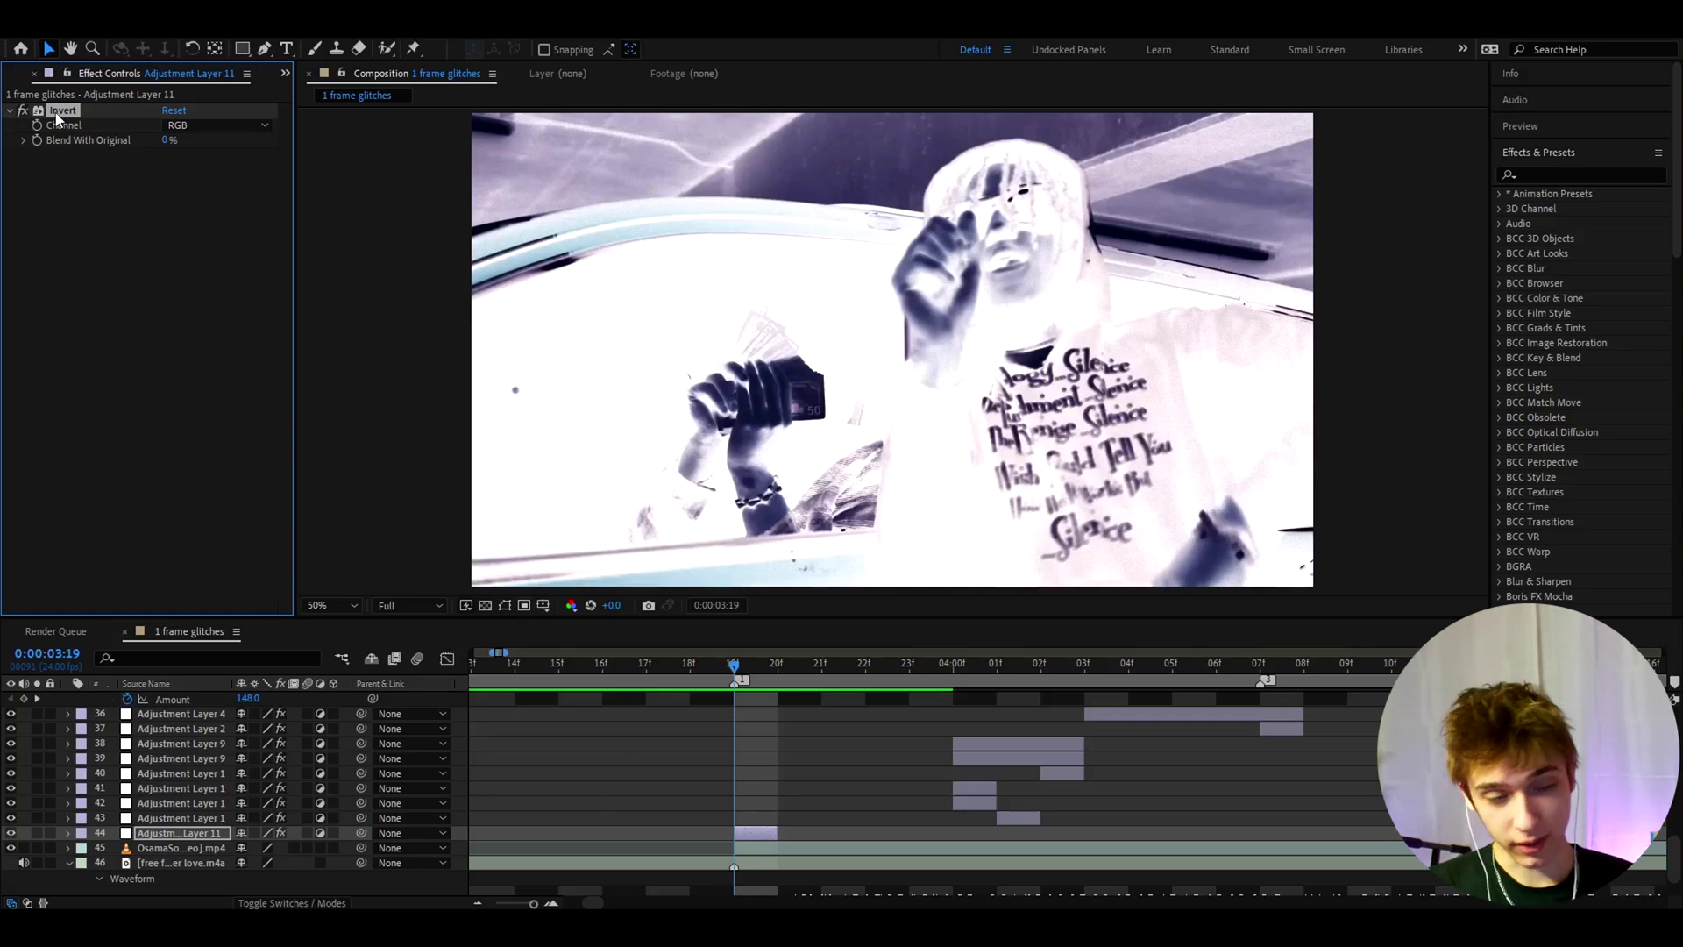
# - Remove Invert from the one-frame adjustment layer at 0:00:03:19 and apply the Signal effect instead
pyautogui.press('Delete')
pyautogui.click(727, 834)
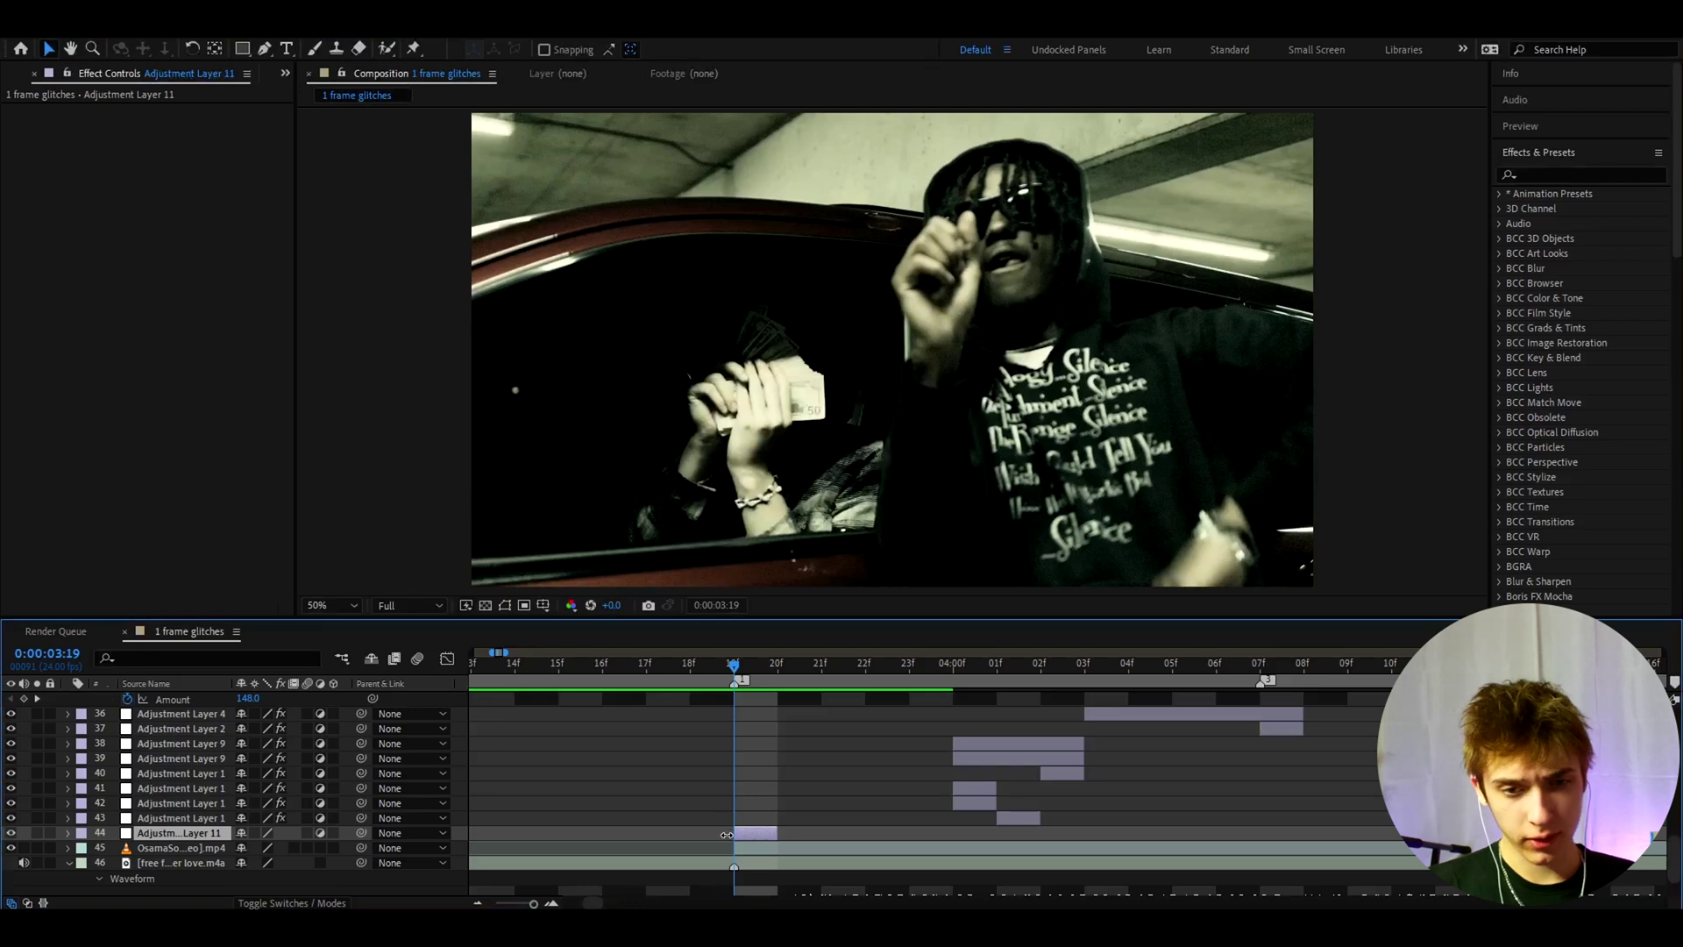
pyautogui.hotkey('ctrl', 'space')
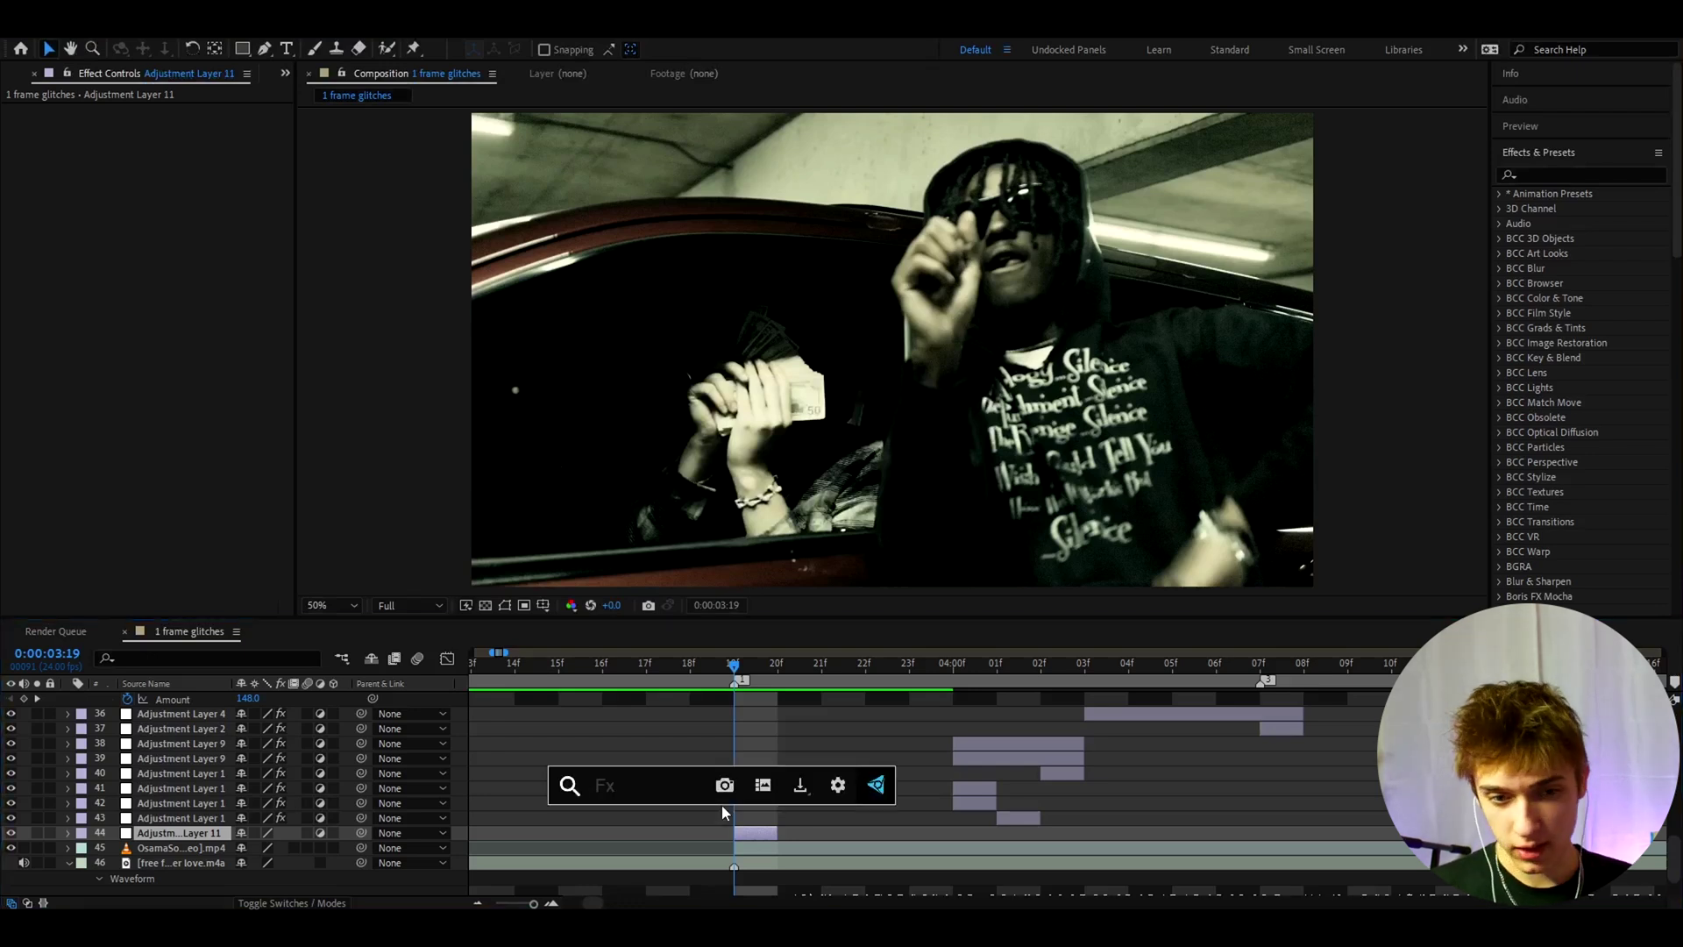
pyautogui.write('signal')
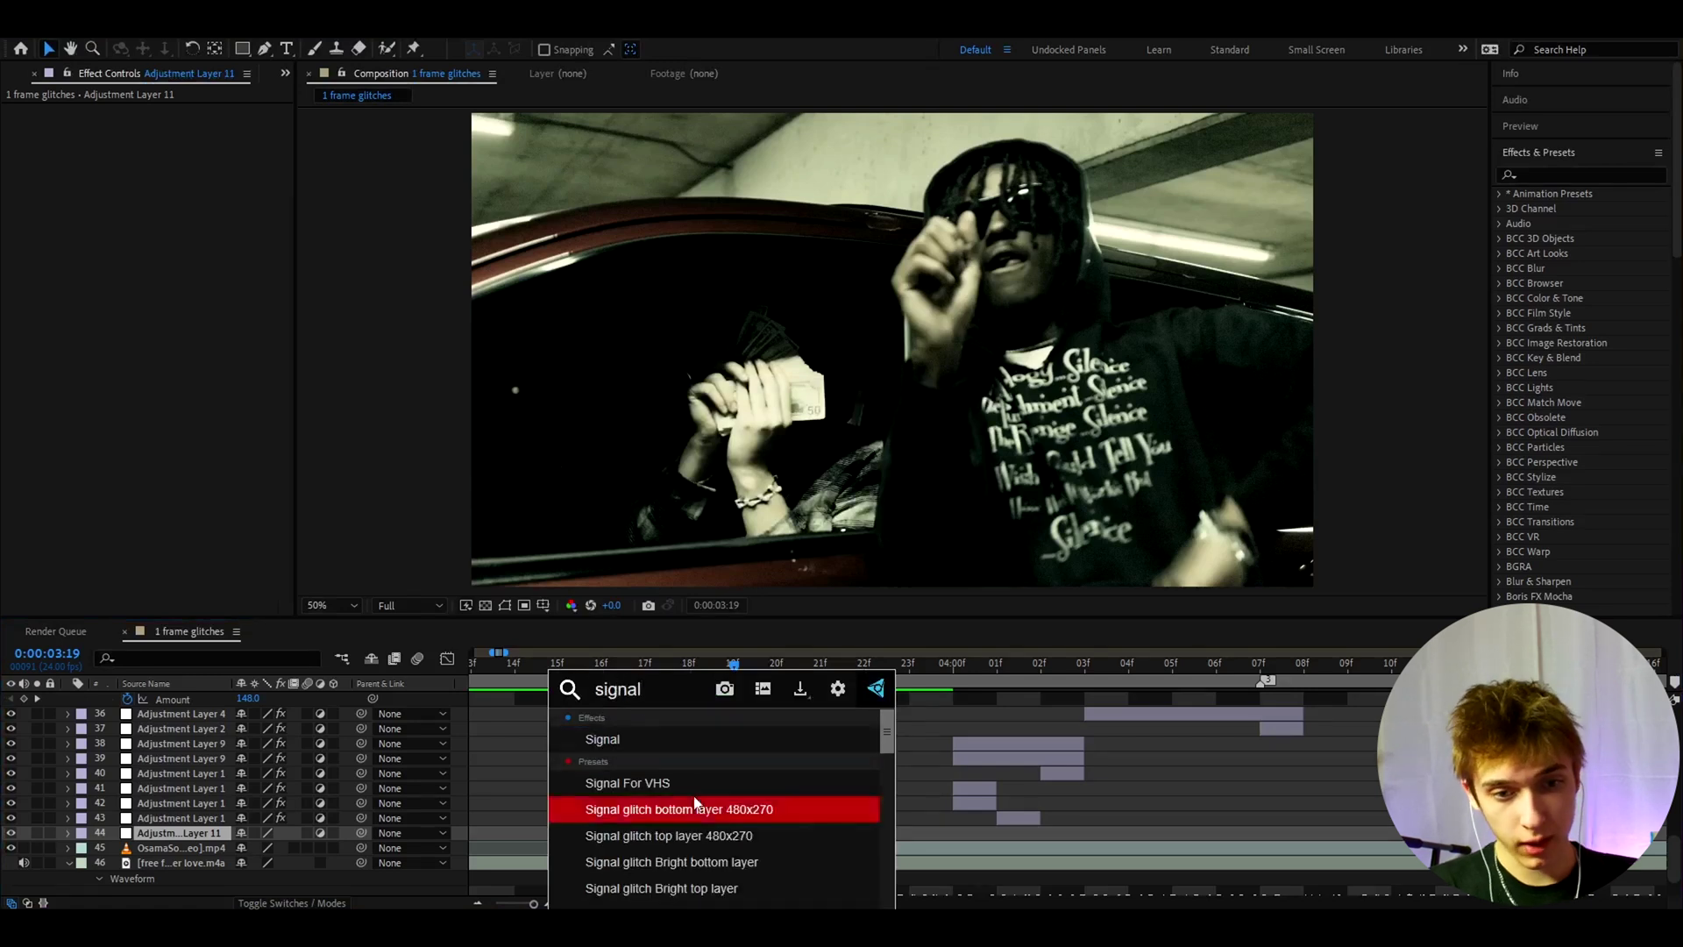
pyautogui.click(635, 732)
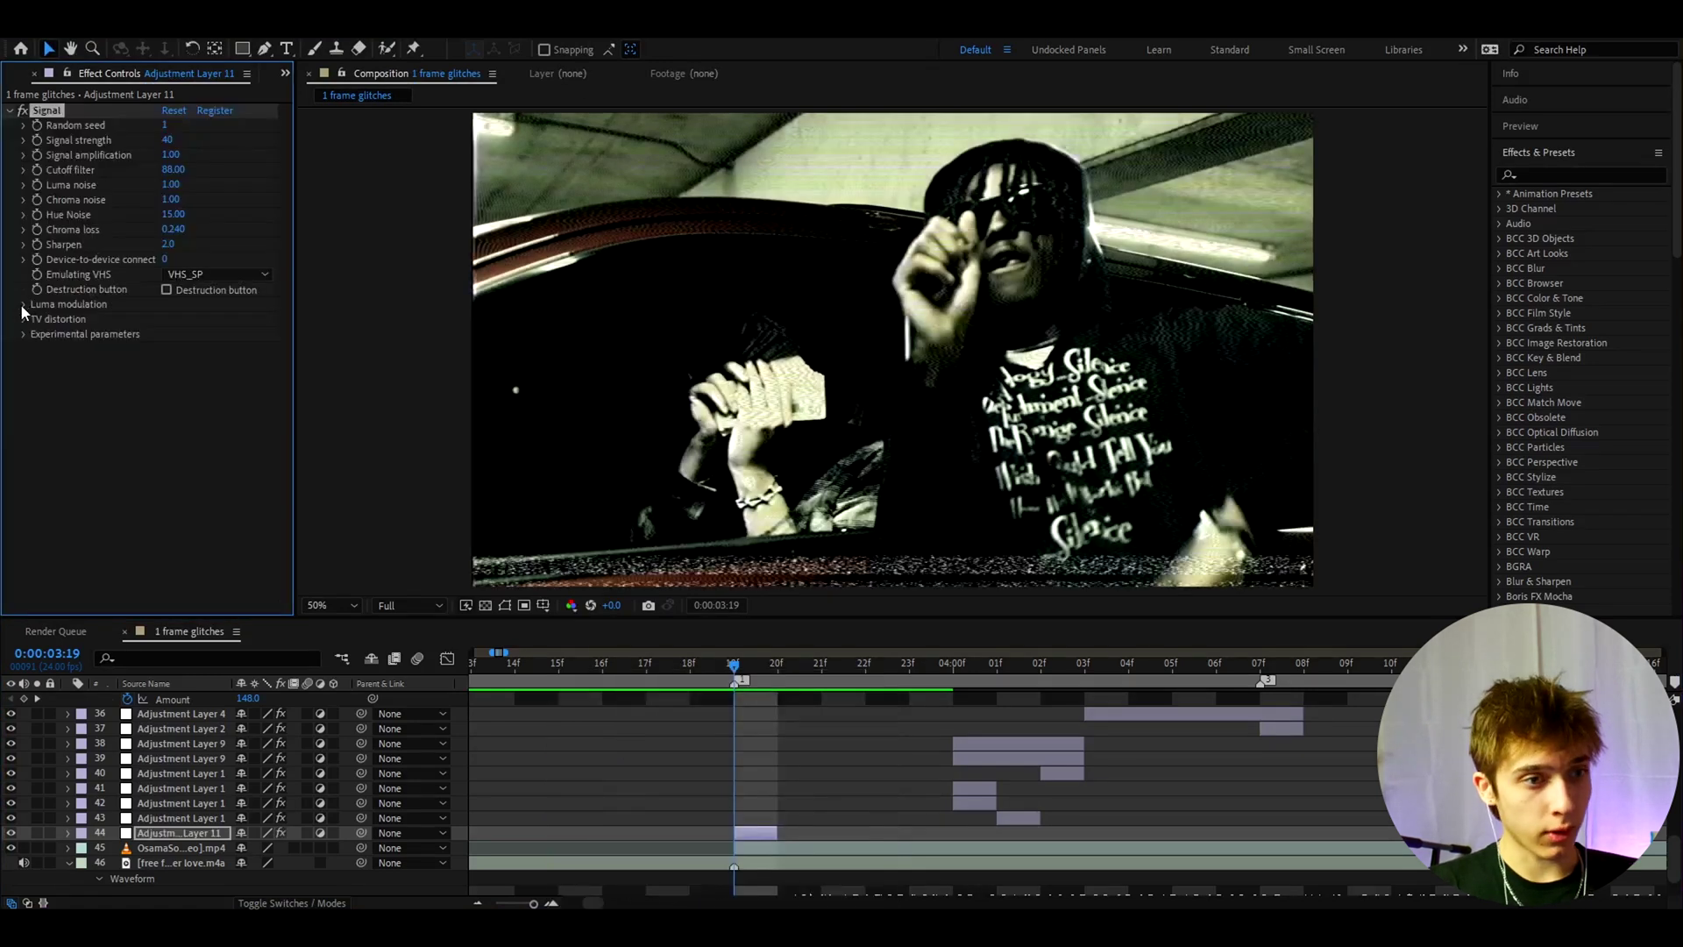
# - Set the Signal effect's TV distortion Thick distortion to 58 on the one-frame adjustment layer at 0:00:03:19
pyautogui.click(24, 305)
pyautogui.click(166, 395)
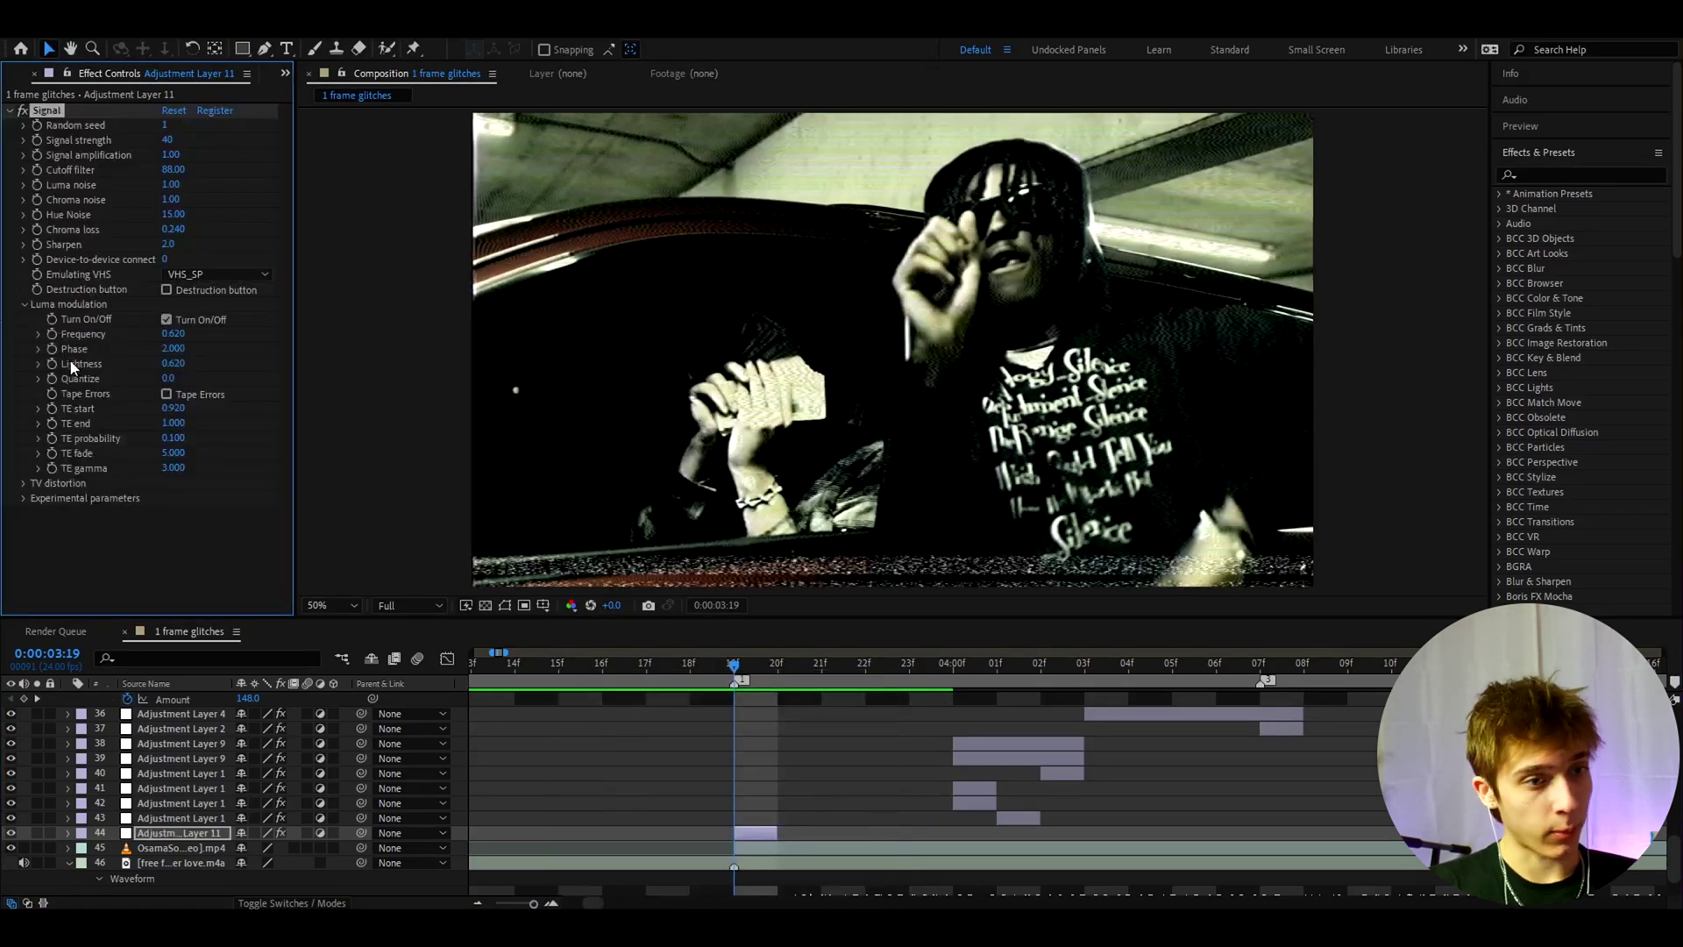
pyautogui.click(24, 304)
pyautogui.click(24, 319)
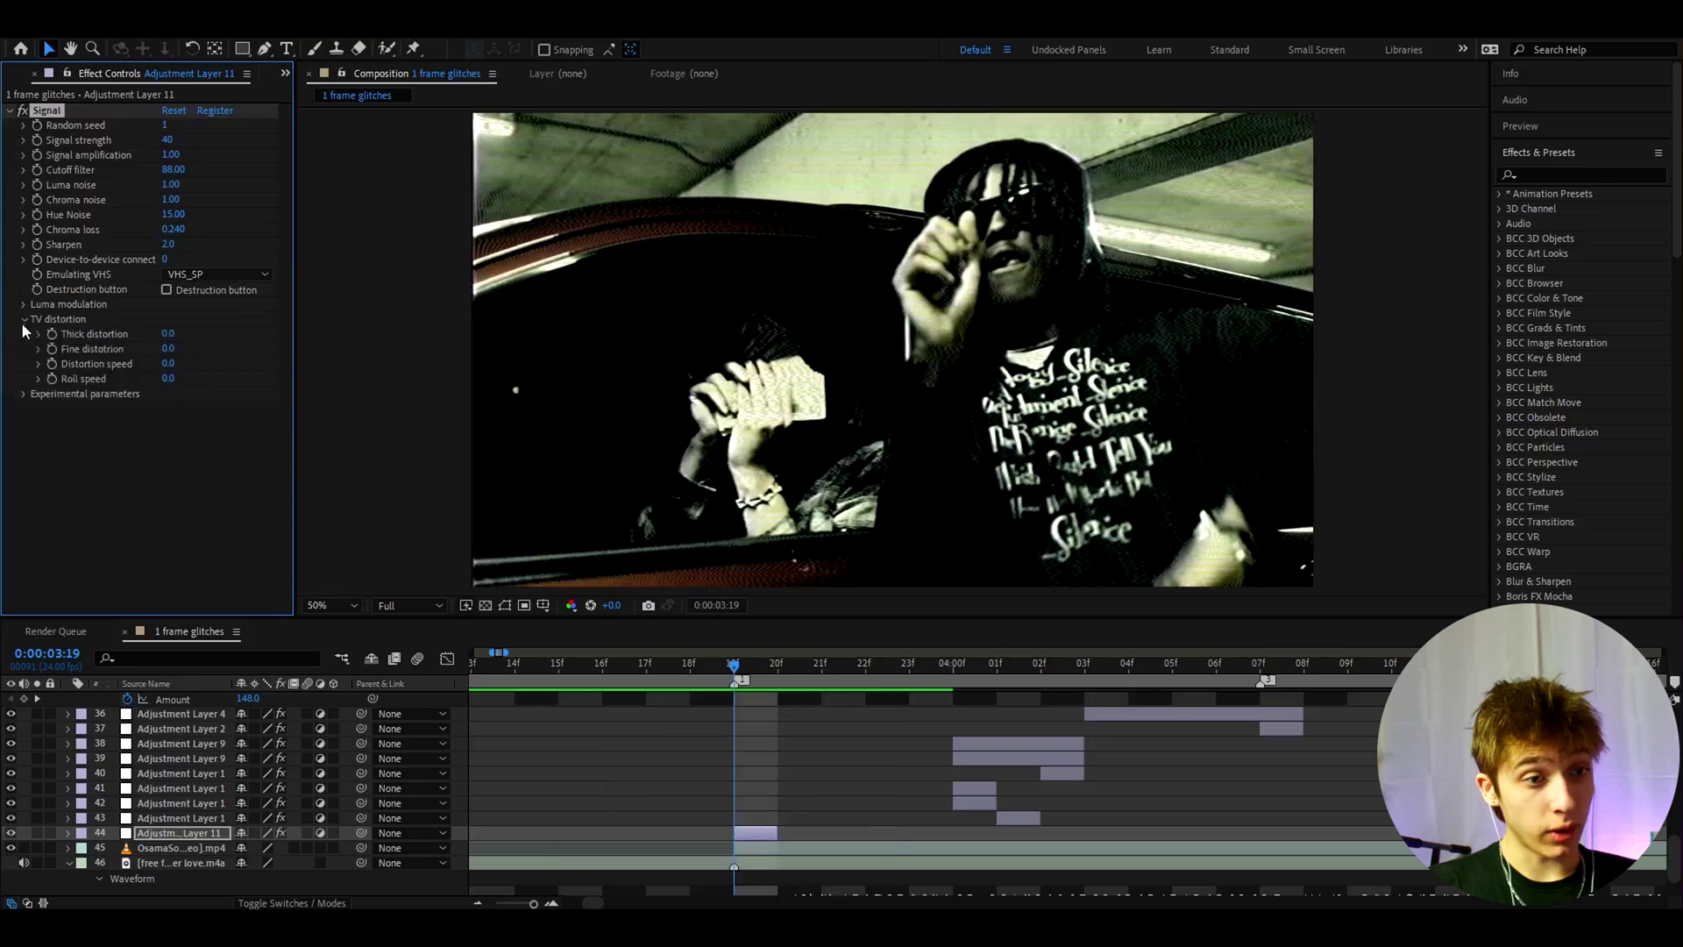
pyautogui.click(168, 334)
pyautogui.write('58')
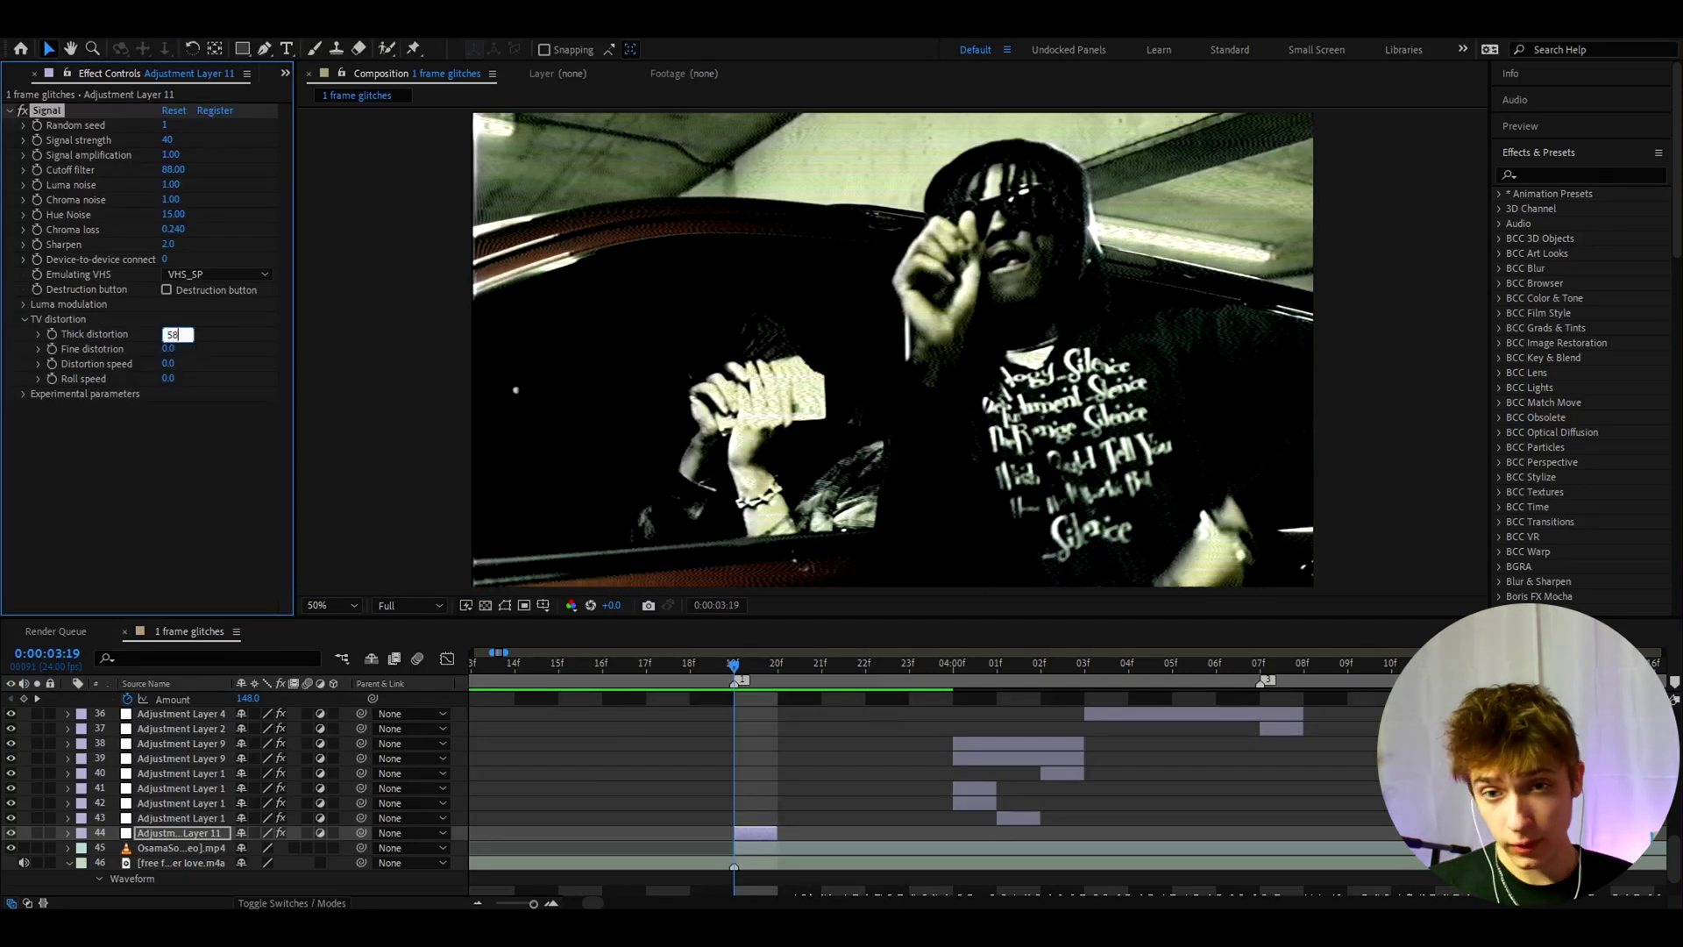
pyautogui.press('Return')
pyautogui.moveTo(690, 667); pyautogui.dragTo(724, 677)
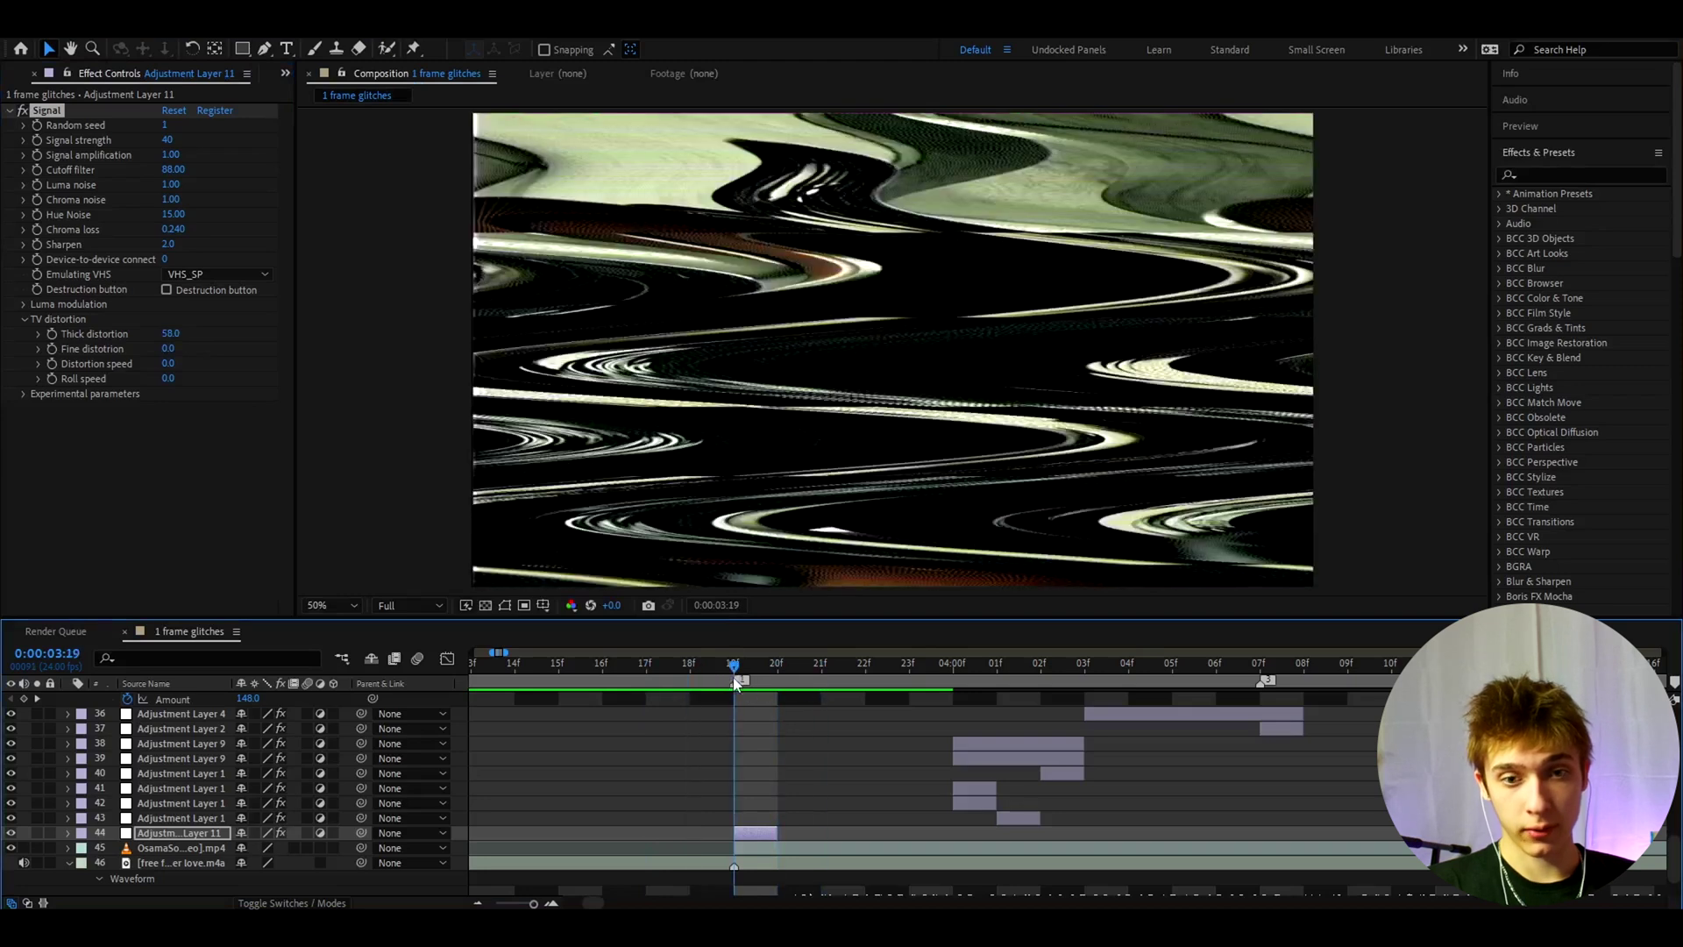
# - Draw a closed Pen tool mask on the Signal adjustment layer covering about the upper third of the frame
pyautogui.click(760, 830)
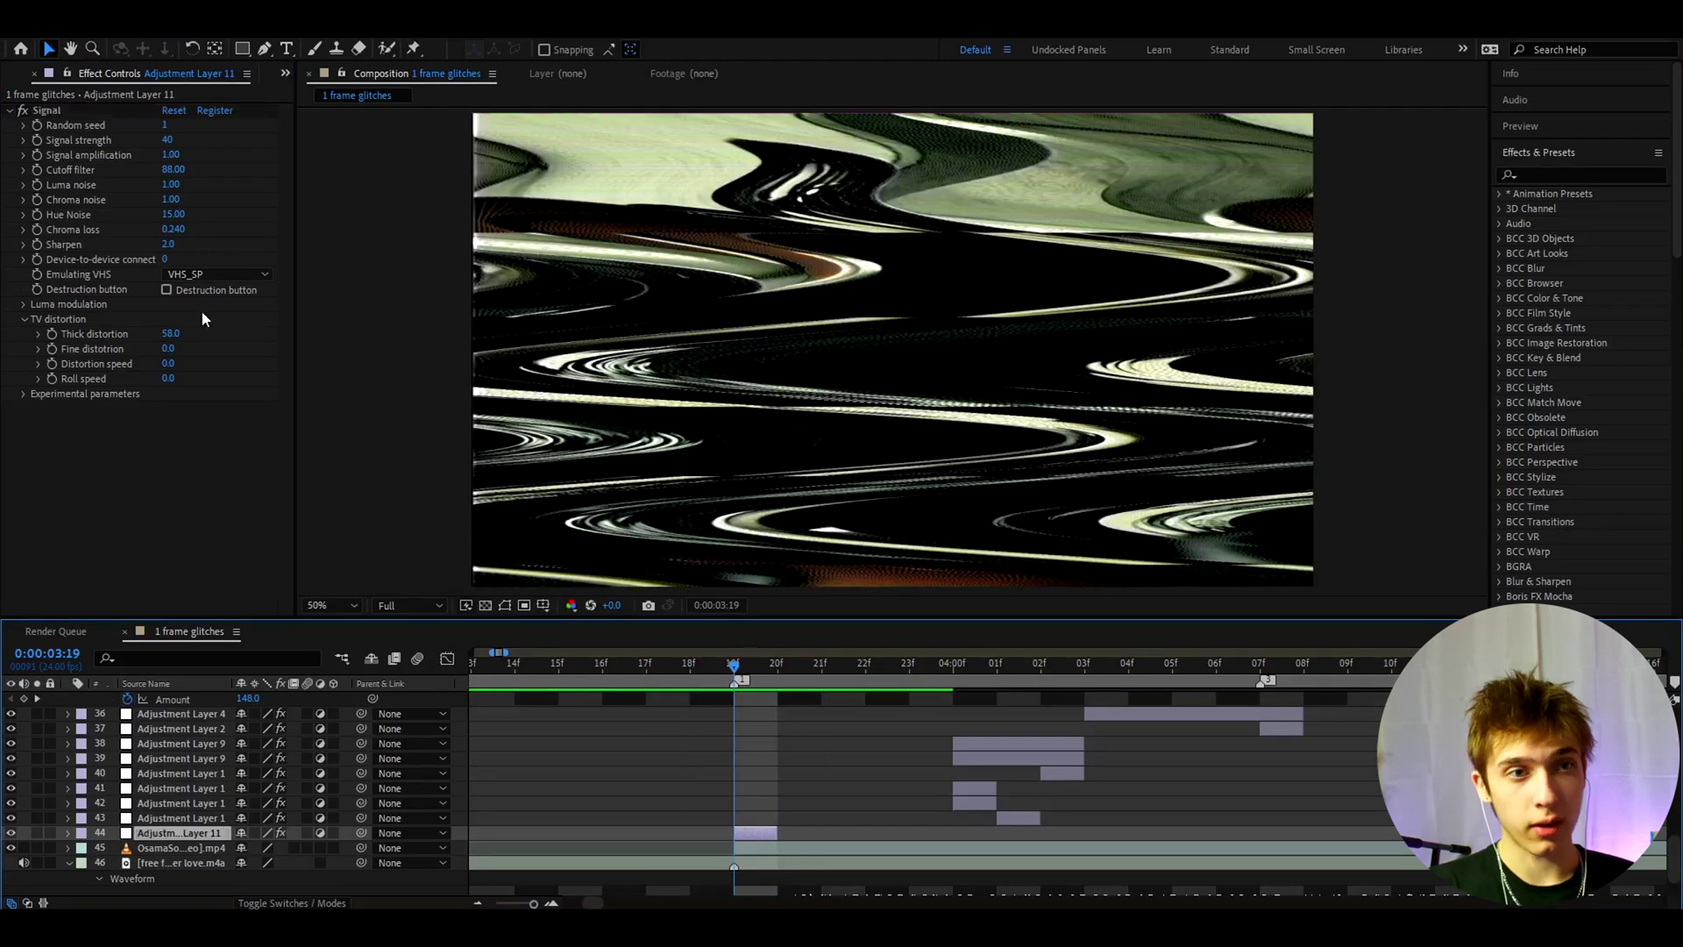
pyautogui.click(266, 49)
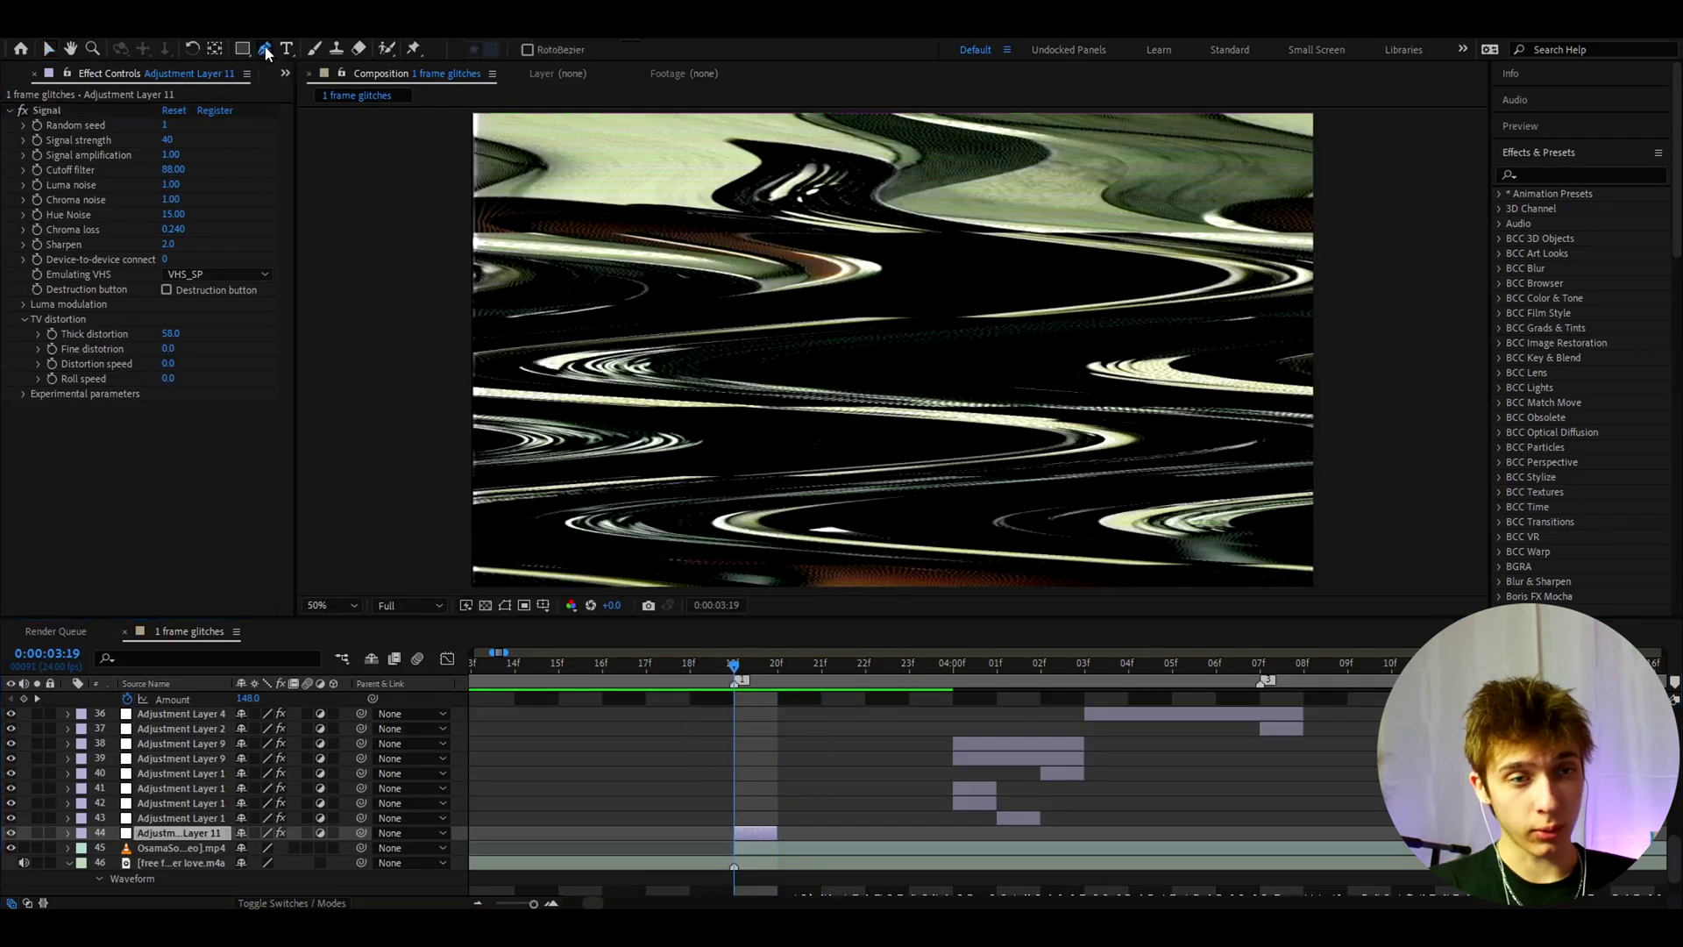
pyautogui.click(462, 274)
pyautogui.click(1326, 272)
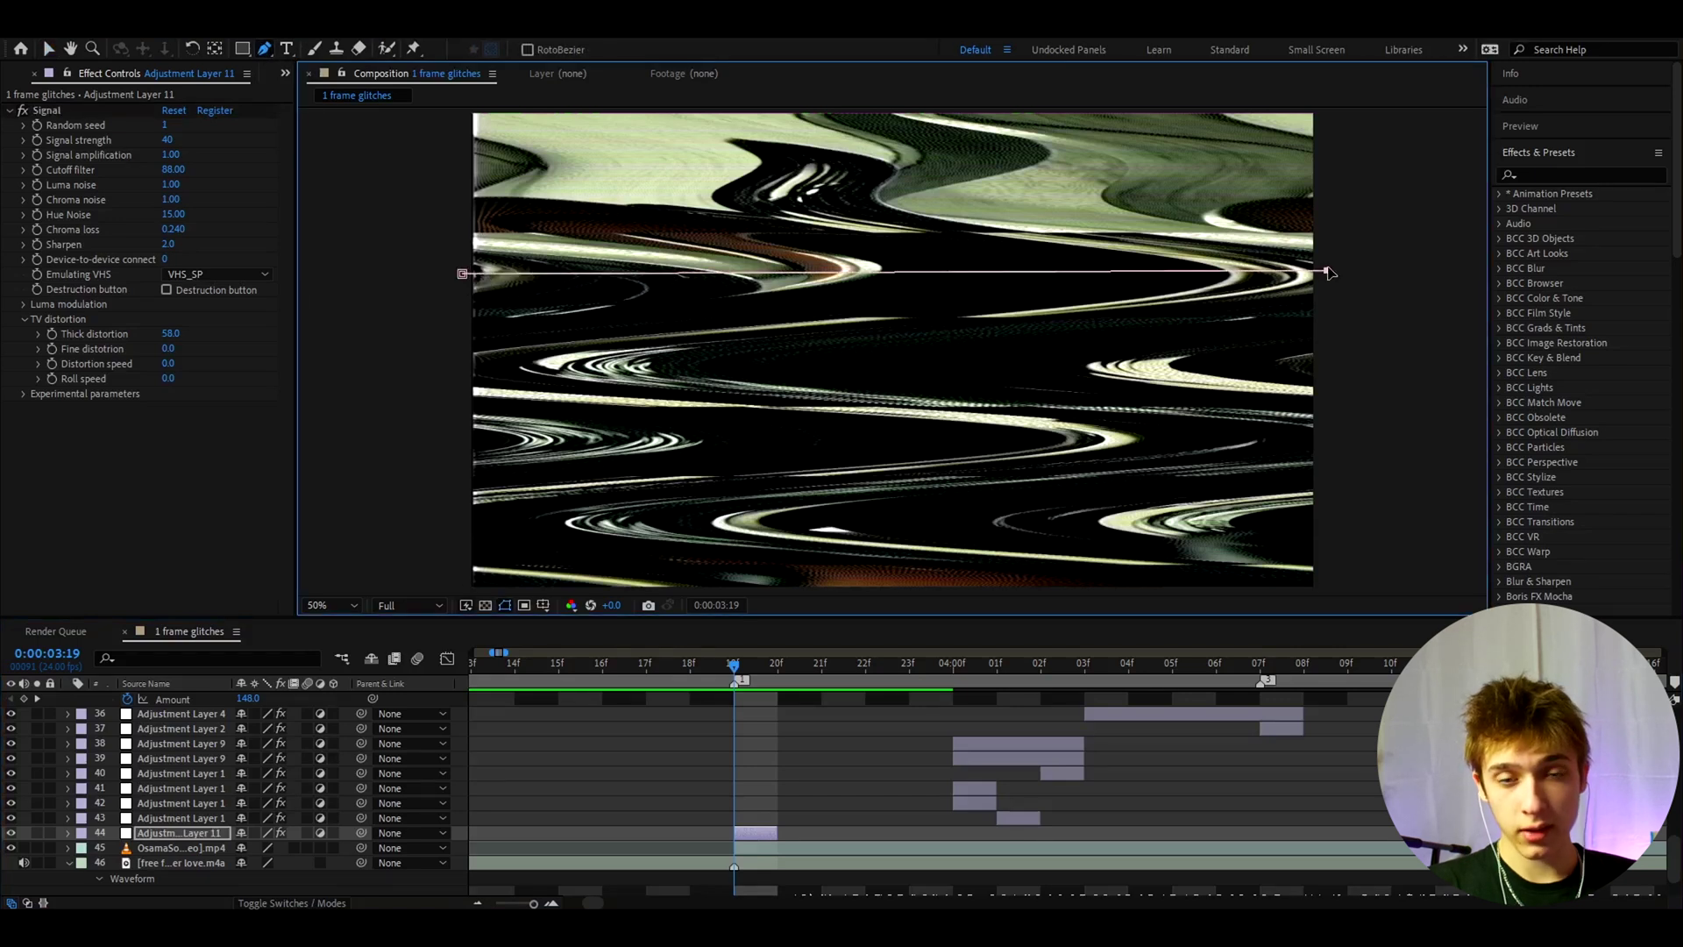
pyautogui.press(',')
pyautogui.click(1114, 202)
pyautogui.click(652, 193)
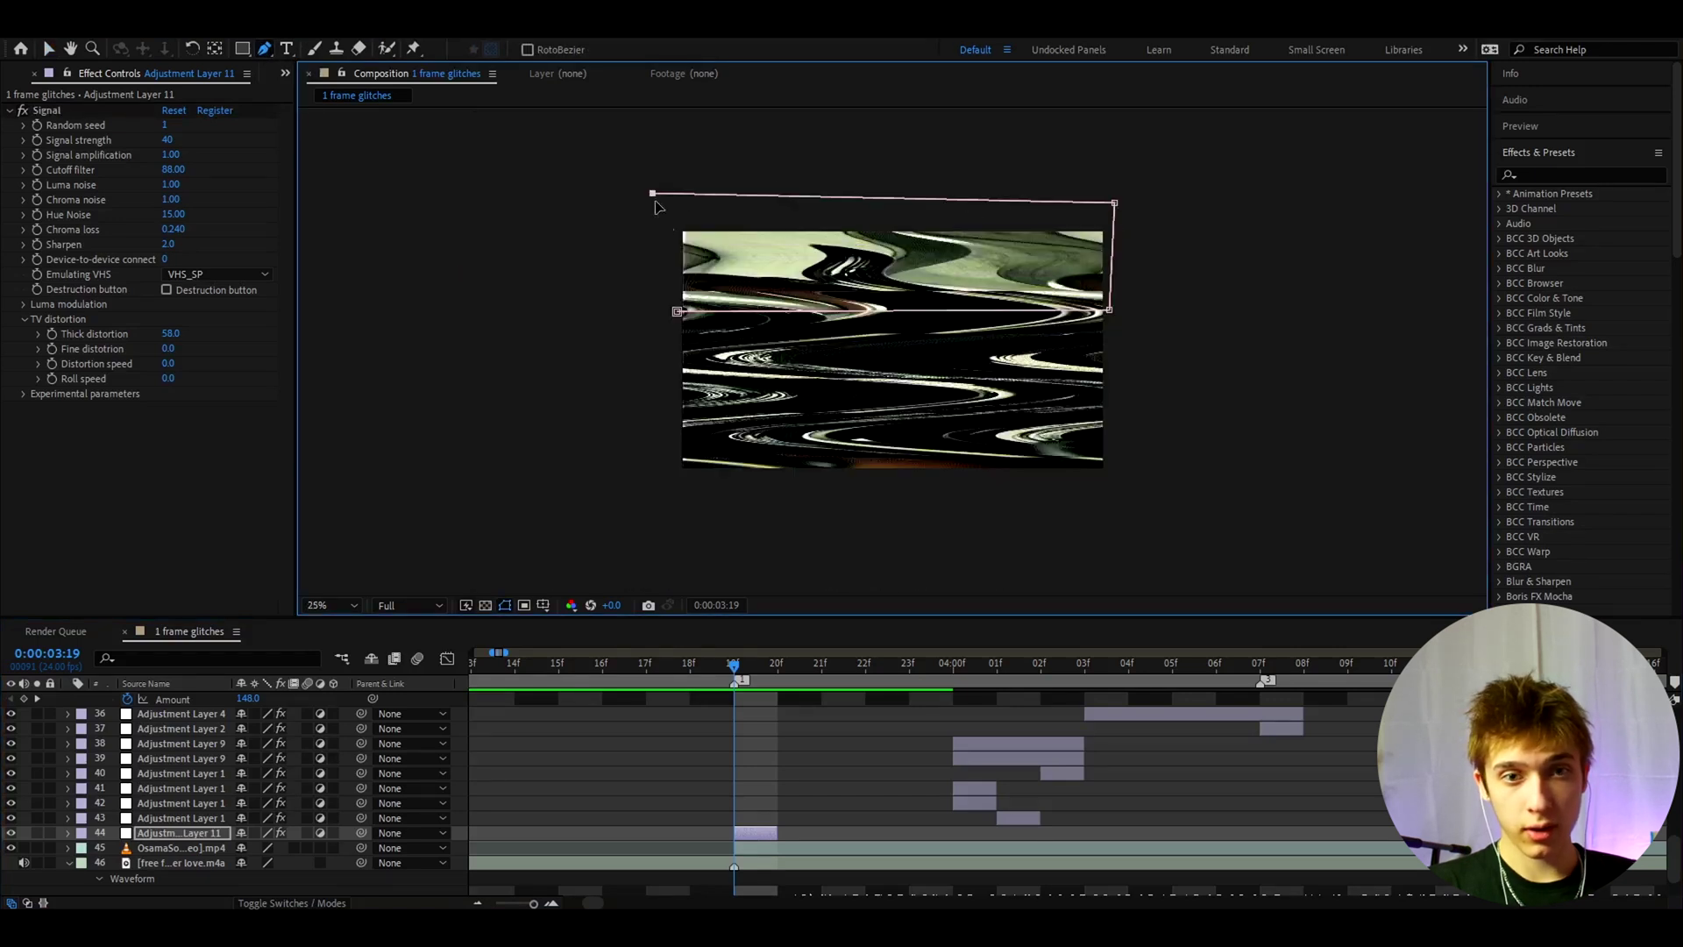
pyautogui.click(680, 314)
pyautogui.press('.')
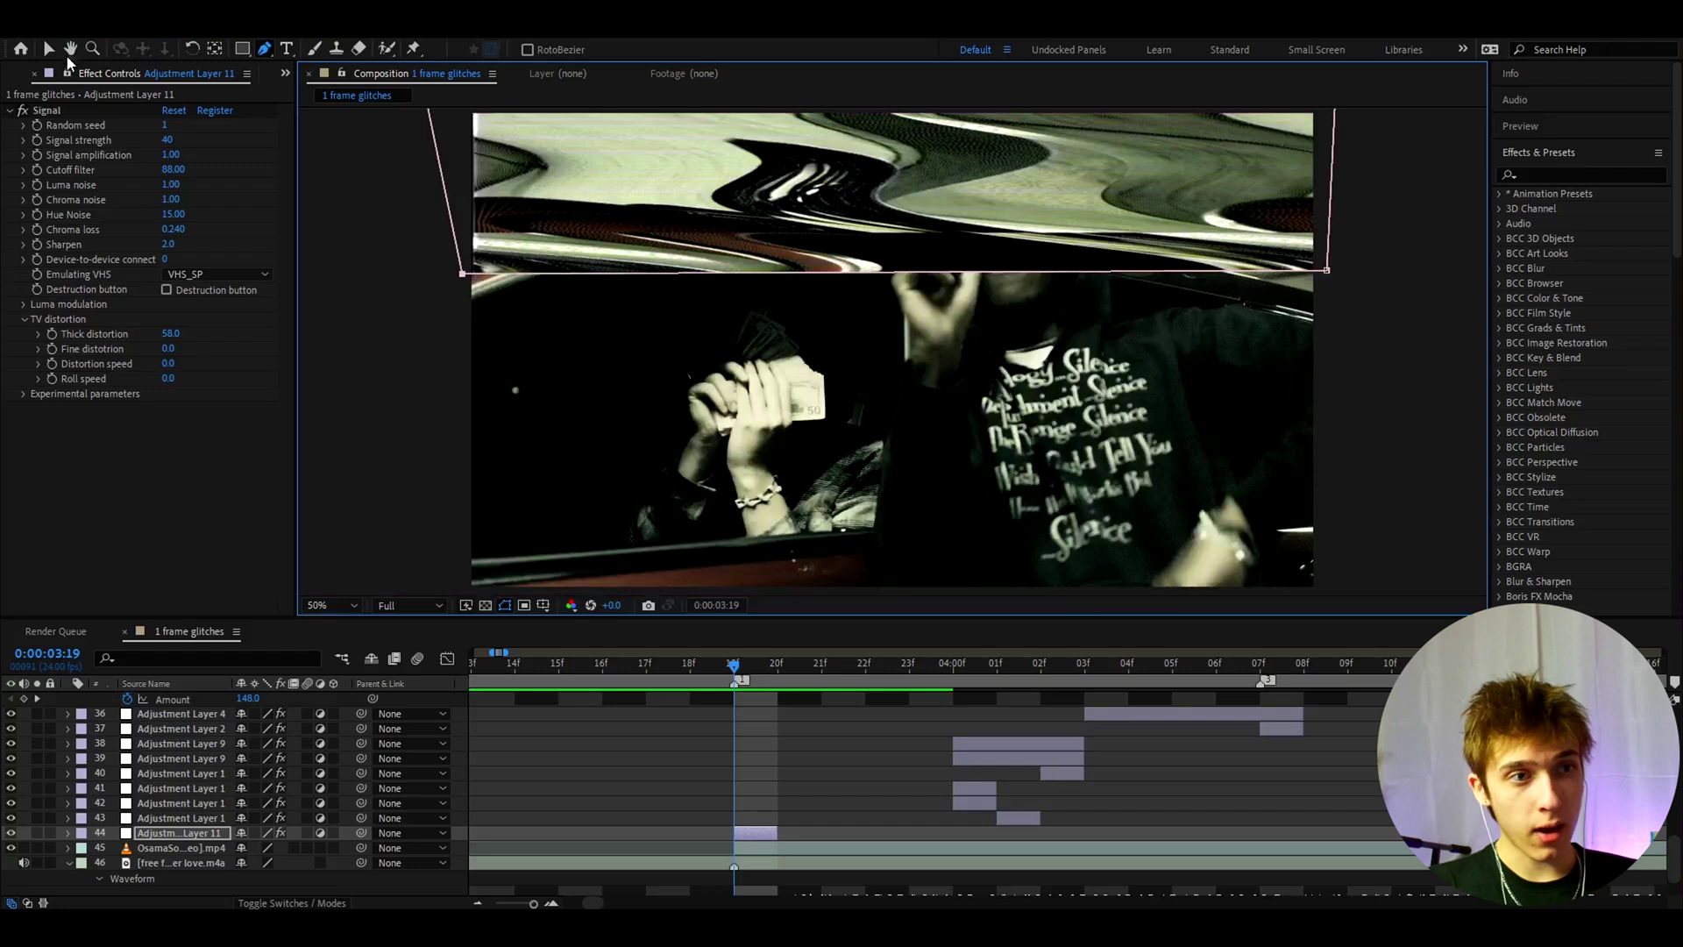
pyautogui.click(50, 50)
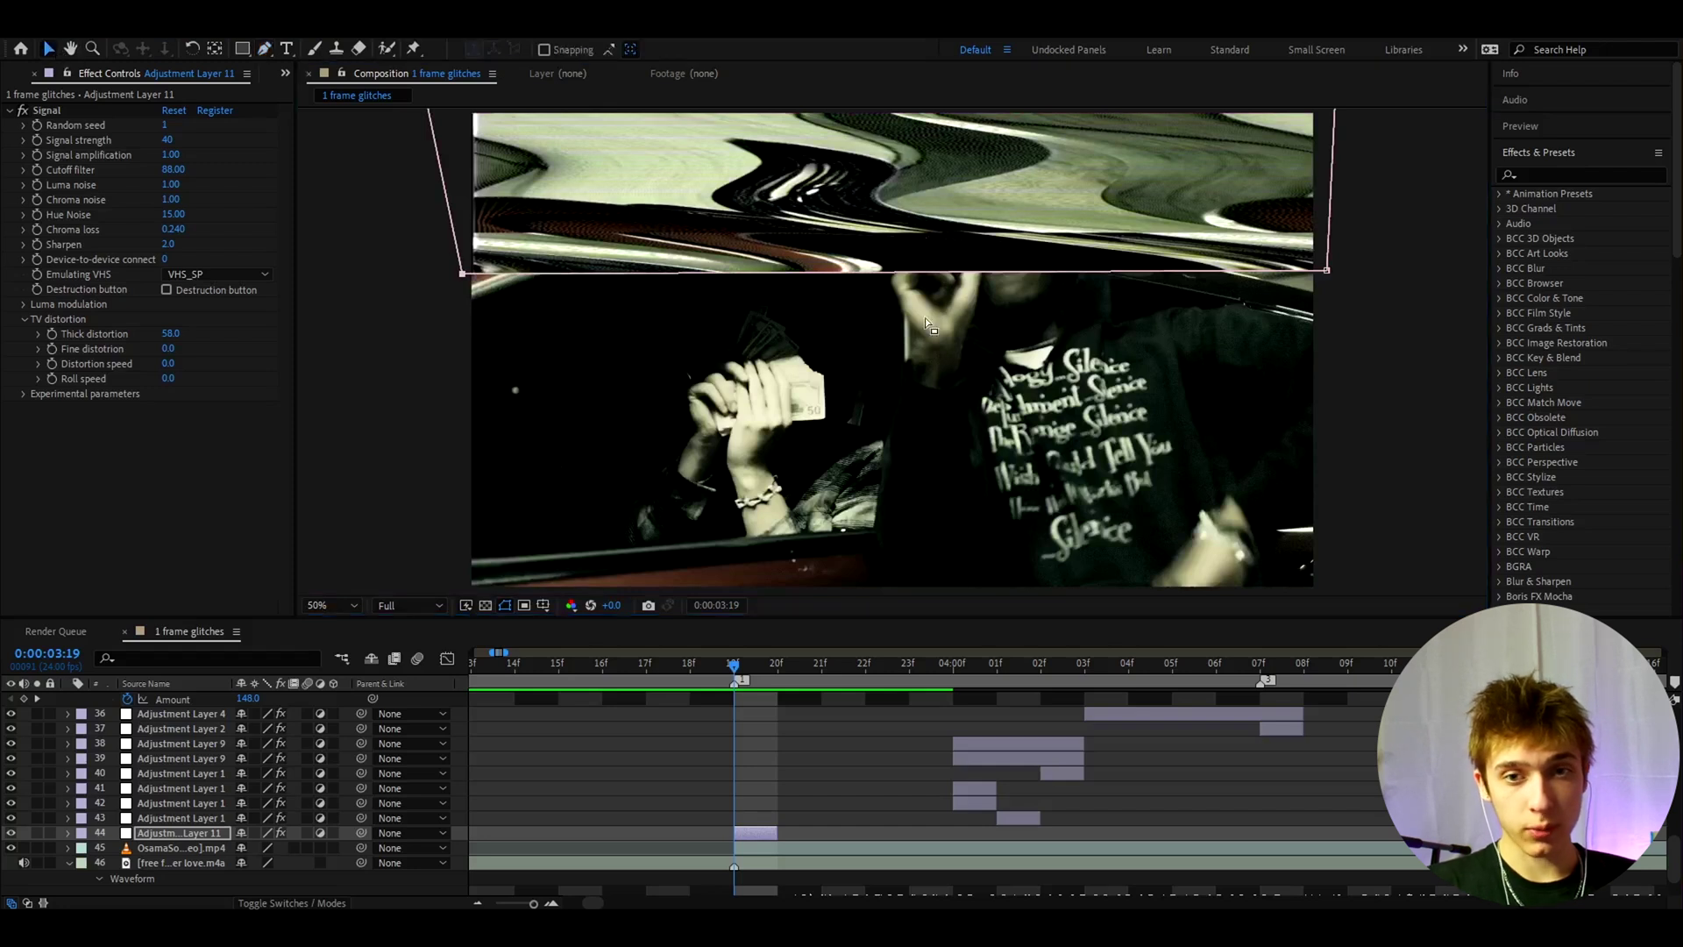
# - Preview the masked Signal distortion around 0:00:03:19 and compare it with the following frame
pyautogui.click(575, 663)
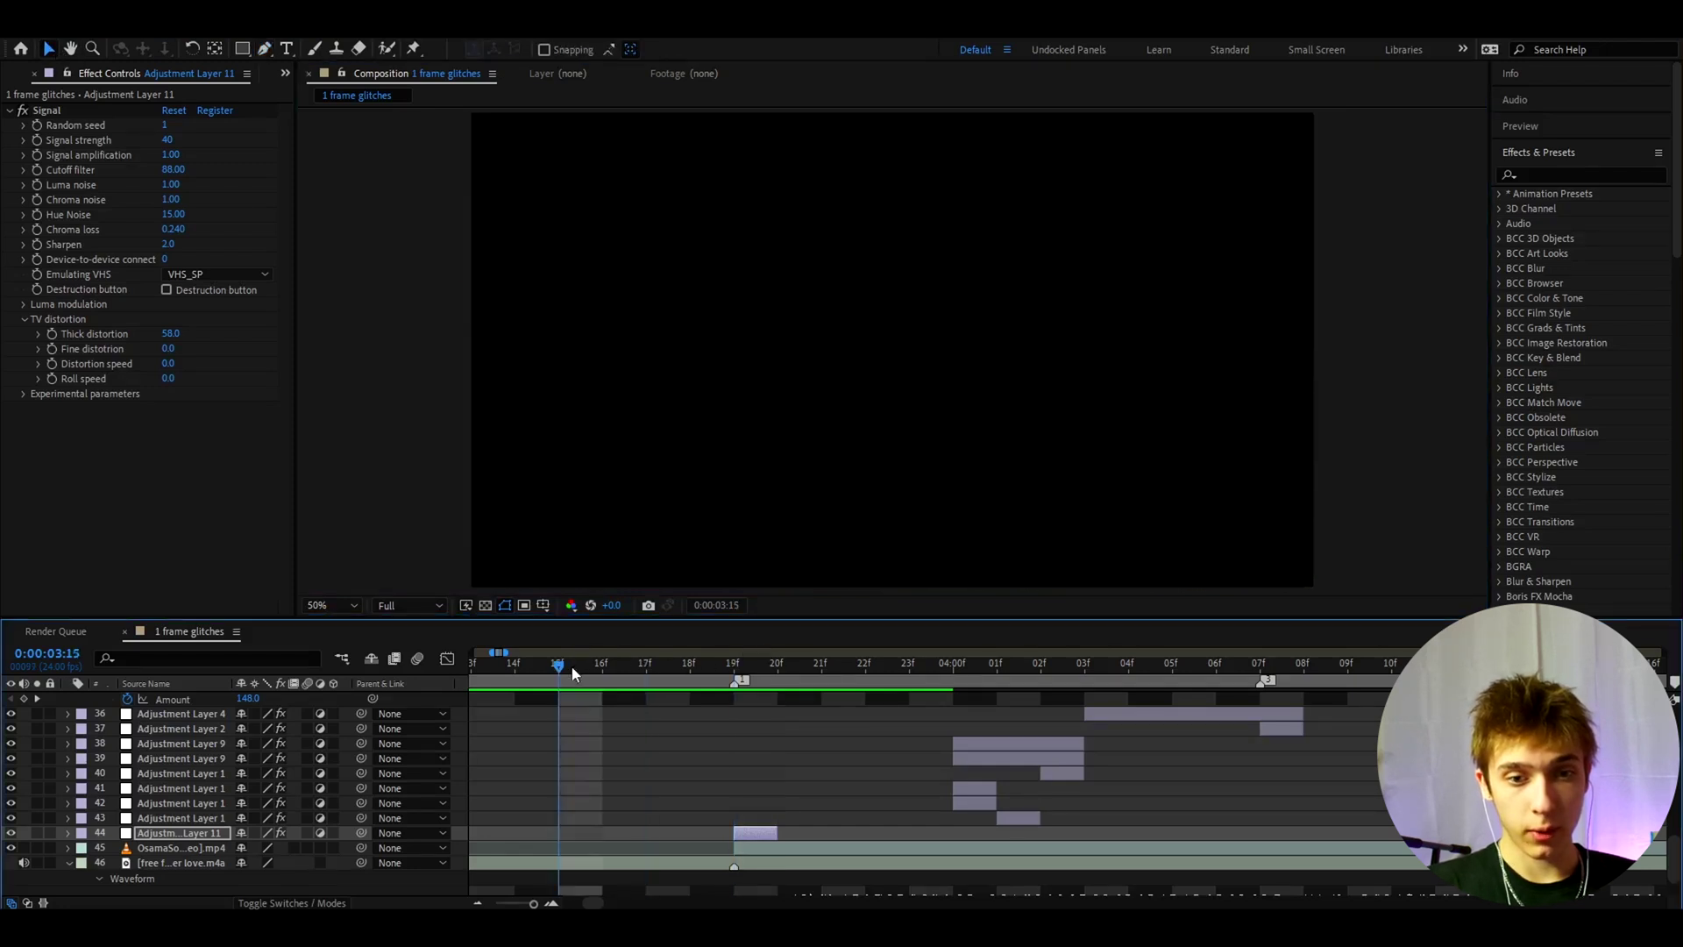
pyautogui.press('space')
pyautogui.moveTo(829, 673); pyautogui.dragTo(723, 771)
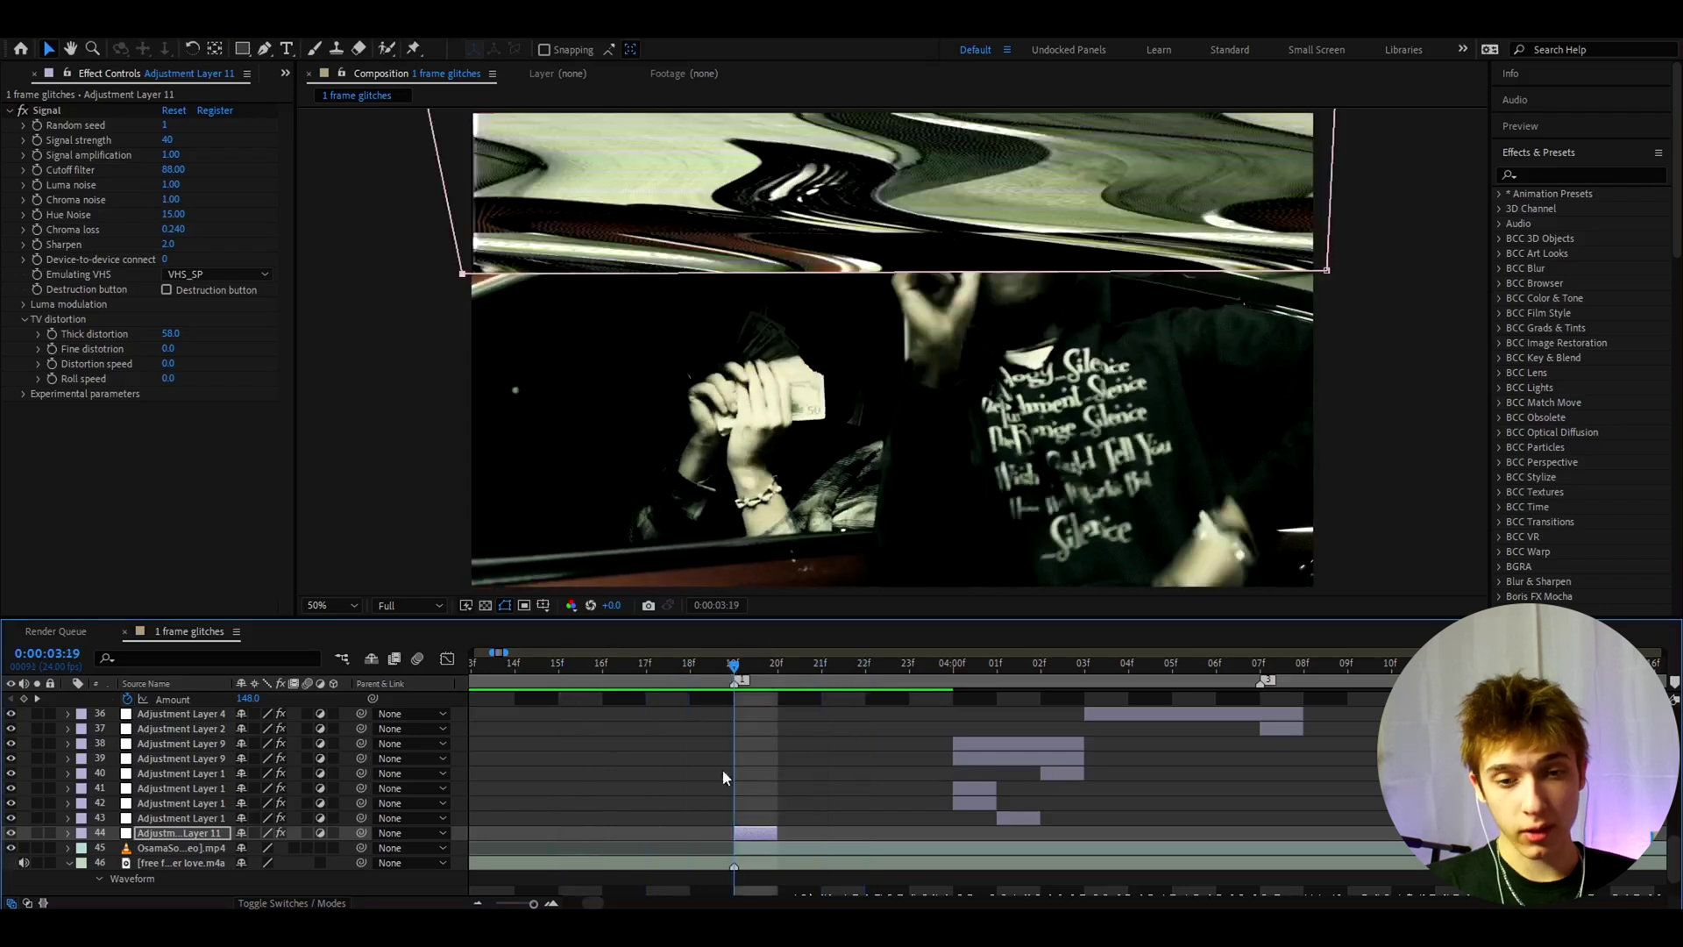
pyautogui.click(738, 834)
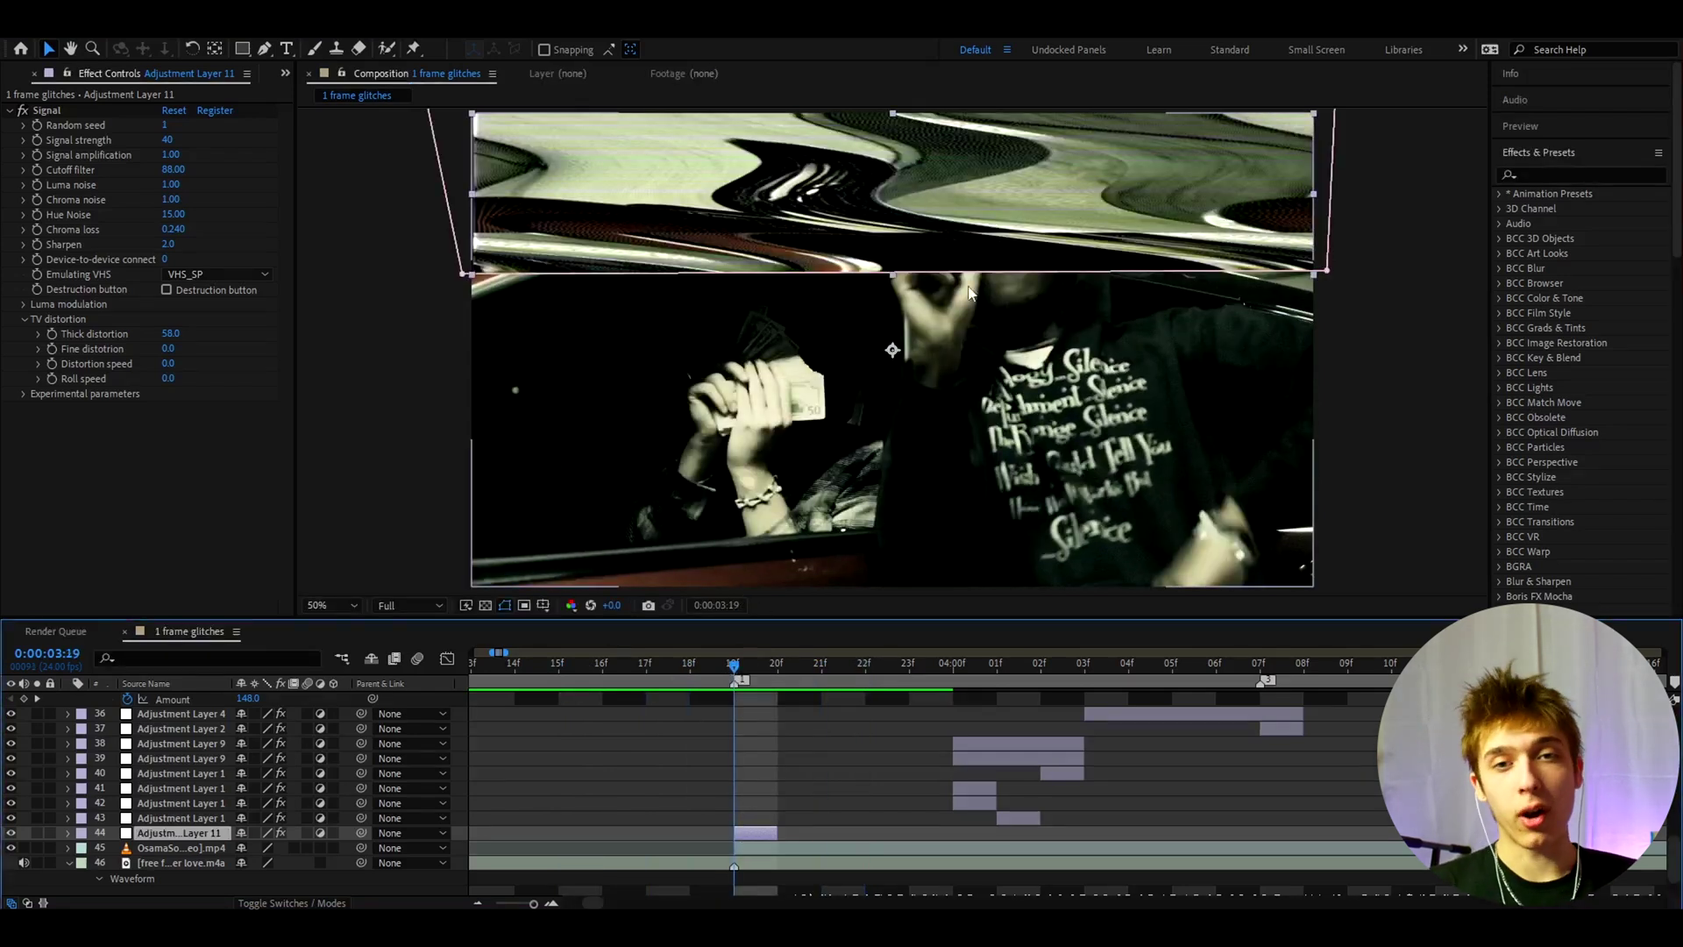
pyautogui.click(46, 110)
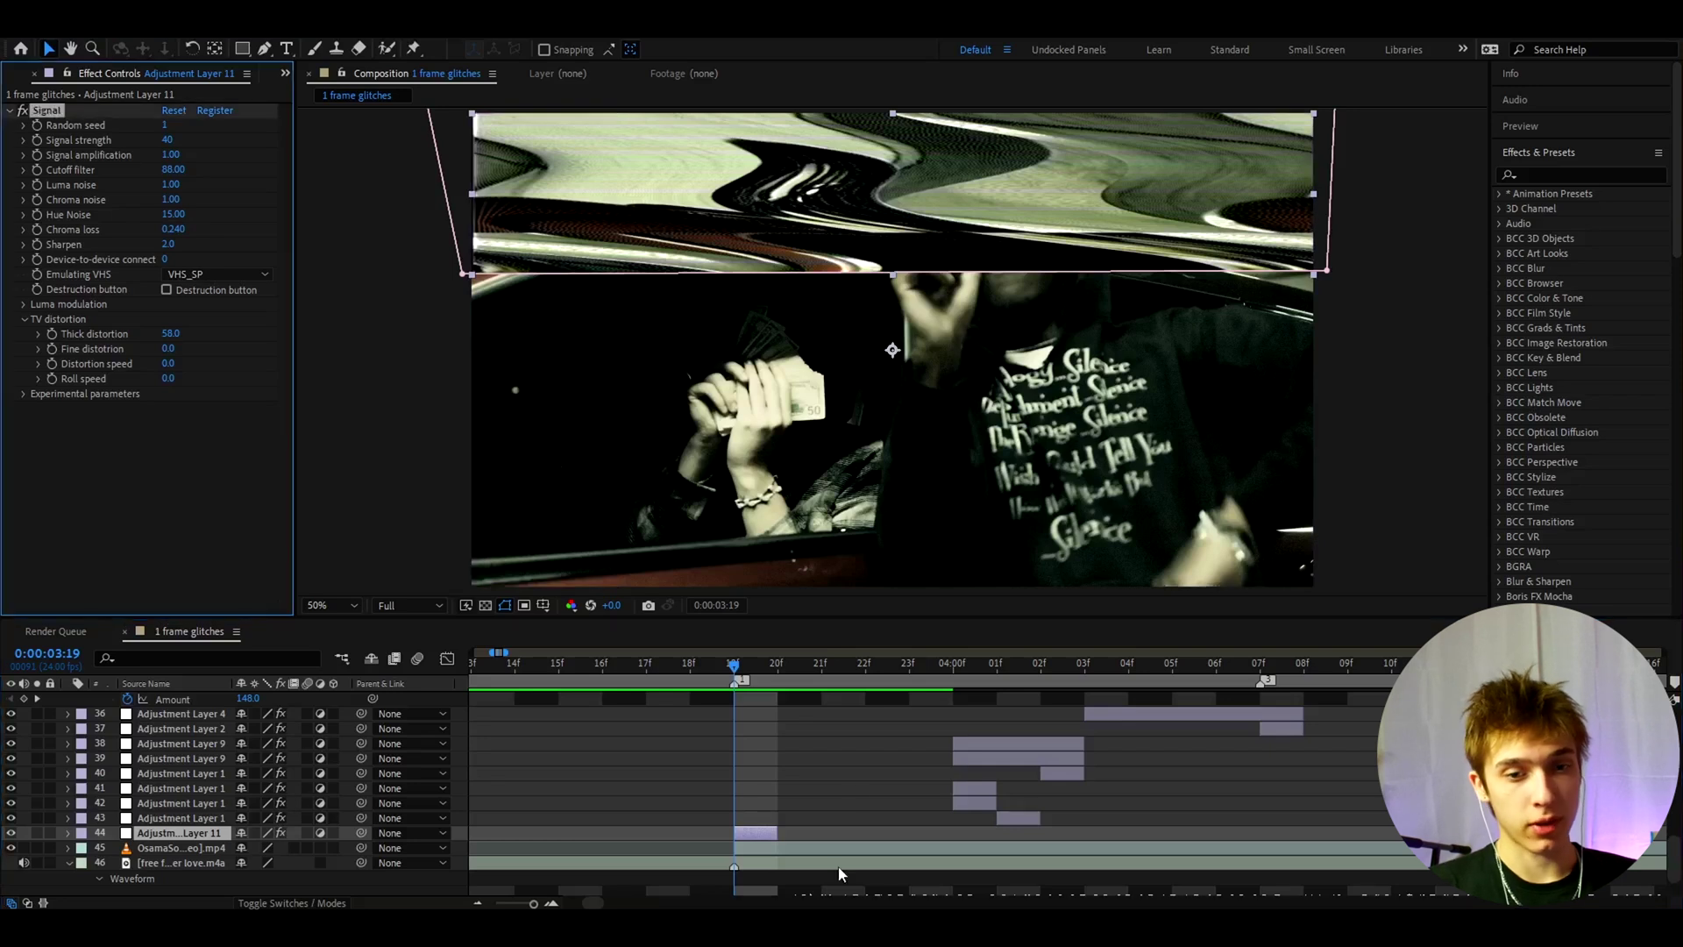
pyautogui.click(778, 666)
pyautogui.click(796, 815)
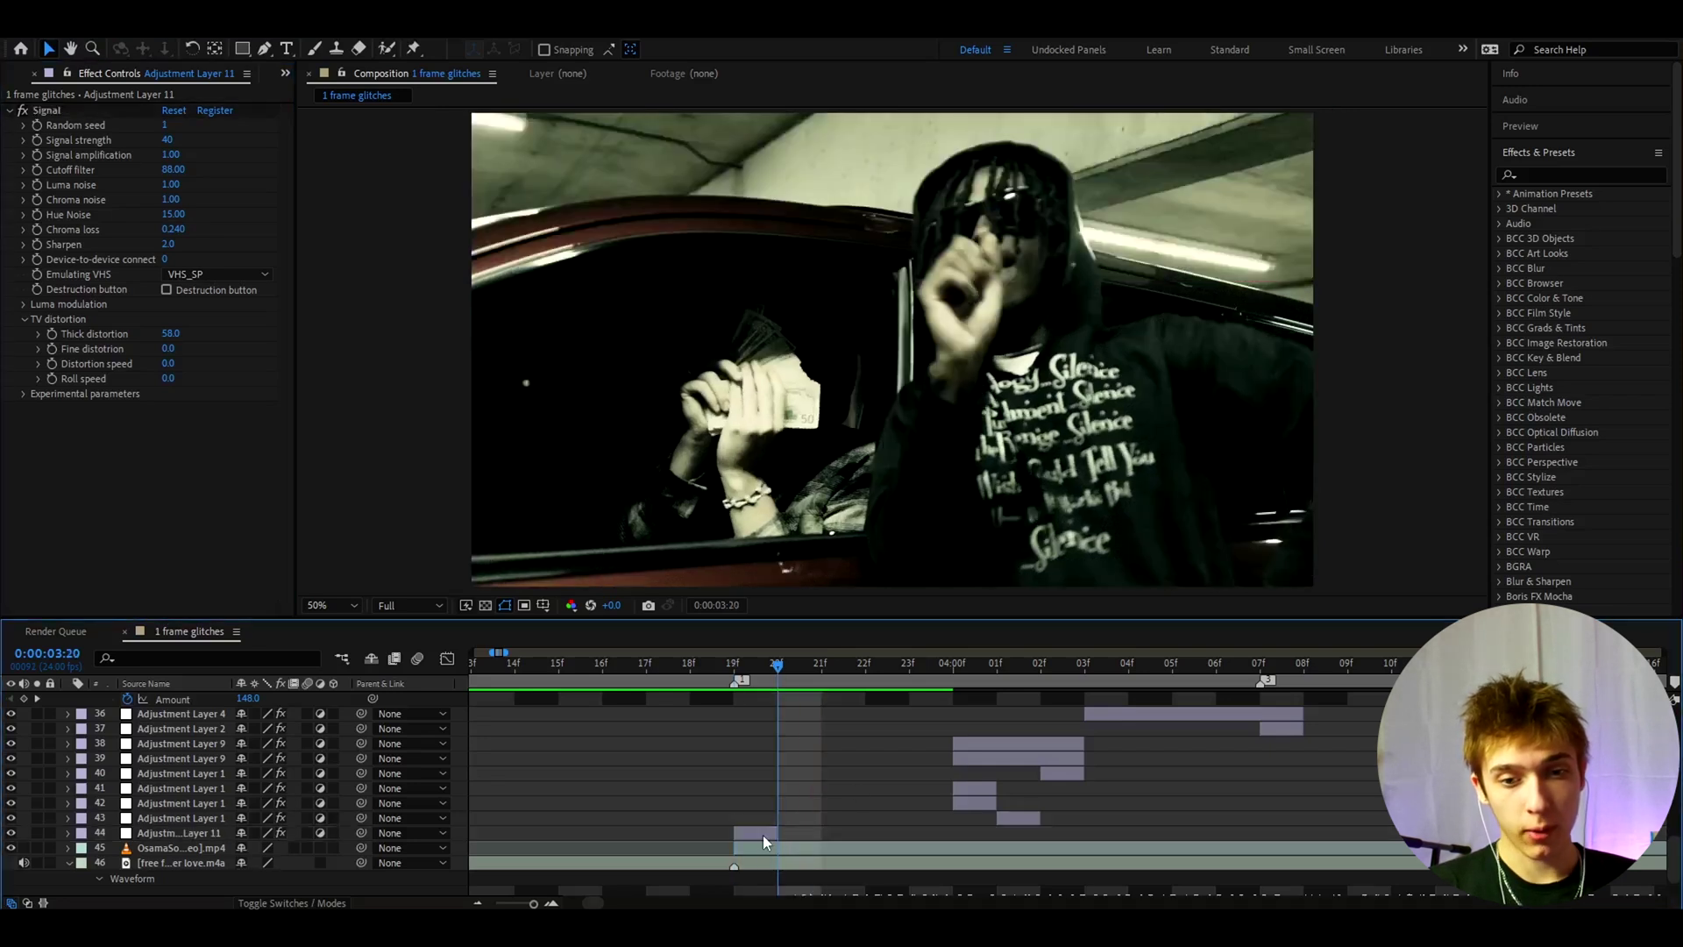
# - Add the Deep Glow effect to the masked Signal adjustment layer at 0:00:03:19 and preview the result
pyautogui.click(759, 834)
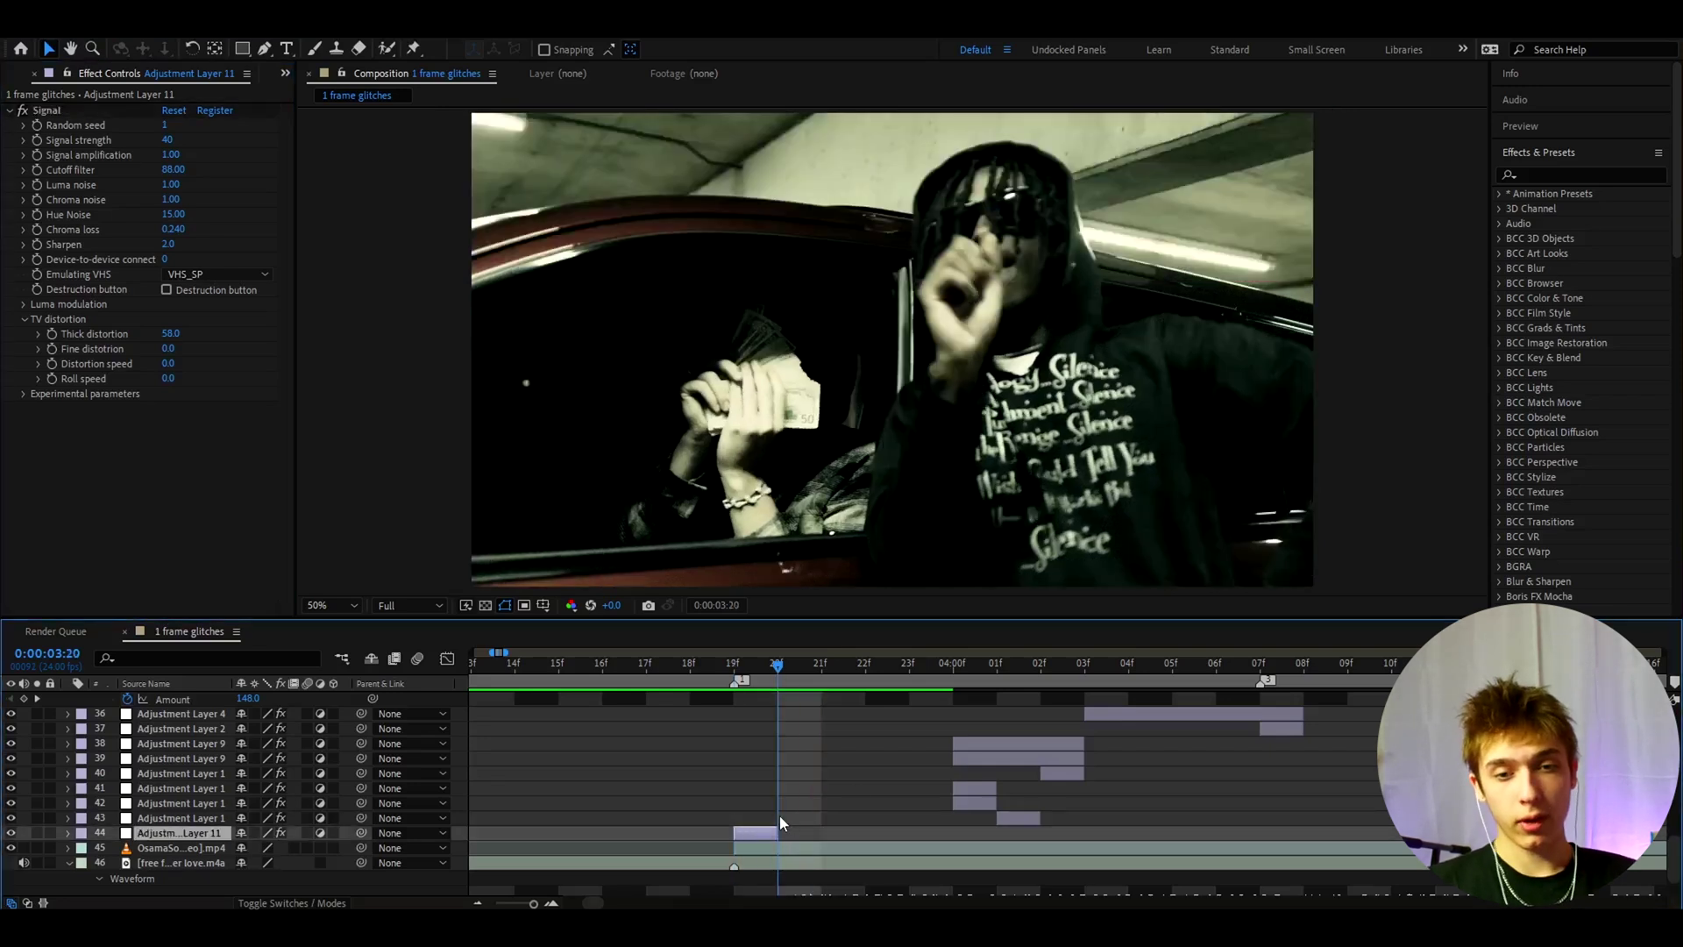
pyautogui.press('pageup')
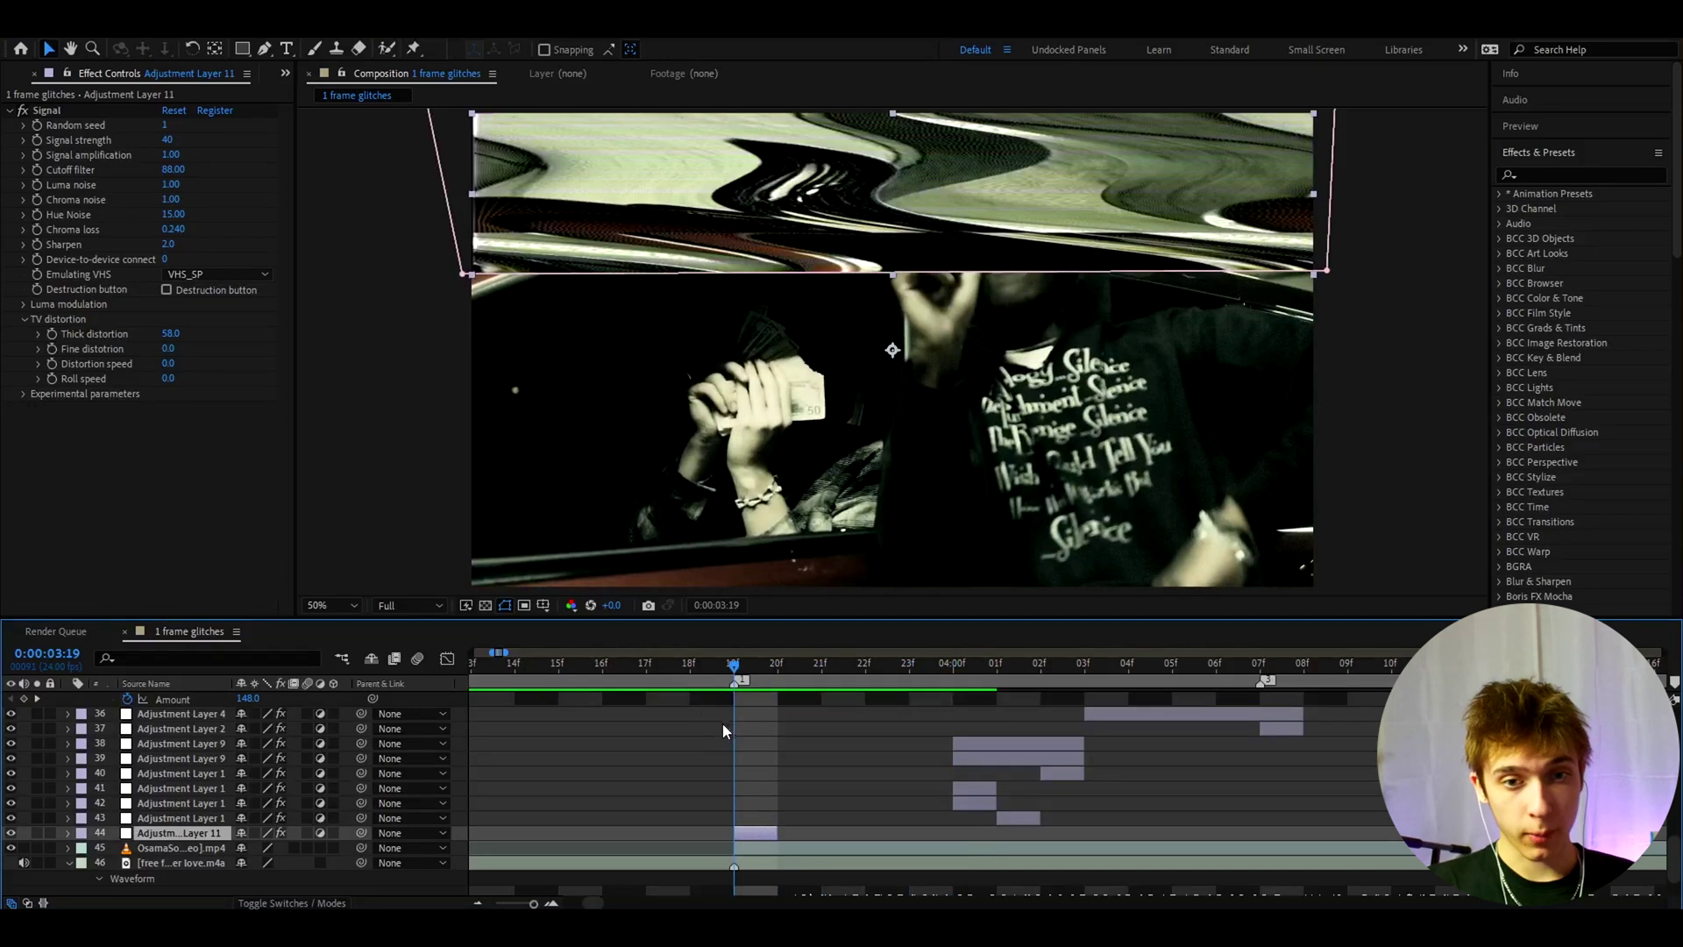
pyautogui.hotkey('ctrl', 'space')
pyautogui.write('glow')
pyautogui.press('Return')
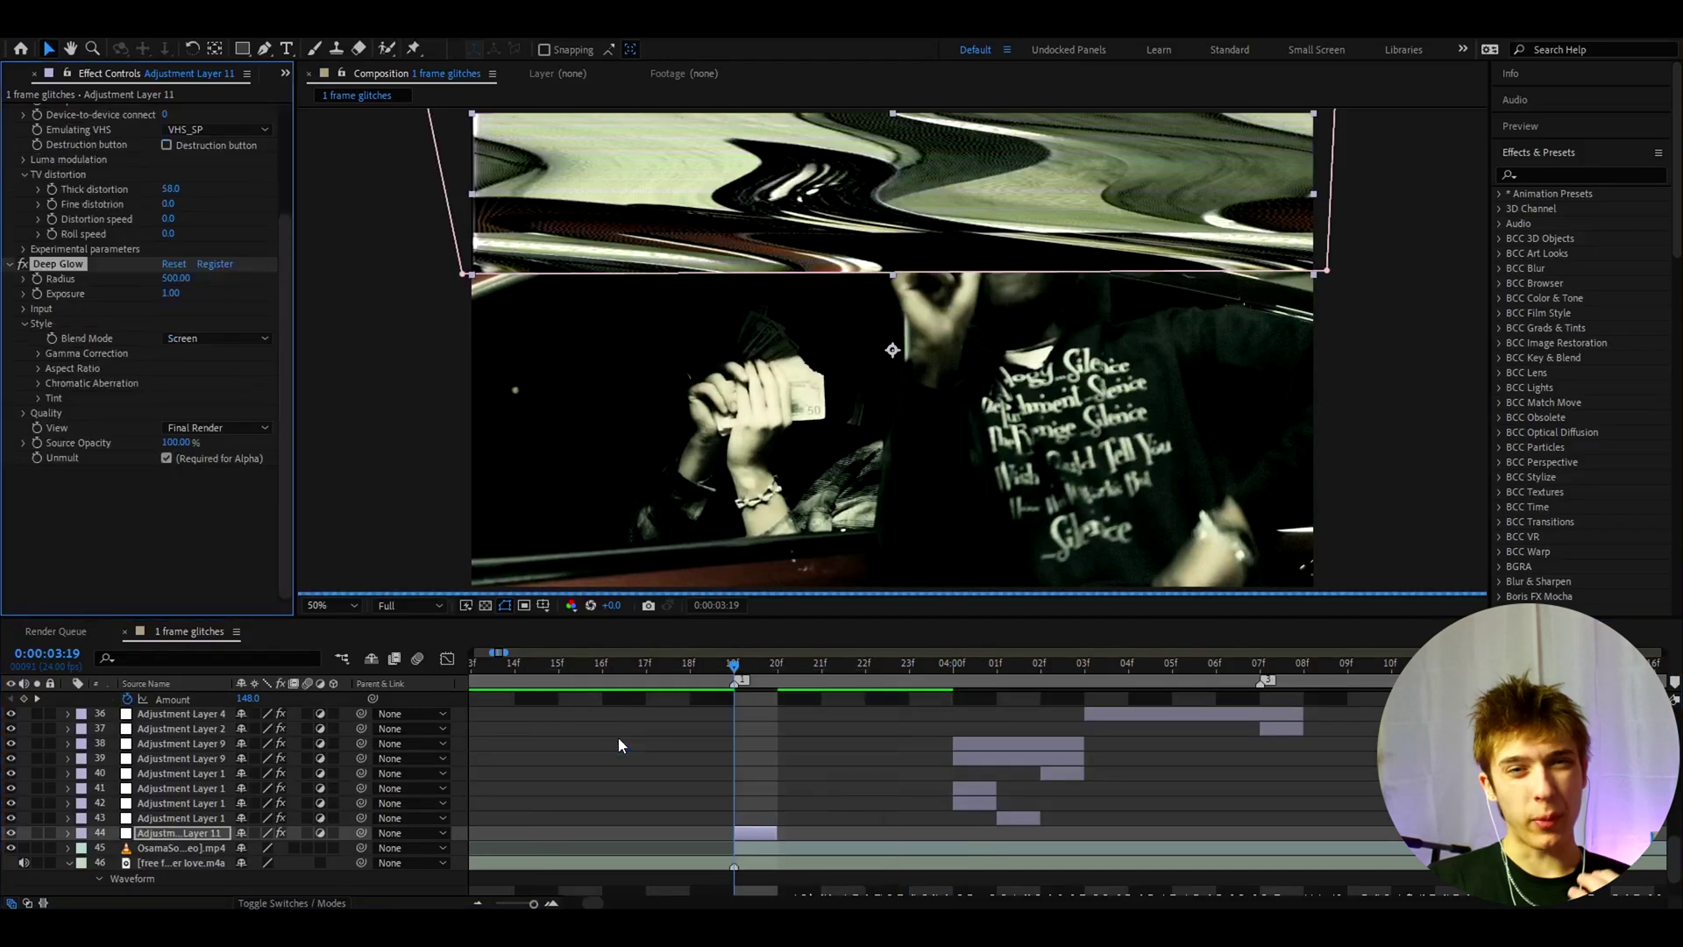
pyautogui.moveTo(696, 659); pyautogui.dragTo(734, 682)
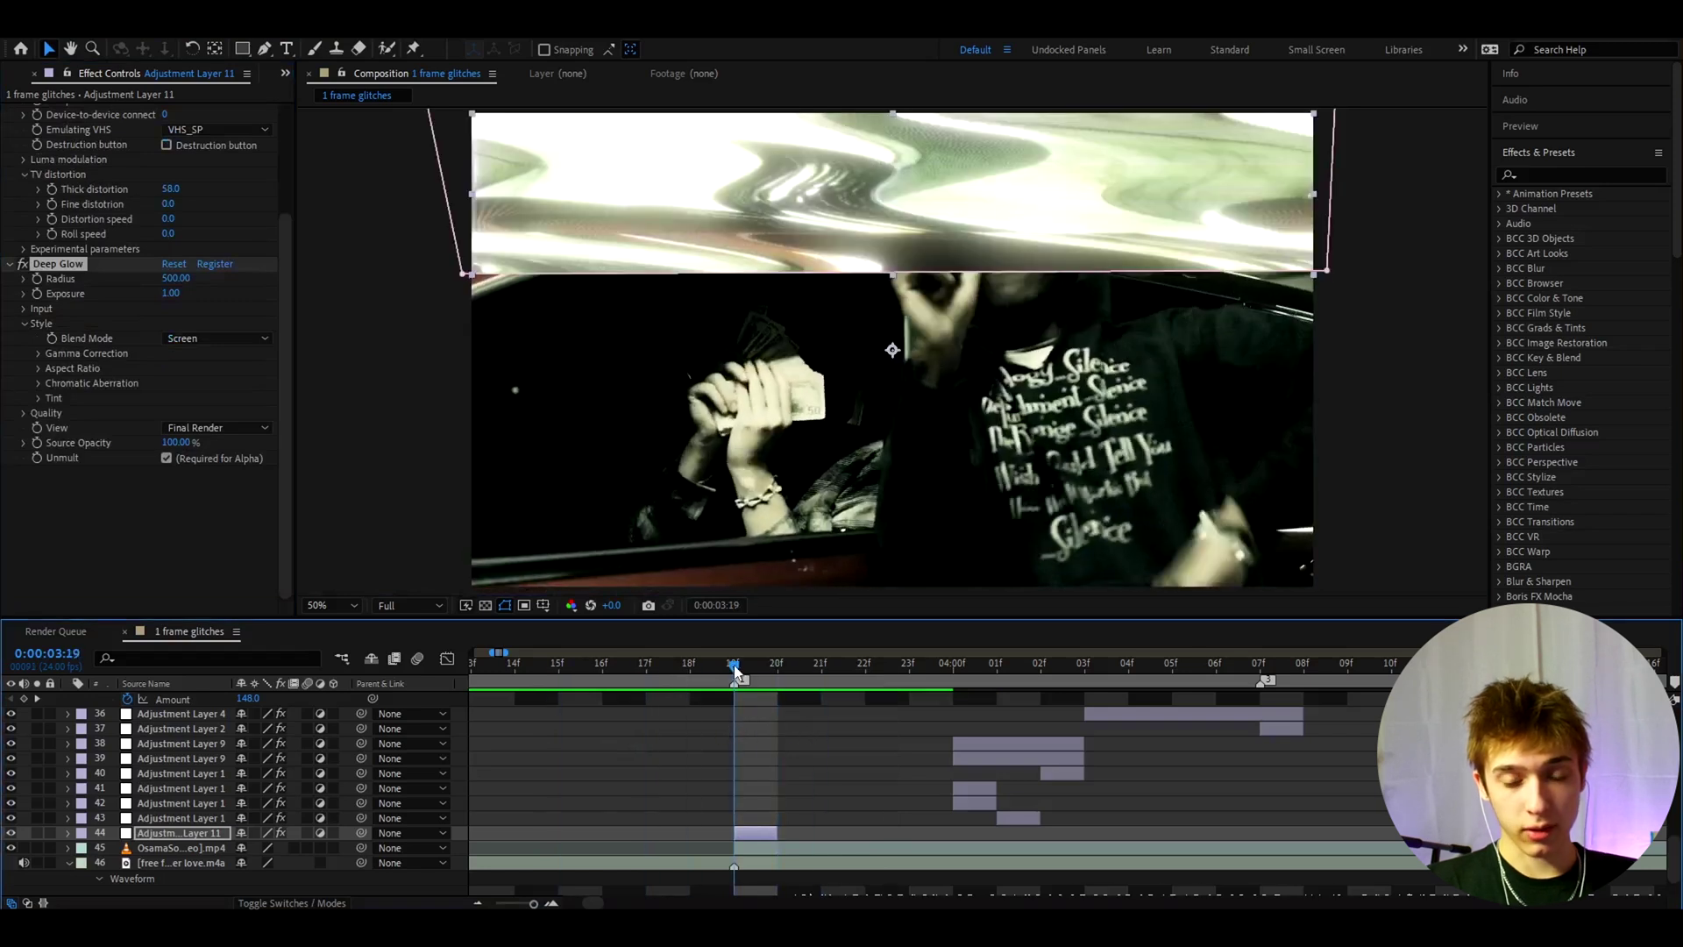
pyautogui.press('space')
# - Create a new adjustment layer, trim it to the single frame at 0:00:03:19 and place it below the Signal layer
pyautogui.click(749, 828)
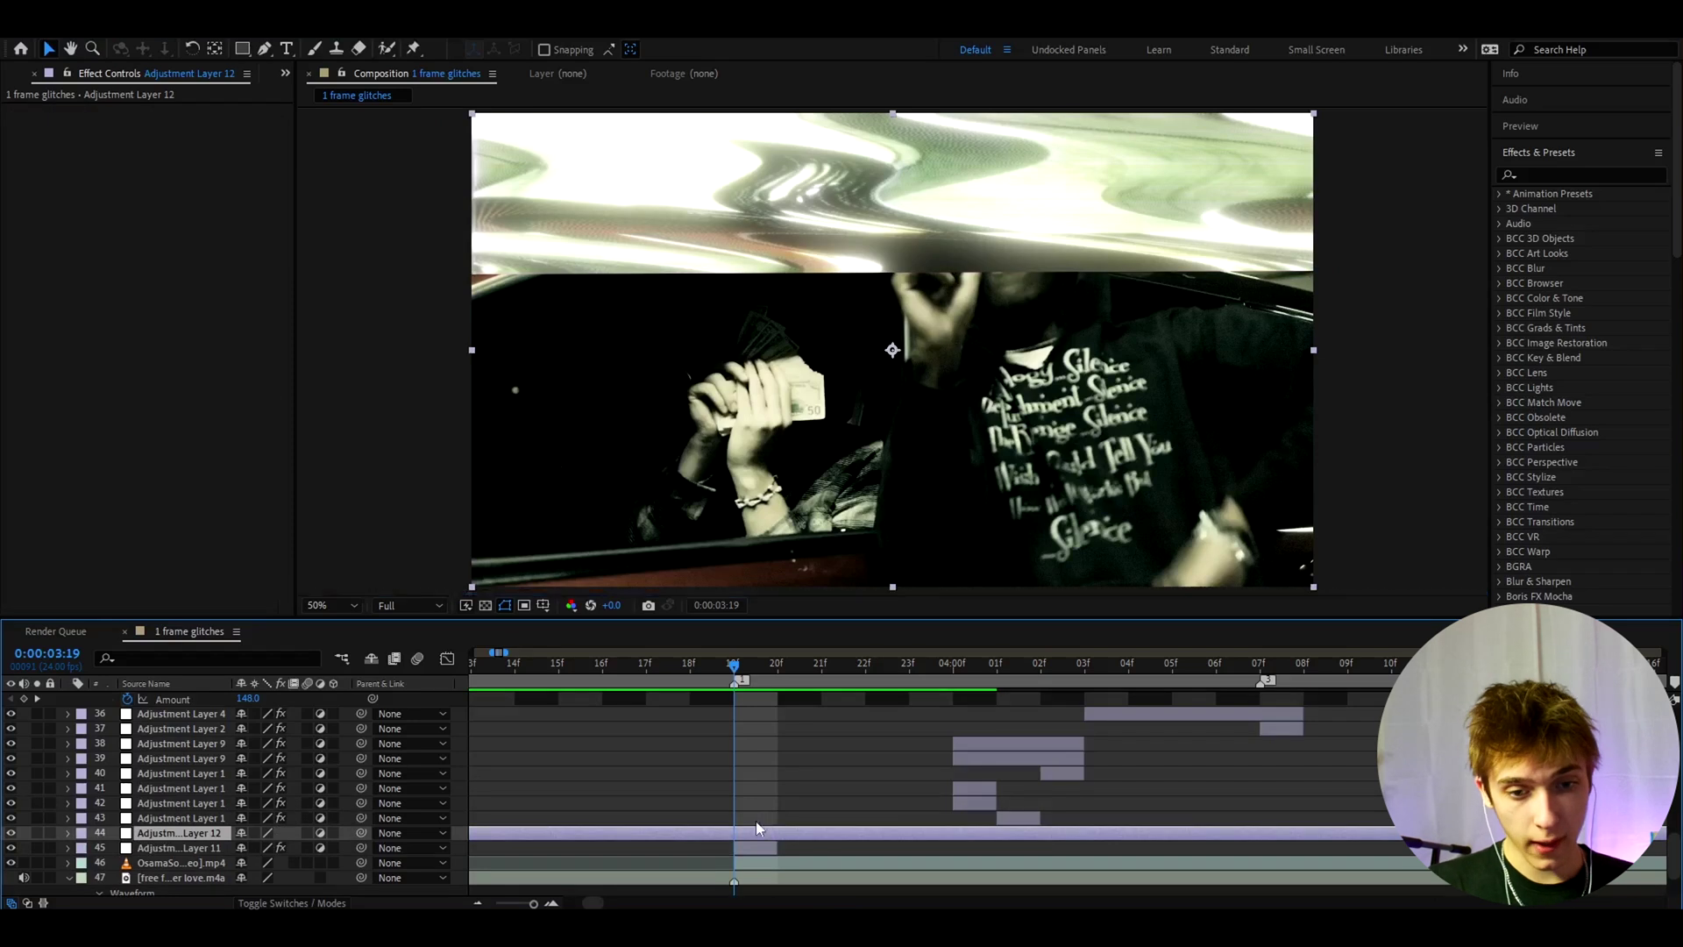
pyautogui.hotkey('ctrl', 'alt', 'y')
pyautogui.moveTo(750, 830)
pyautogui.mouseDown()
pyautogui.moveTo(723, 840)
pyautogui.moveTo(764, 833)
pyautogui.mouseUp()
pyautogui.hotkey('ctrl', 'shift', 'd')
pyautogui.press('Delete')
pyautogui.moveTo(190, 833); pyautogui.dragTo(182, 849)
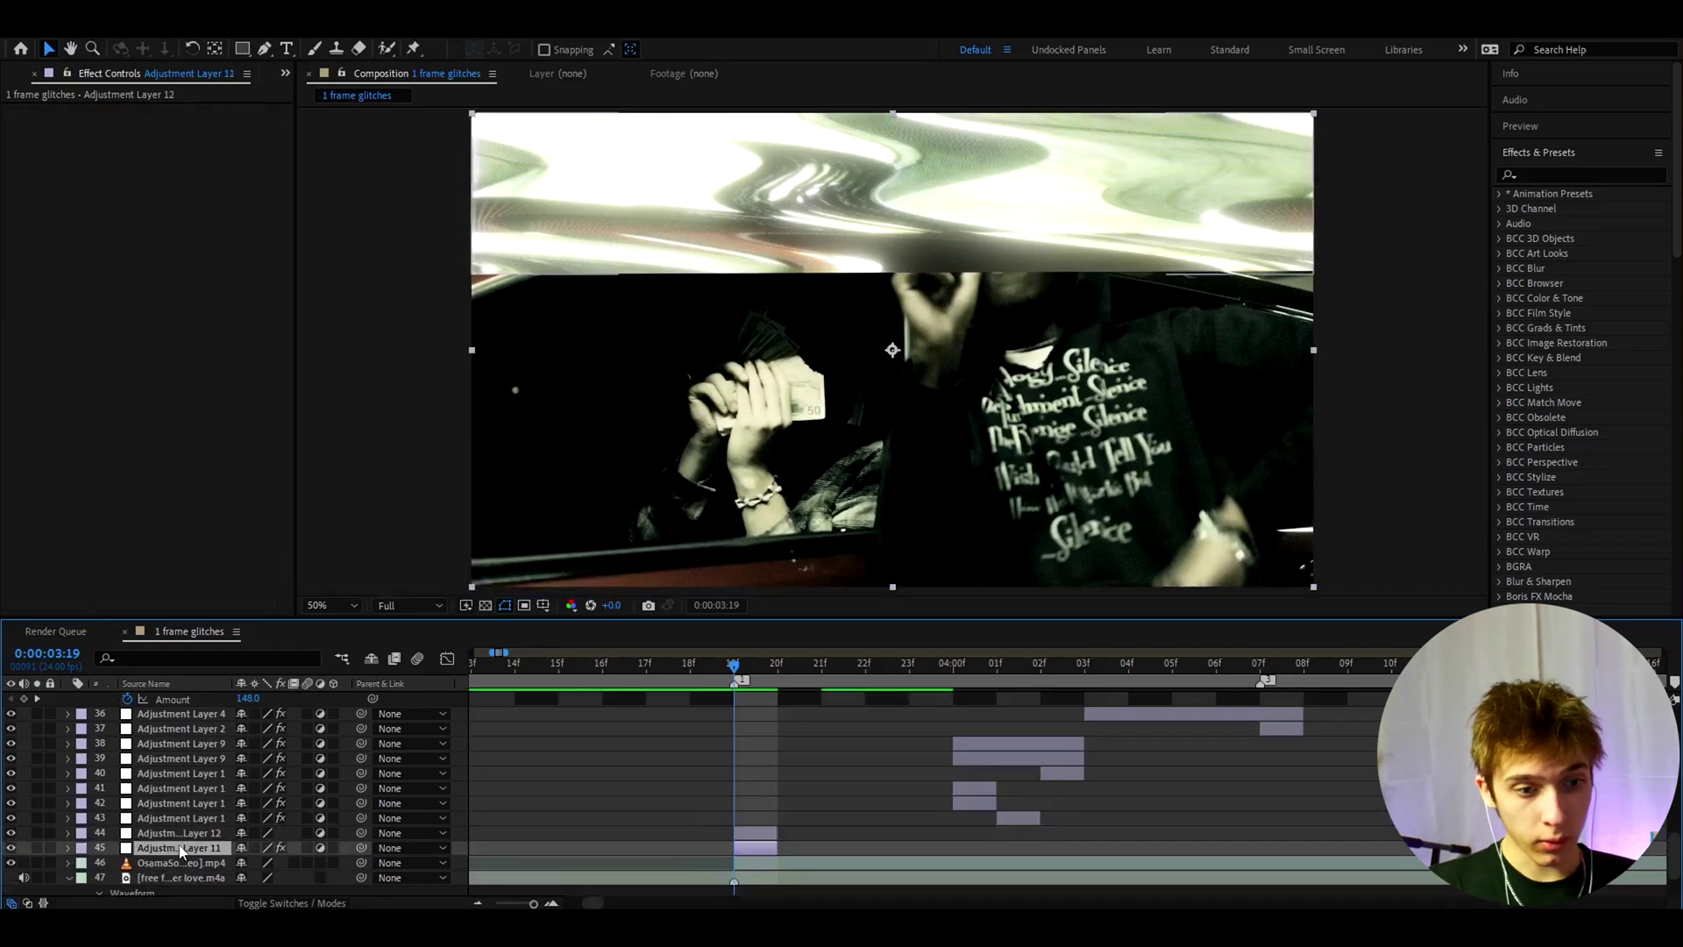
# - Apply Motion Tile to the new adjustment layer and set its Tile Center to 1824, 540
pyautogui.hotkey('ctrl', 'space')
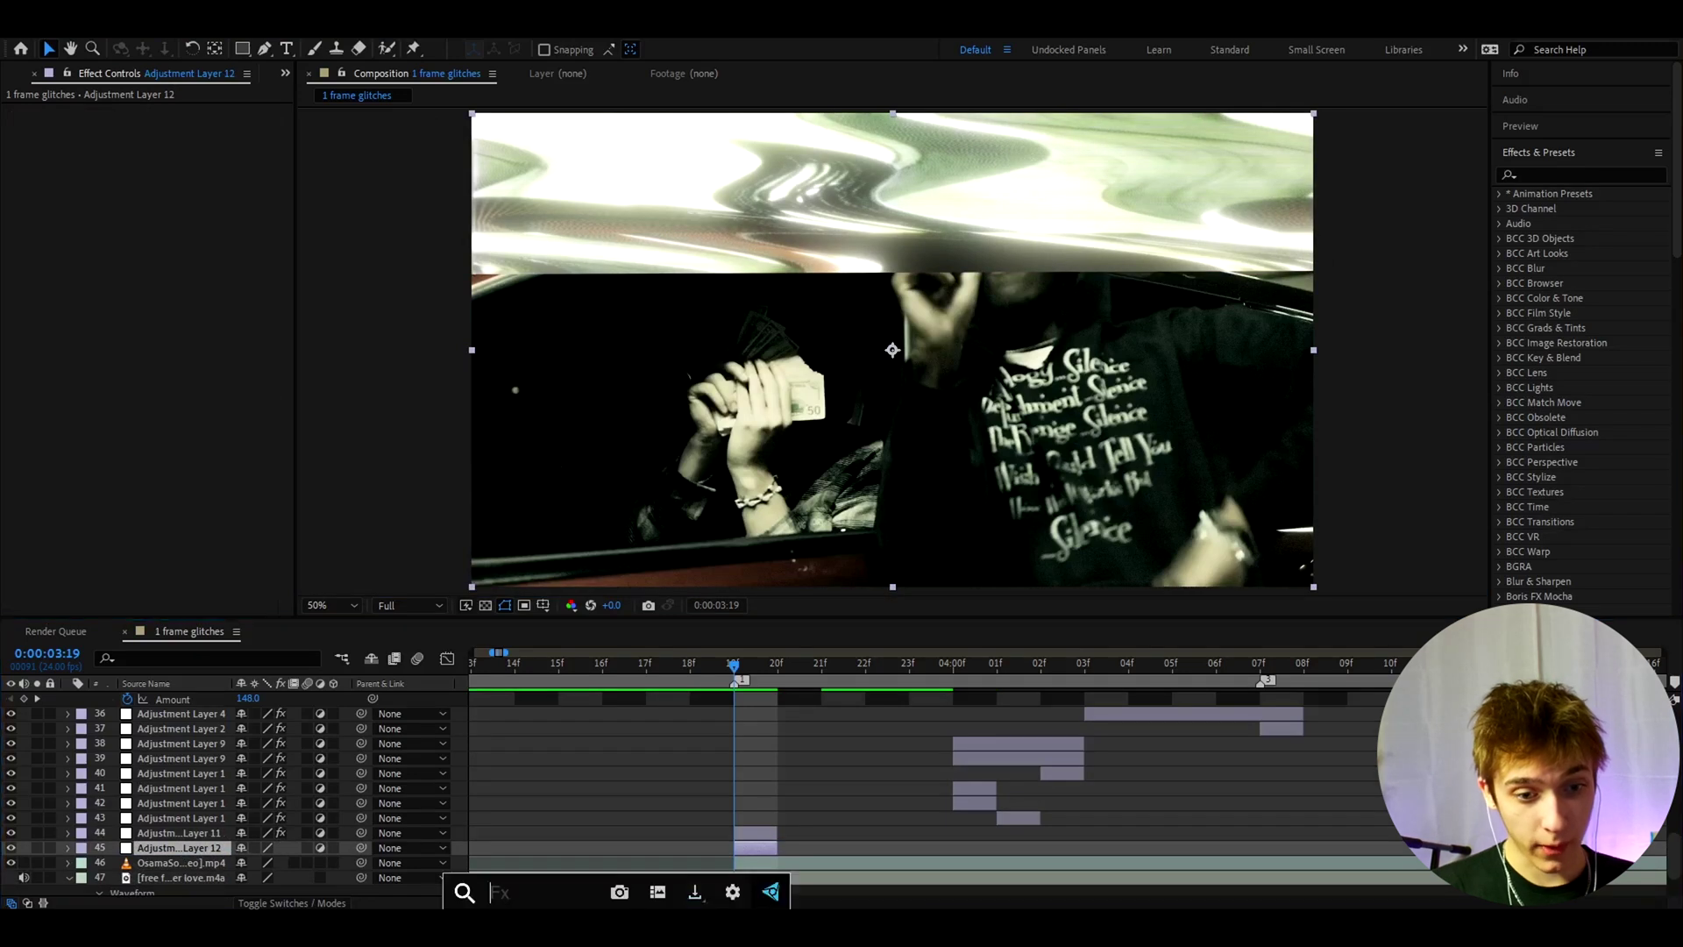
pyautogui.write('motion t')
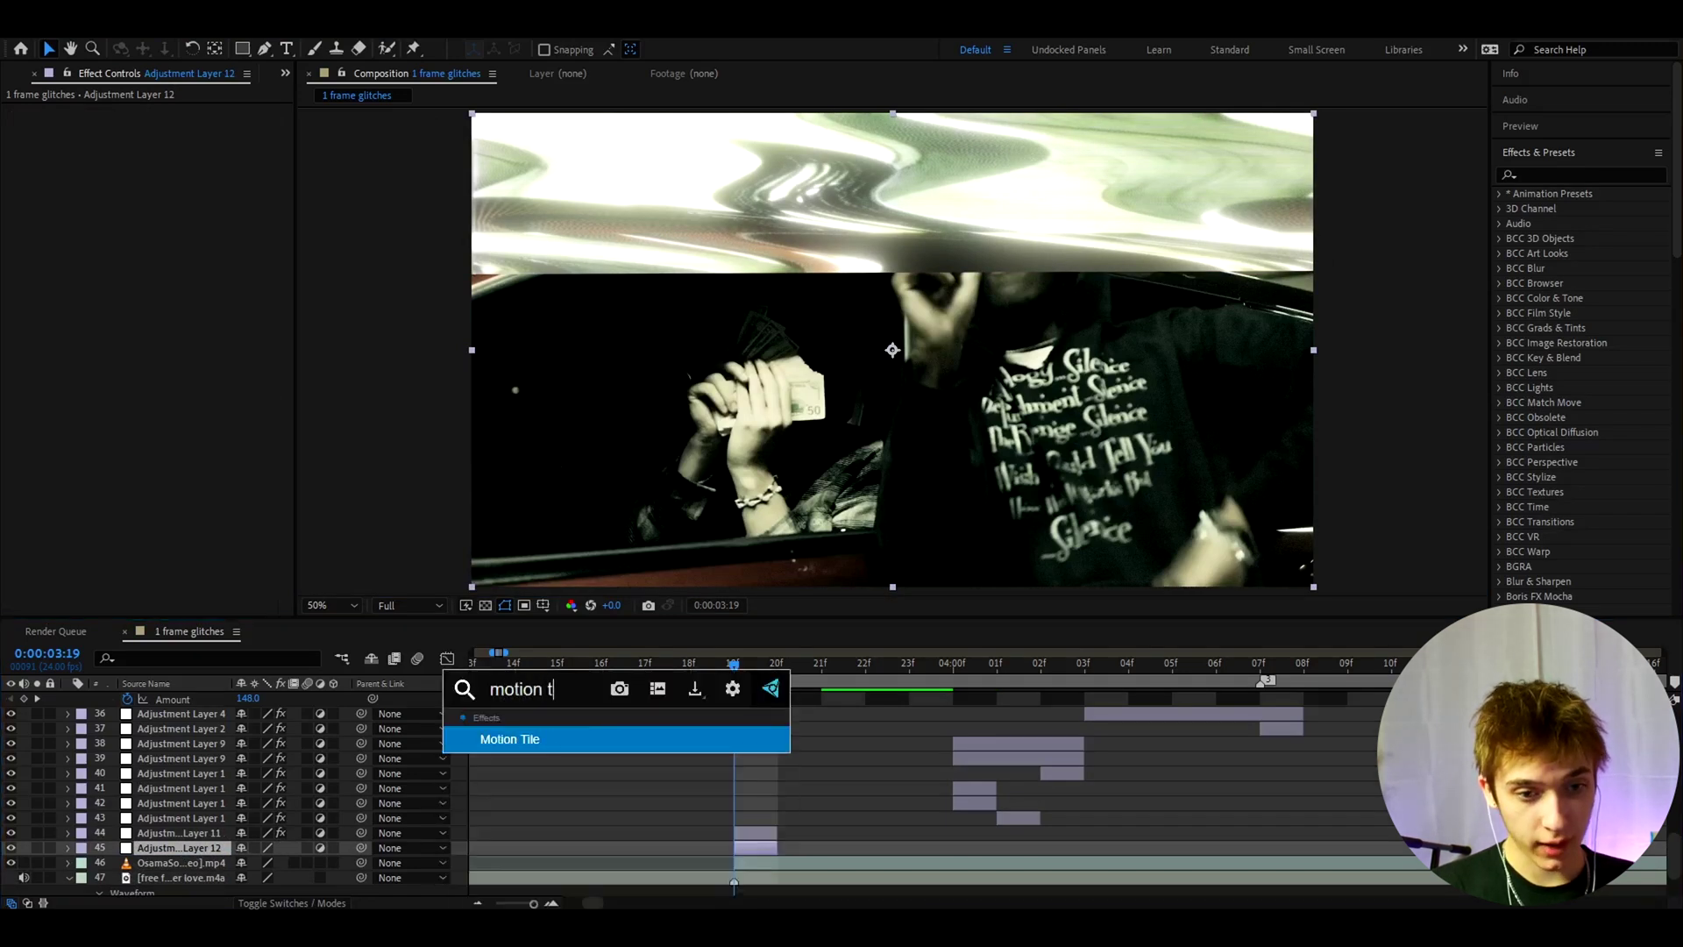
pyautogui.press('Return')
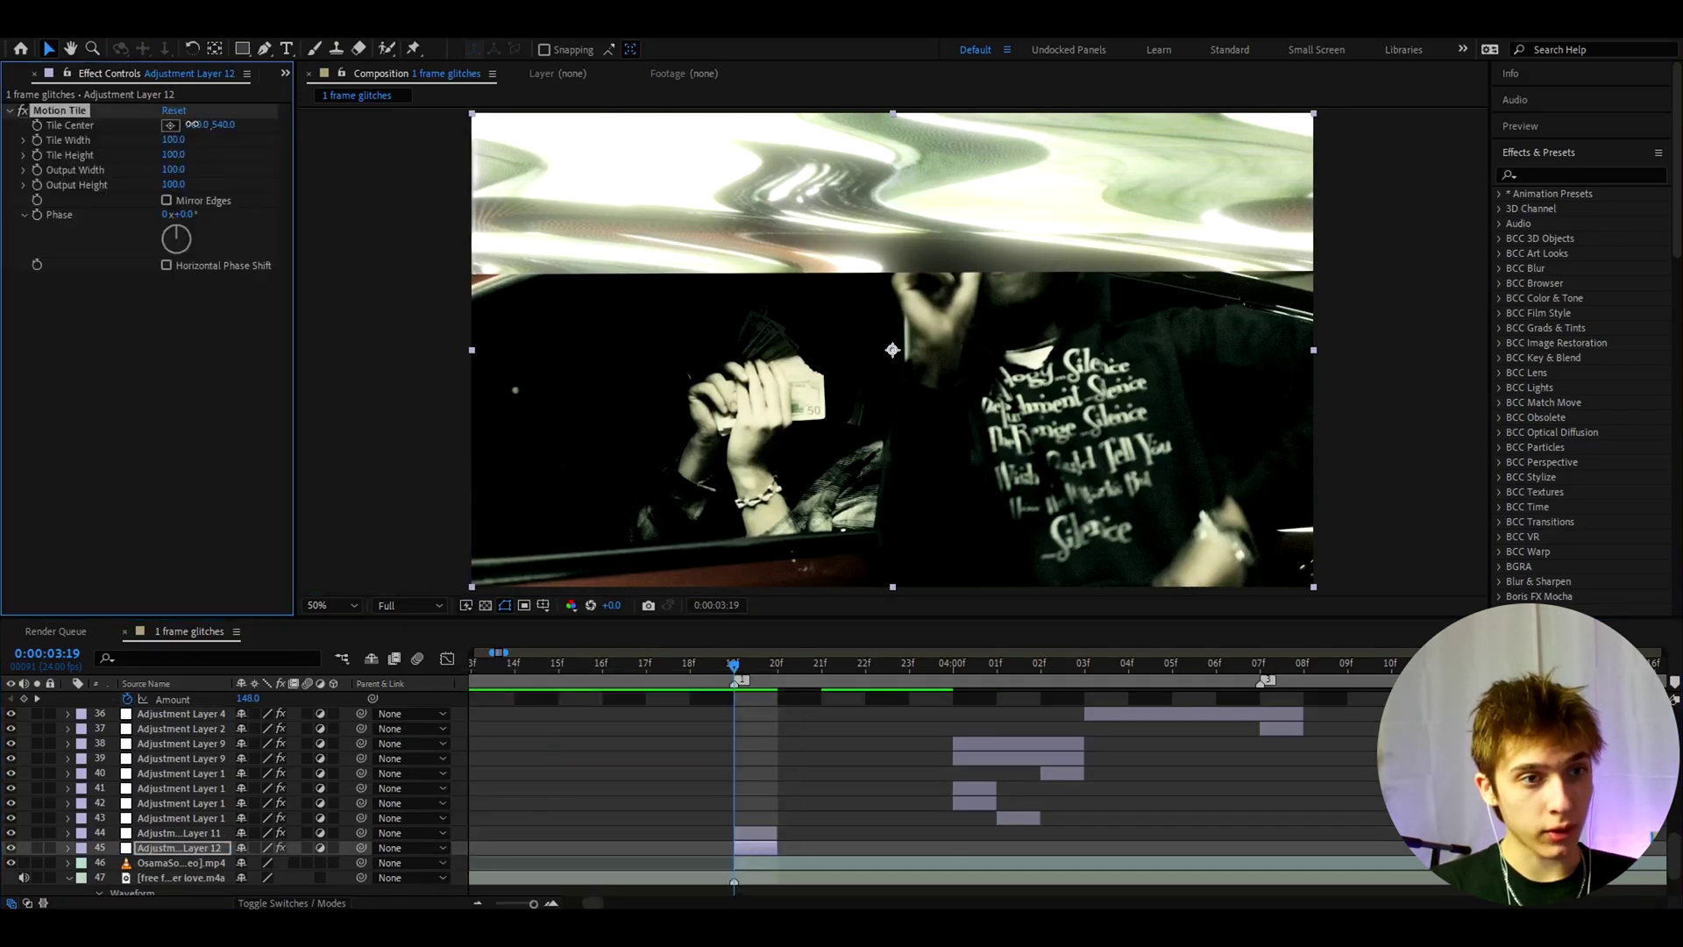
pyautogui.moveTo(191, 125); pyautogui.dragTo(971, 145)
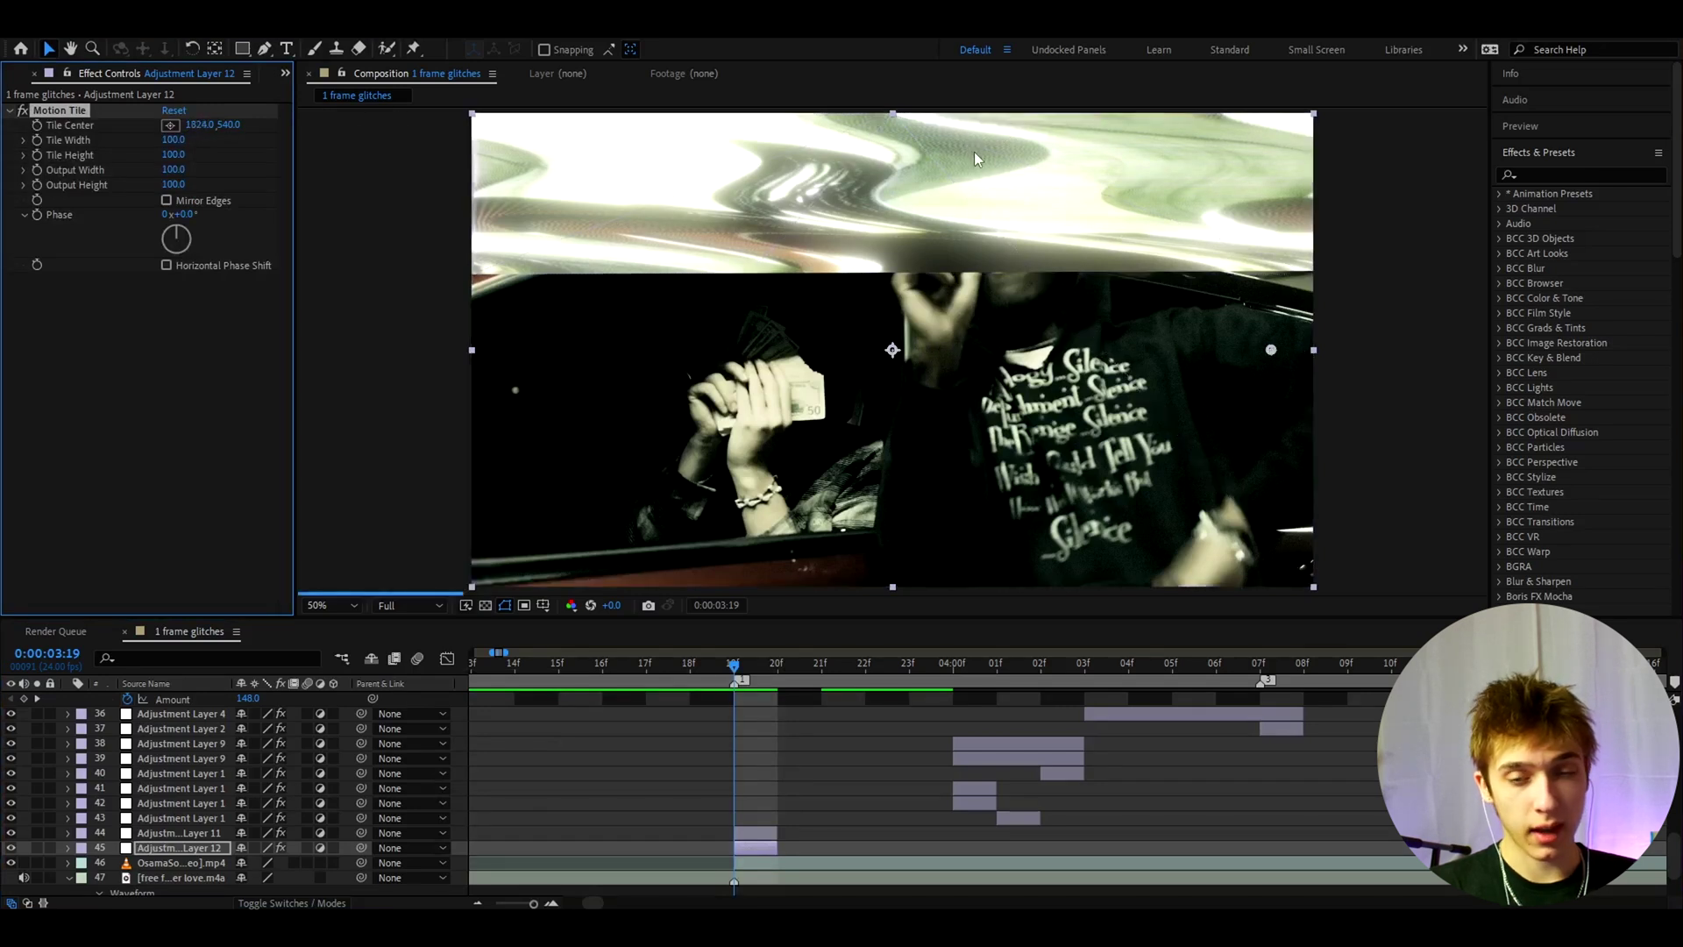
pyautogui.moveTo(735, 668)
pyautogui.mouseDown()
pyautogui.moveTo(647, 673)
pyautogui.moveTo(864, 689)
pyautogui.moveTo(588, 675)
pyautogui.moveTo(866, 674)
pyautogui.moveTo(646, 675)
pyautogui.moveTo(787, 692)
pyautogui.moveTo(735, 693)
pyautogui.mouseUp()
# - Duplicate the one-frame Motion Tile adjustment layer and place the copy at 0:00:03:20
pyautogui.click(737, 832)
pyautogui.click(767, 671)
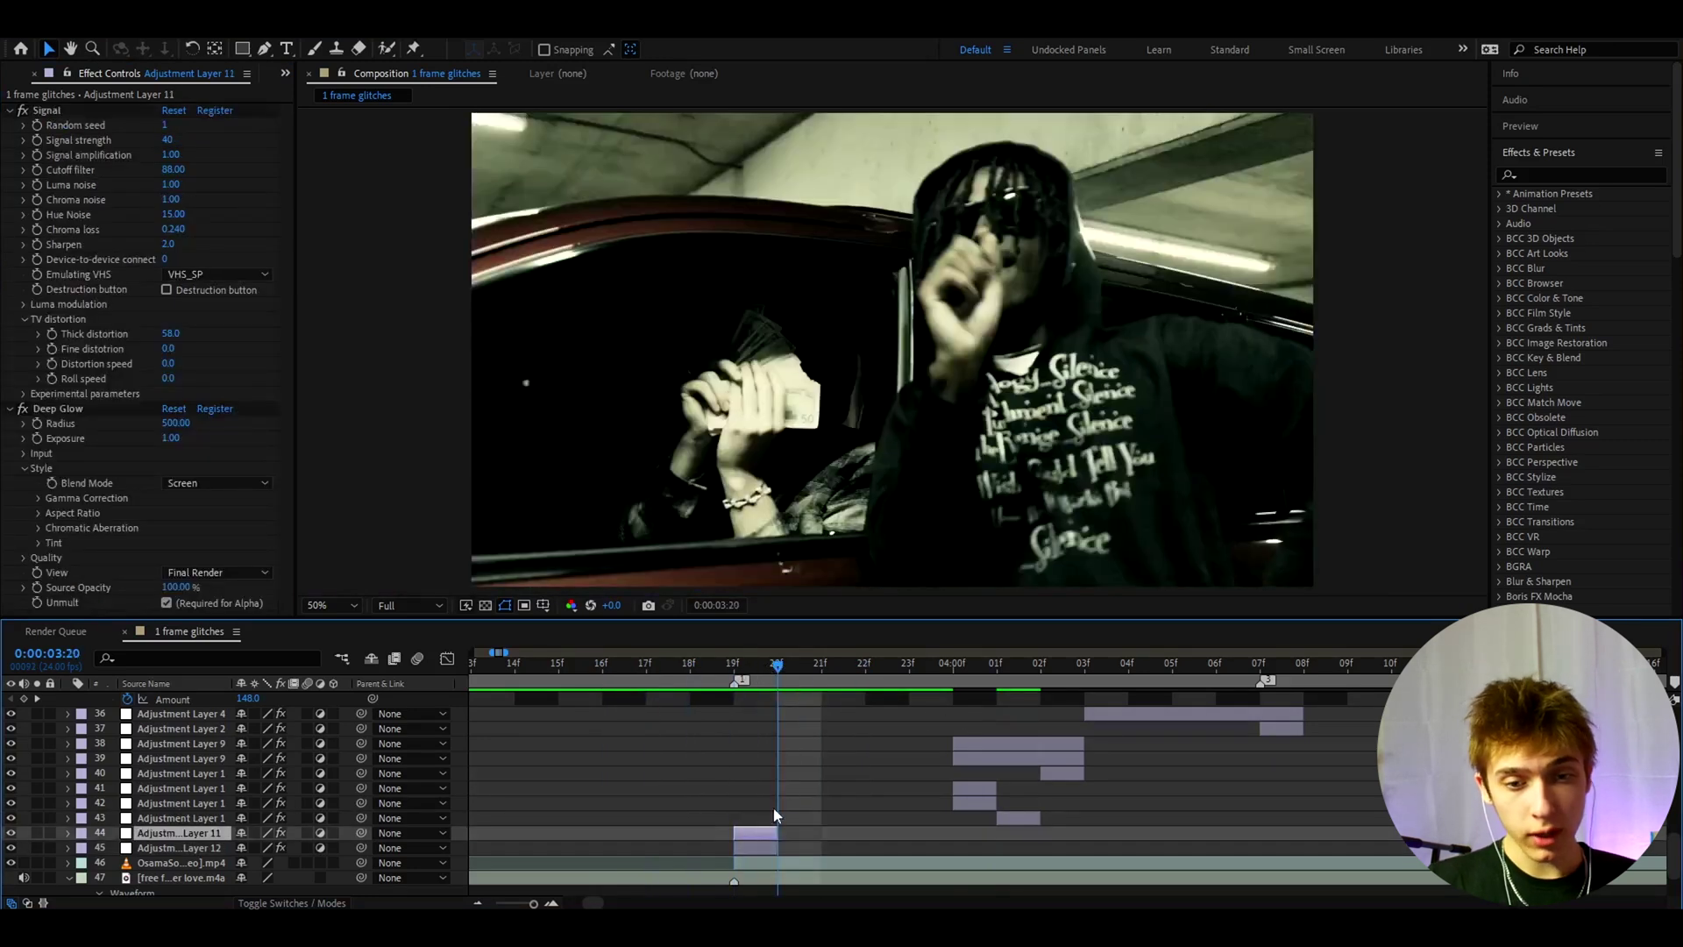
pyautogui.click(750, 844)
pyautogui.hotkey('ctrl', 'd')
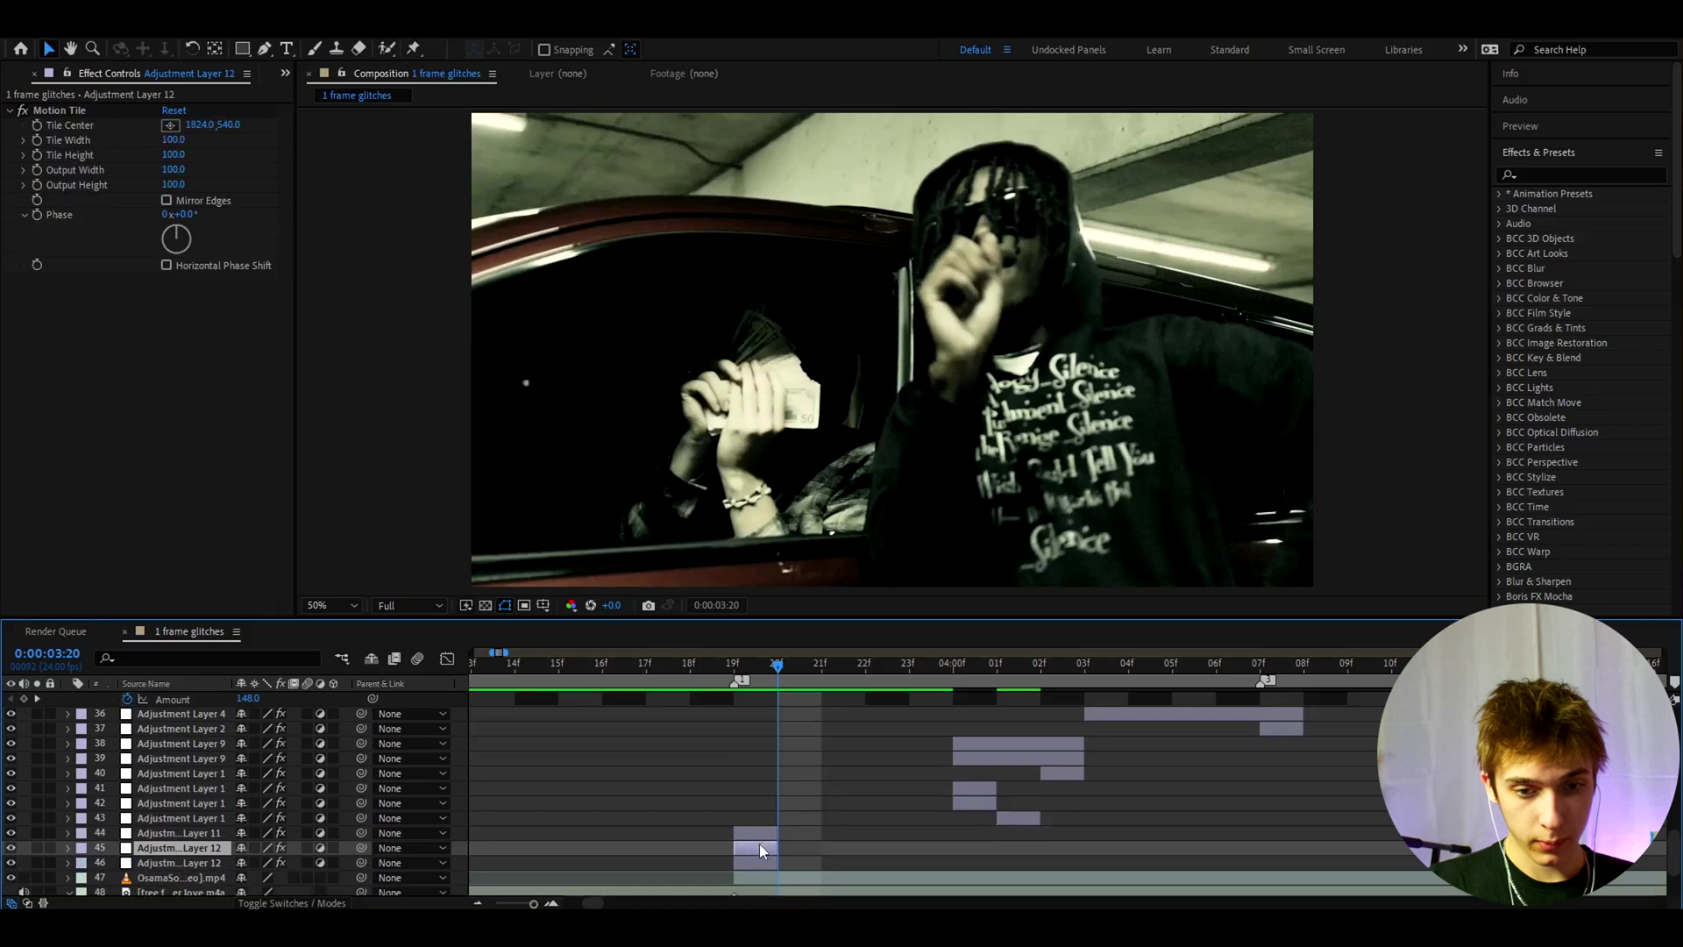
pyautogui.moveTo(759, 844); pyautogui.dragTo(812, 844)
# - Replace Motion Tile with the Invert effect on the copy at 0:00:03:20 and preview the glitch frames
pyautogui.click(67, 110)
pyautogui.press('Delete')
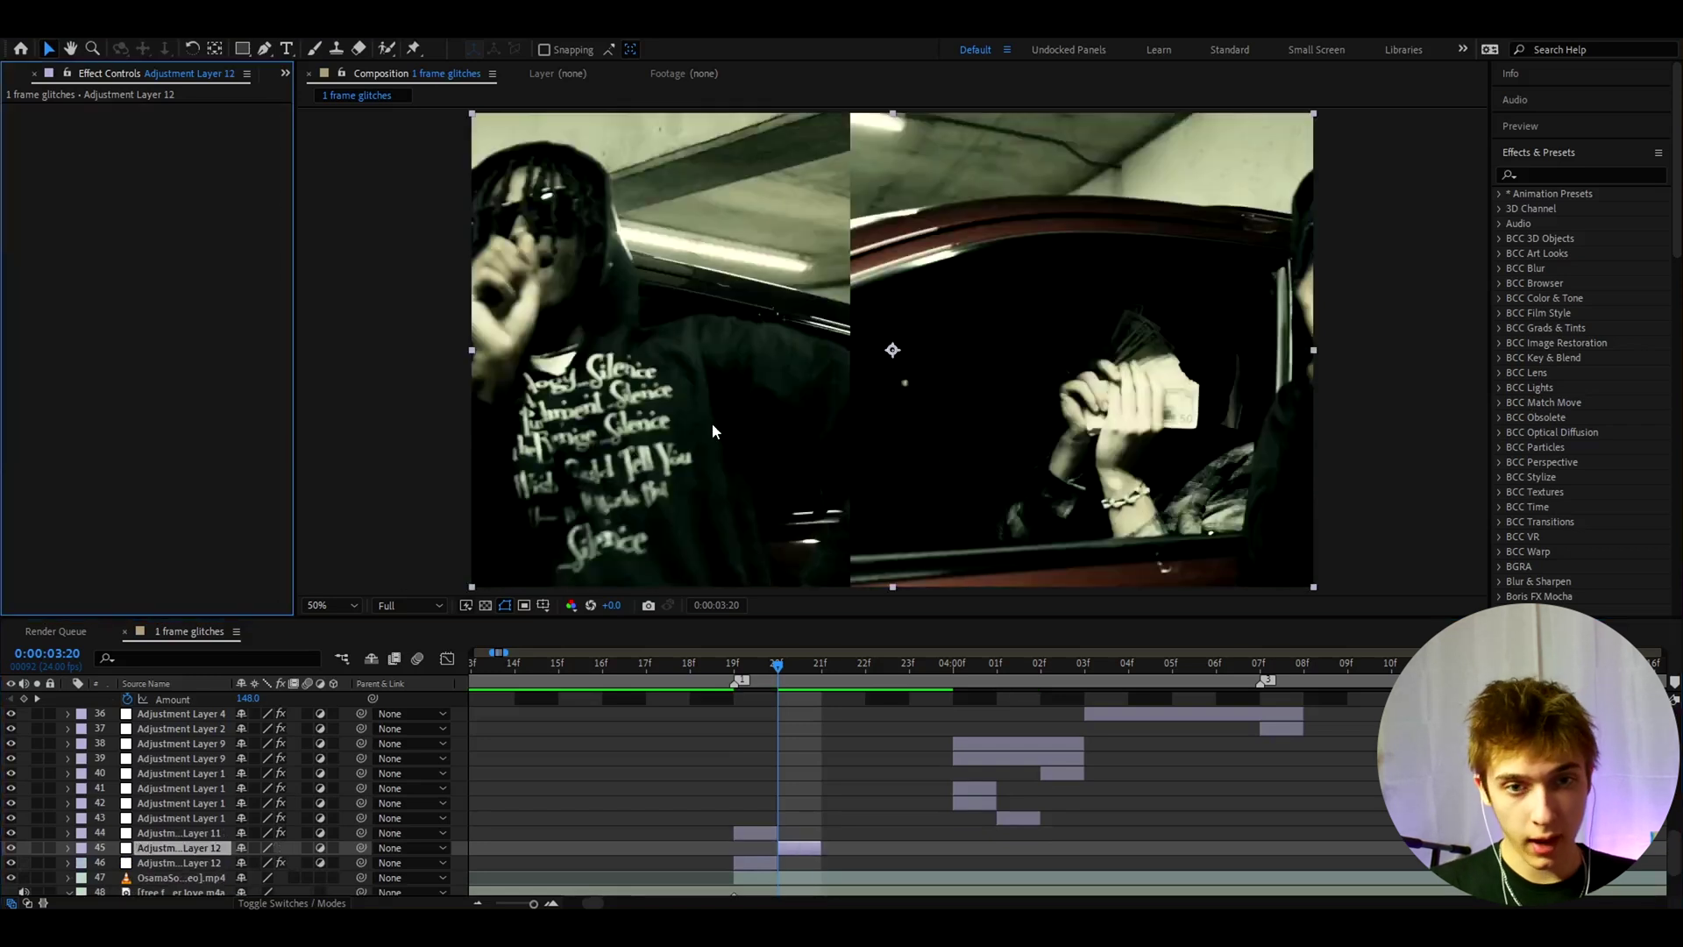
pyautogui.hotkey('ctrl', 'space')
pyautogui.write('inve')
pyautogui.press('Return')
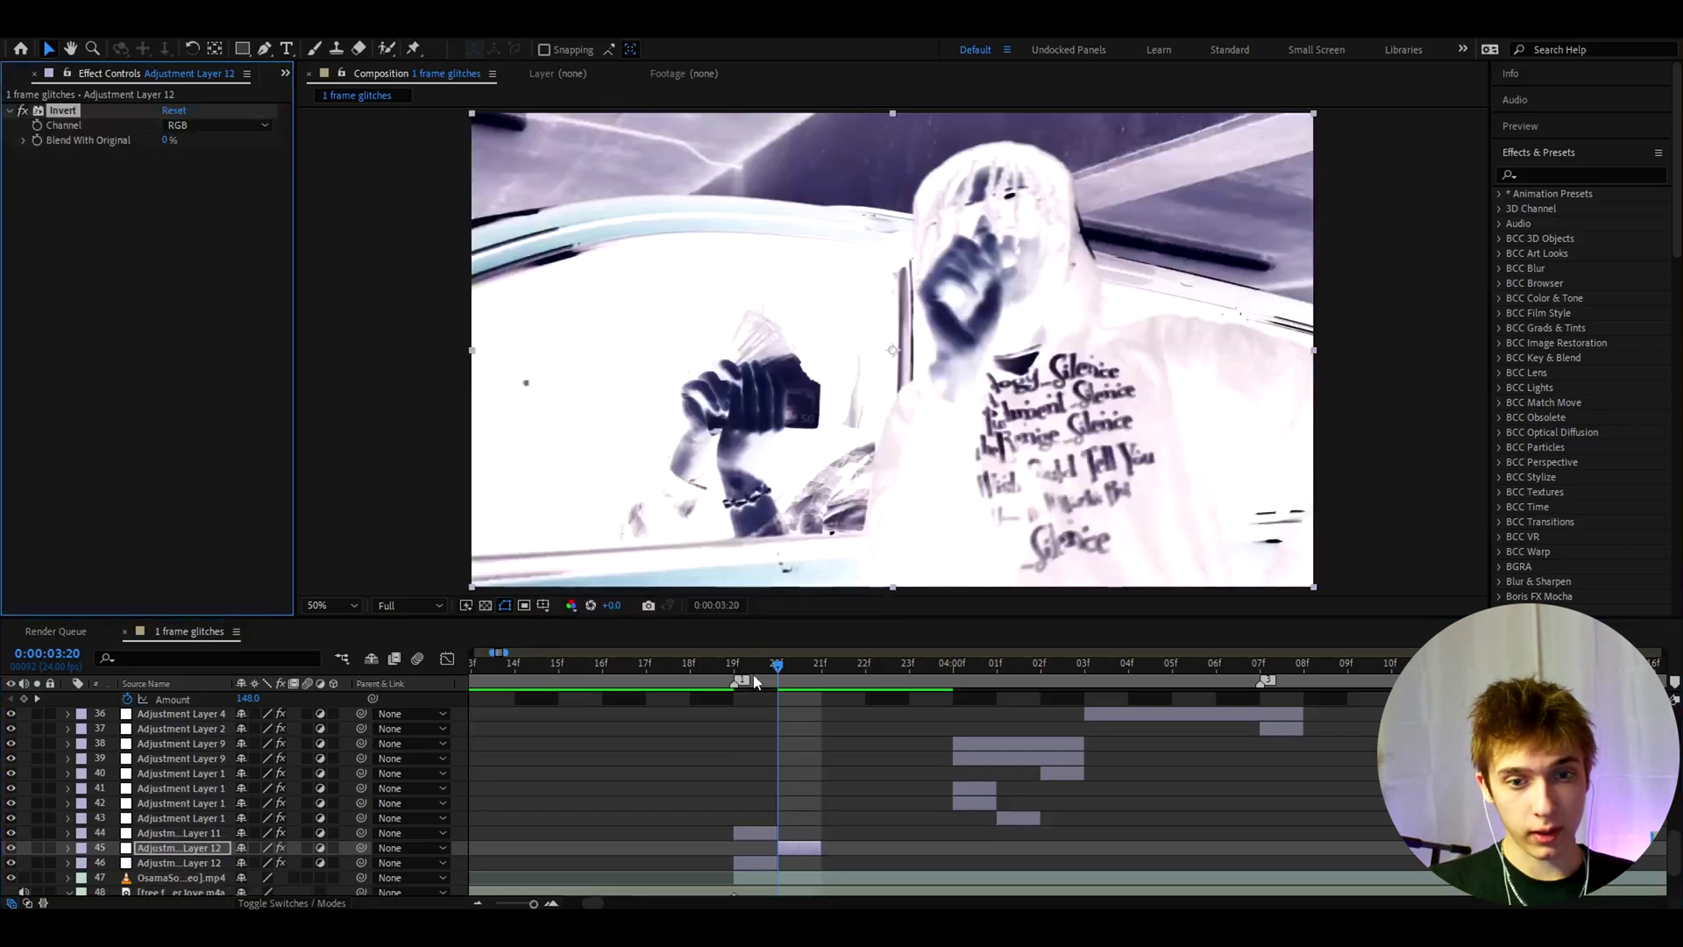
pyautogui.click(708, 683)
pyautogui.click(725, 682)
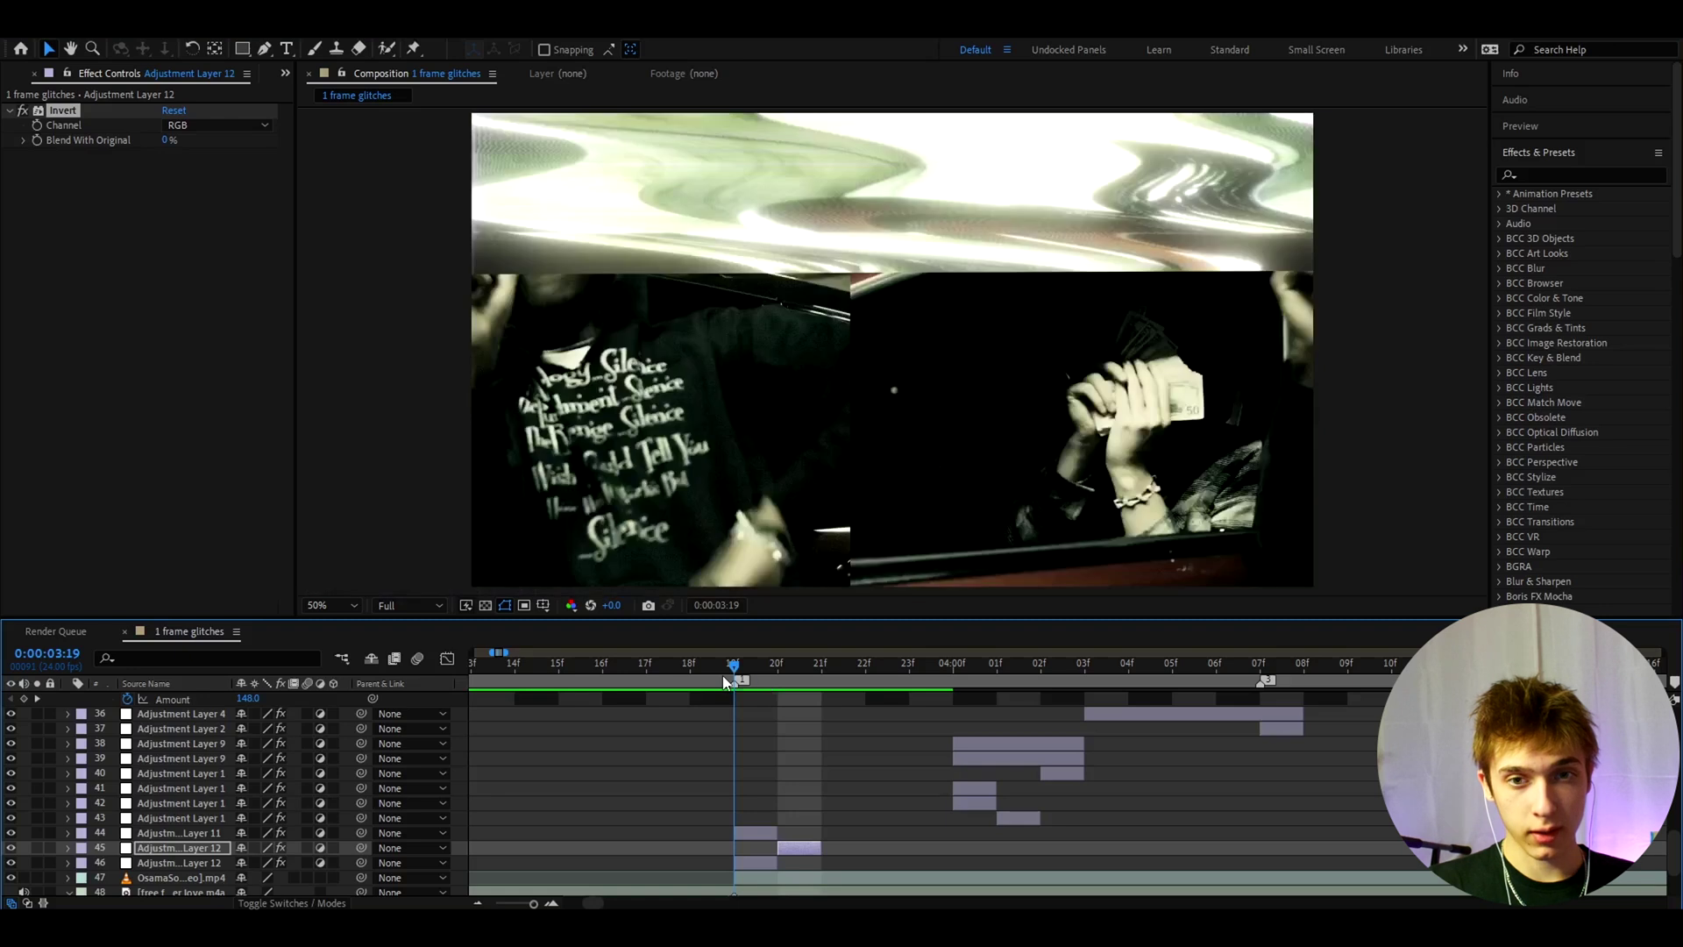
pyautogui.moveTo(722, 675); pyautogui.dragTo(908, 711)
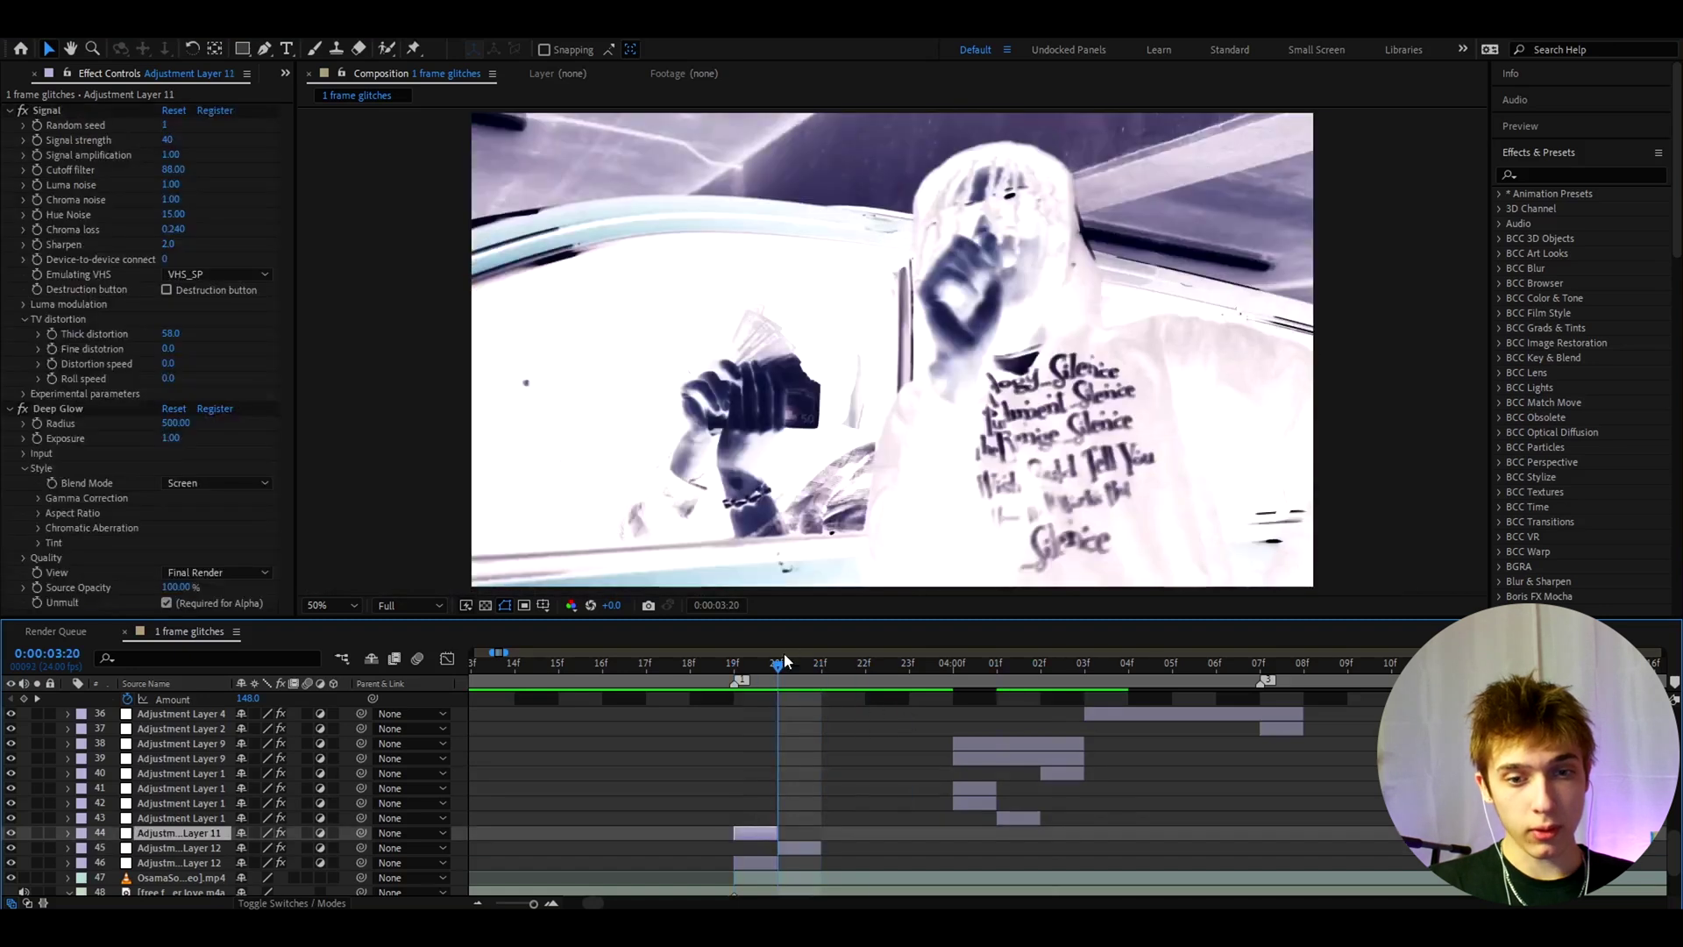
# - Duplicate the Signal and Deep Glow adjustment layer, place the copy at 0:00:03:21 and delete the copy's mask
pyautogui.click(734, 670)
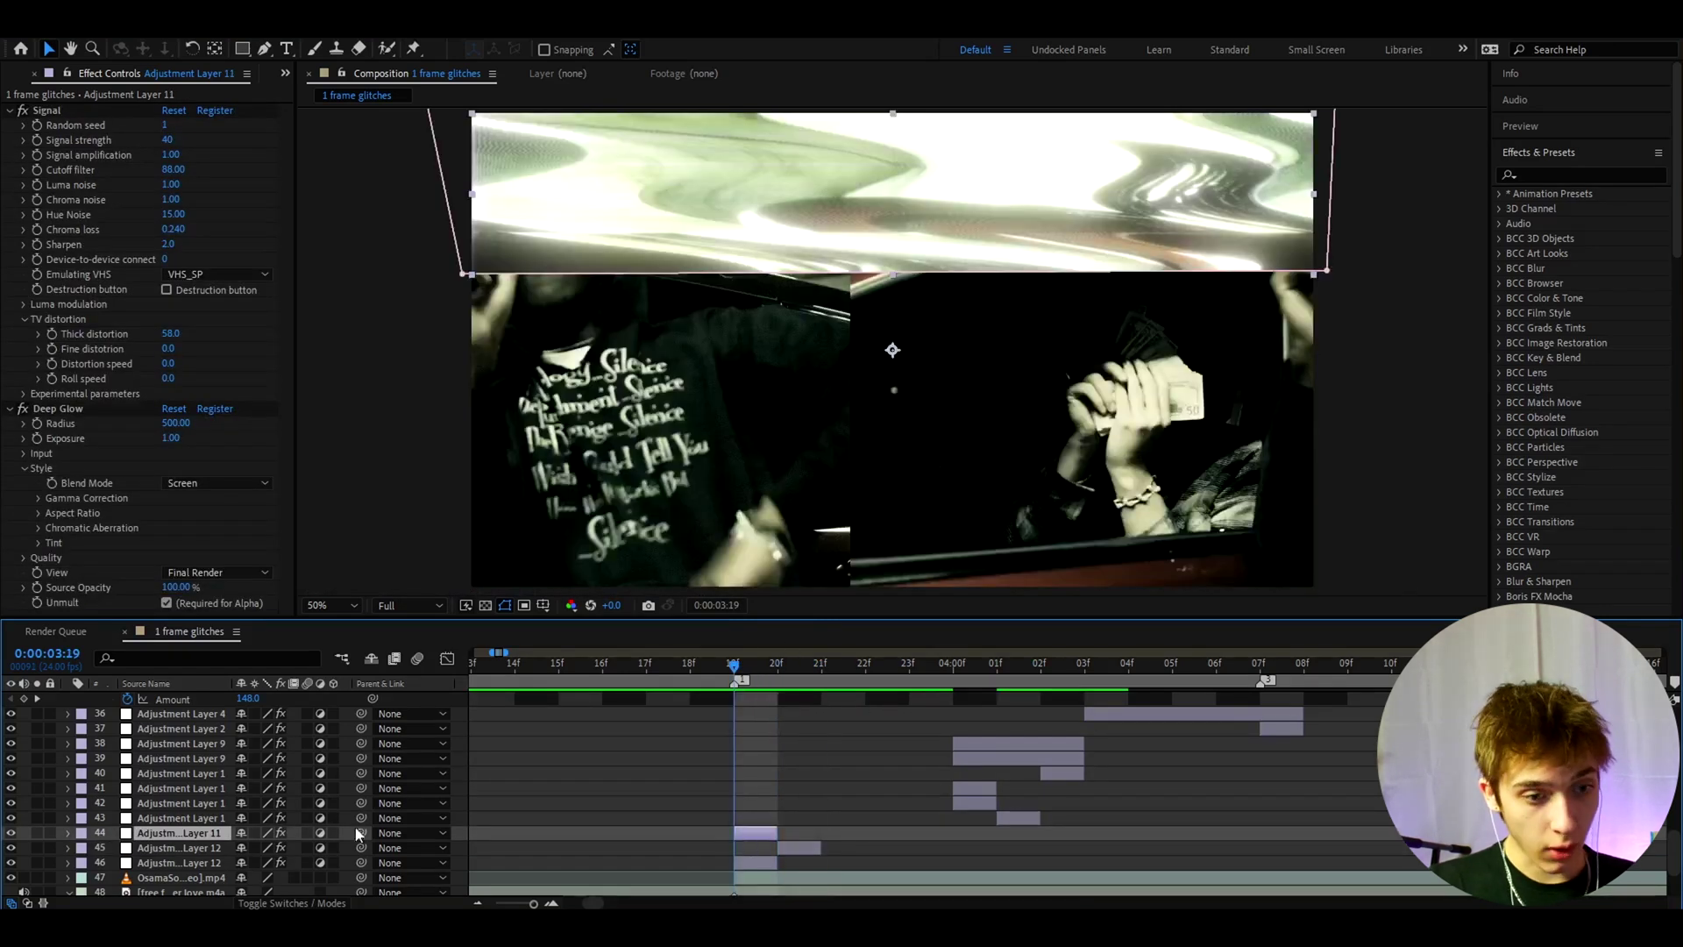
pyautogui.hotkey('ctrl', 'd')
pyautogui.moveTo(747, 833); pyautogui.dragTo(833, 832)
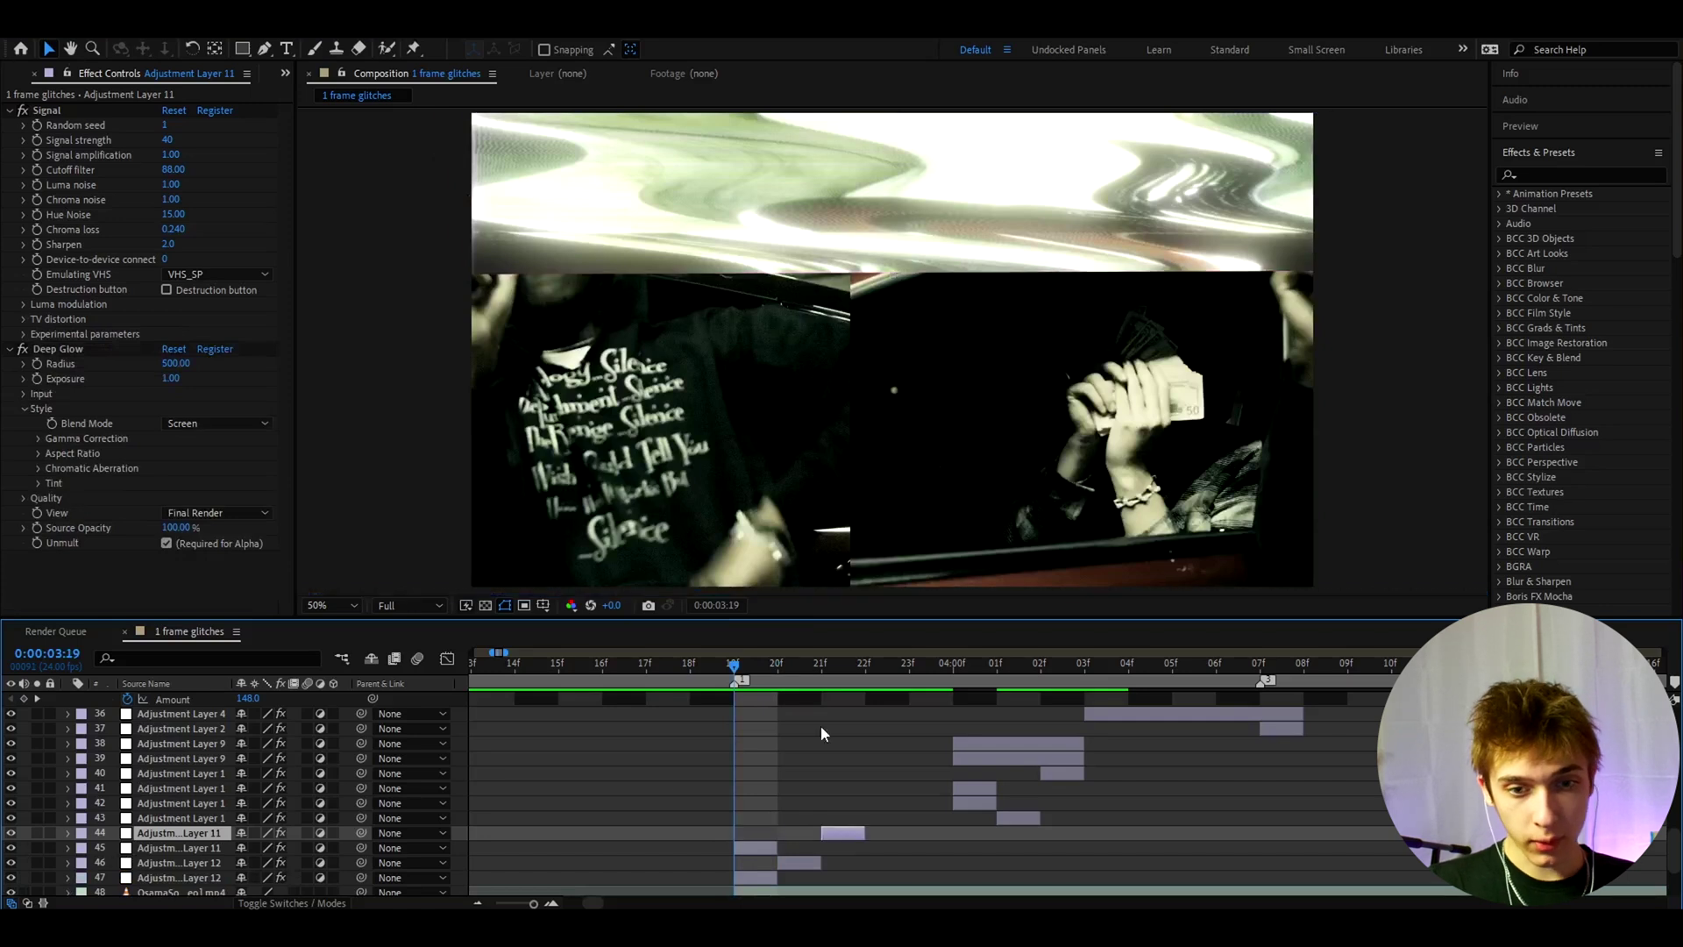
pyautogui.click(817, 667)
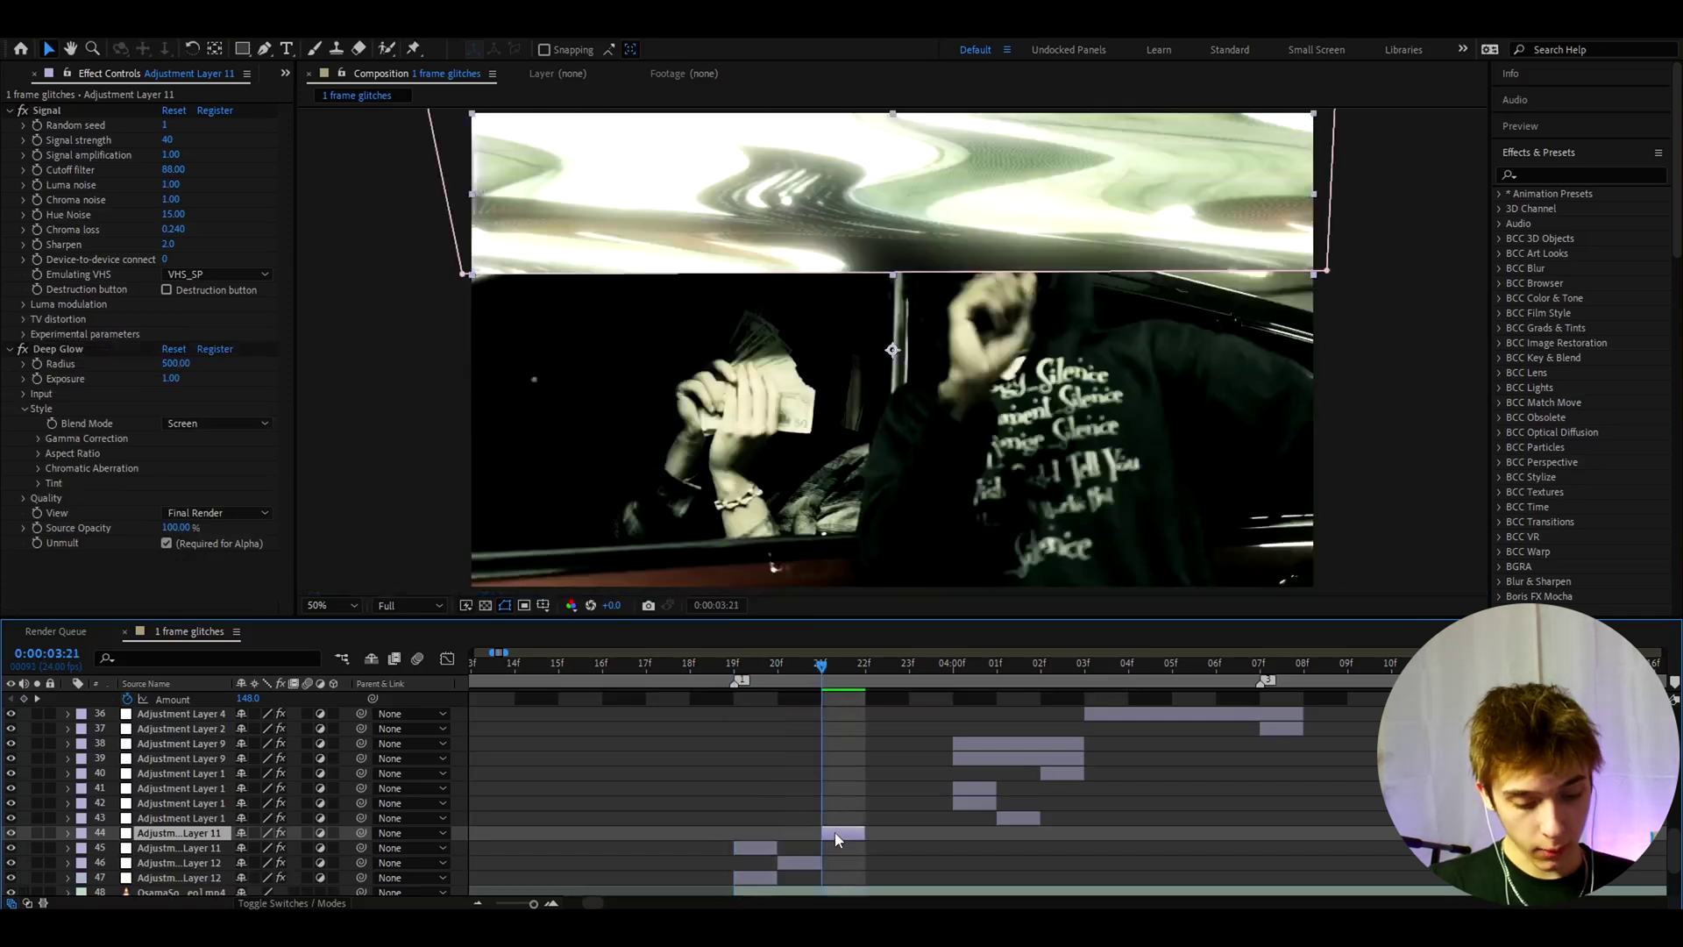
pyautogui.press('m')
pyautogui.press('Delete')
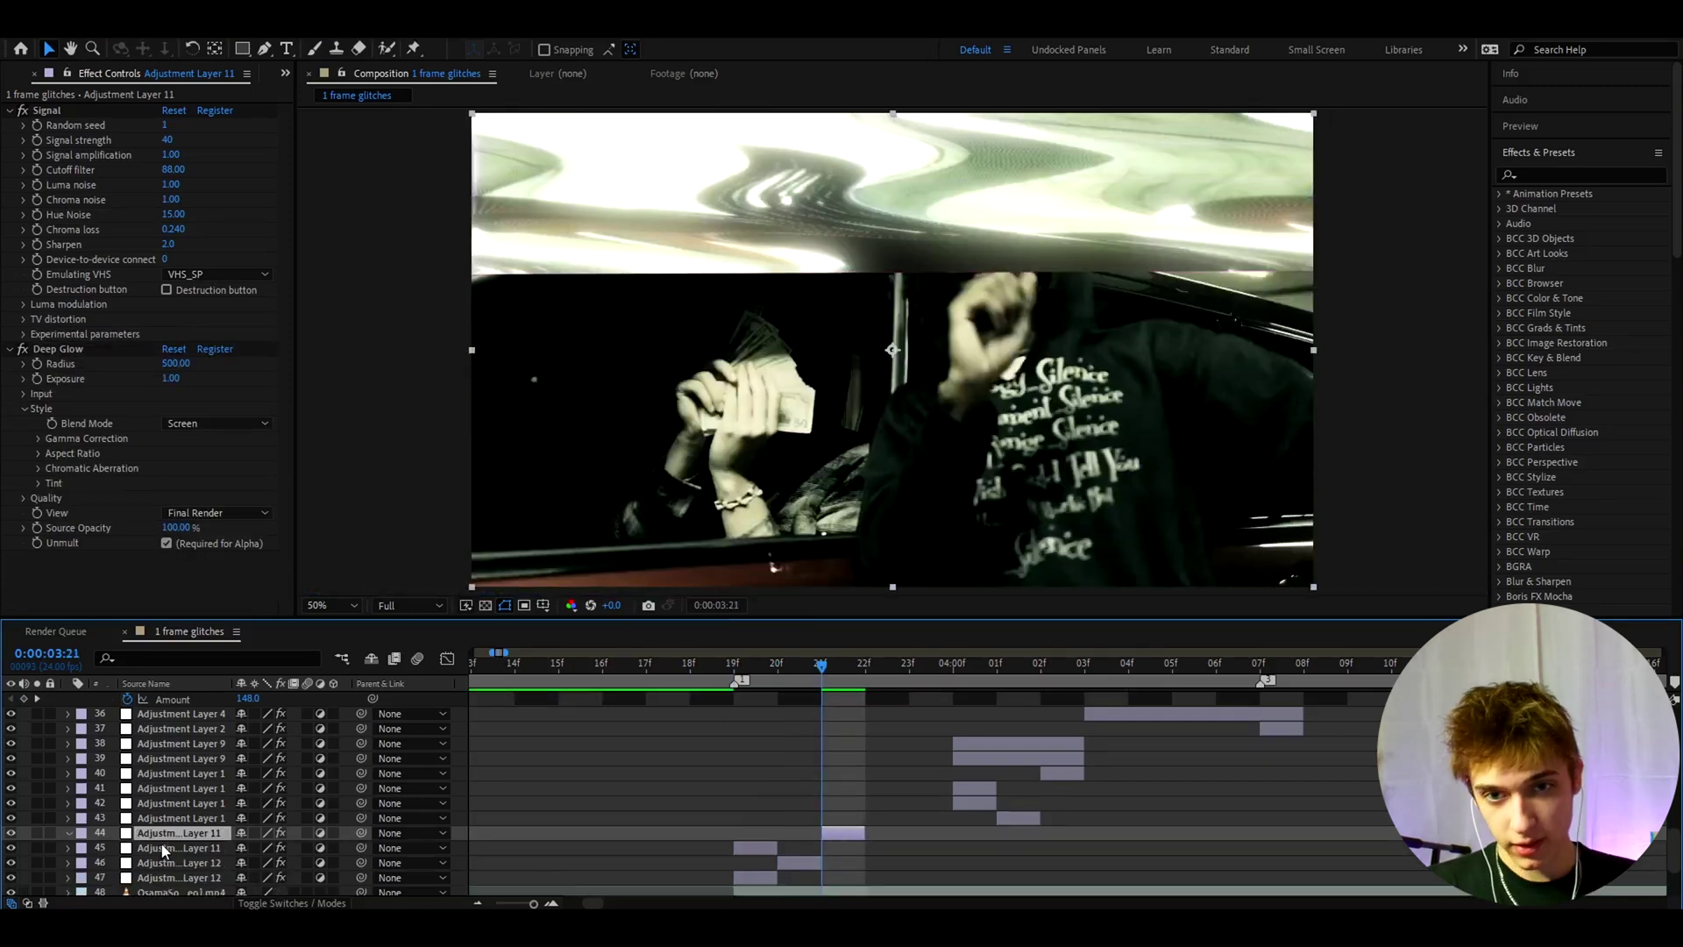
# - Preview the glitch frames from 0:00:03:19 to 0:00:03:22 and return to the first glitch frame
pyautogui.click(790, 668)
pyautogui.click(739, 676)
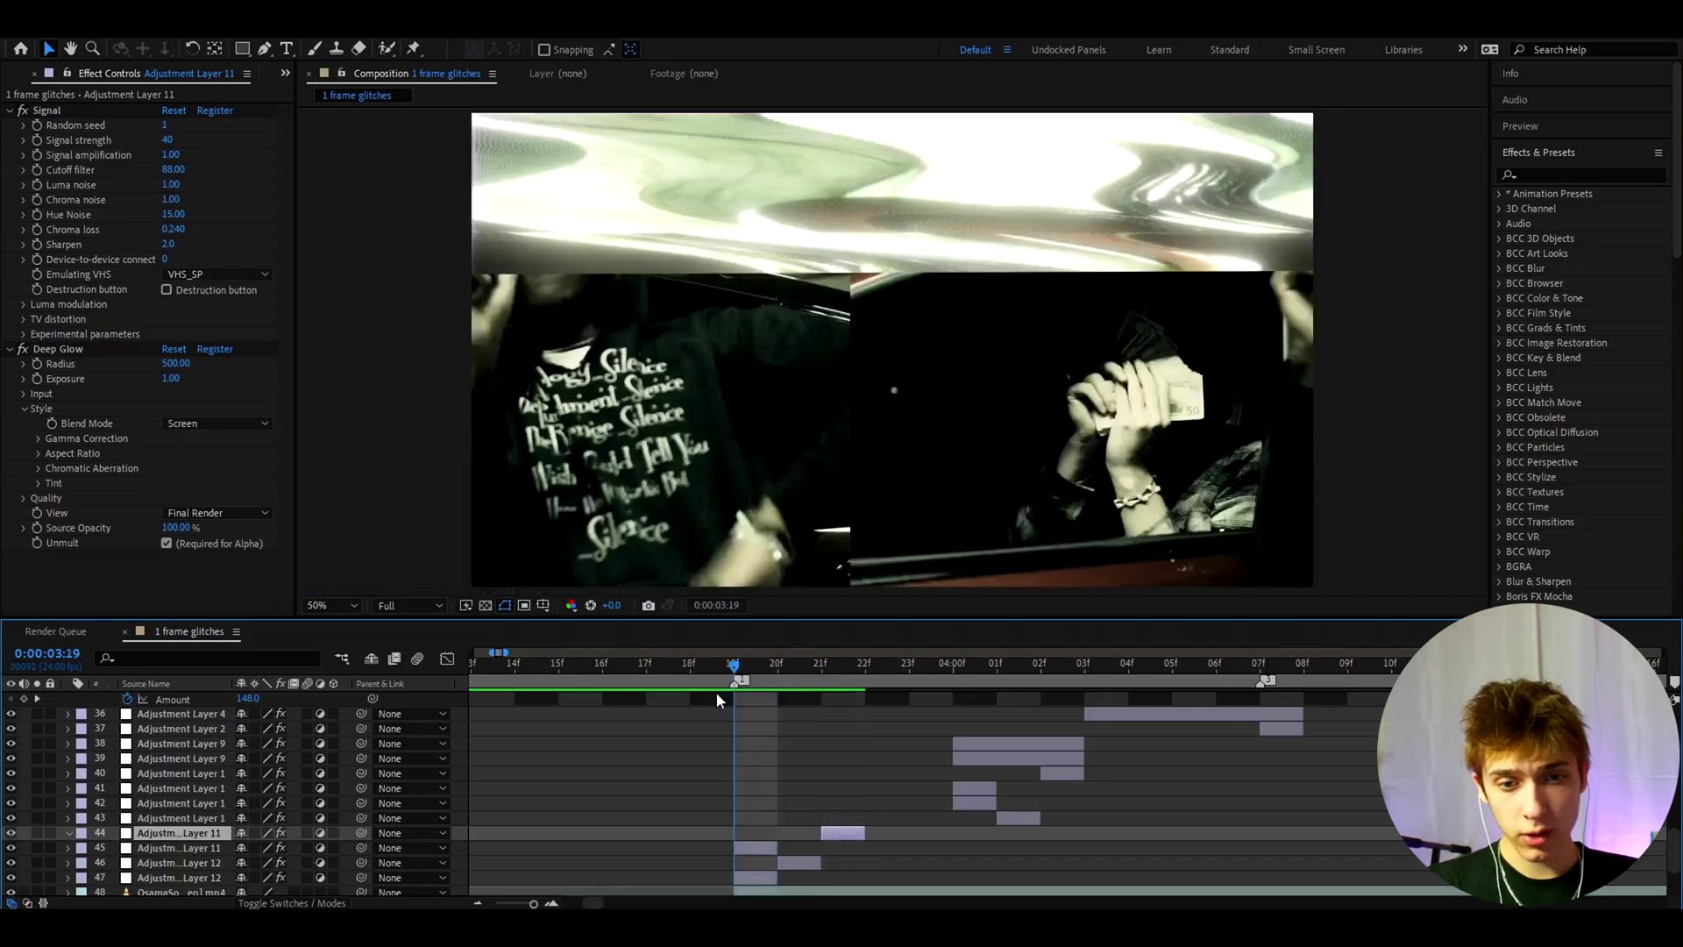
pyautogui.click(778, 666)
pyautogui.press('space')
pyautogui.press('space')
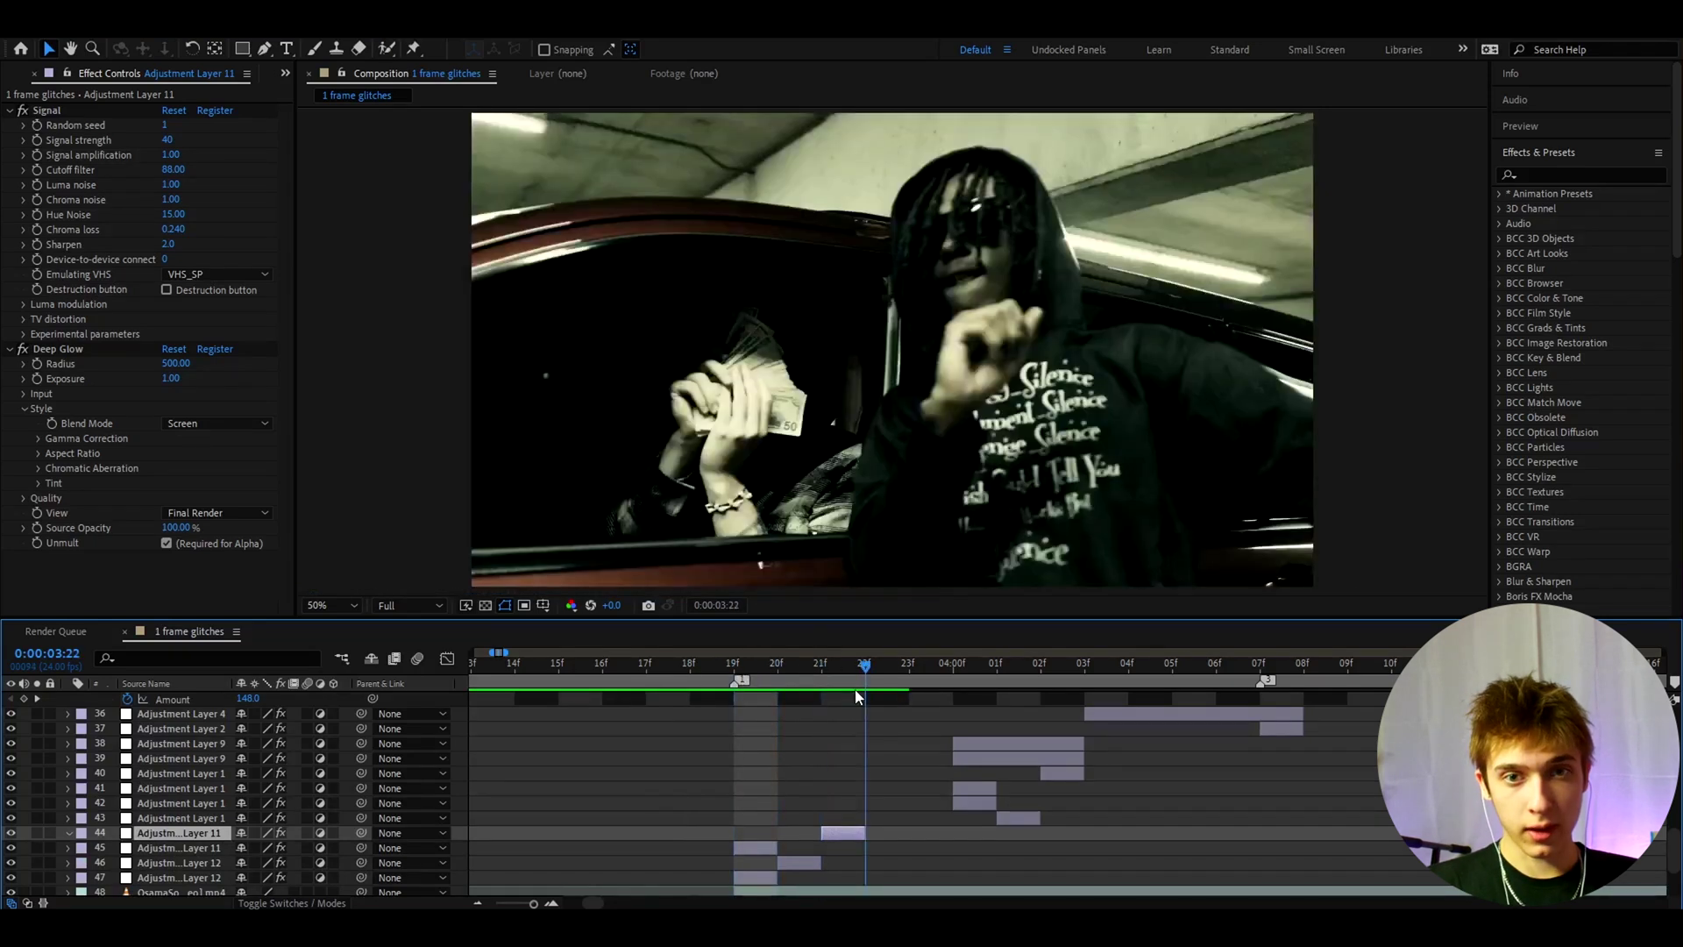
pyautogui.moveTo(701, 668); pyautogui.dragTo(678, 713)
pyautogui.press('pagedown')
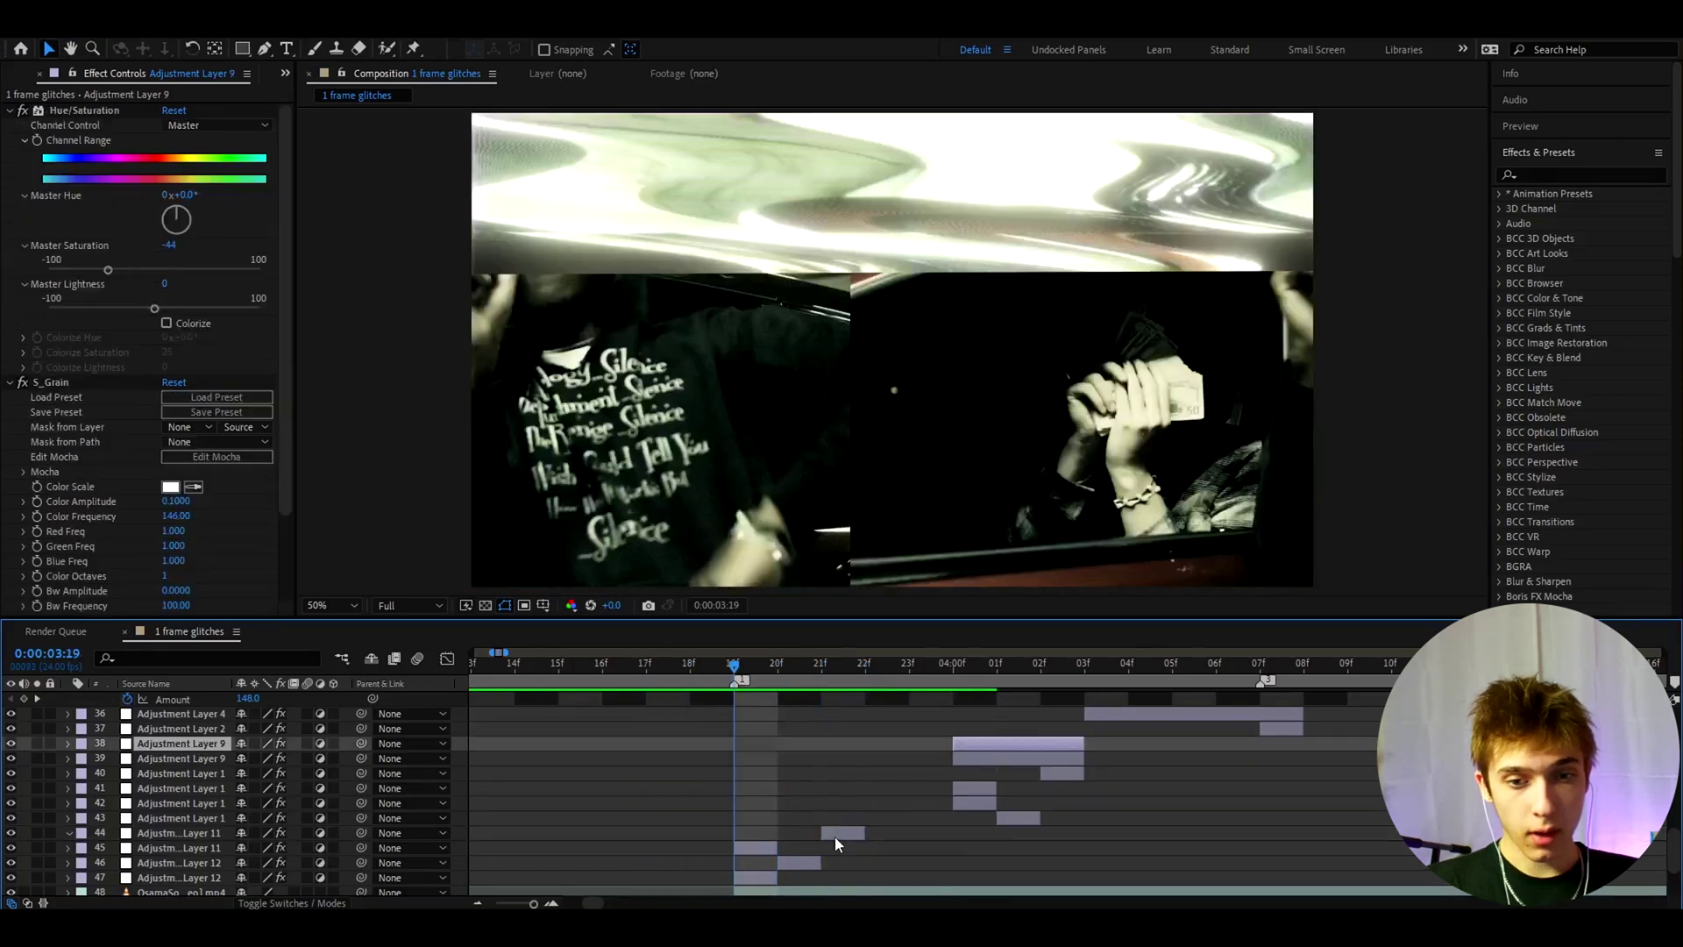
# - Add a new adjustment layer above the glitch layers and trim it to span 0:00:03:19 up to 0:00:03:22
pyautogui.hotkey('ctrl', 'alt', 'y')
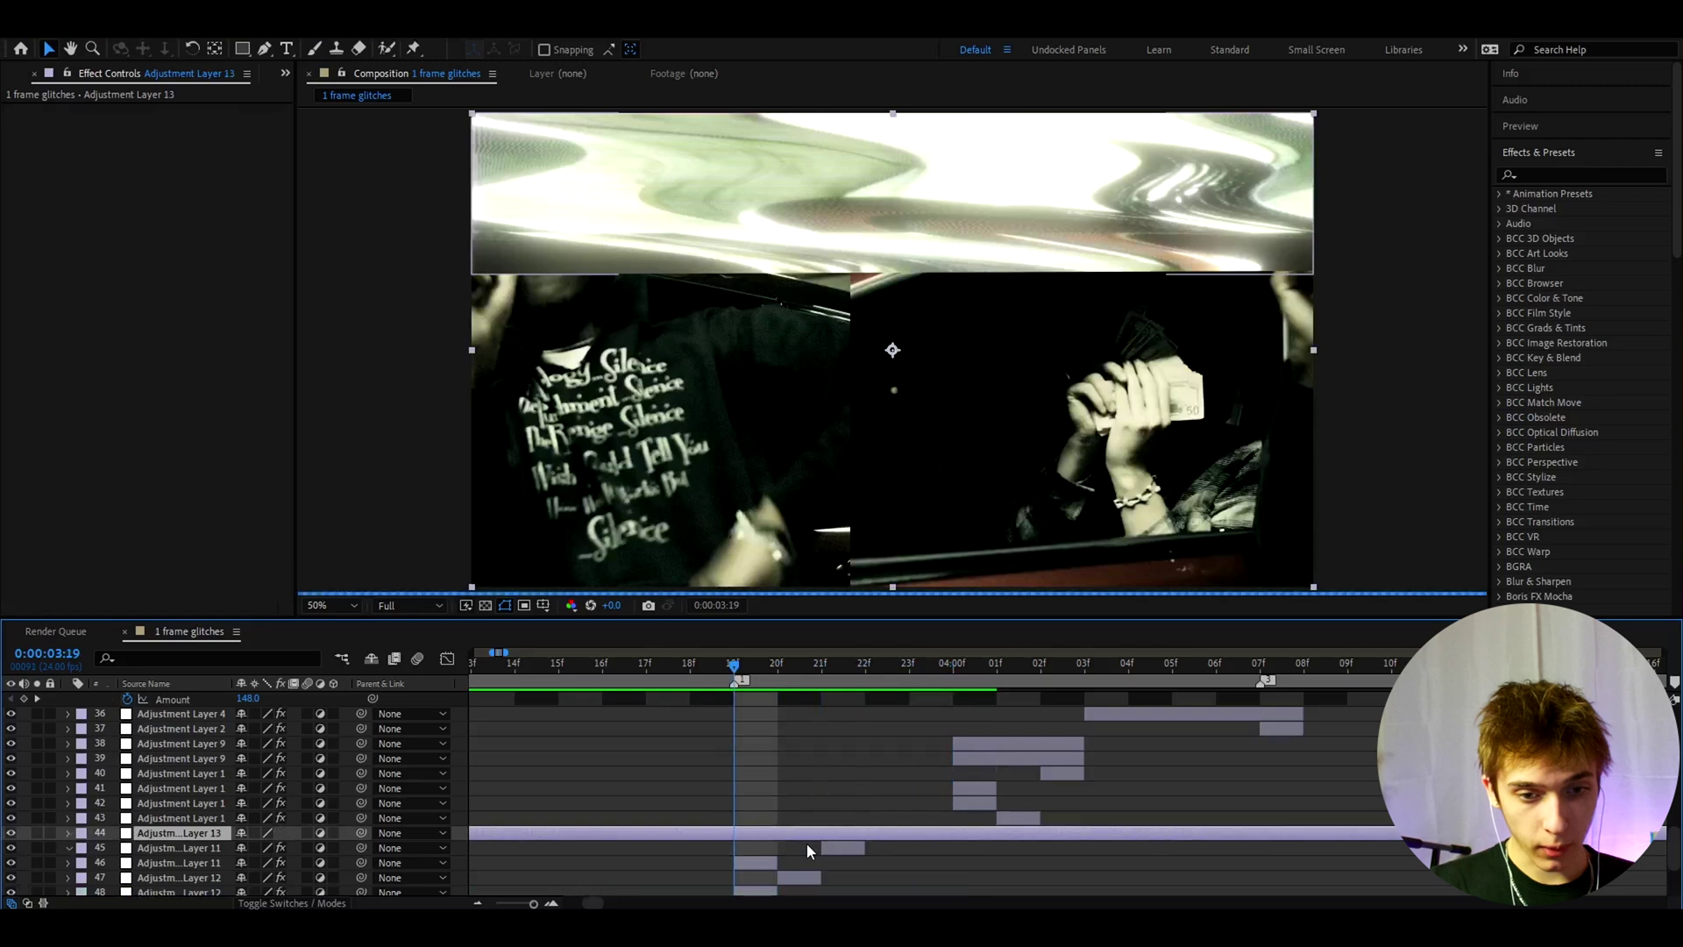
pyautogui.hotkey('ctrl', 'shift', 'd')
pyautogui.press('Delete')
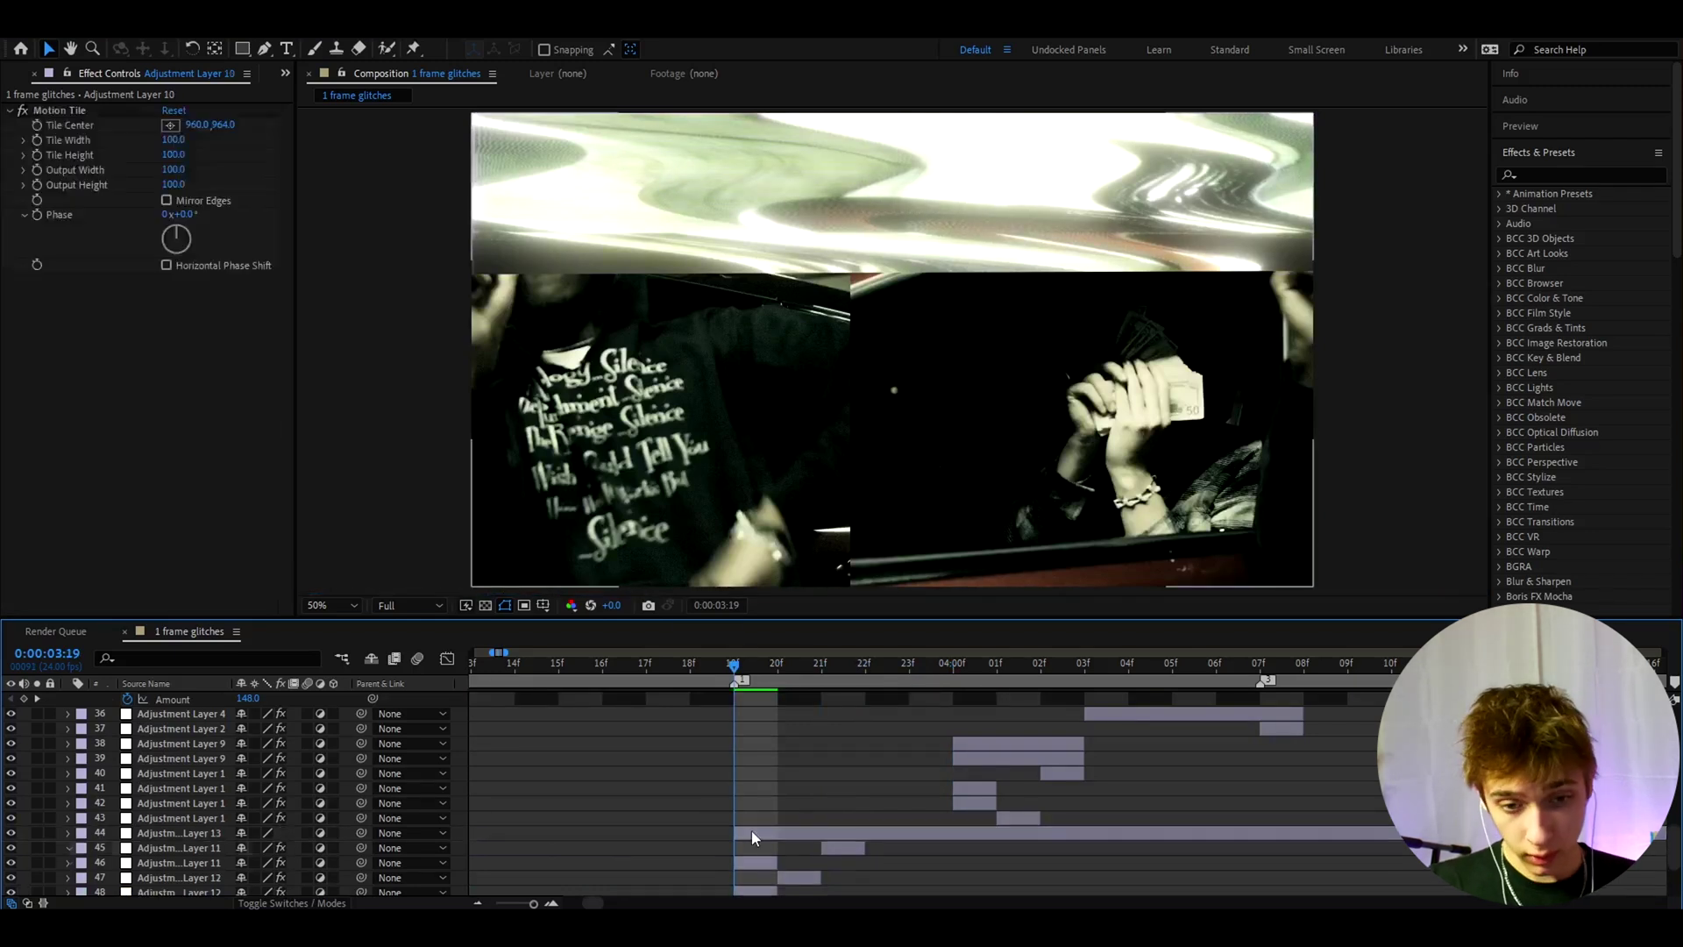
pyautogui.click(750, 829)
pyautogui.click(866, 668)
pyautogui.hotkey('alt', ']')
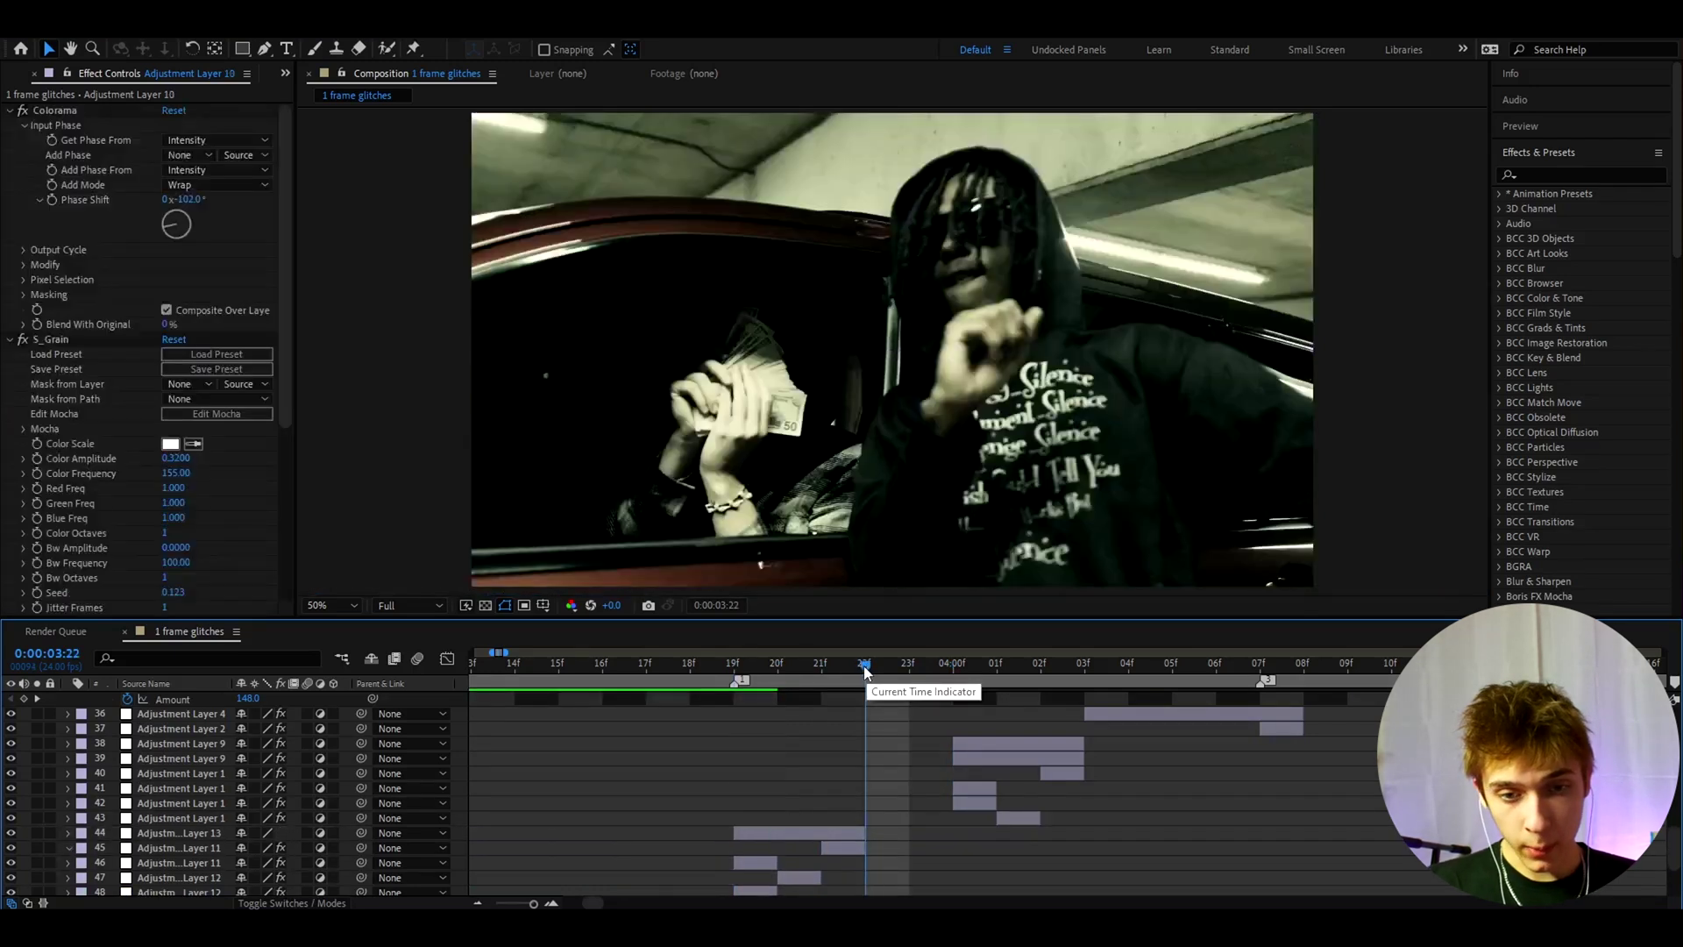
pyautogui.click(778, 666)
pyautogui.press('pageup')
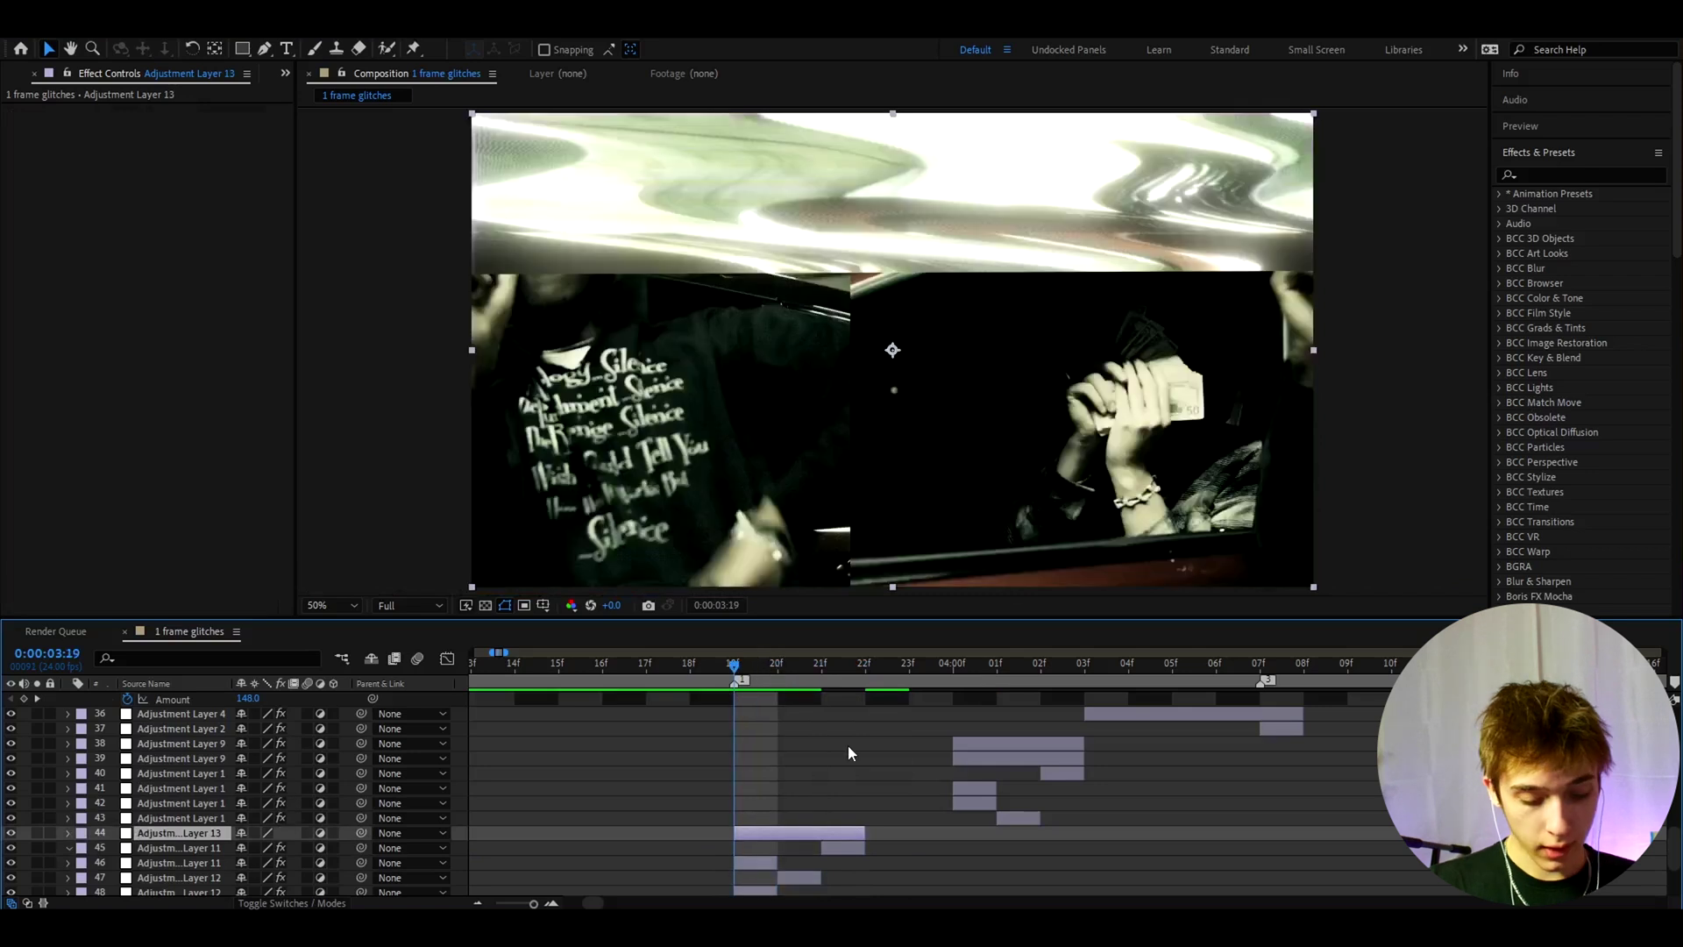
# - Apply Hue/Saturation to the new three-frame adjustment layer and set its Master Saturation to -44
pyautogui.hotkey('ctrl', 'space')
pyautogui.write('hue sa')
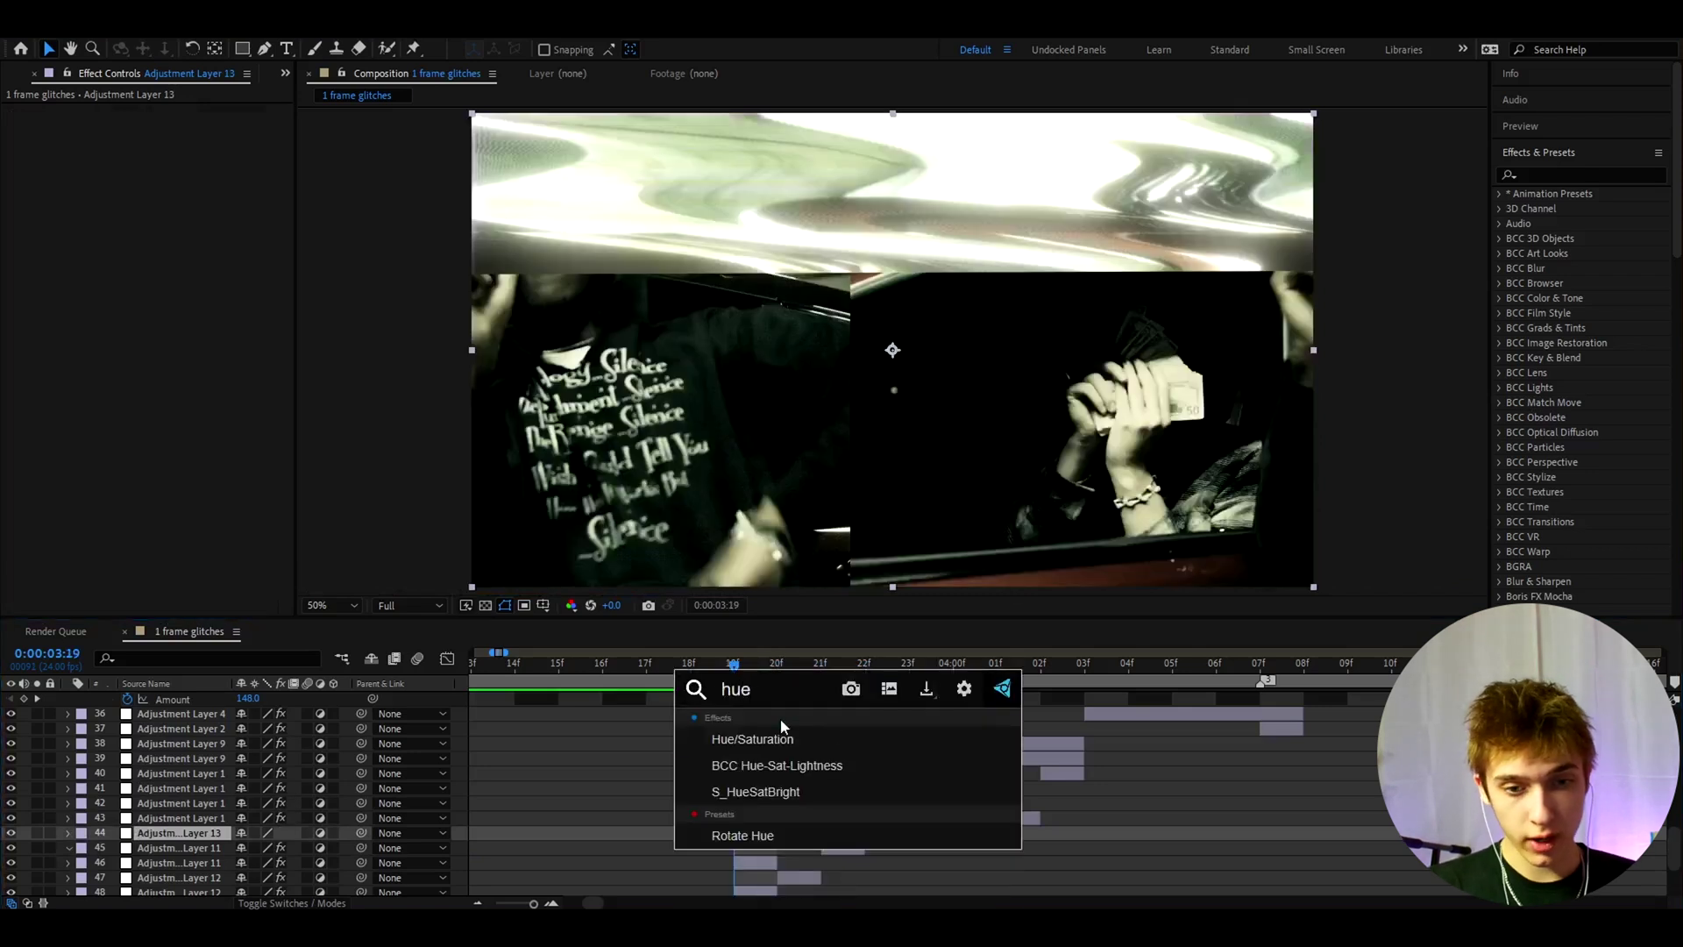
pyautogui.press('Return')
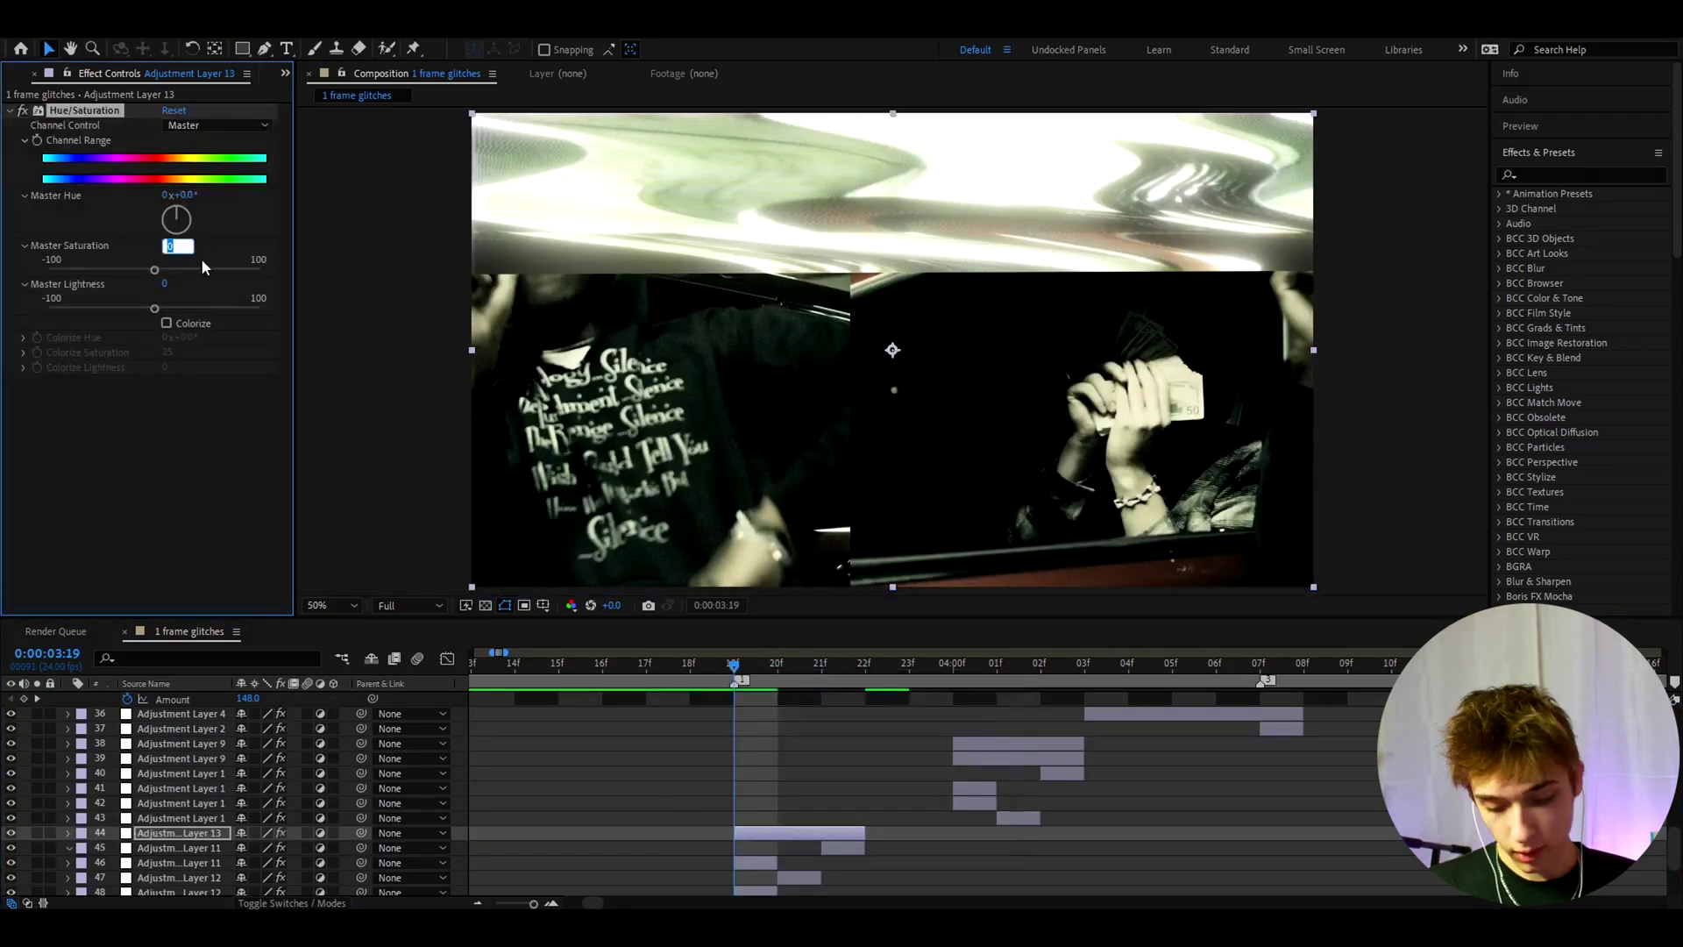
pyautogui.write('-44')
pyautogui.press('Return')
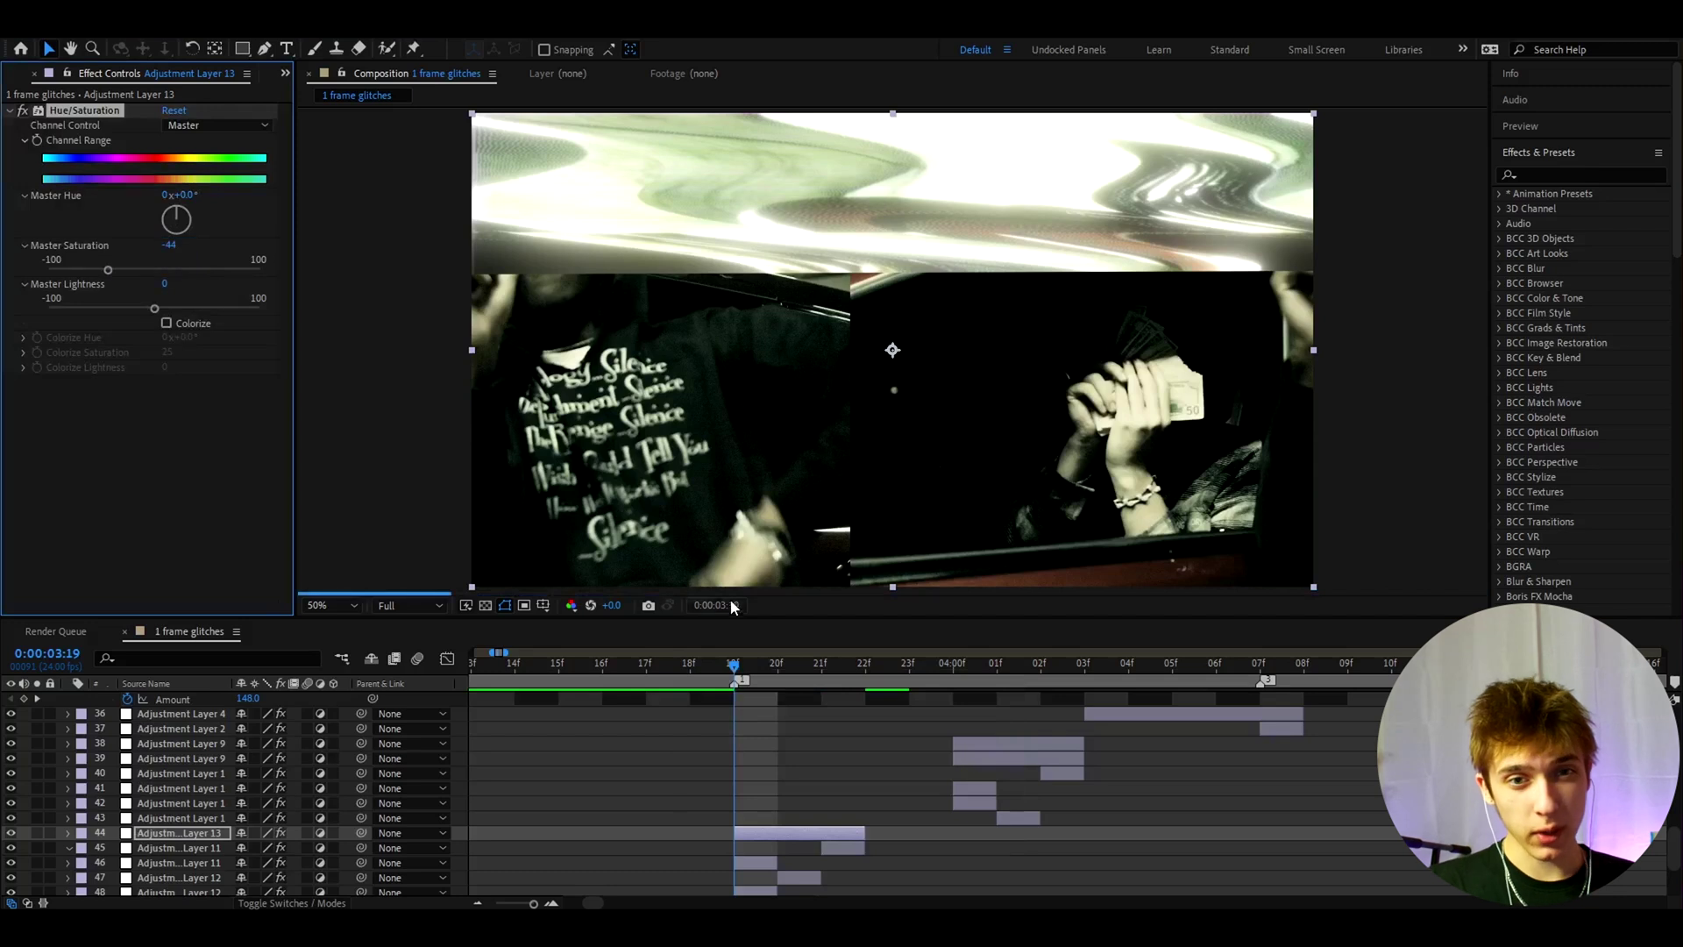
# - Apply S_Grain to the three-frame adjustment layer, raise its Color Amplitude and preview the grain
pyautogui.hotkey('ctrl', 'space')
pyautogui.press('Escape')
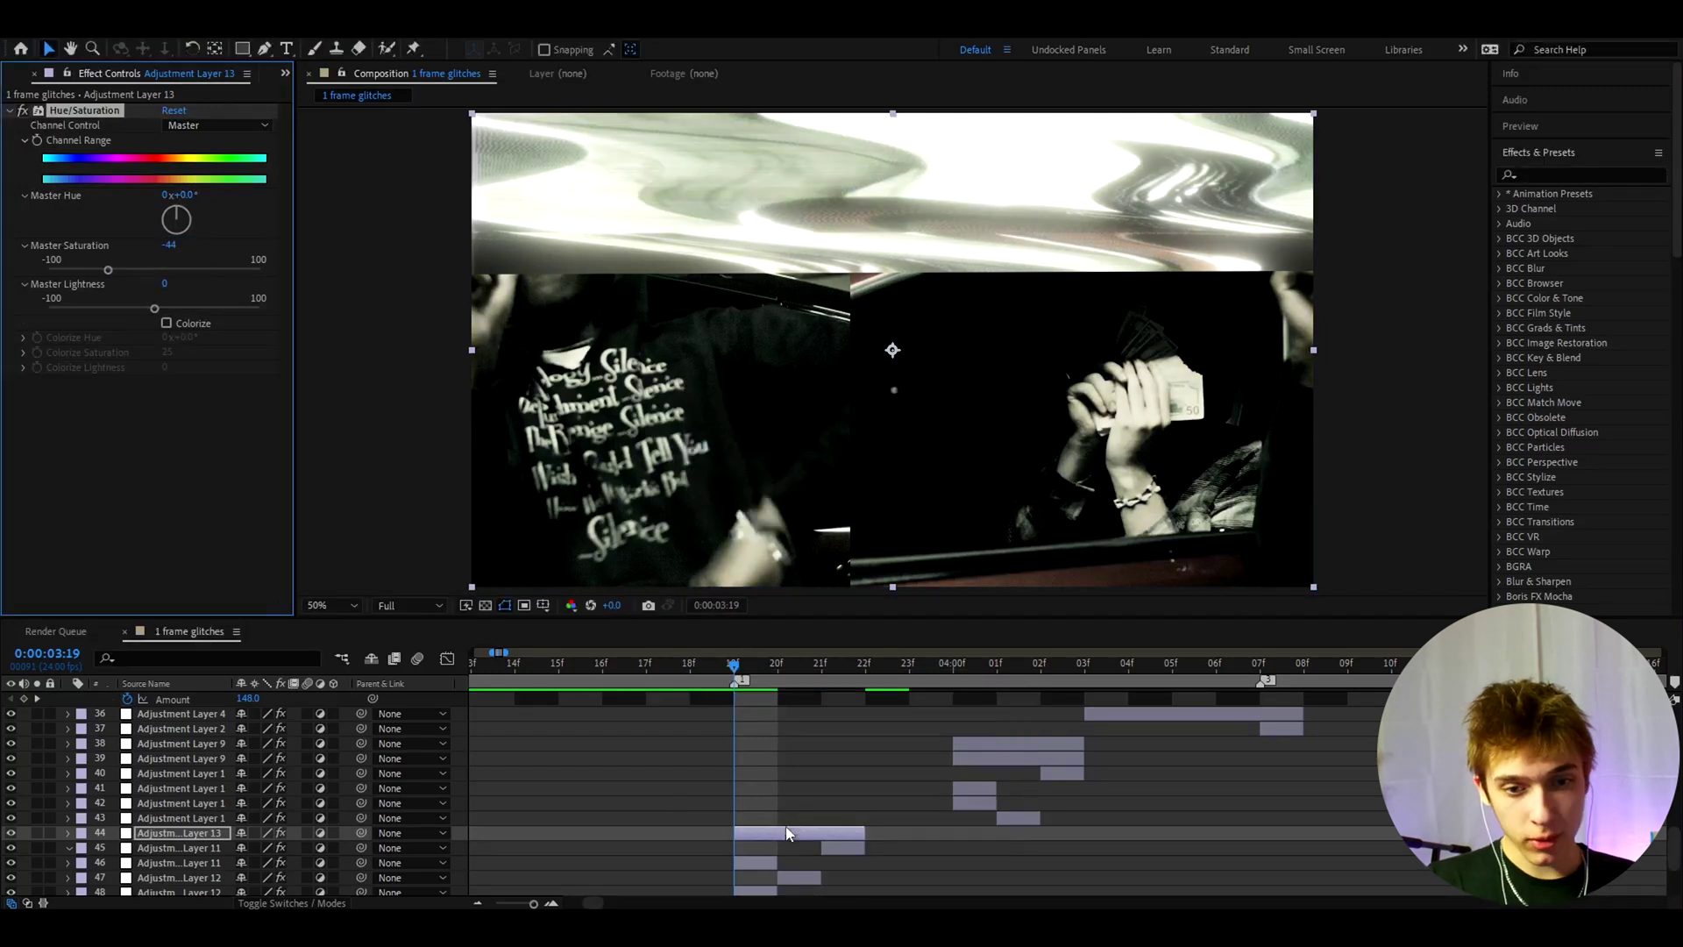
pyautogui.click(786, 833)
pyautogui.hotkey('ctrl', 'space')
pyautogui.write('s_')
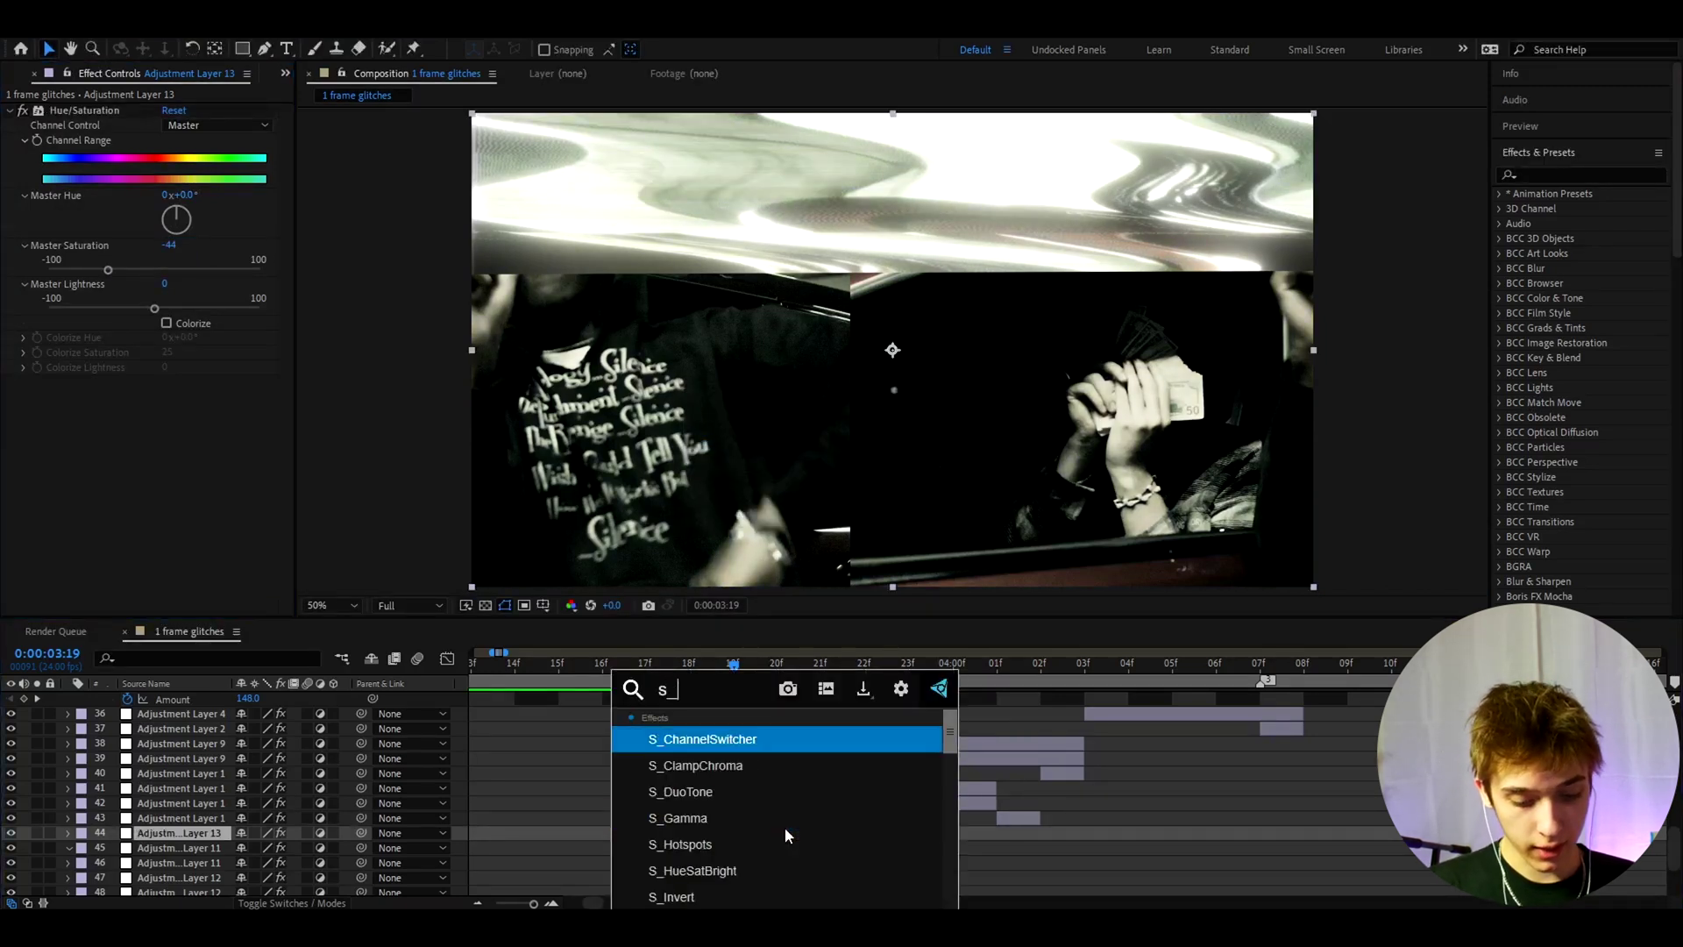
pyautogui.write('gr')
pyautogui.press('Return')
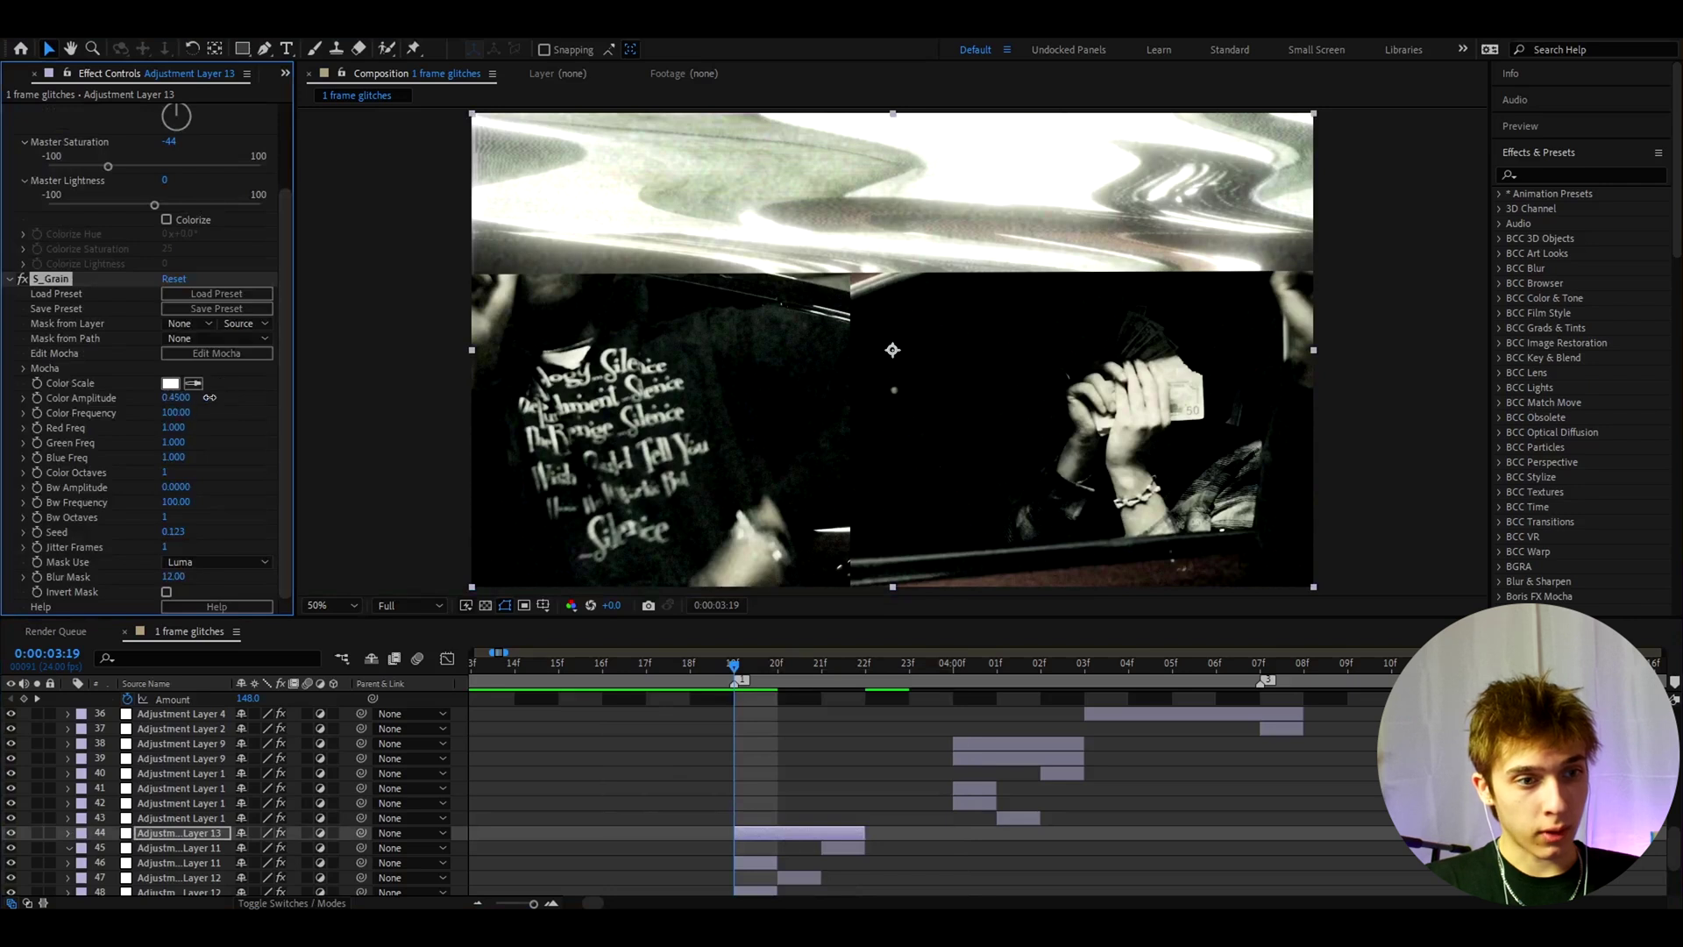
pyautogui.moveTo(196, 398); pyautogui.dragTo(219, 401)
pyautogui.moveTo(740, 666)
pyautogui.mouseDown()
pyautogui.moveTo(831, 663)
pyautogui.moveTo(650, 669)
pyautogui.moveTo(866, 668)
pyautogui.moveTo(736, 673)
pyautogui.mouseUp()
pyautogui.click(844, 848)
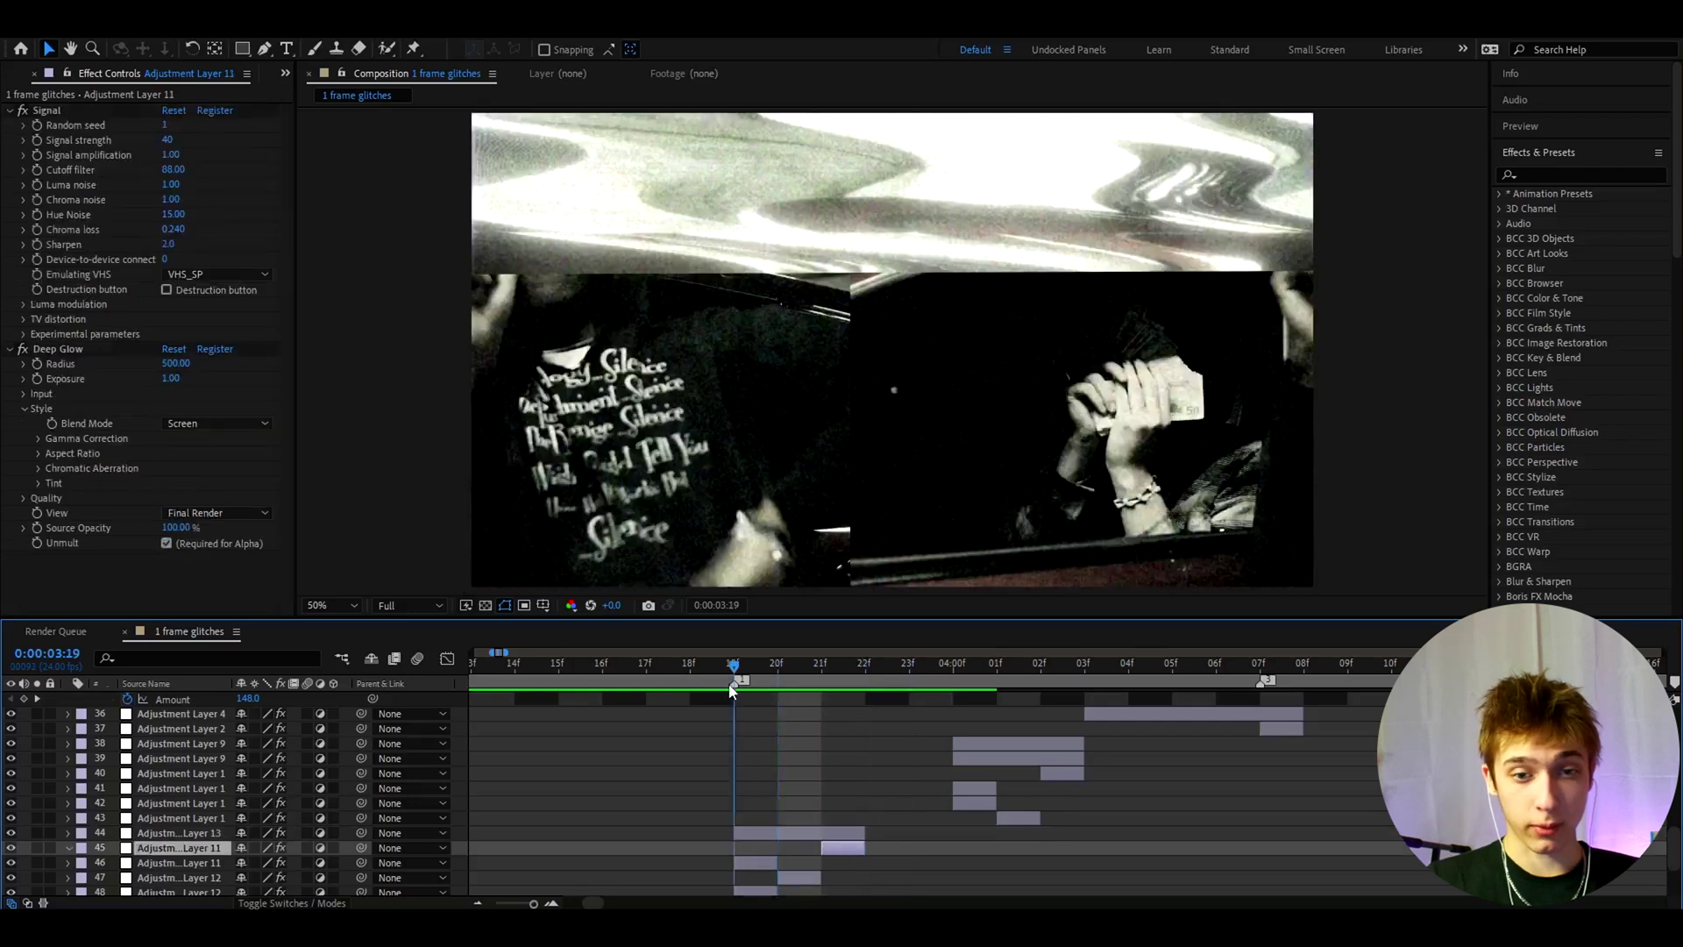
# - Duplicate the masked Signal and Deep Glow layer at 0:00:03:19 and move the copy down to the middle of the frame
pyautogui.click(752, 862)
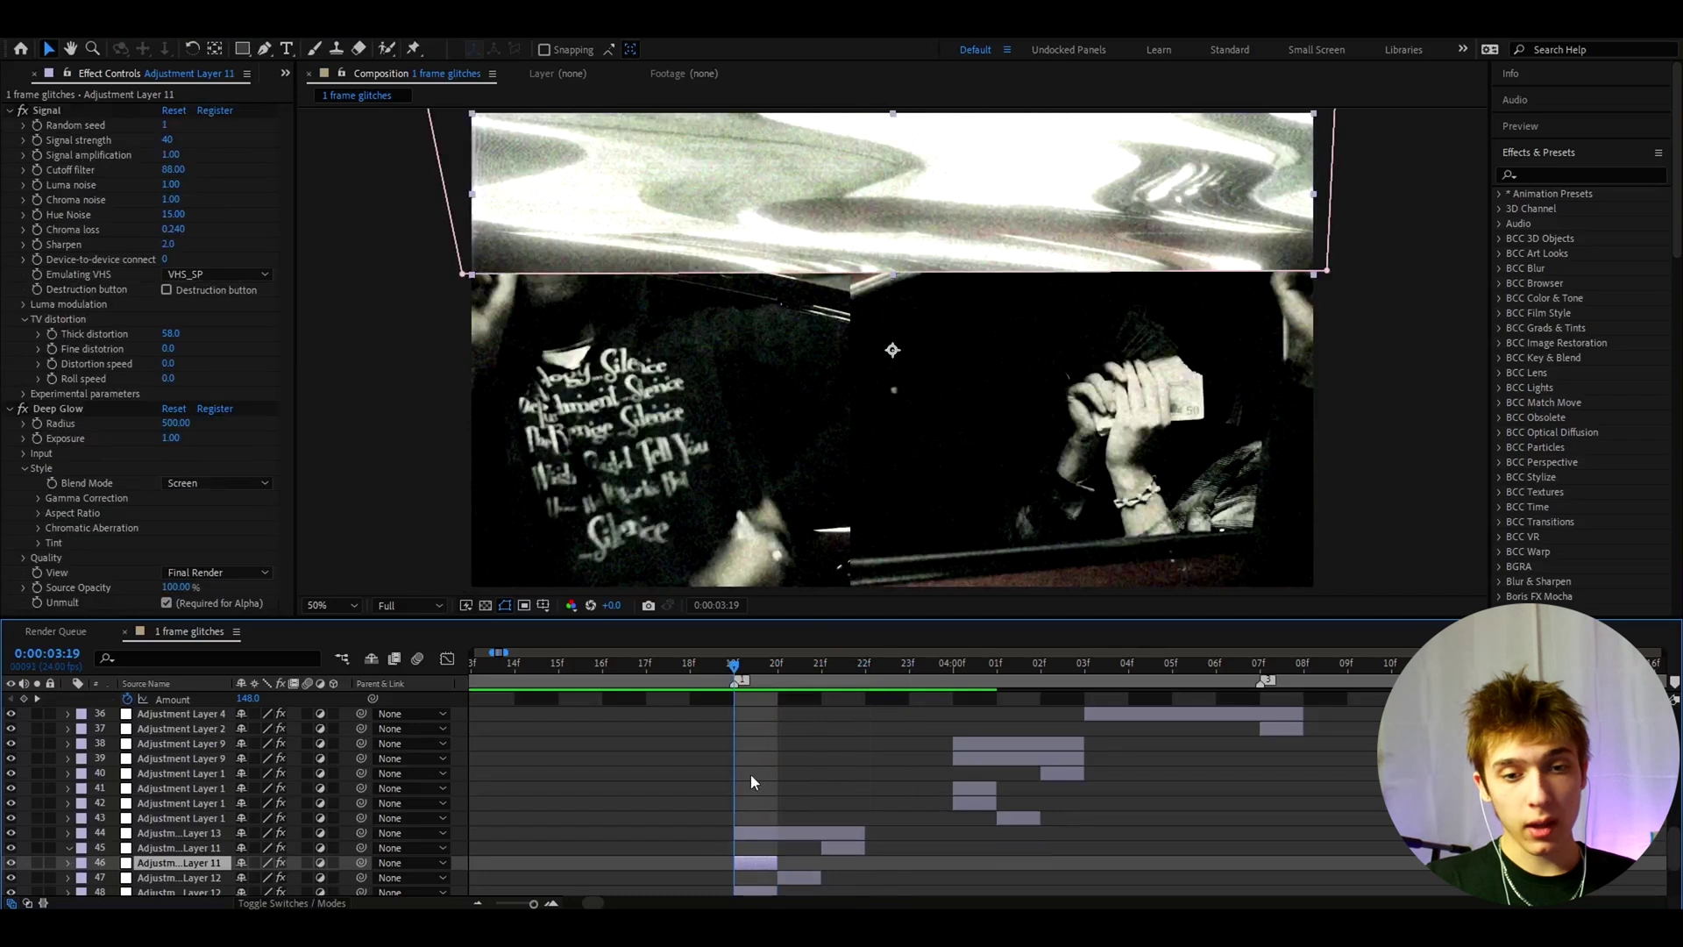
pyautogui.scroll(-1, 750, 774)
pyautogui.hotkey('ctrl', 'd')
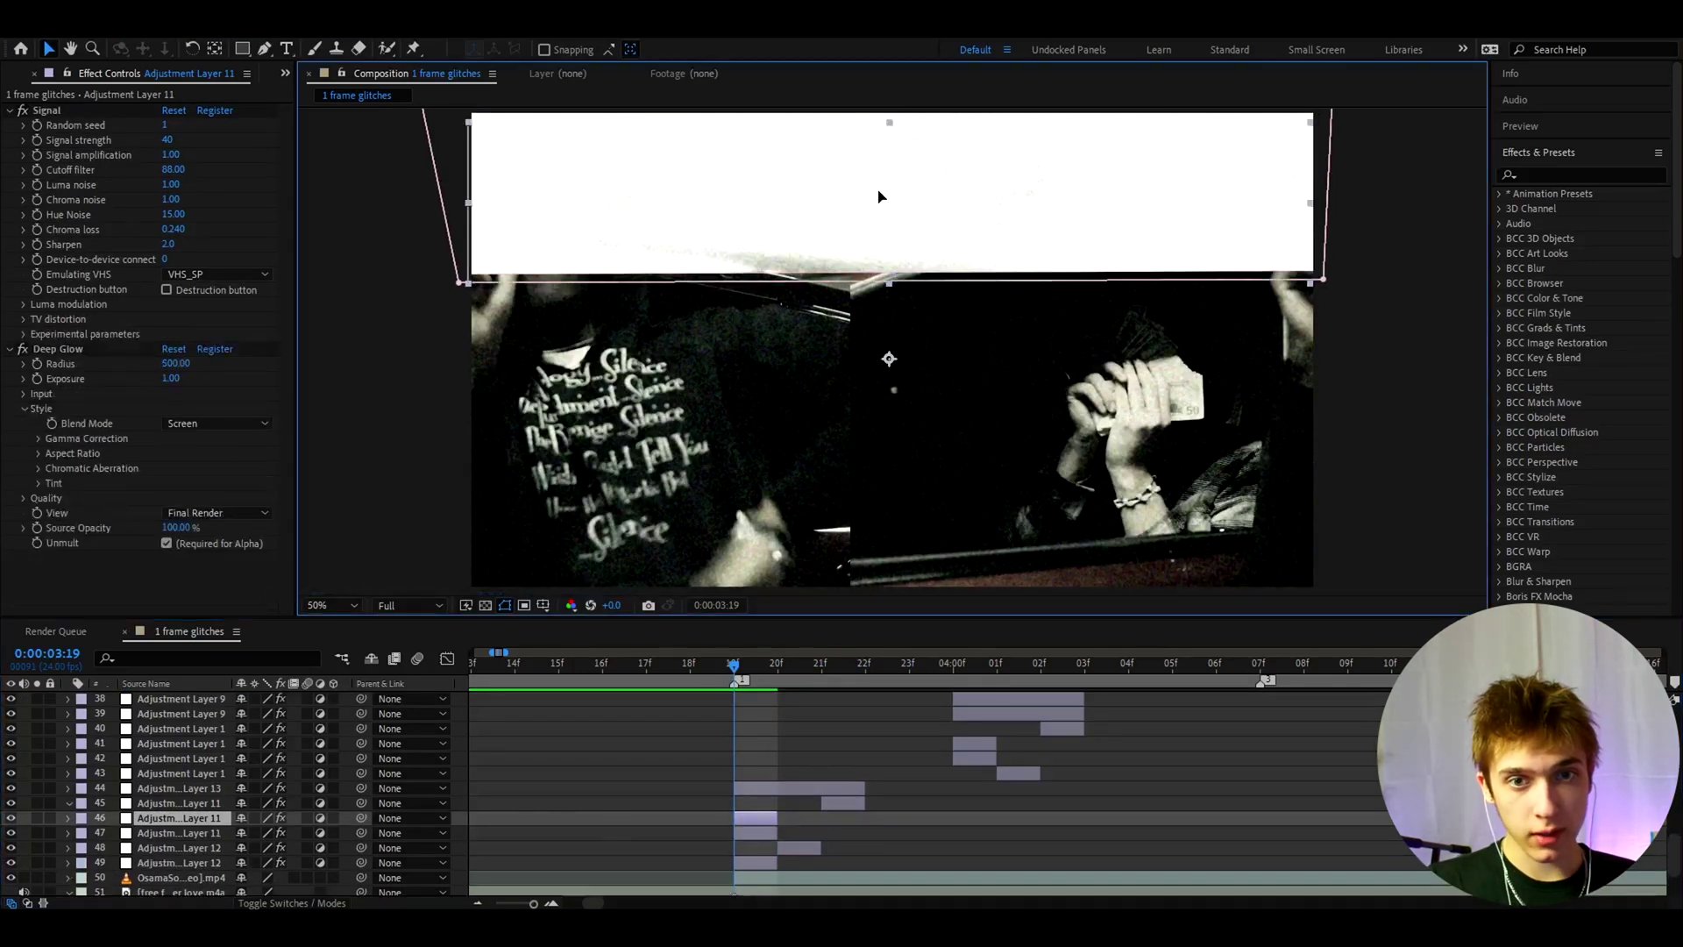
pyautogui.moveTo(884, 196); pyautogui.dragTo(888, 377)
# - Replace Signal and Deep Glow on the middle strip with Invert and align the strip just below the distorted band
pyautogui.click(51, 109)
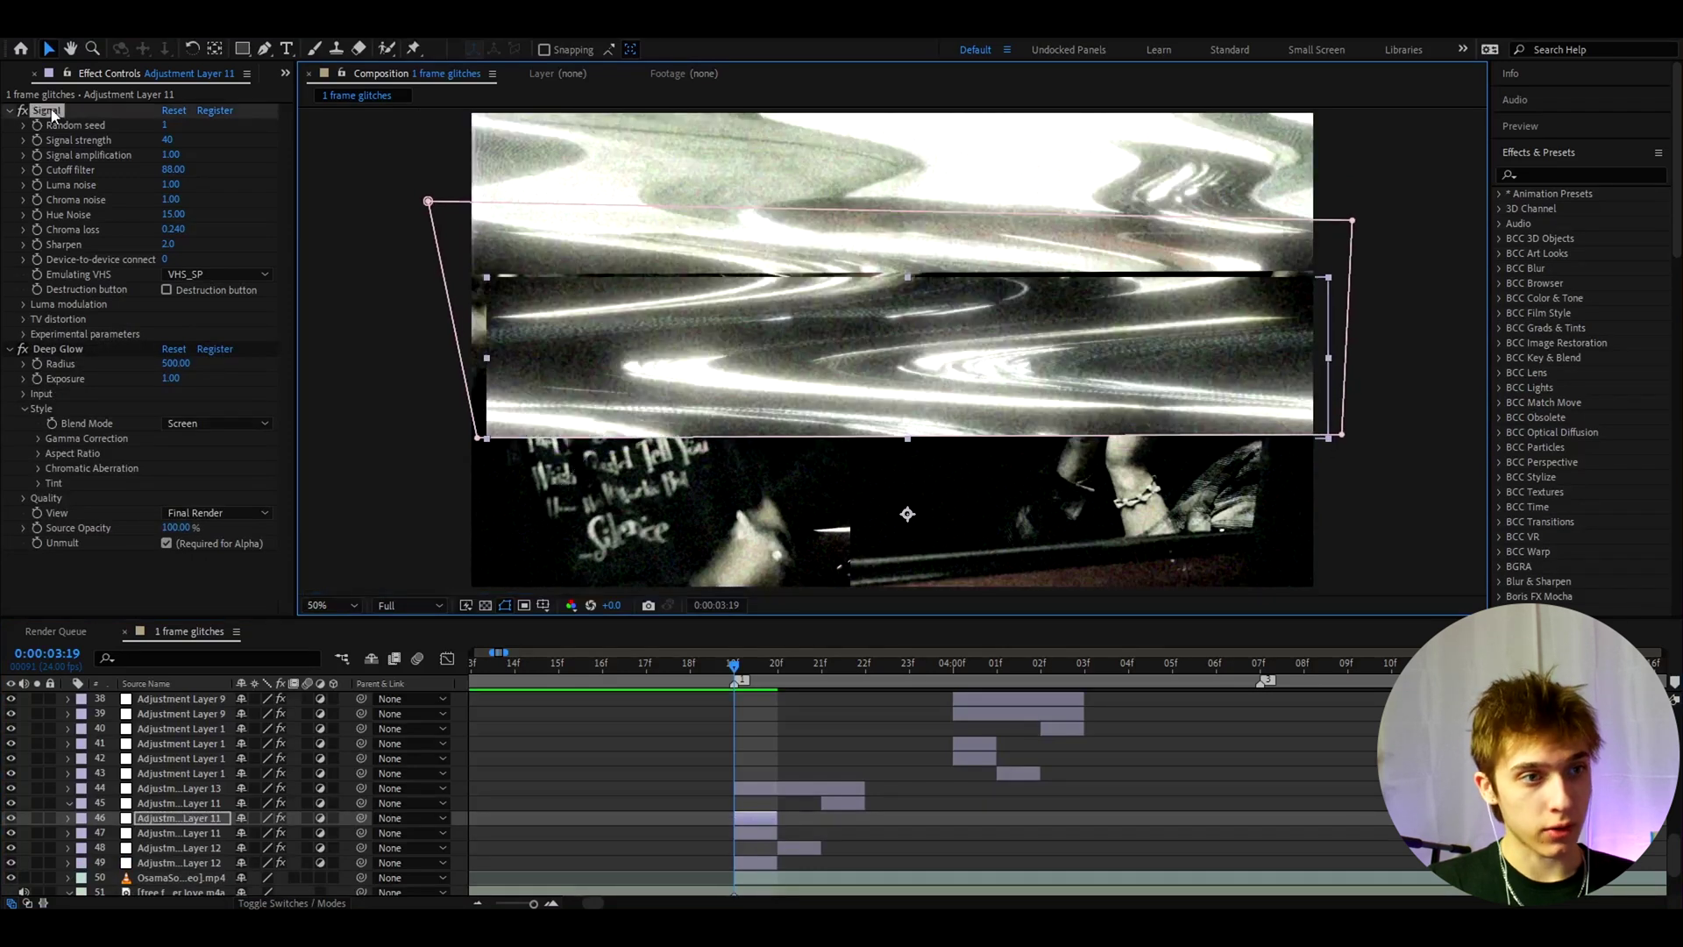
pyautogui.hotkey('ctrl', 'a')
pyautogui.press('Delete')
pyautogui.hotkey('ctrl', 'space')
pyautogui.write('invert')
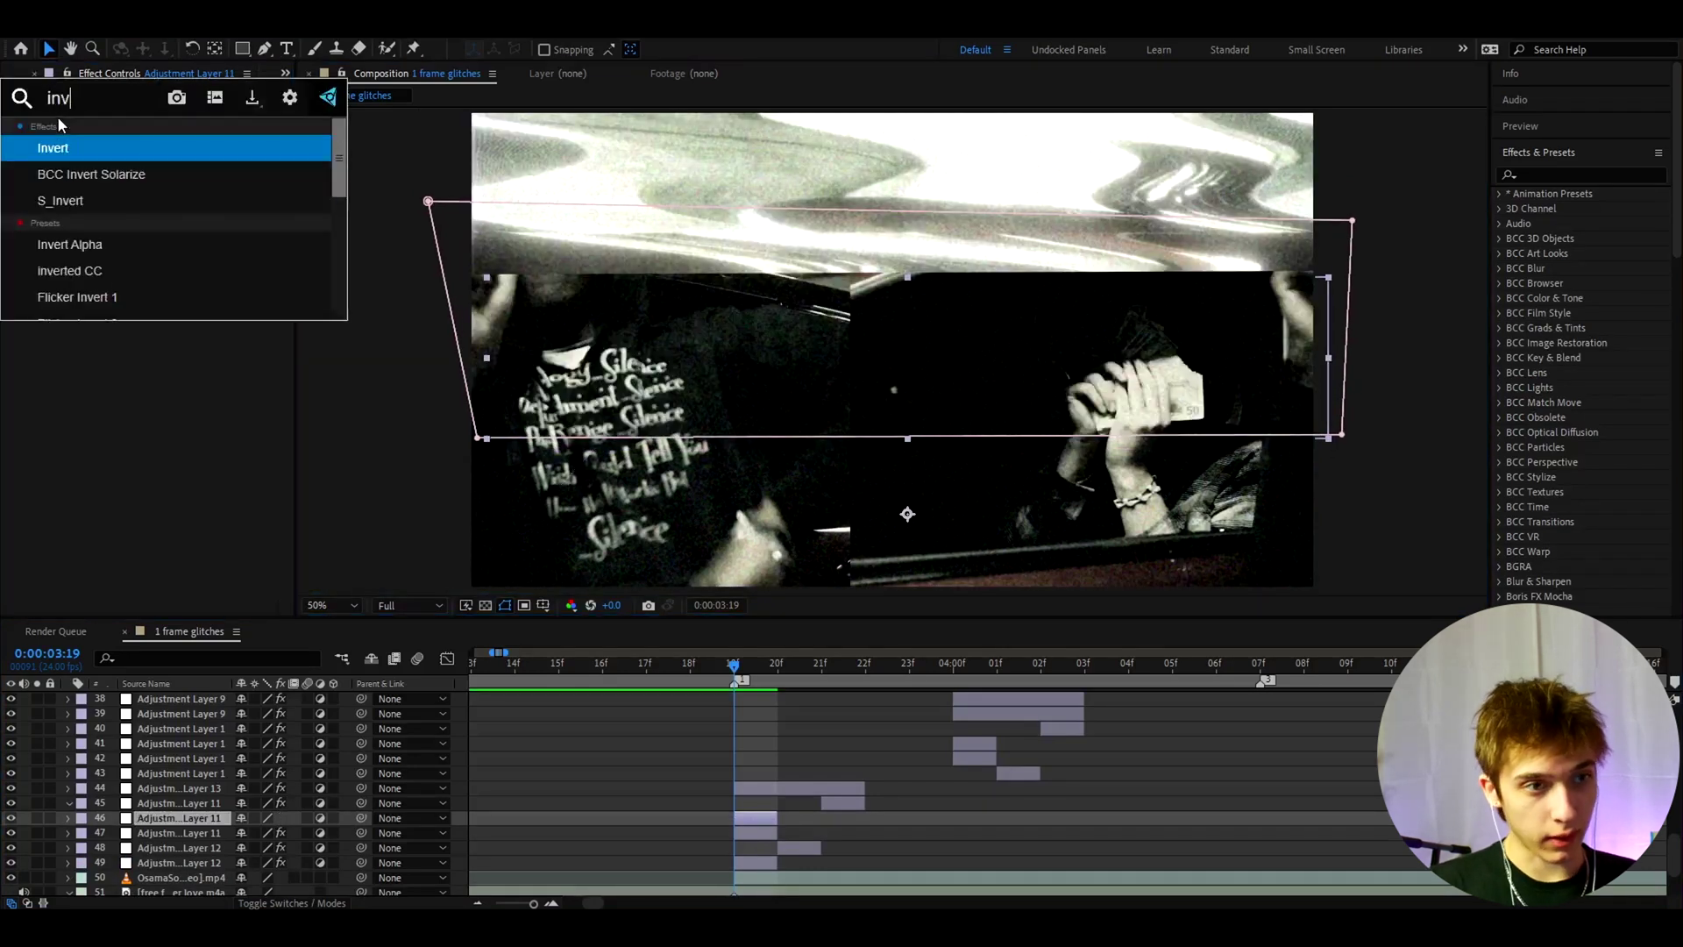
pyautogui.click(98, 142)
pyautogui.moveTo(680, 385); pyautogui.dragTo(661, 374)
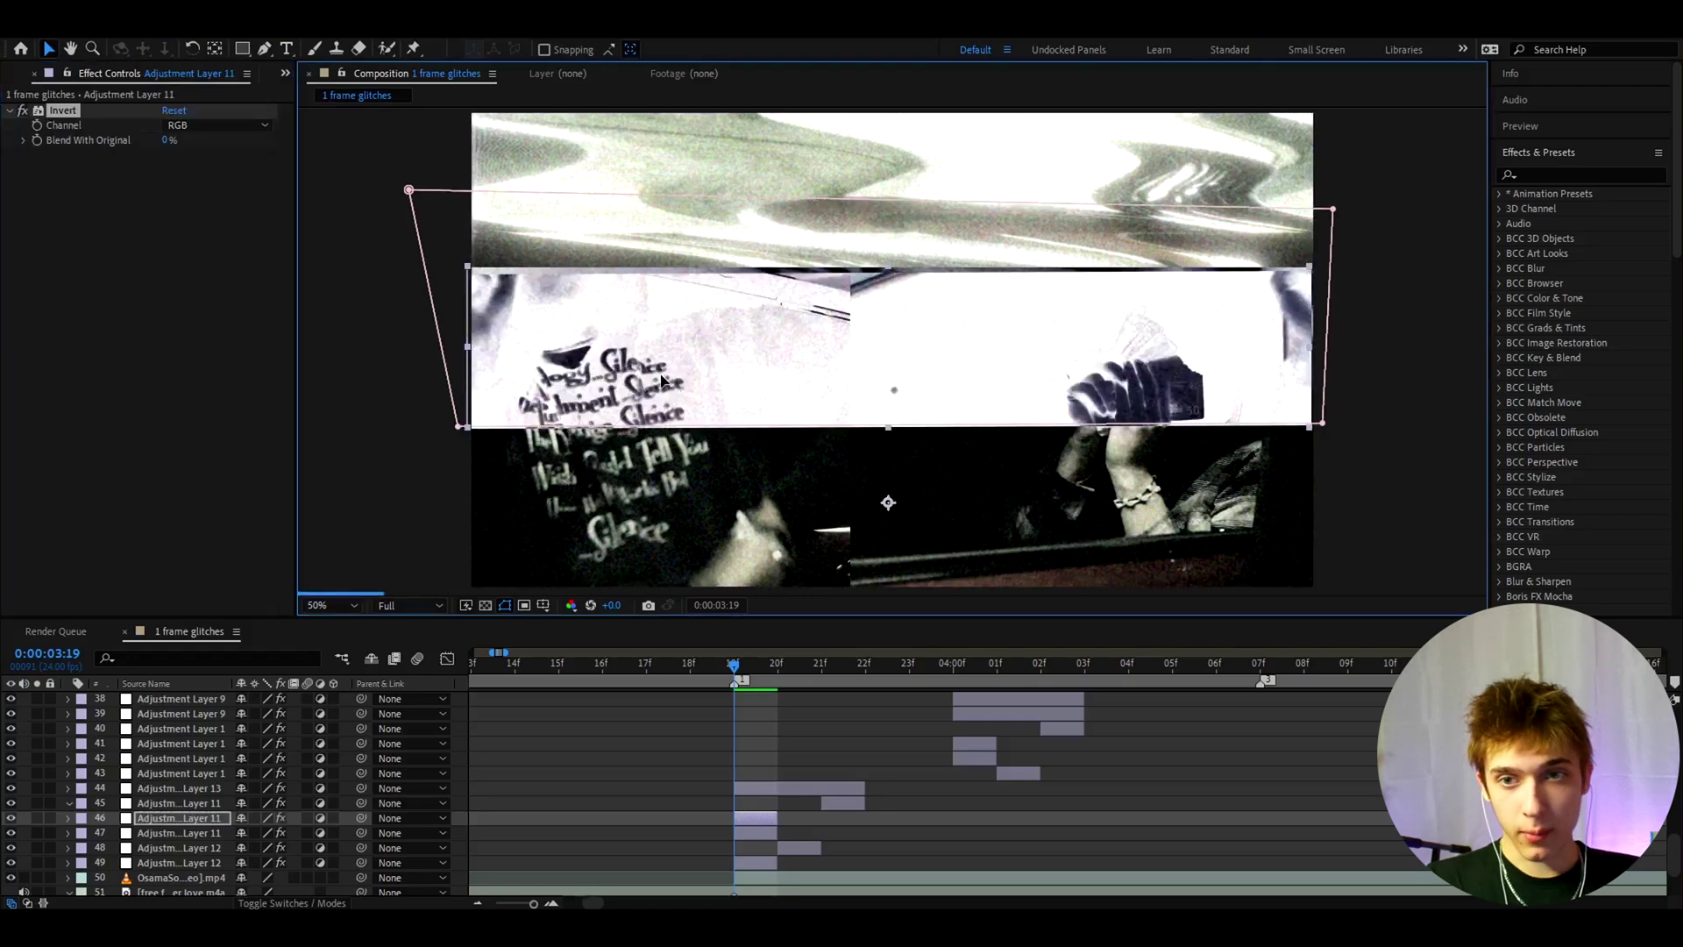
# - Duplicate the inverted strip, move the copy to the bottom of the frame and scale it to 108%
pyautogui.click(749, 815)
pyautogui.hotkey('ctrl', 'd')
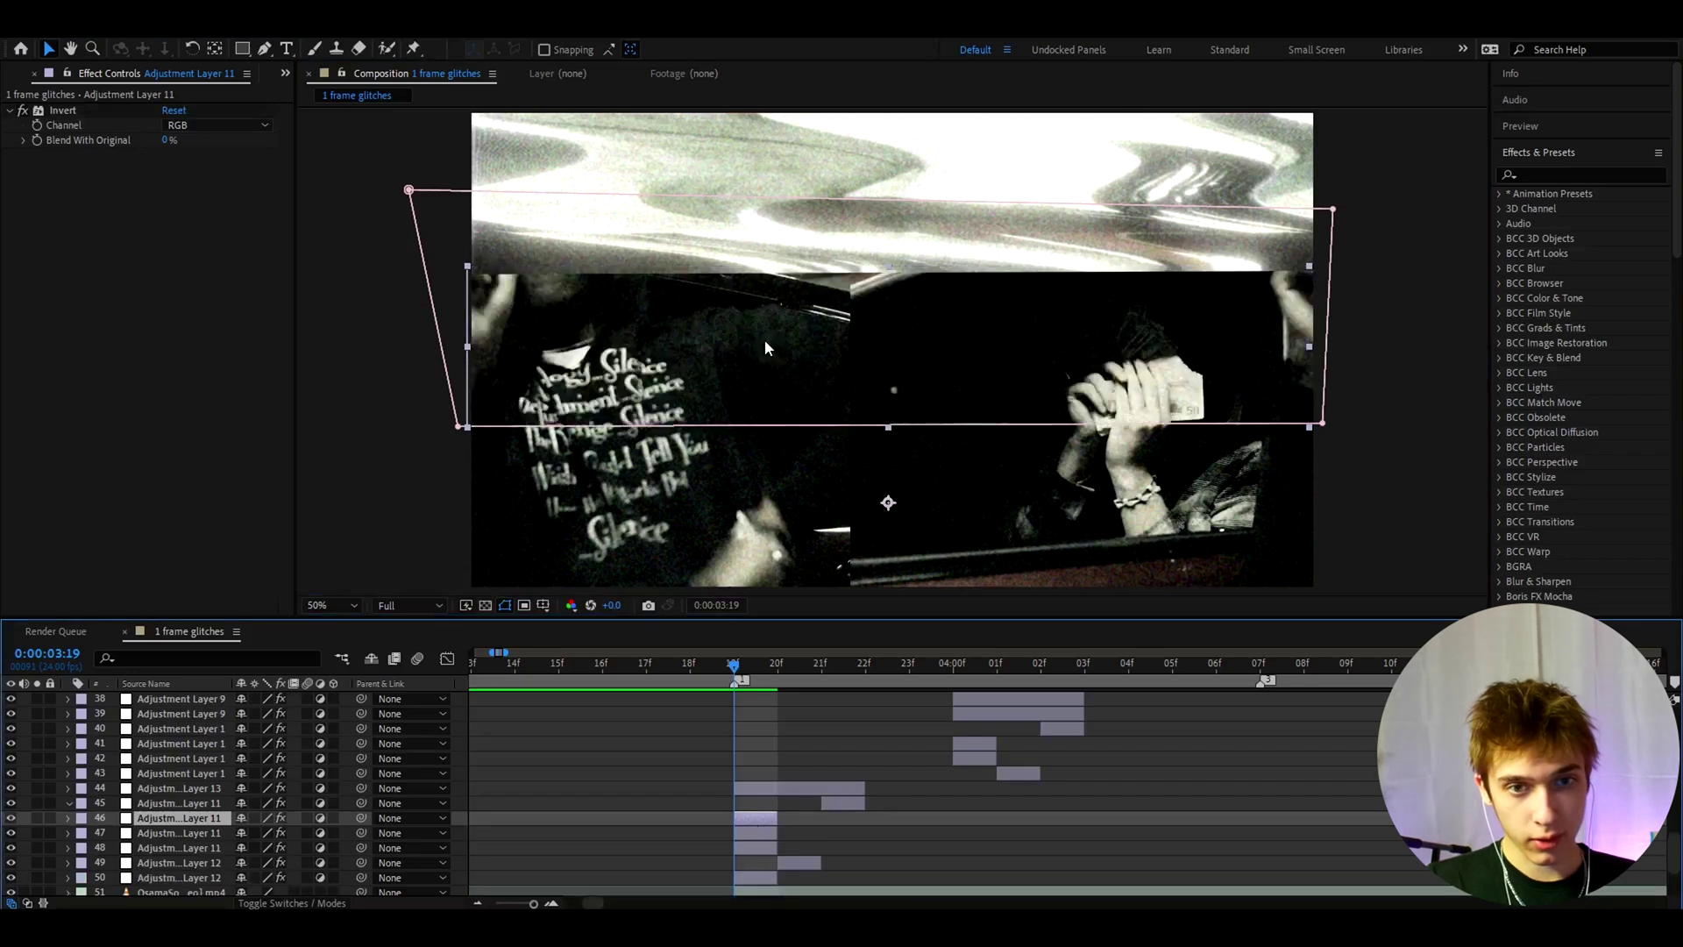
pyautogui.moveTo(761, 347); pyautogui.dragTo(761, 506)
pyautogui.press('s')
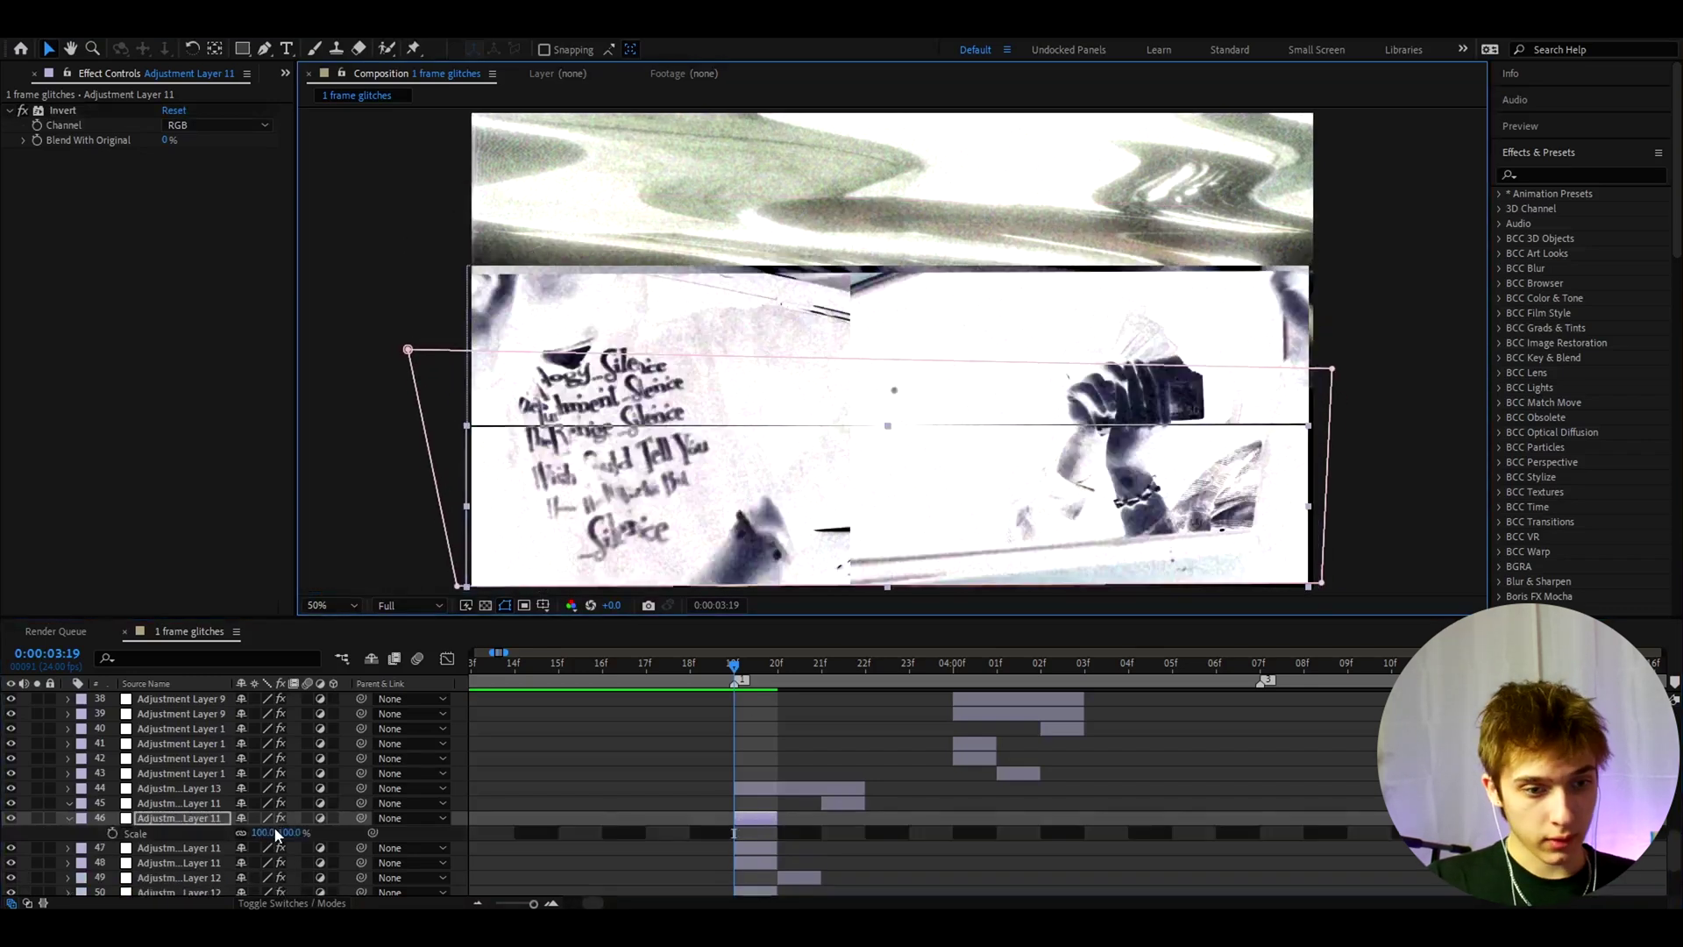
pyautogui.moveTo(263, 832); pyautogui.dragTo(267, 835)
# - Replace the Invert effect on the bottom strip with Colorama
pyautogui.click(64, 110)
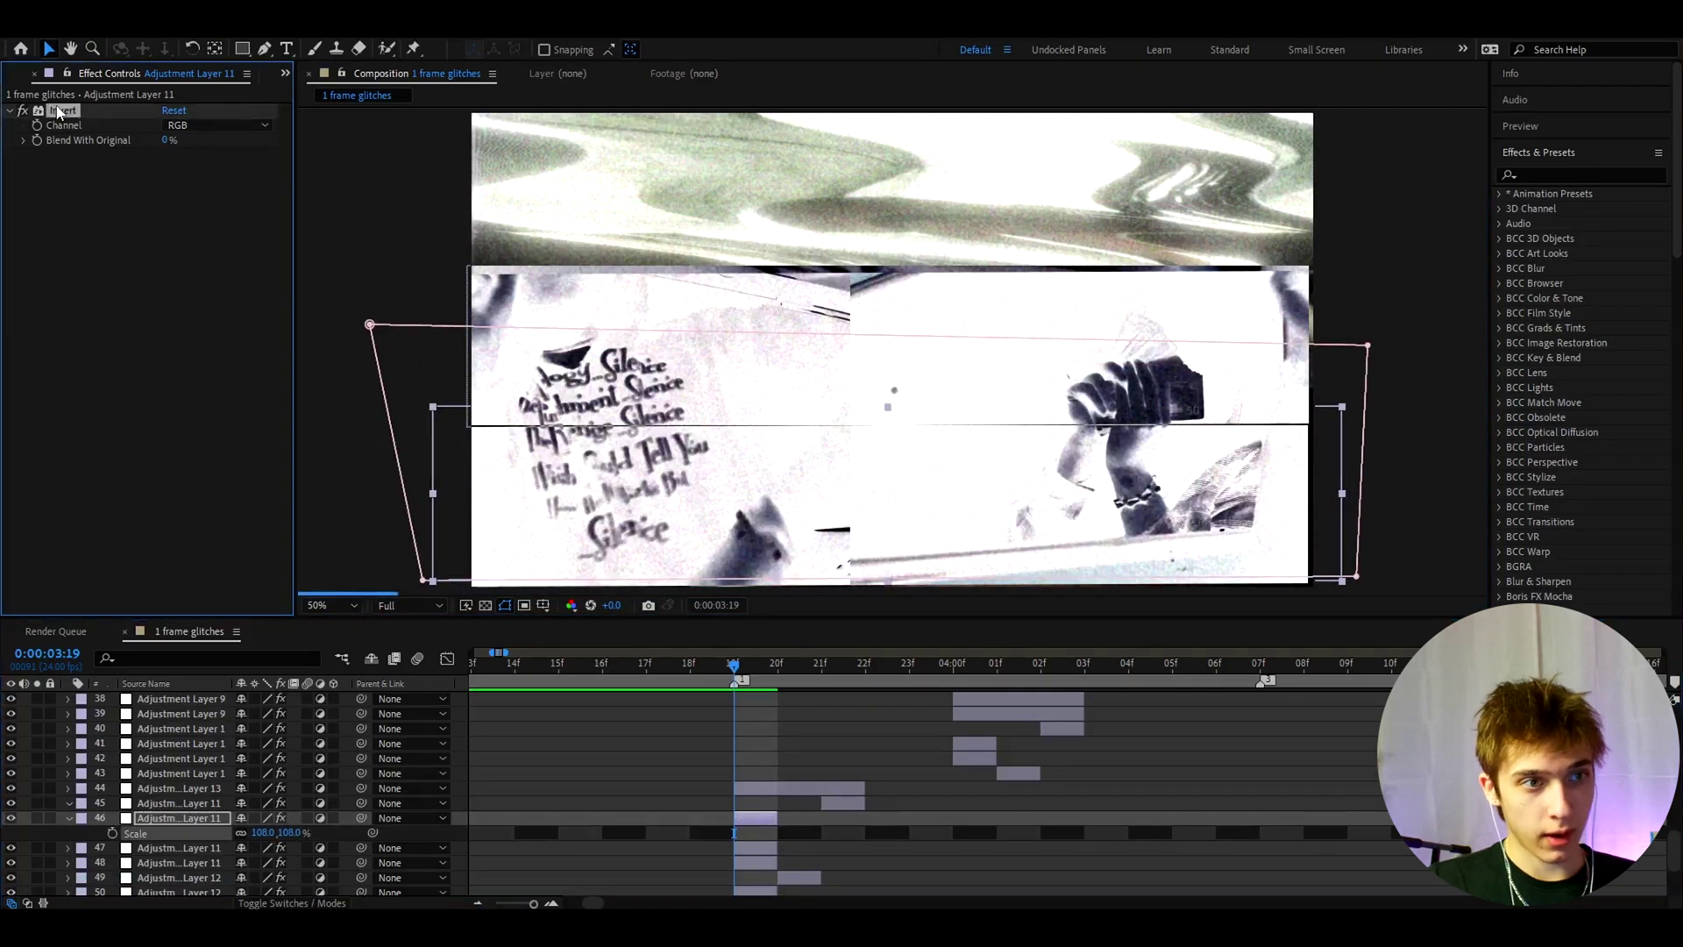
pyautogui.press('Delete')
pyautogui.hotkey('ctrl', 'space')
pyautogui.write('color')
pyautogui.click(90, 258)
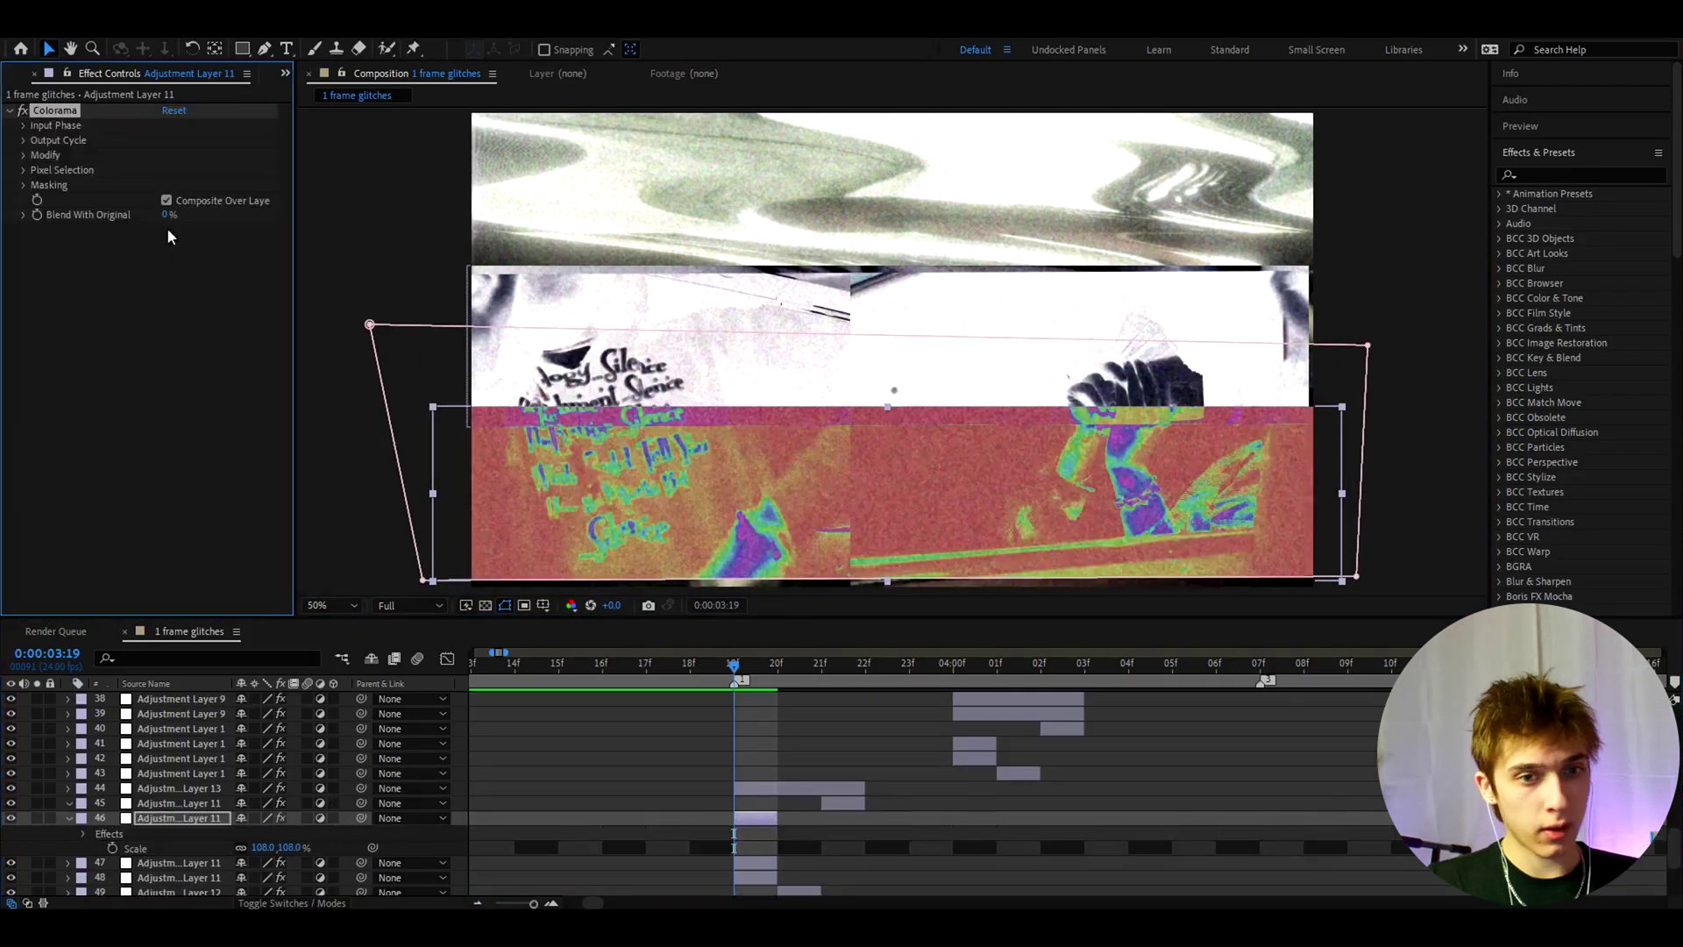
# - Add Deep Glow to the Colorama strip and nudge the strip slightly downward
pyautogui.hotkey('ctrl', 'space')
pyautogui.write('d')
pyautogui.click(143, 297)
pyautogui.moveTo(721, 490); pyautogui.dragTo(725, 495)
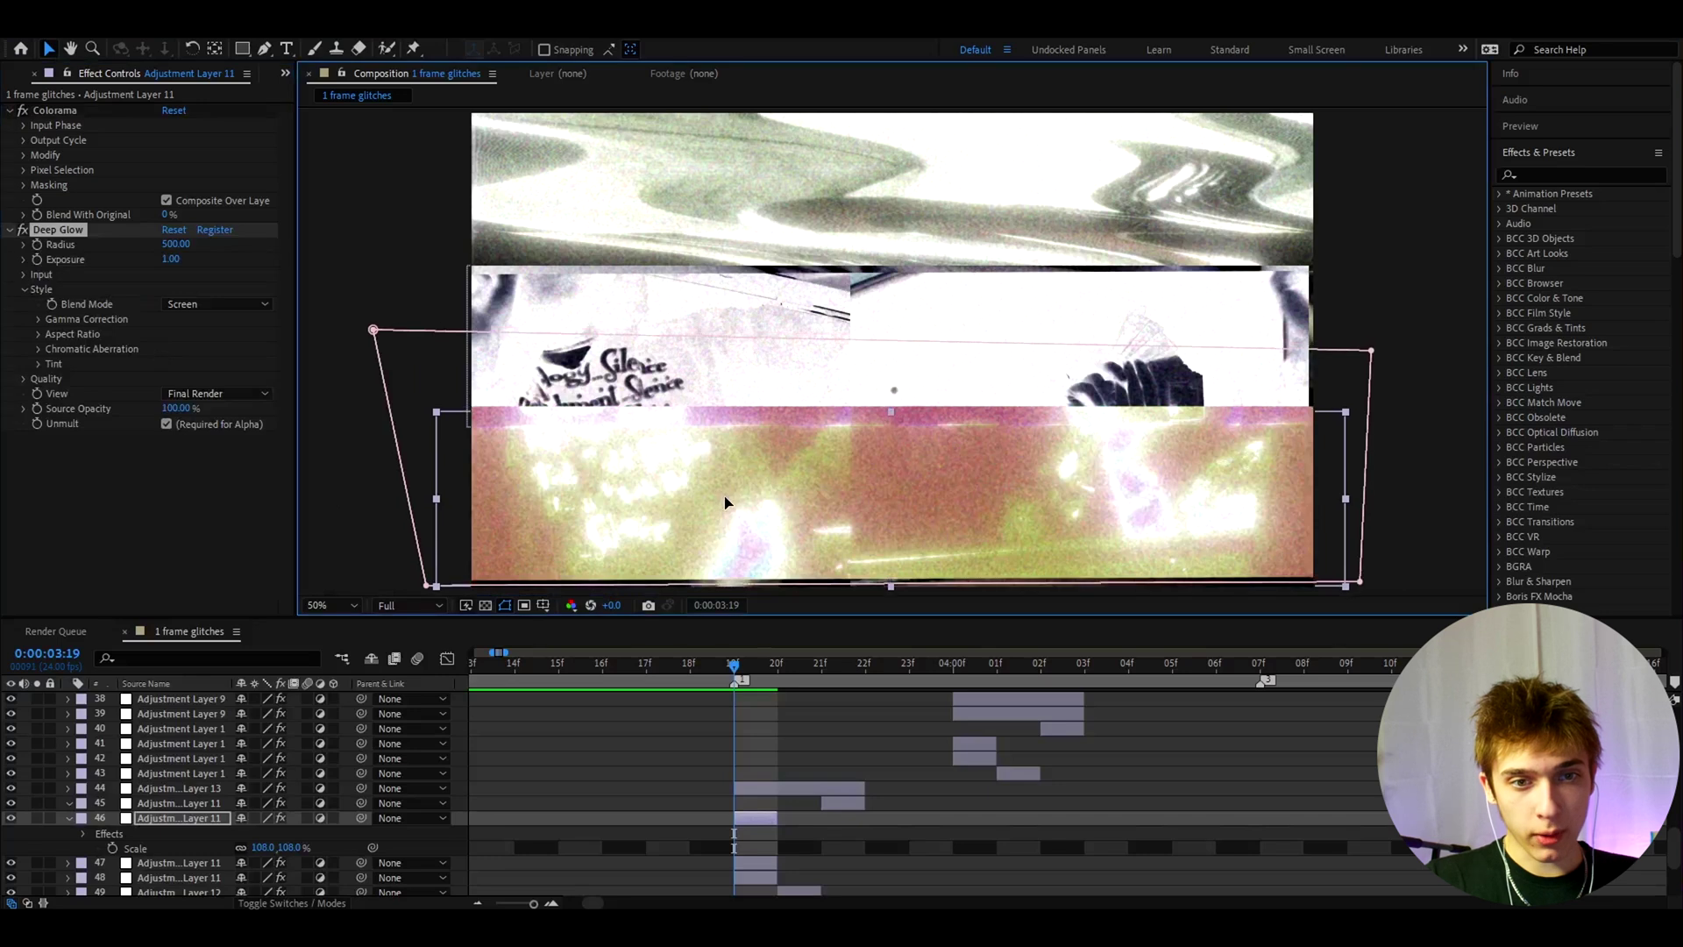
# - Examine the existing flicker, Hue/Saturation and S_Grain adjustment layers around 0:00:04:04 and 0:00:04:05
pyautogui.click(616, 760)
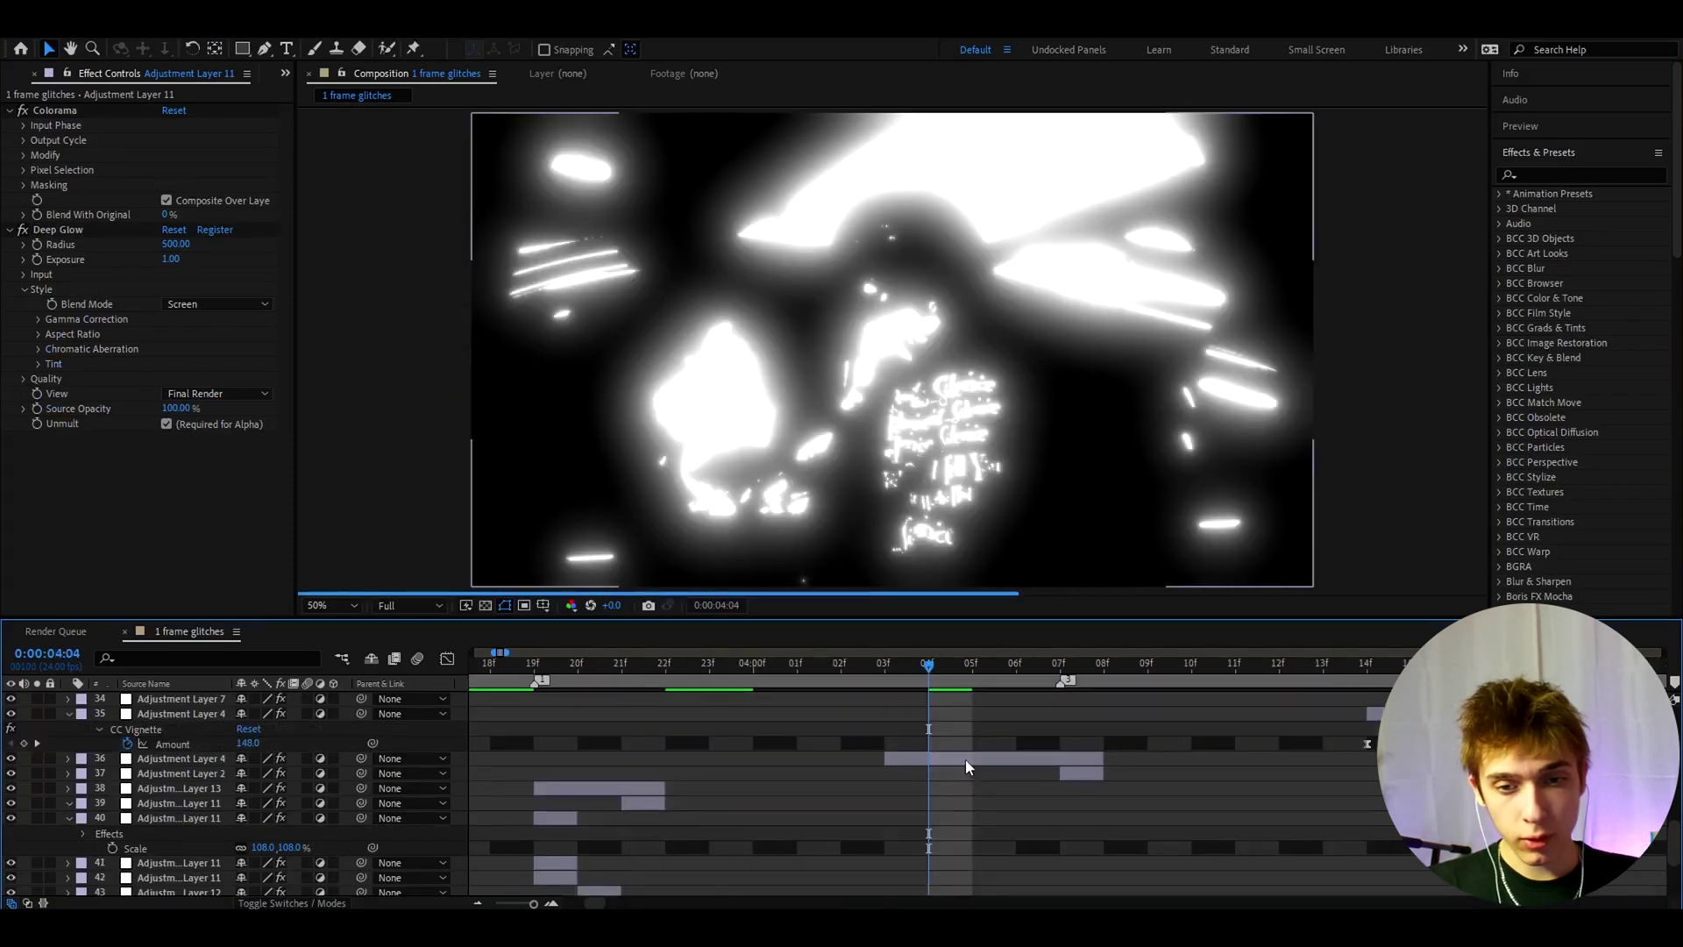
pyautogui.click(965, 759)
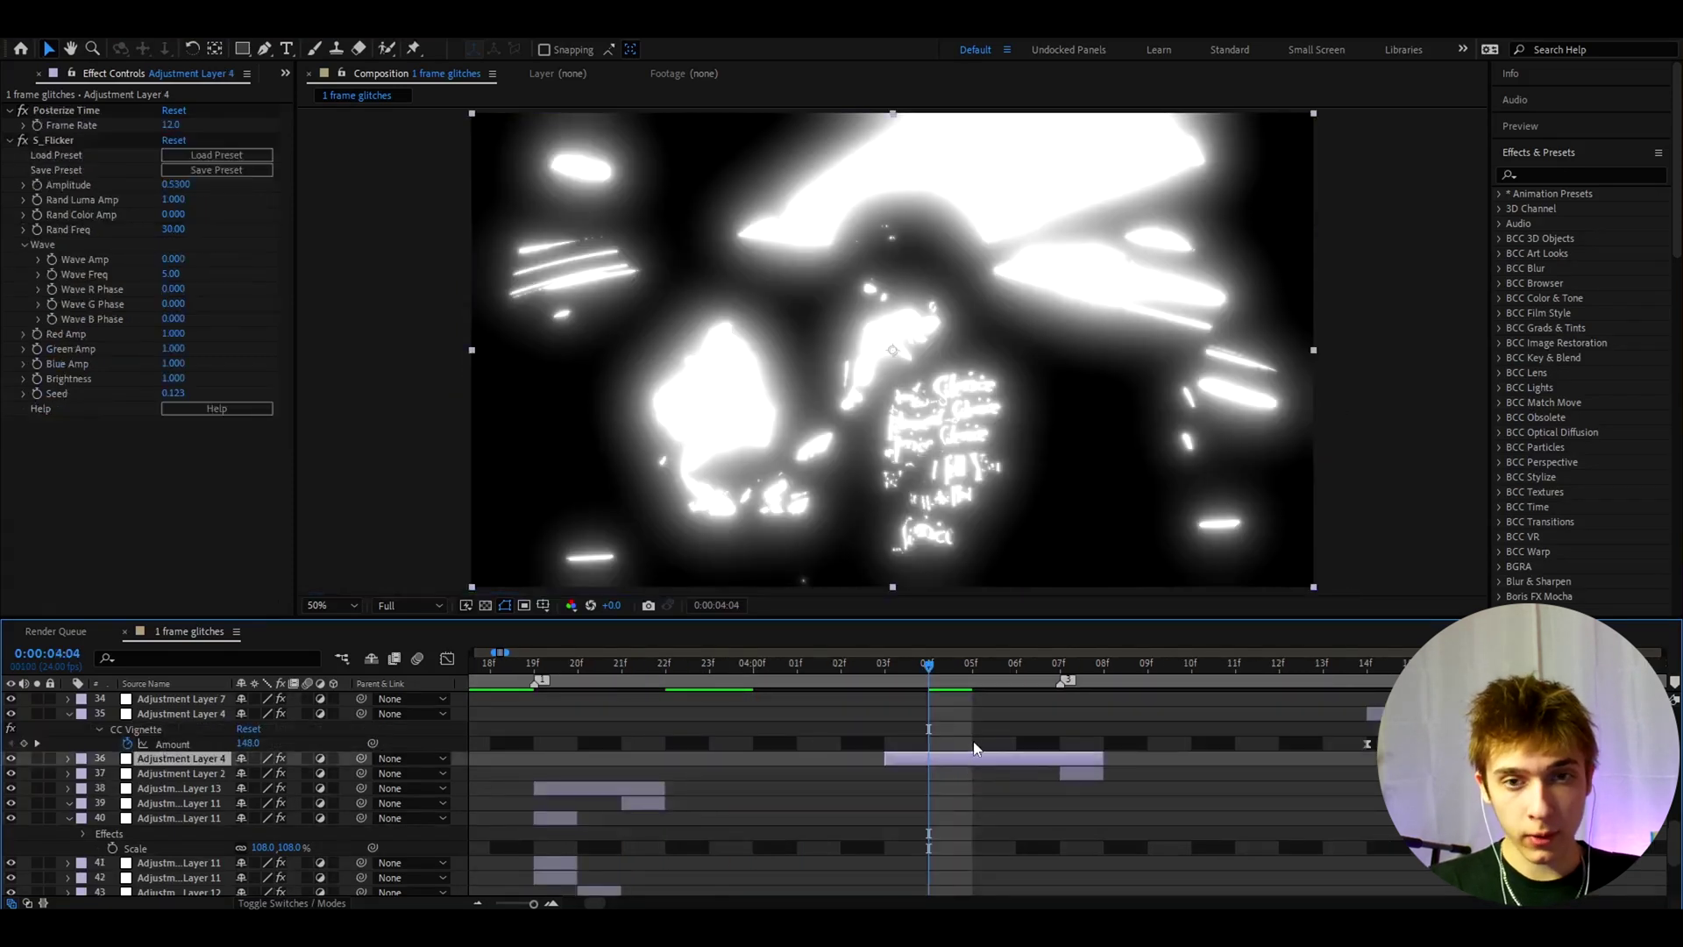
pyautogui.scroll(7, 979, 755)
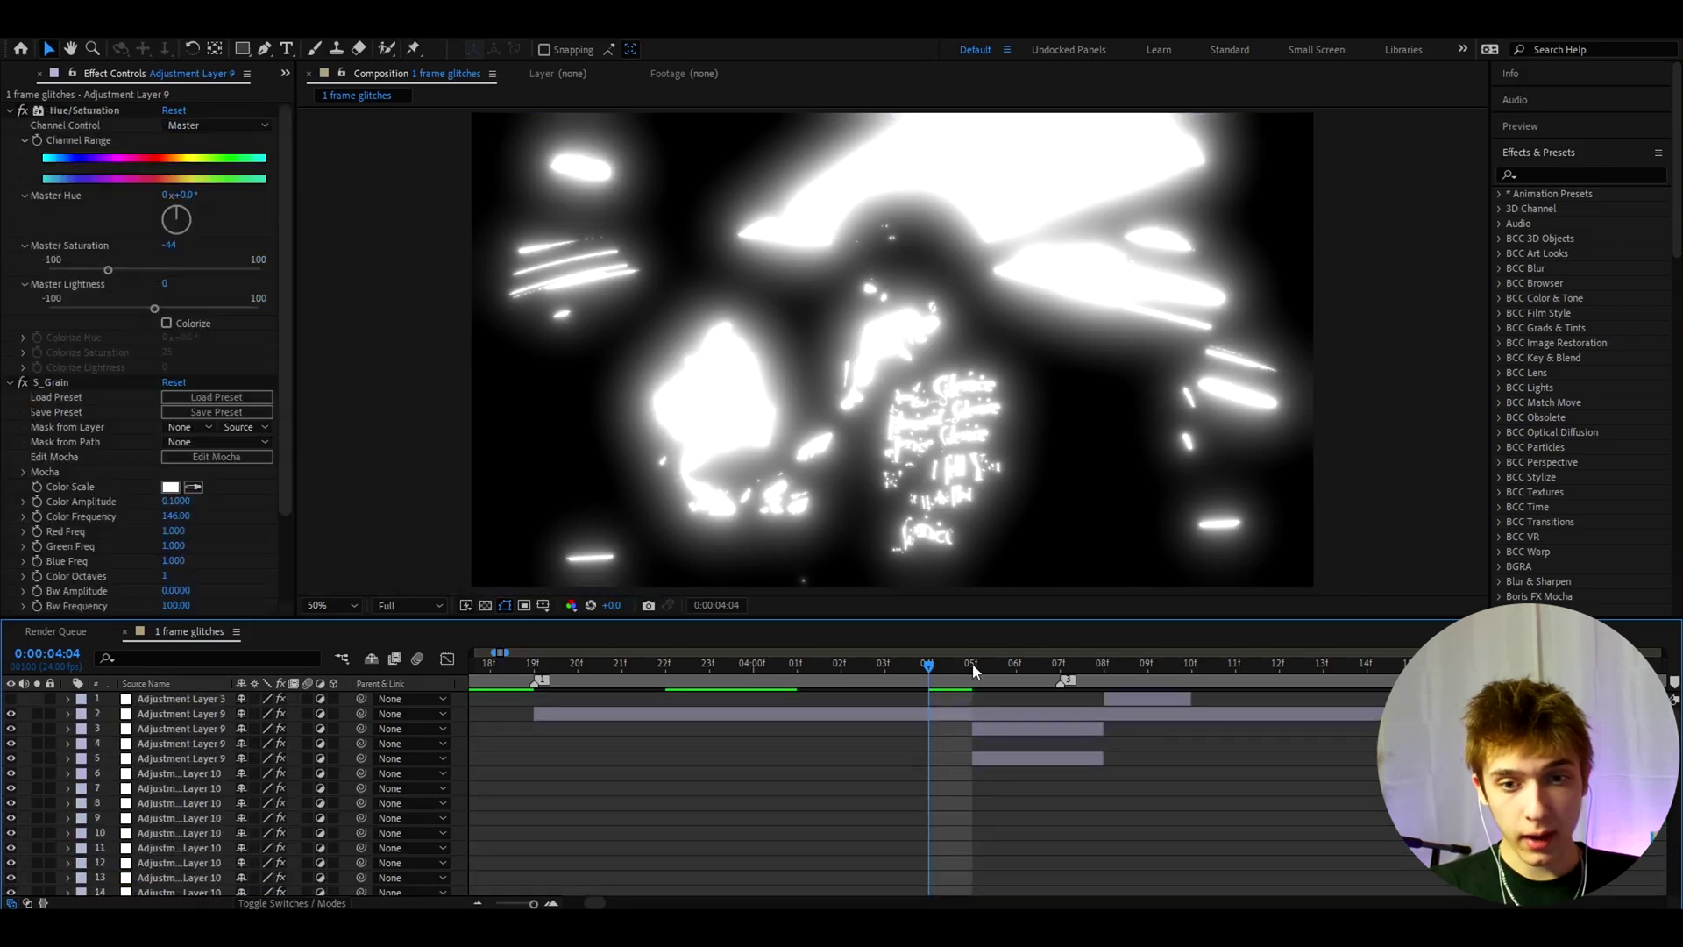
pyautogui.click(971, 666)
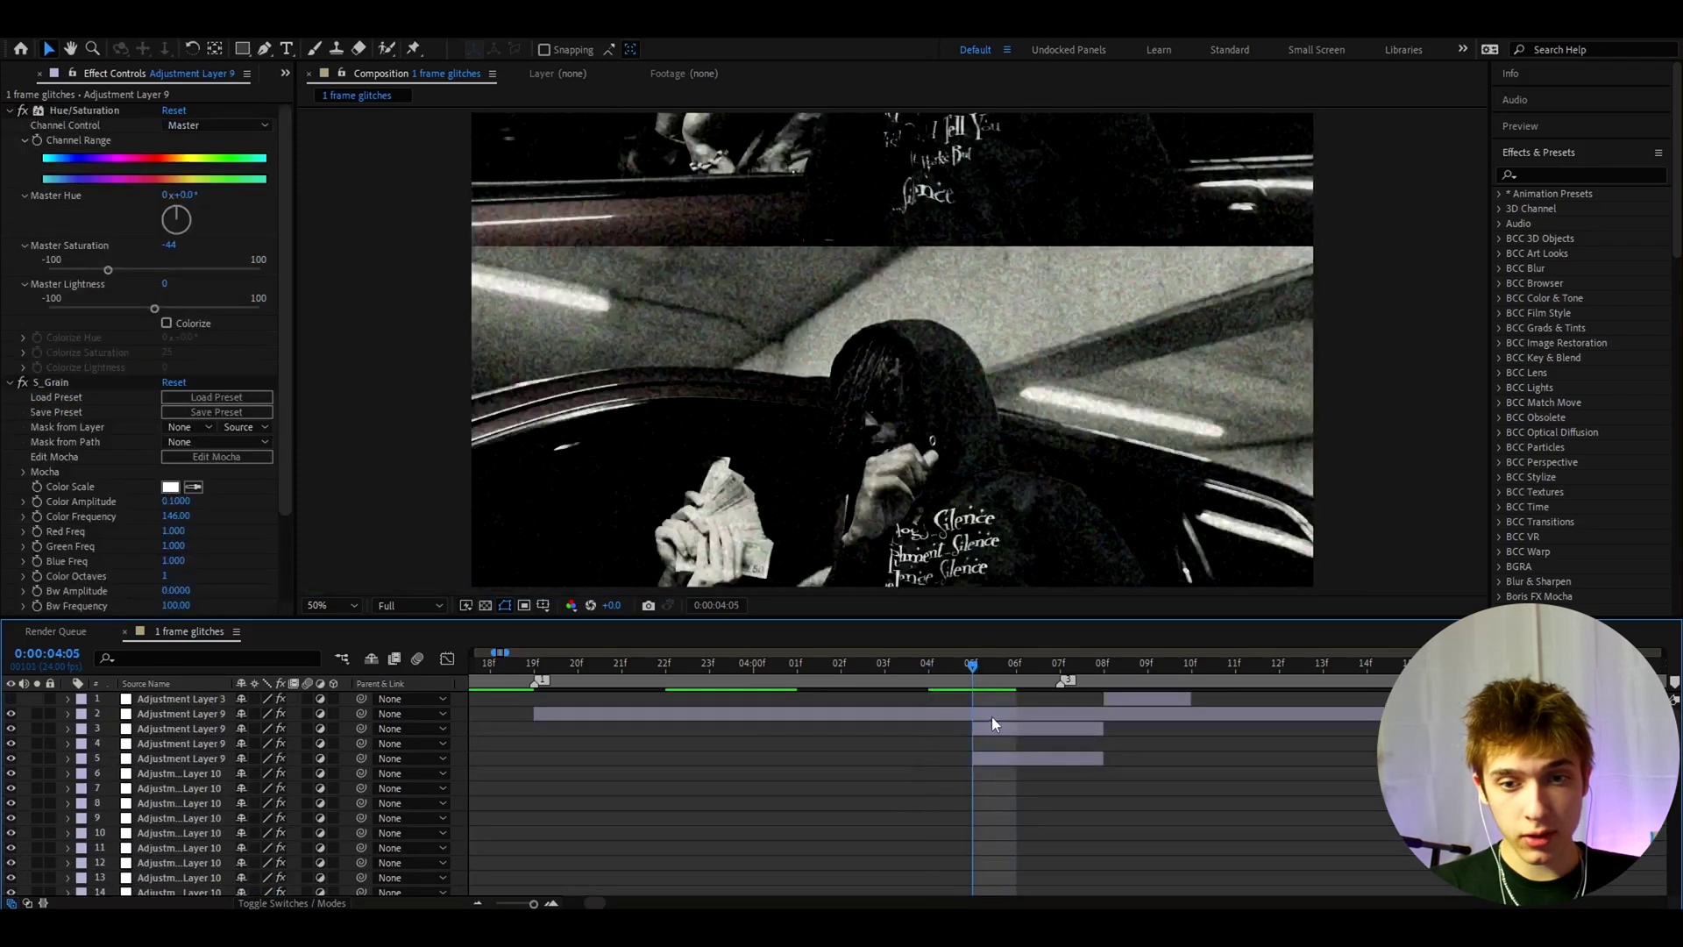
pyautogui.click(989, 728)
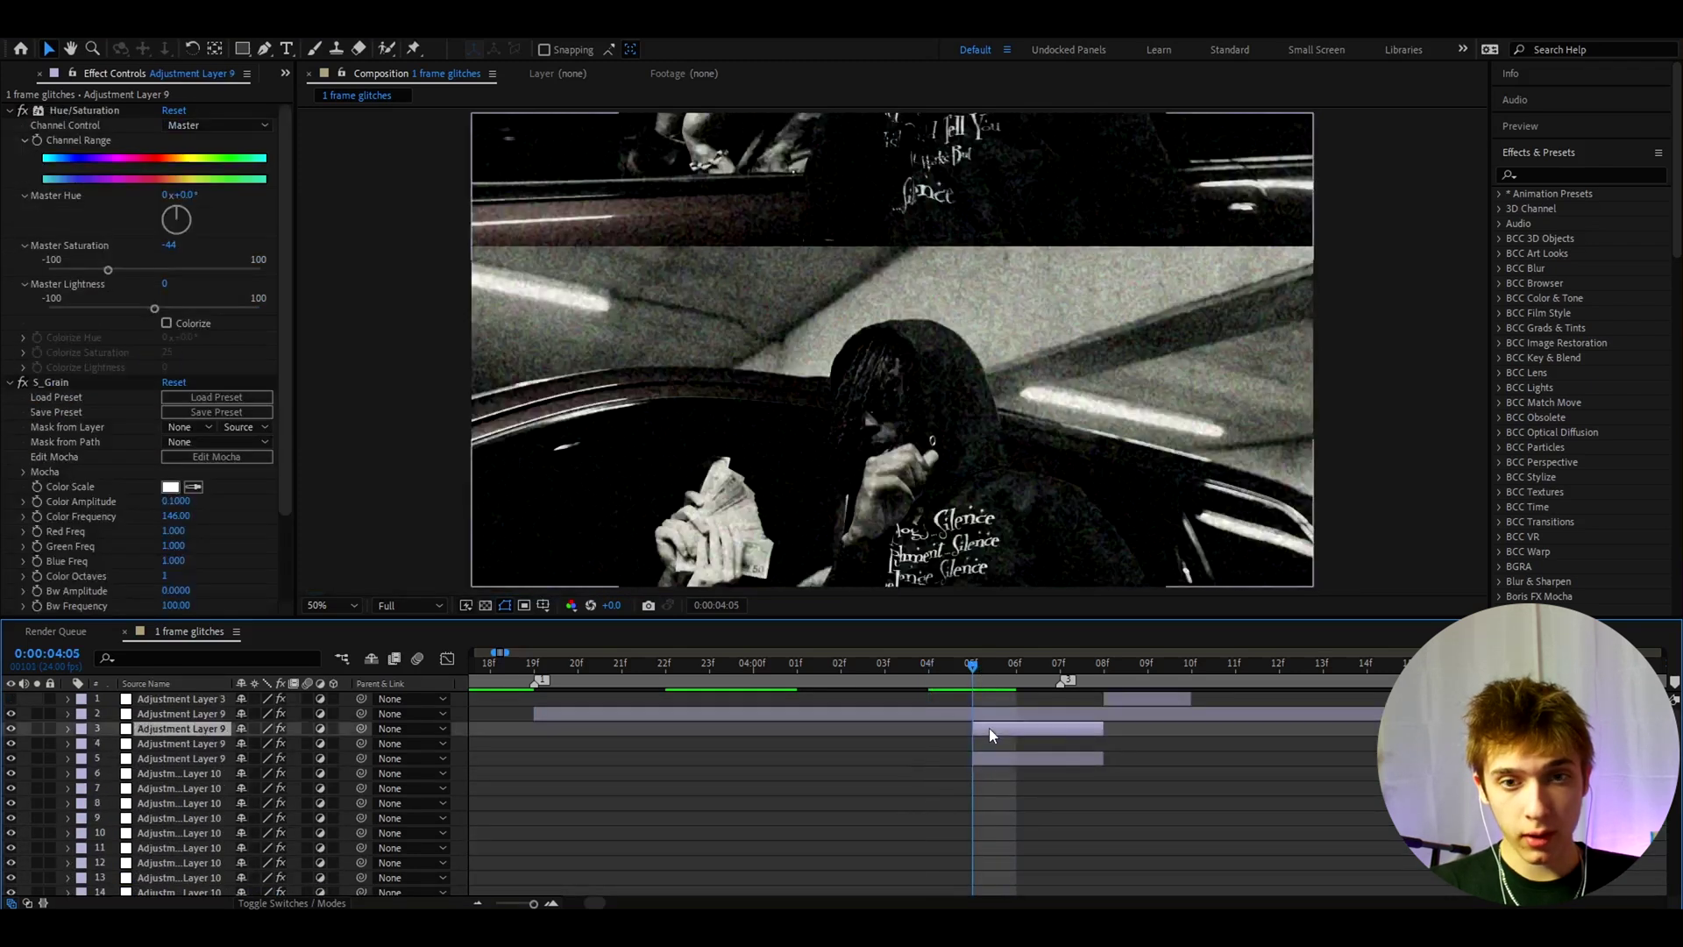
pyautogui.scroll(-4, 1034, 841)
pyautogui.scroll(4, 1025, 794)
pyautogui.click(1036, 759)
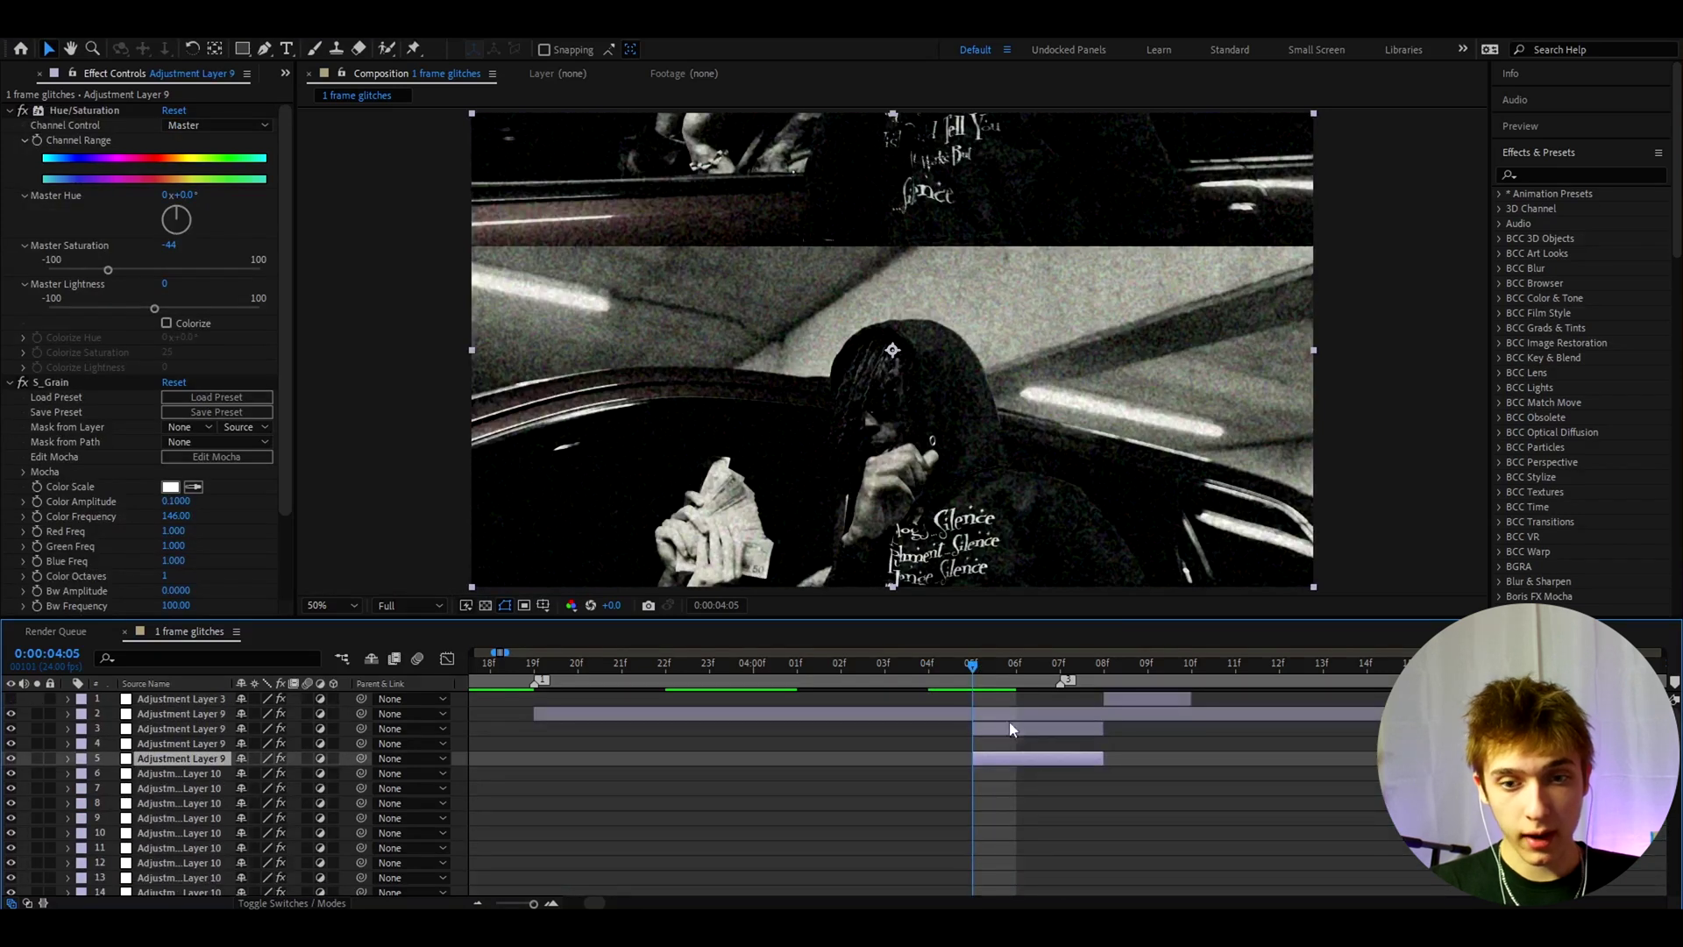
pyautogui.click(1008, 729)
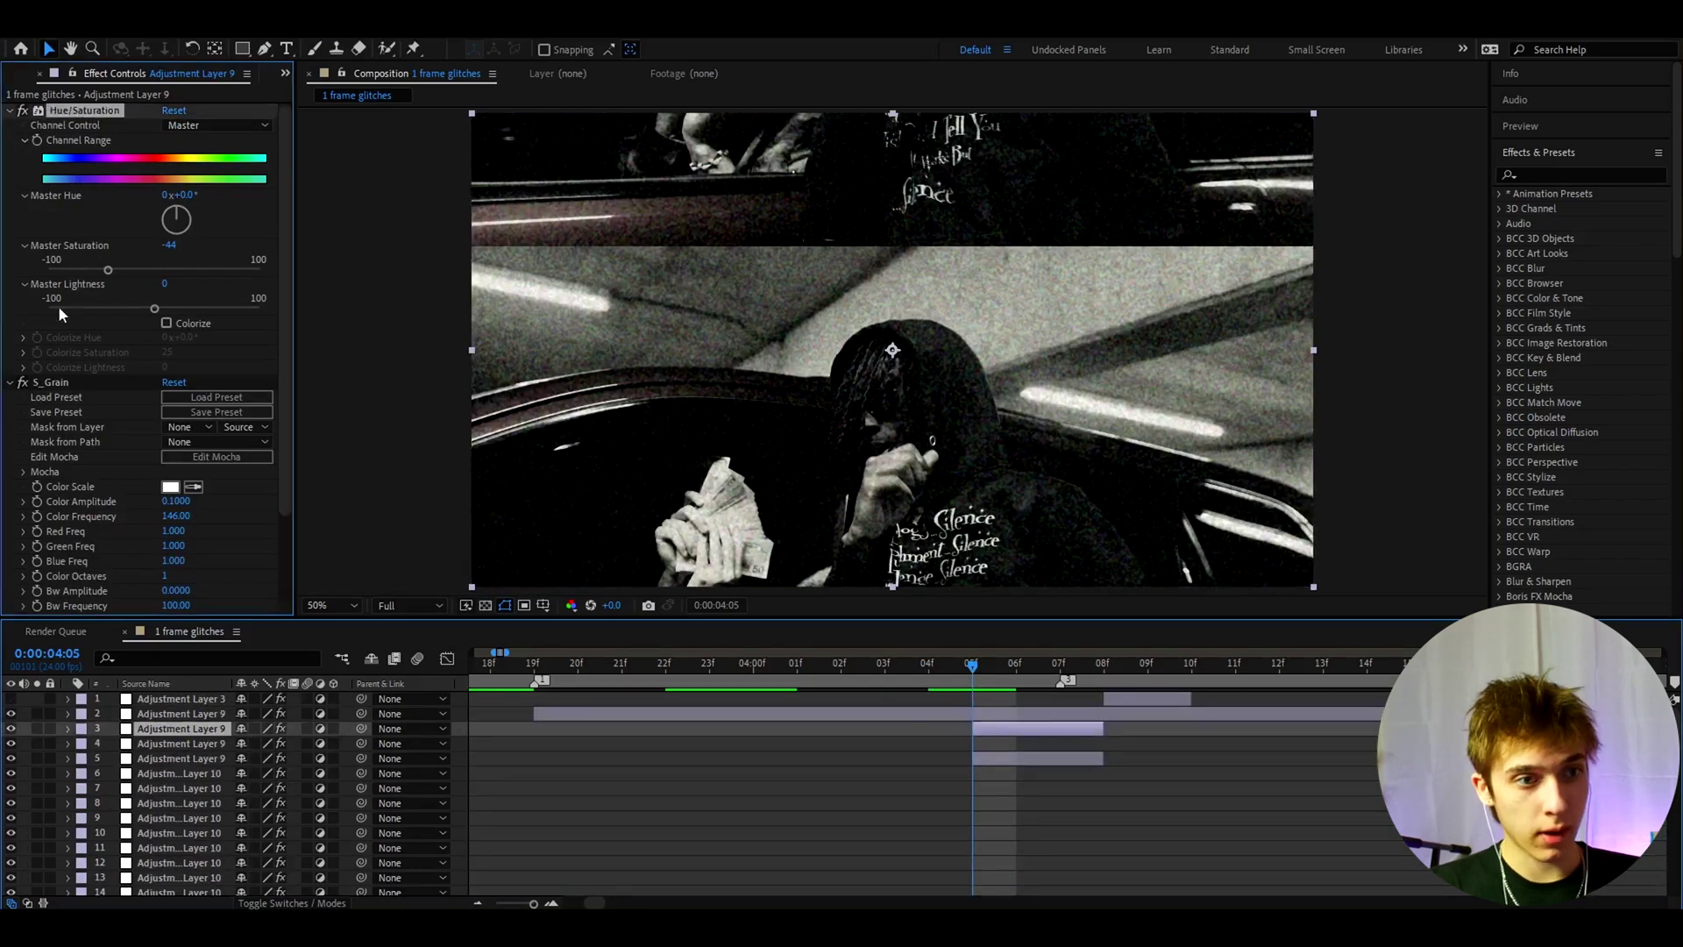
pyautogui.scroll(-8, 1007, 761)
# - Inspect the Threshold and Deep Glow effects on the one-frame layer at 0:00:04:04, expanding Deep Glow's Input settings
pyautogui.press('pageup')
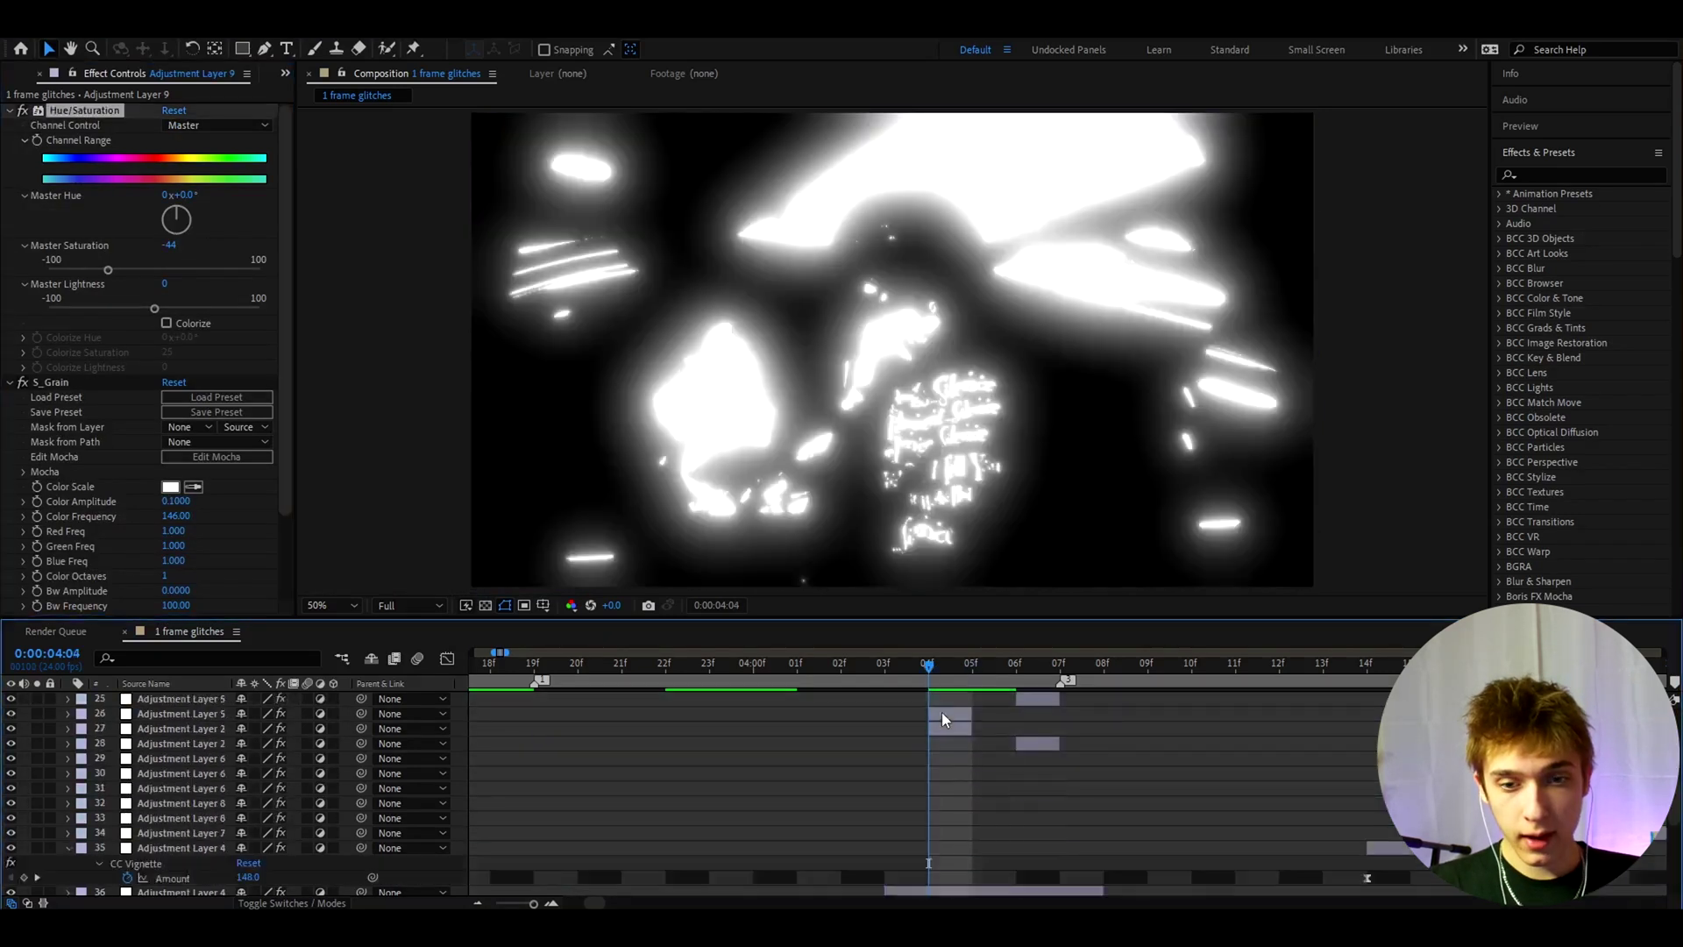
pyautogui.click(944, 713)
pyautogui.click(54, 109)
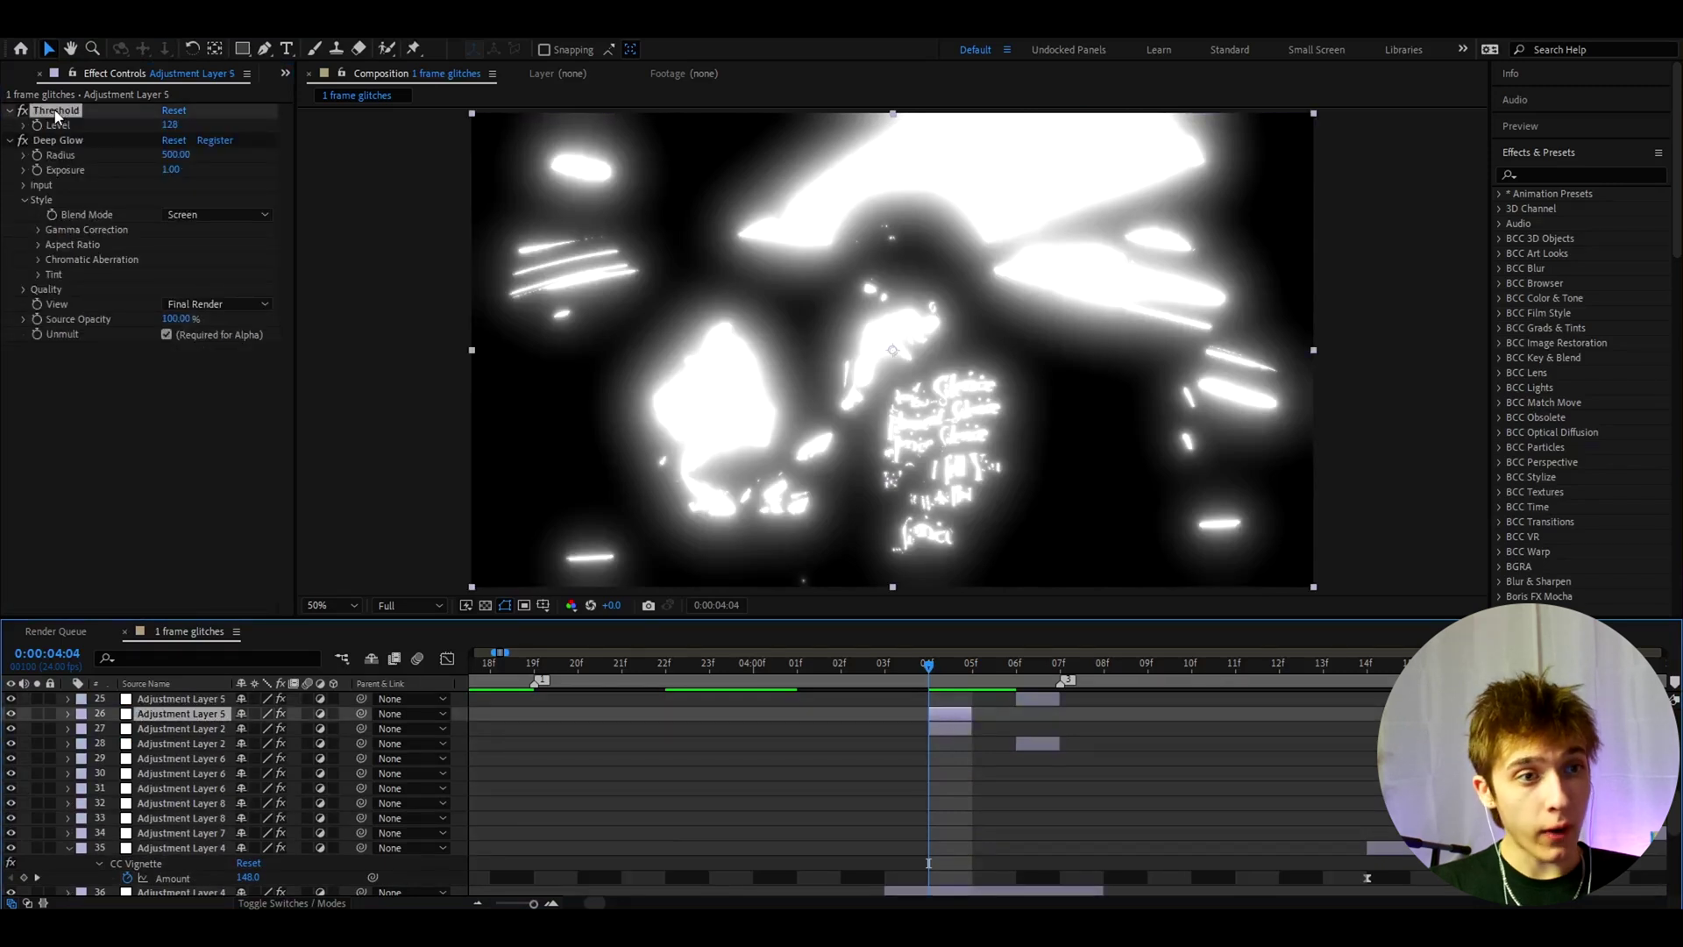
pyautogui.click(52, 140)
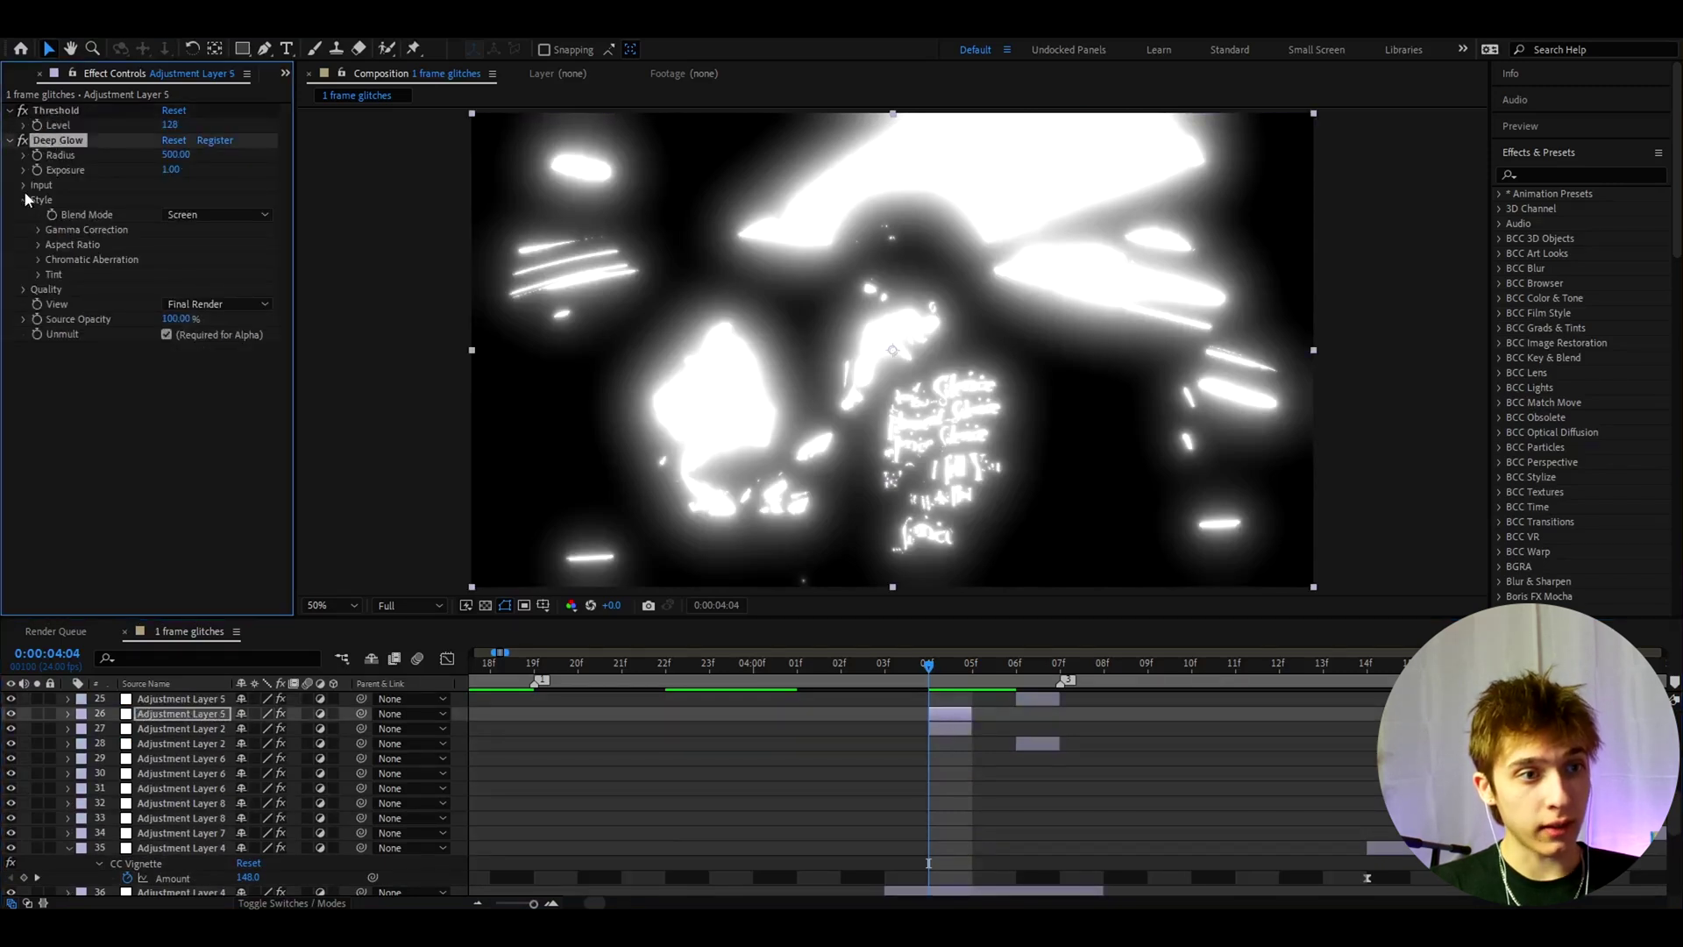
pyautogui.click(23, 185)
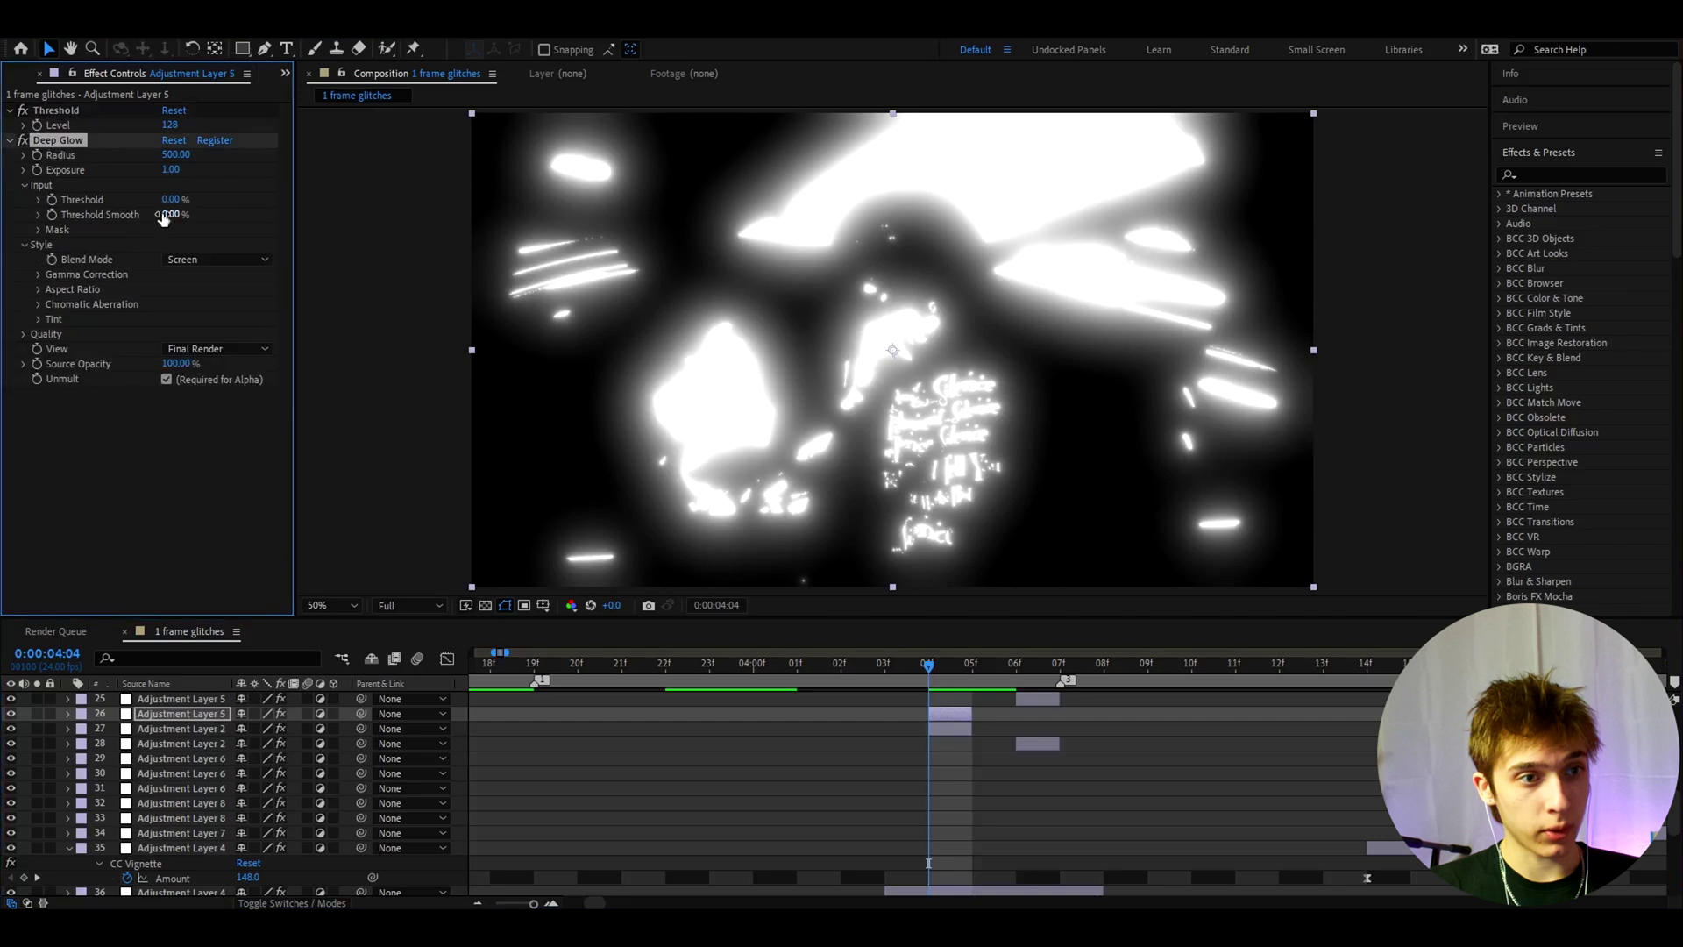
# - Review the Threshold layer and the CC Vignette layer beneath it at 0:00:04:04, comparing them with the preceding frame
pyautogui.click(24, 185)
pyautogui.click(55, 111)
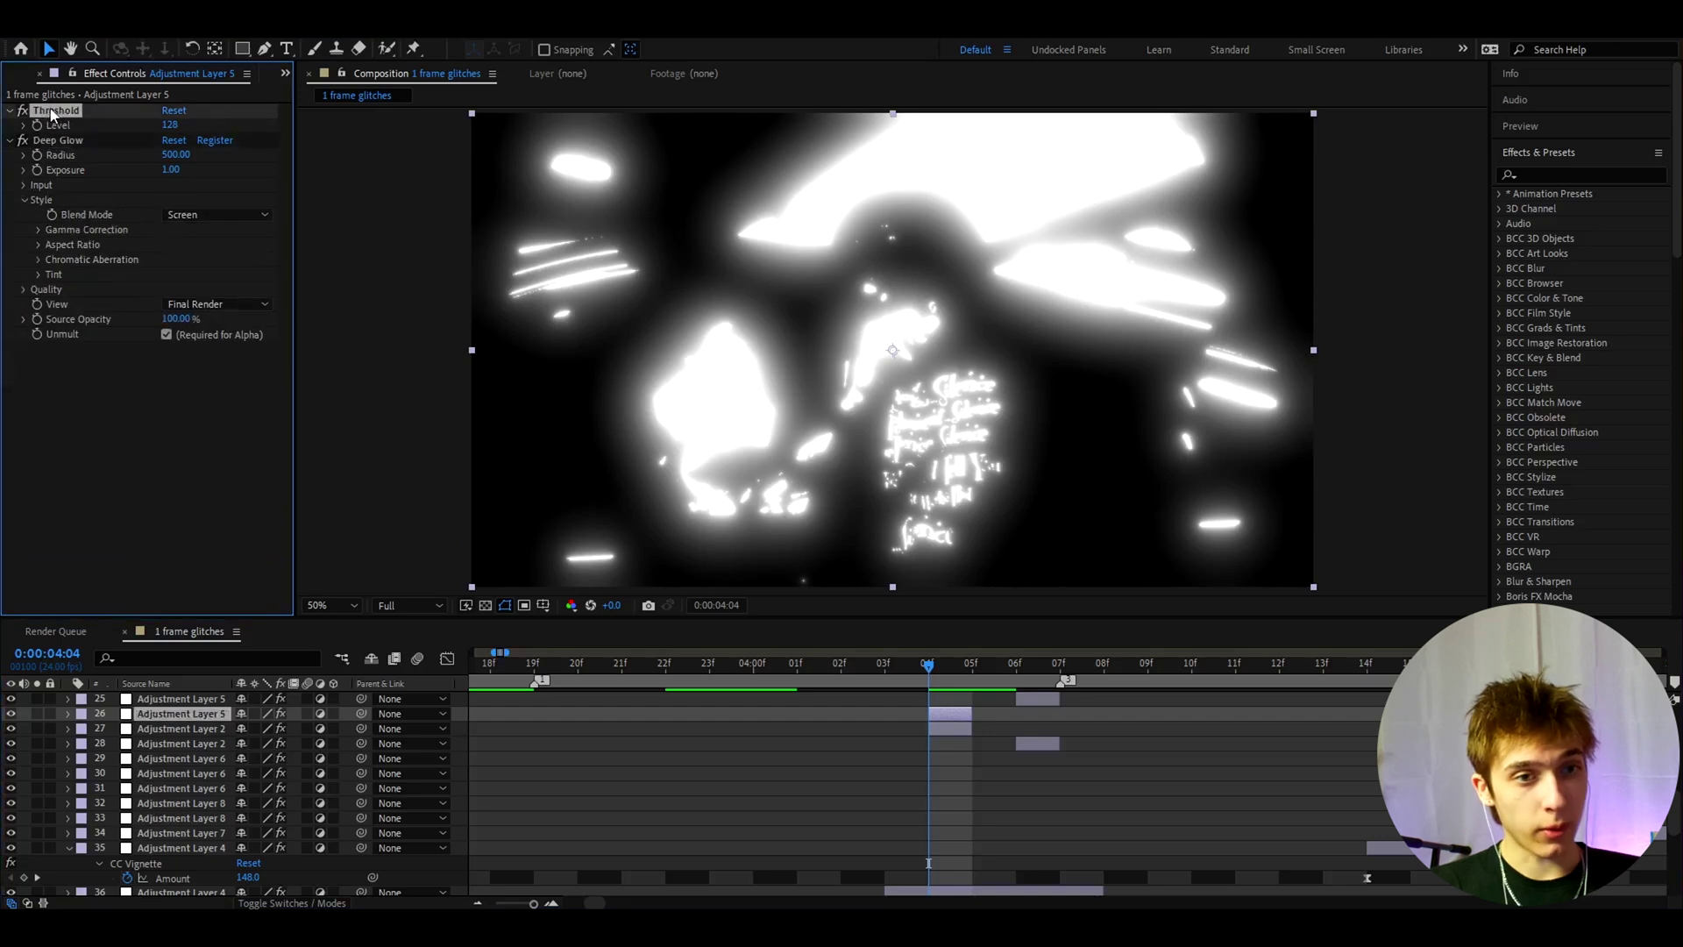
pyautogui.click(882, 674)
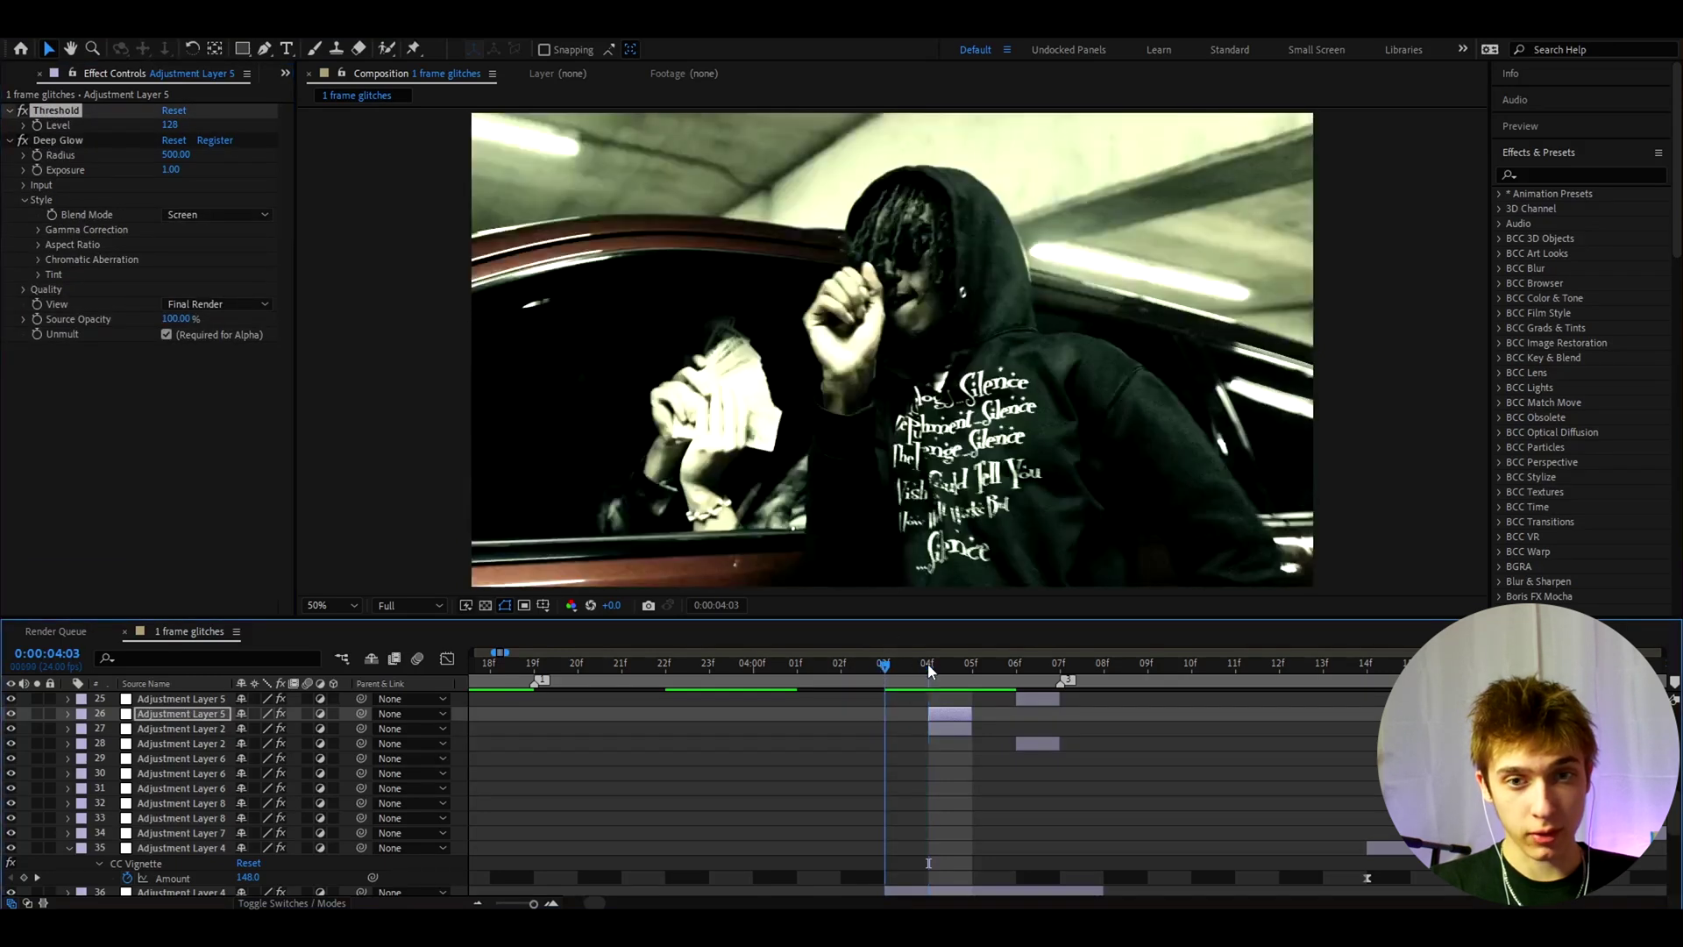
pyautogui.click(931, 671)
pyautogui.click(936, 726)
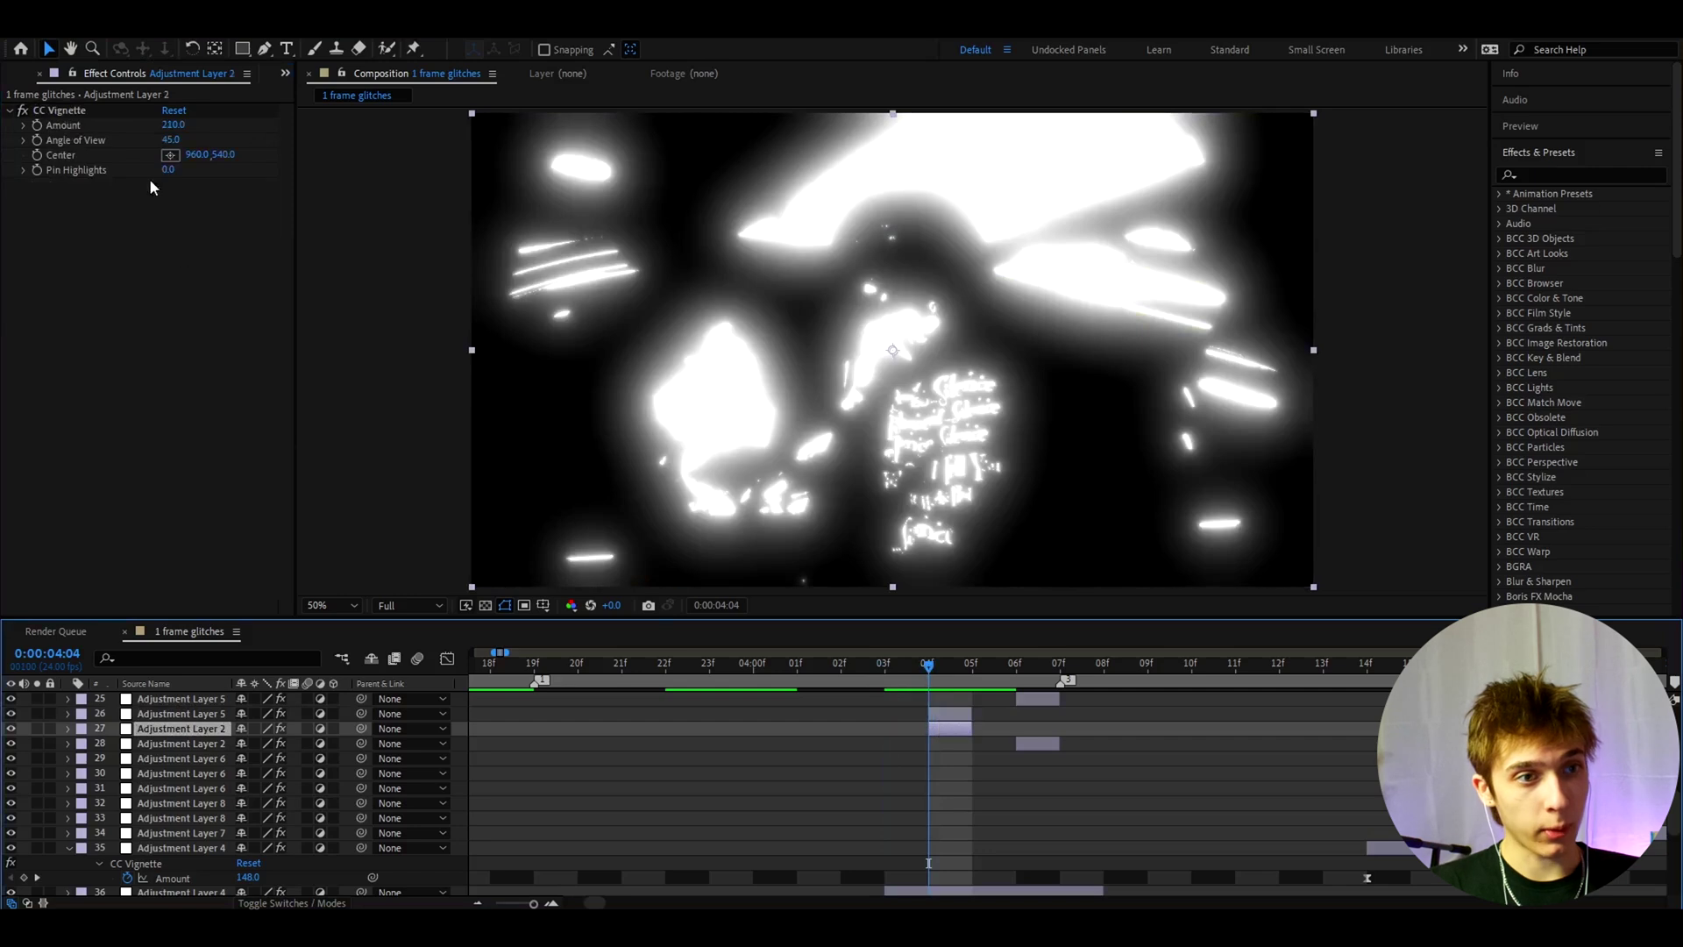
pyautogui.click(67, 112)
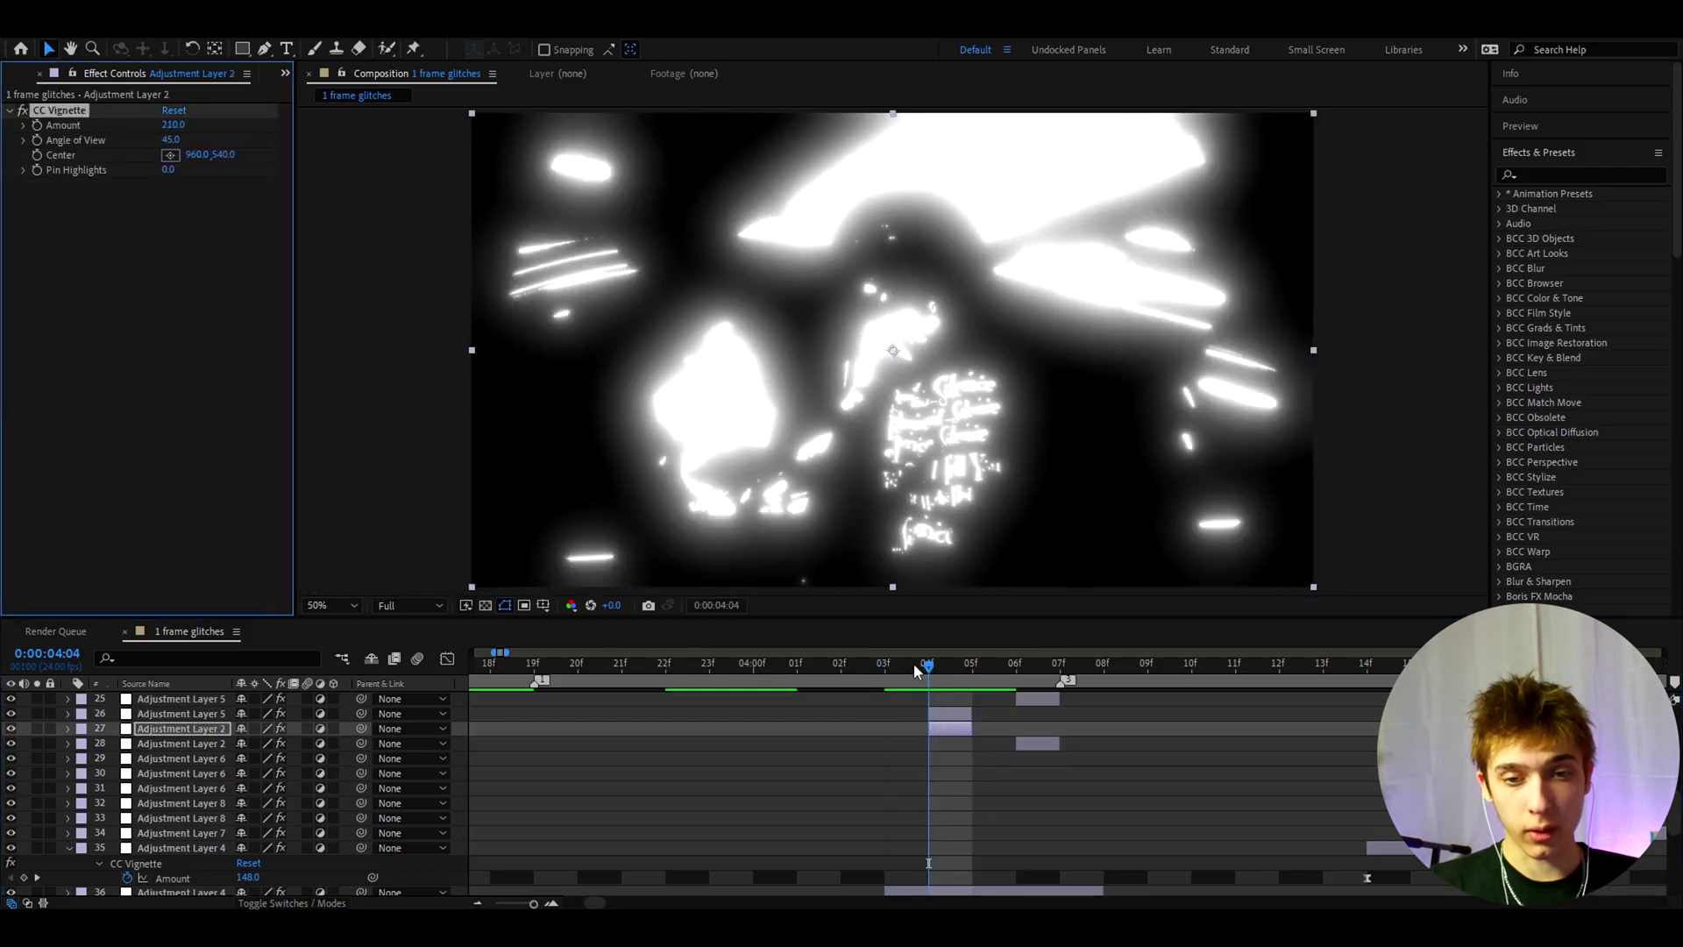
# - On the one-frame Motion Tile layer at 0:00:04:05, return the vertical Tile Center to 540 and shift it to 826
pyautogui.moveTo(913, 668); pyautogui.dragTo(986, 690)
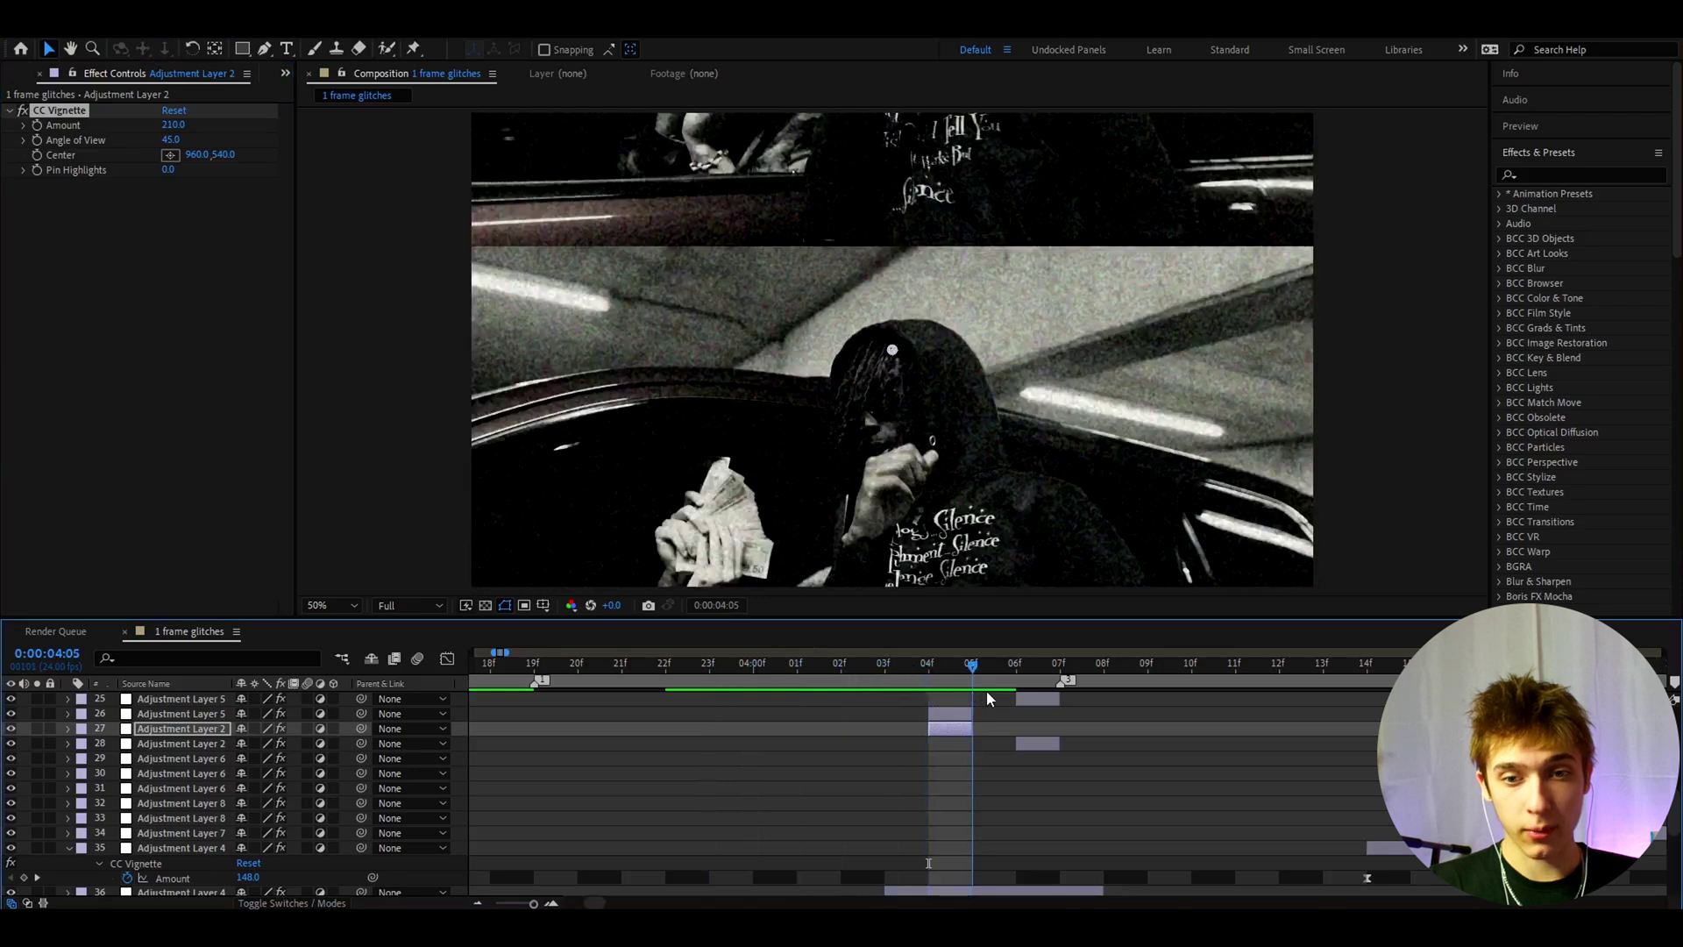
pyautogui.scroll(3, 986, 752)
pyautogui.click(980, 819)
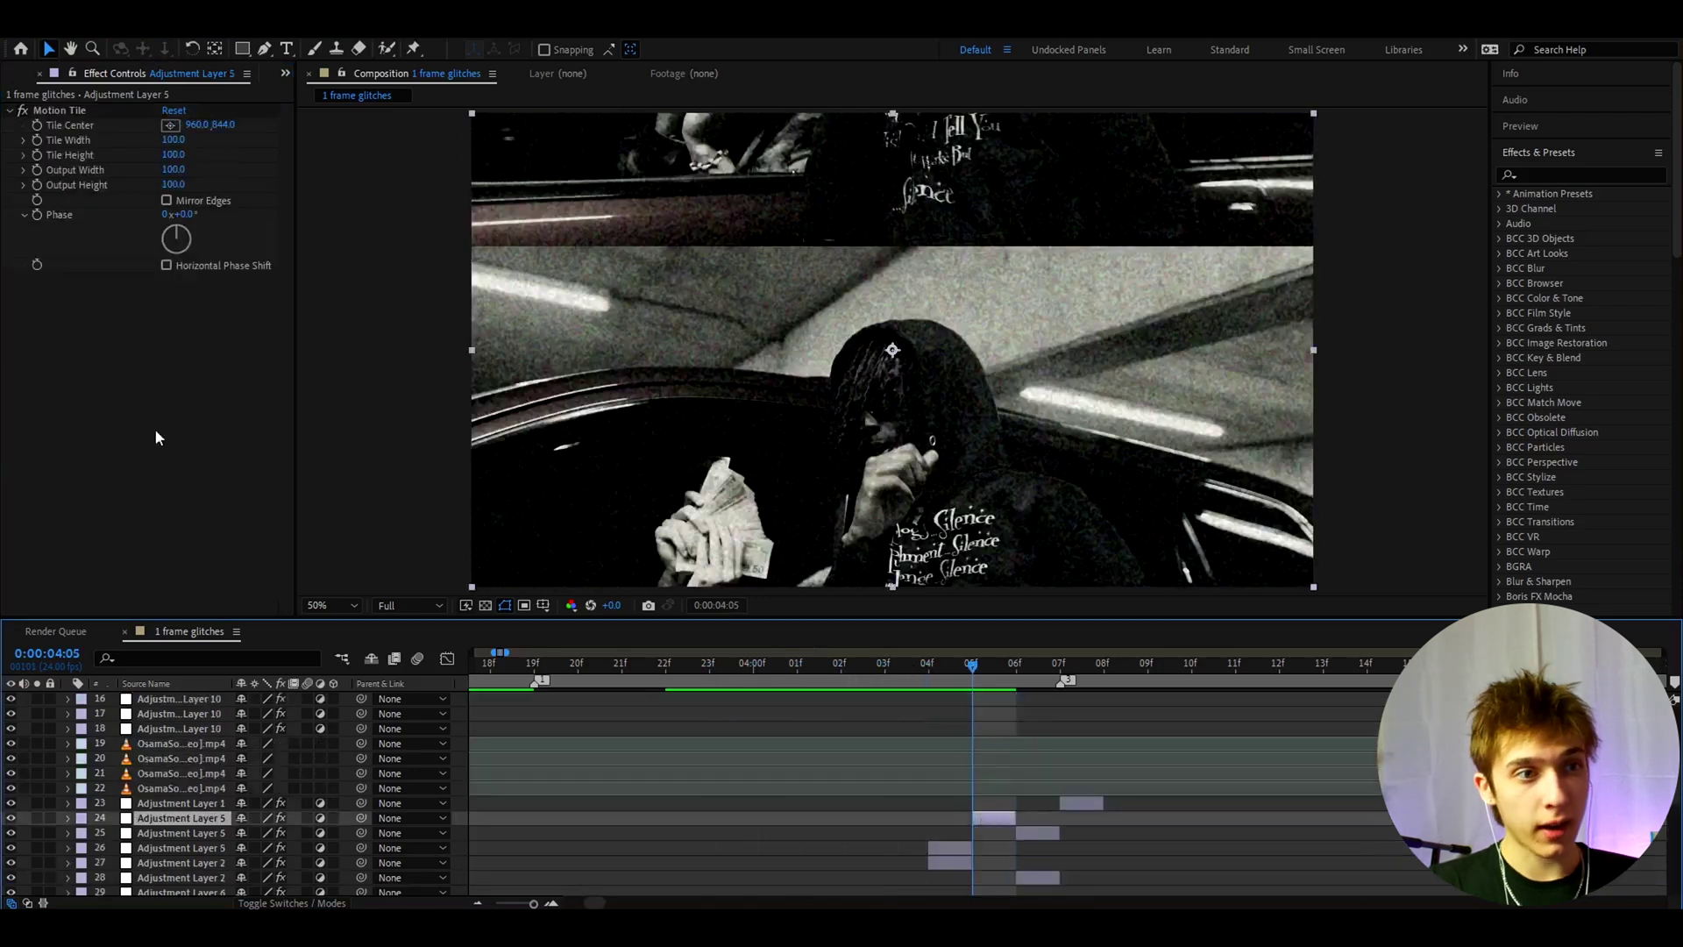
pyautogui.click(58, 111)
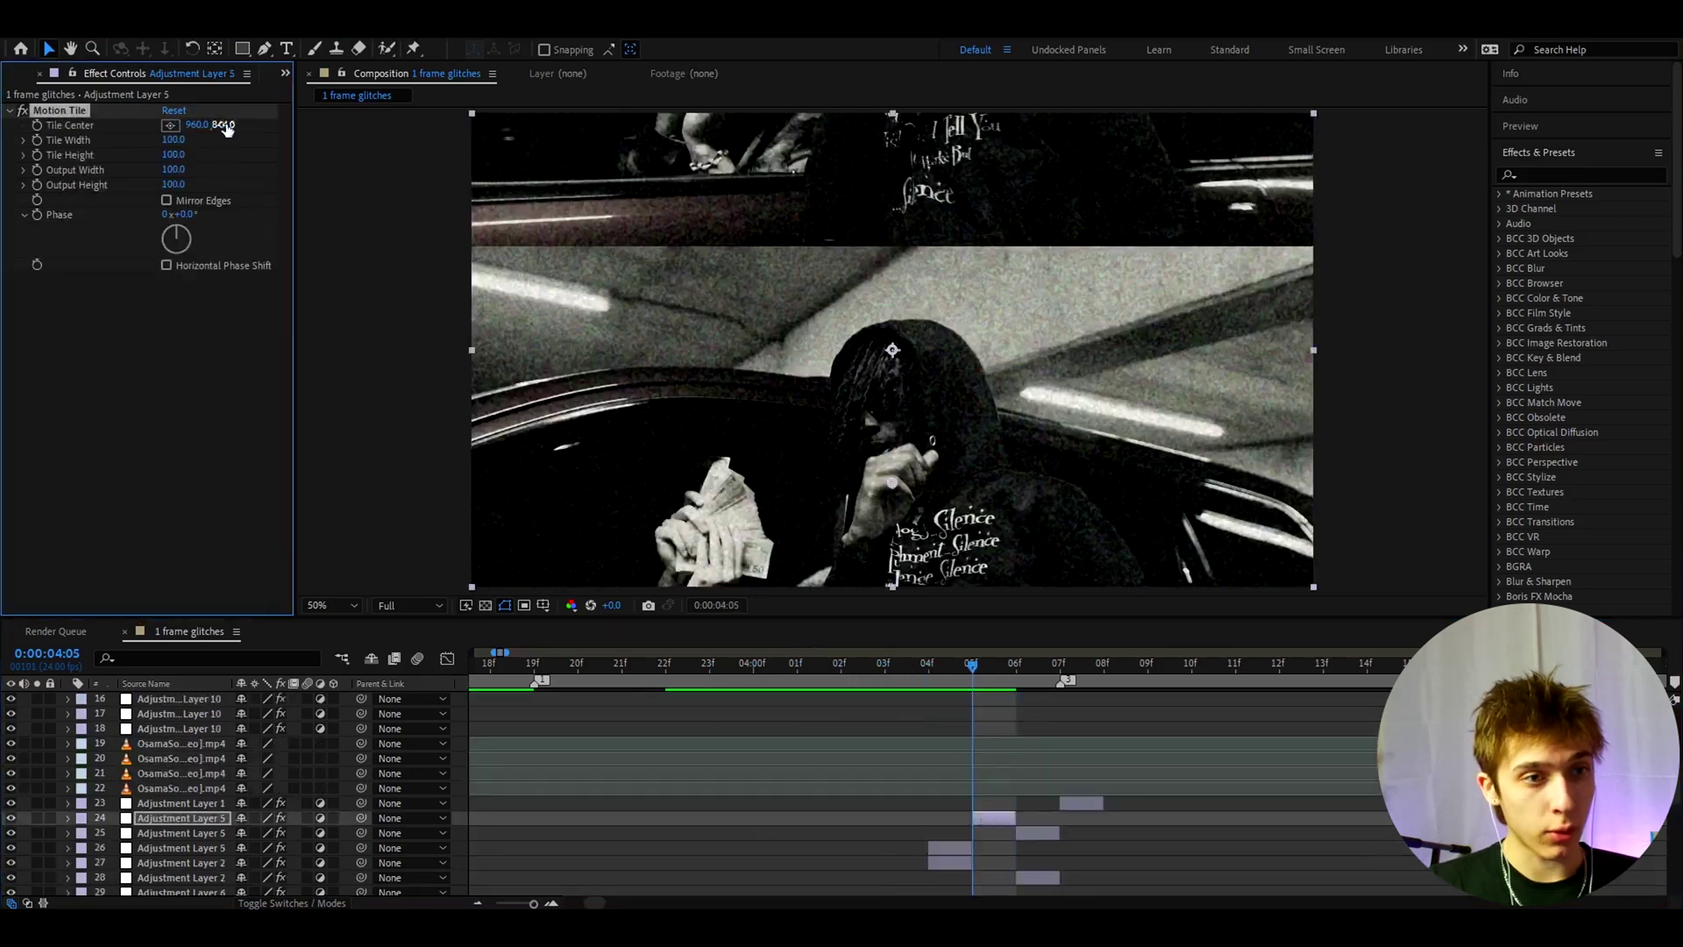
pyautogui.moveTo(190, 122); pyautogui.dragTo(78, 121)
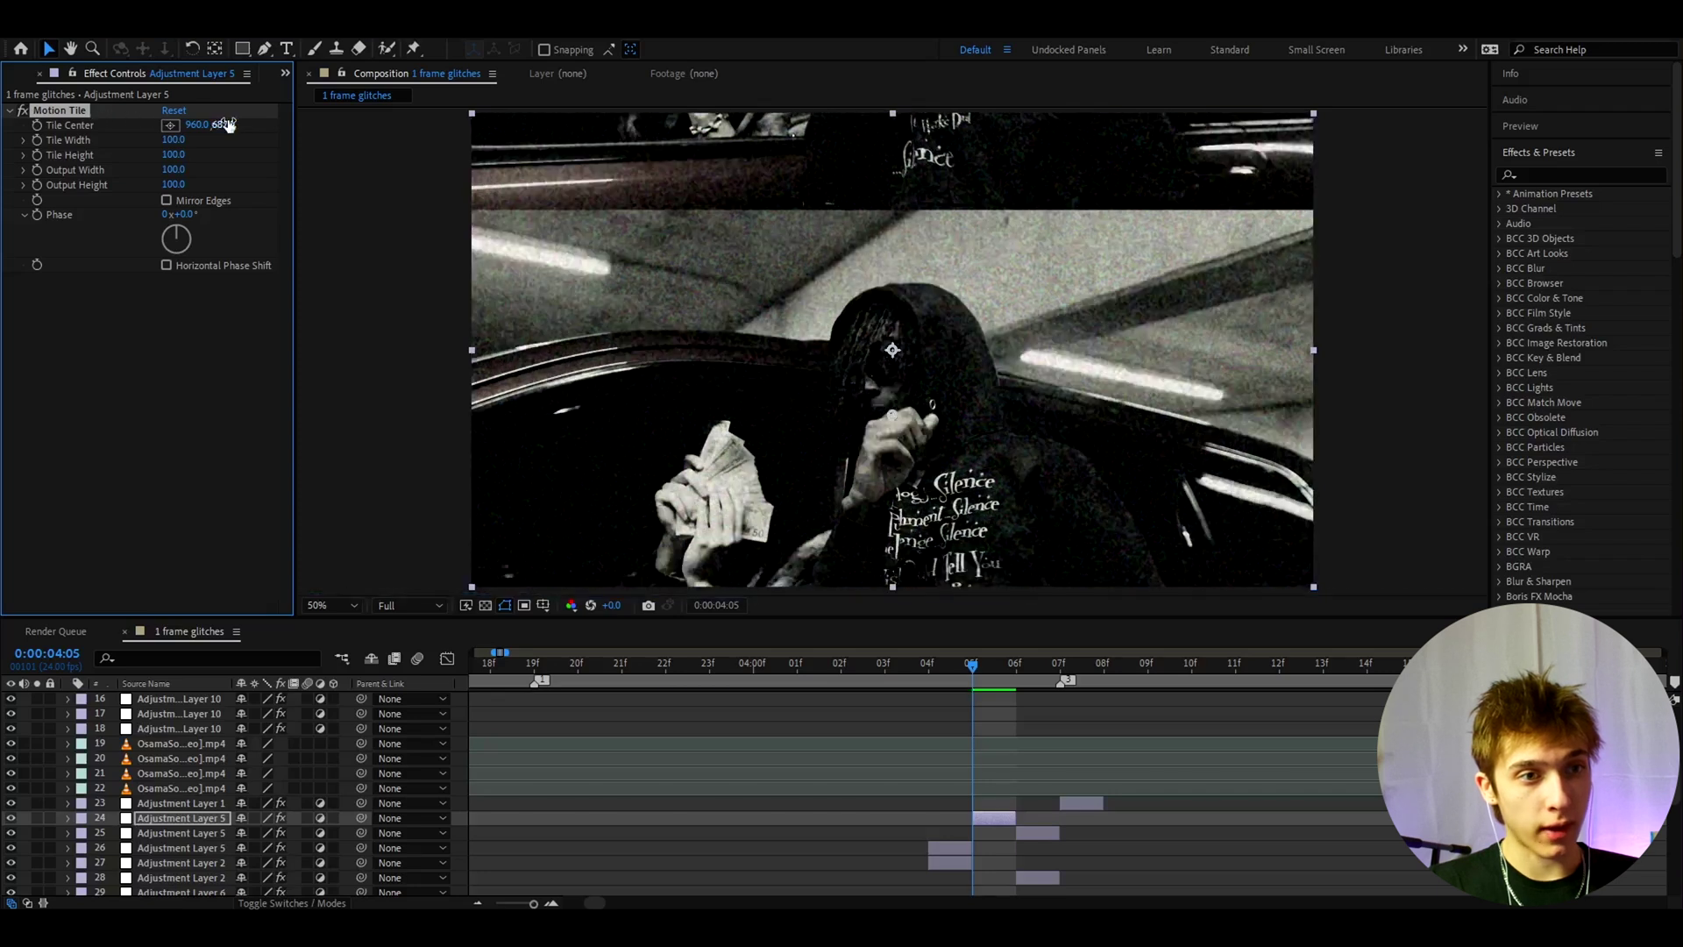
pyautogui.click(224, 124)
pyautogui.write('480')
pyautogui.press('Return')
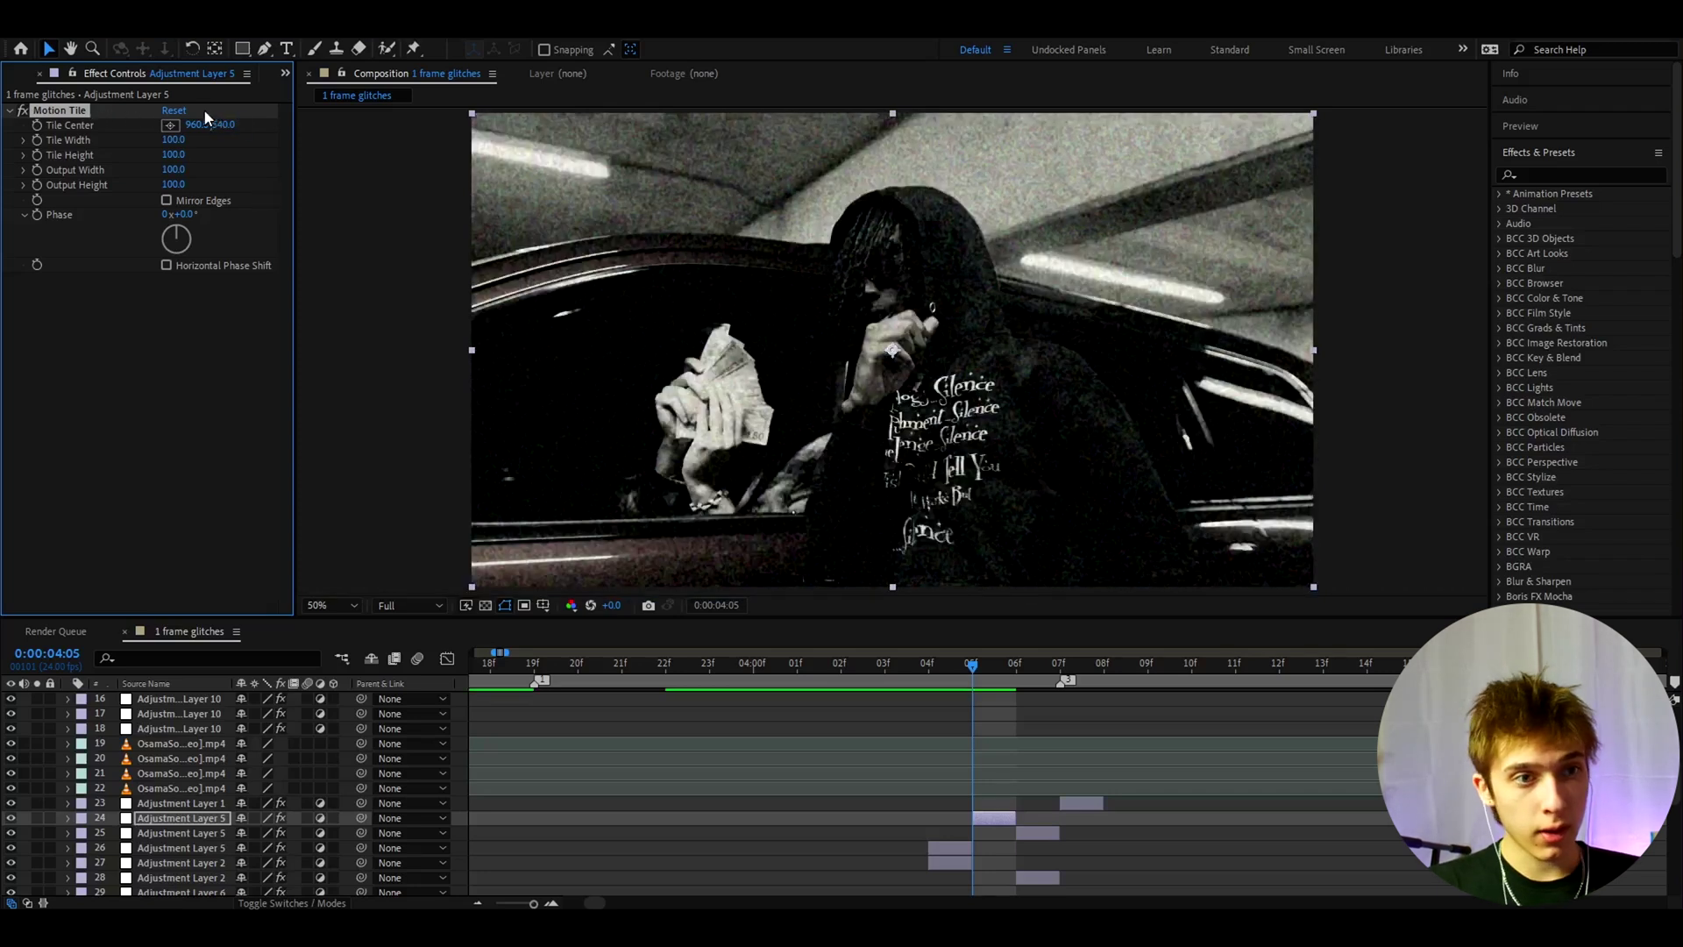
pyautogui.moveTo(292, 127); pyautogui.dragTo(572, 127)
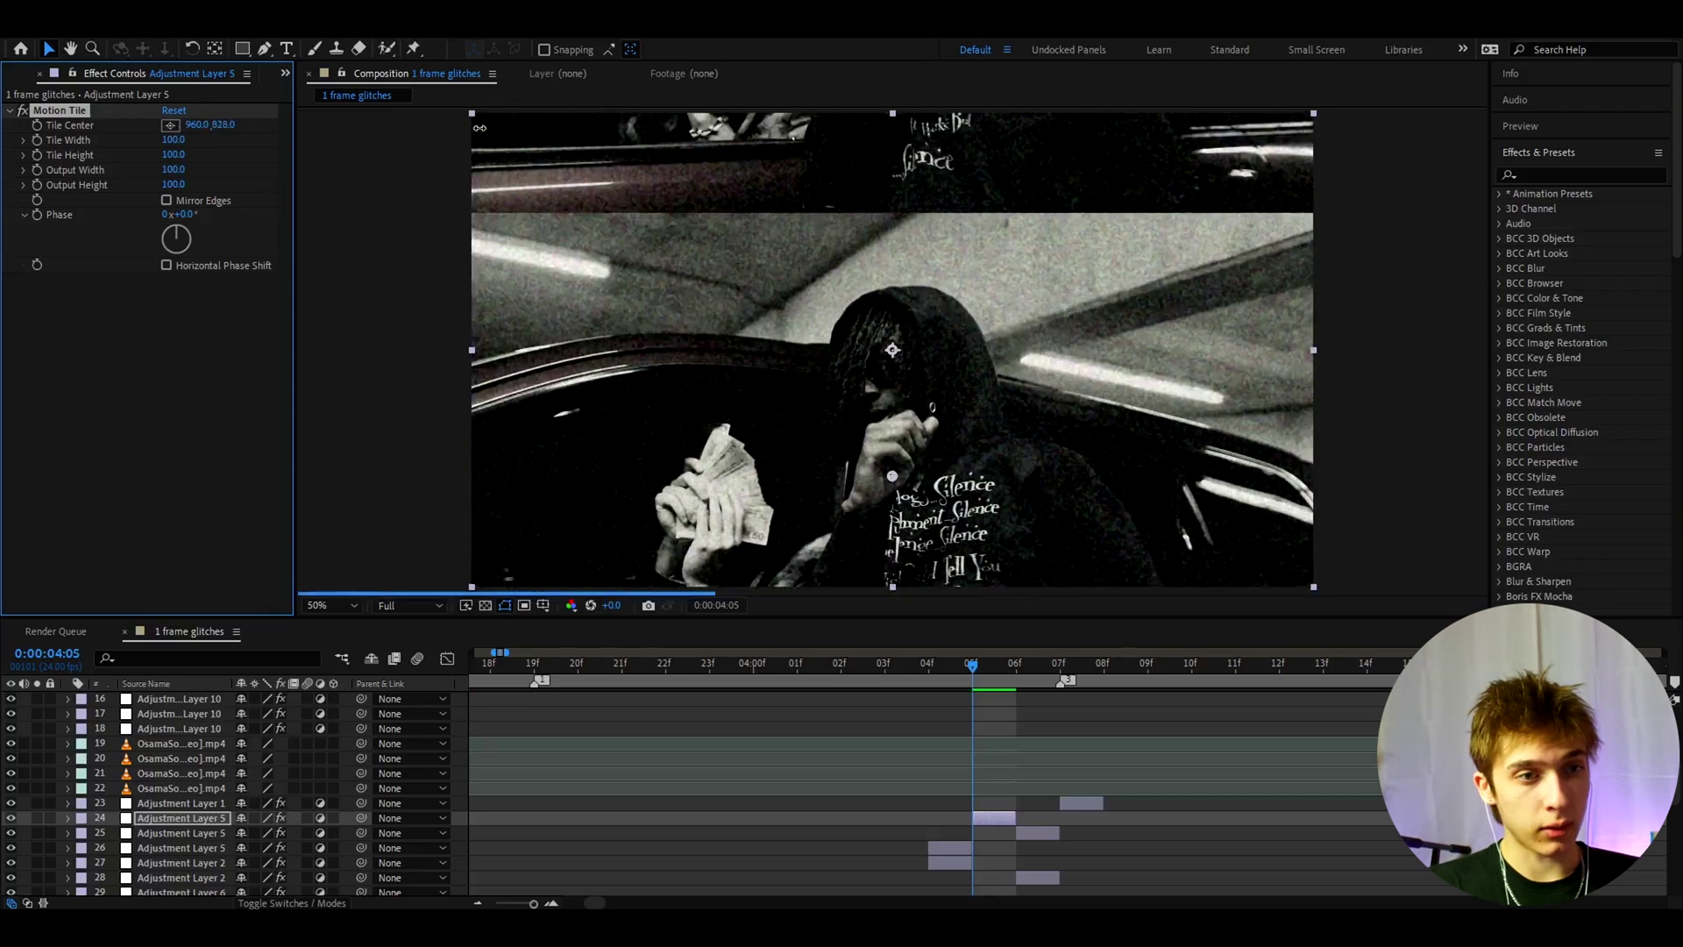
# - Examine the Threshold, Deep Glow and CC Vignette layers at 0:00:04:06 and the Invert layer at 0:00:04:07
pyautogui.click(1015, 666)
pyautogui.click(1015, 834)
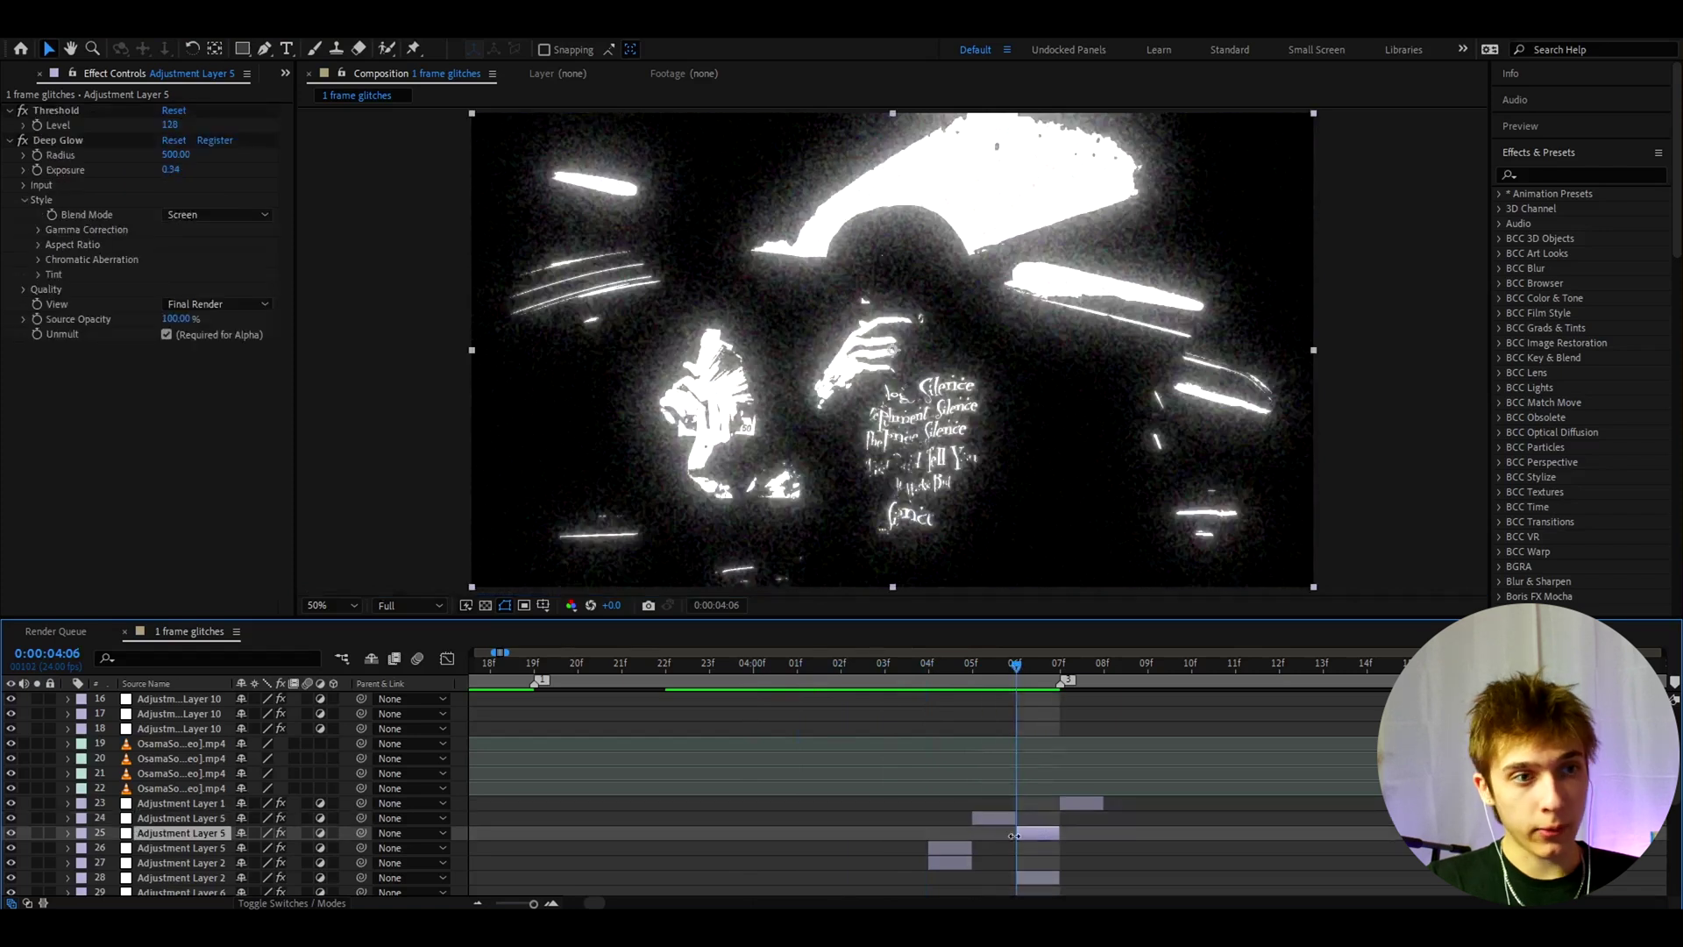
pyautogui.click(66, 114)
pyautogui.click(53, 140)
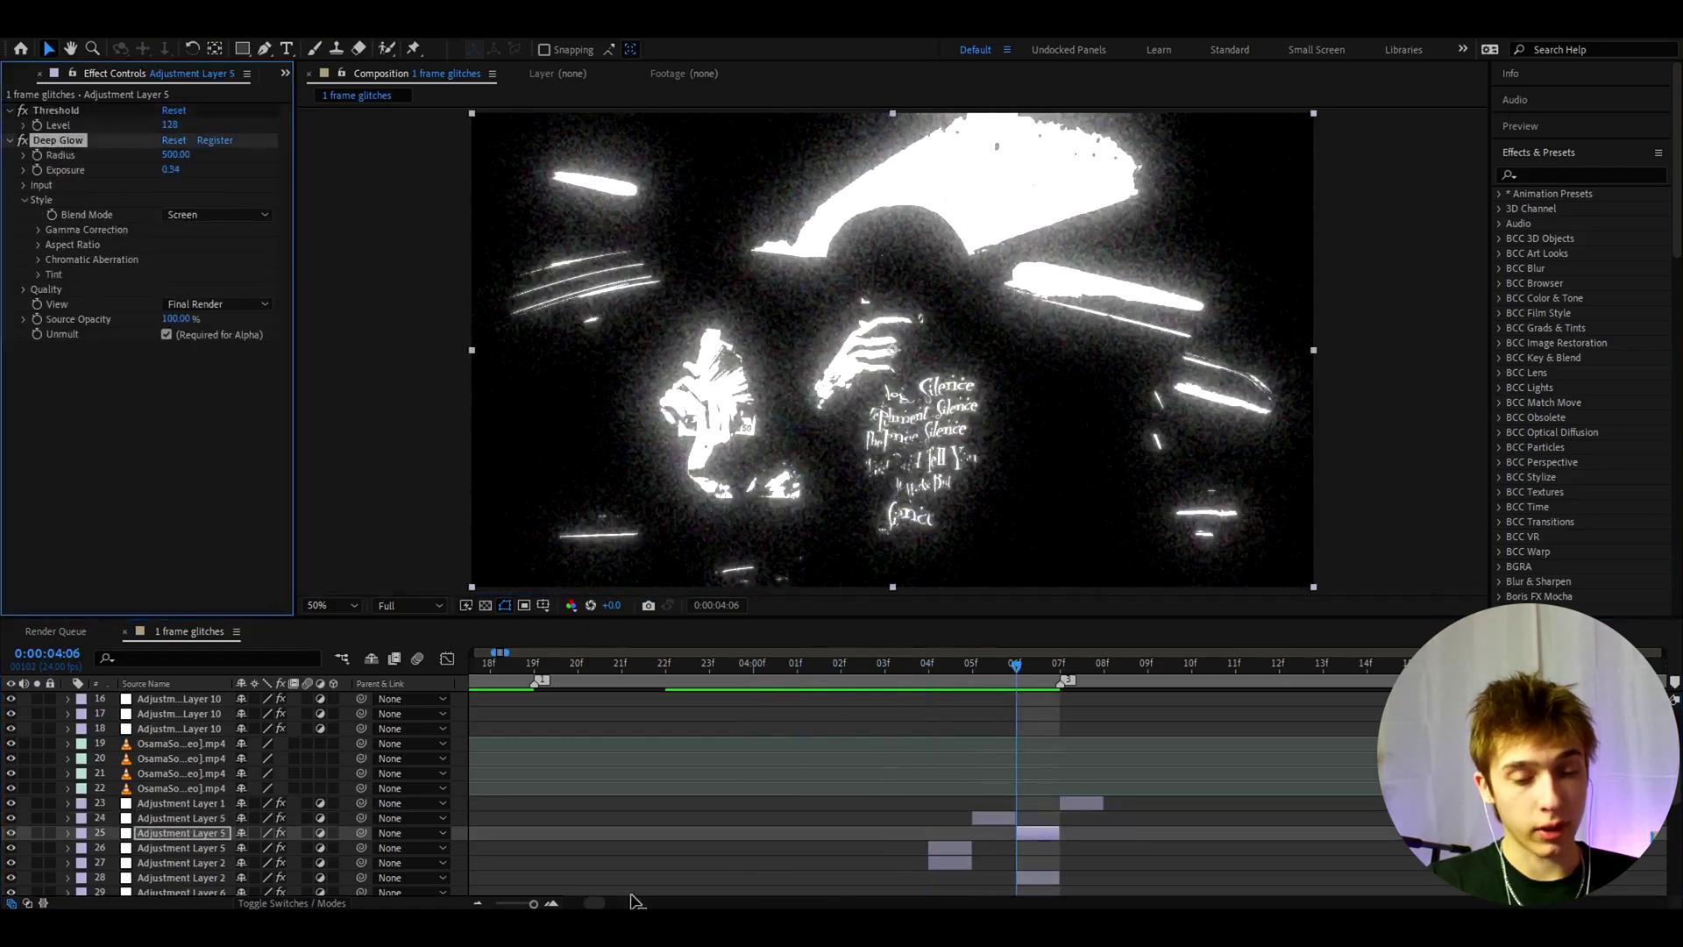
pyautogui.scroll(-1, 1057, 858)
pyautogui.click(1035, 835)
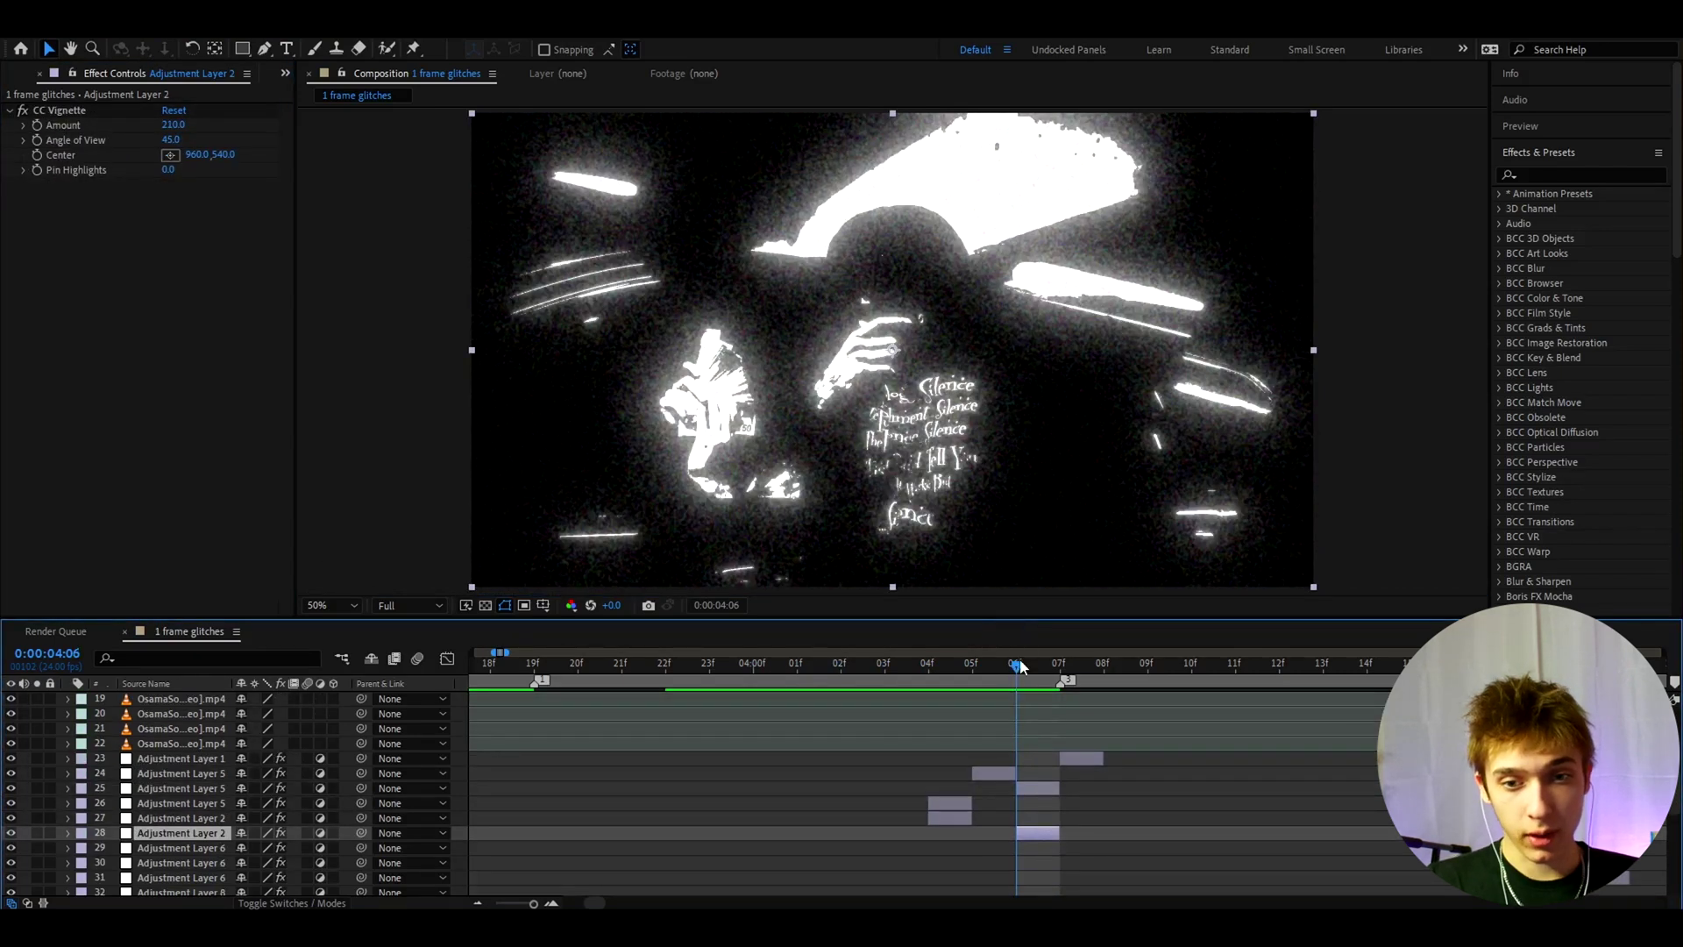
pyautogui.click(1059, 663)
pyautogui.click(1086, 759)
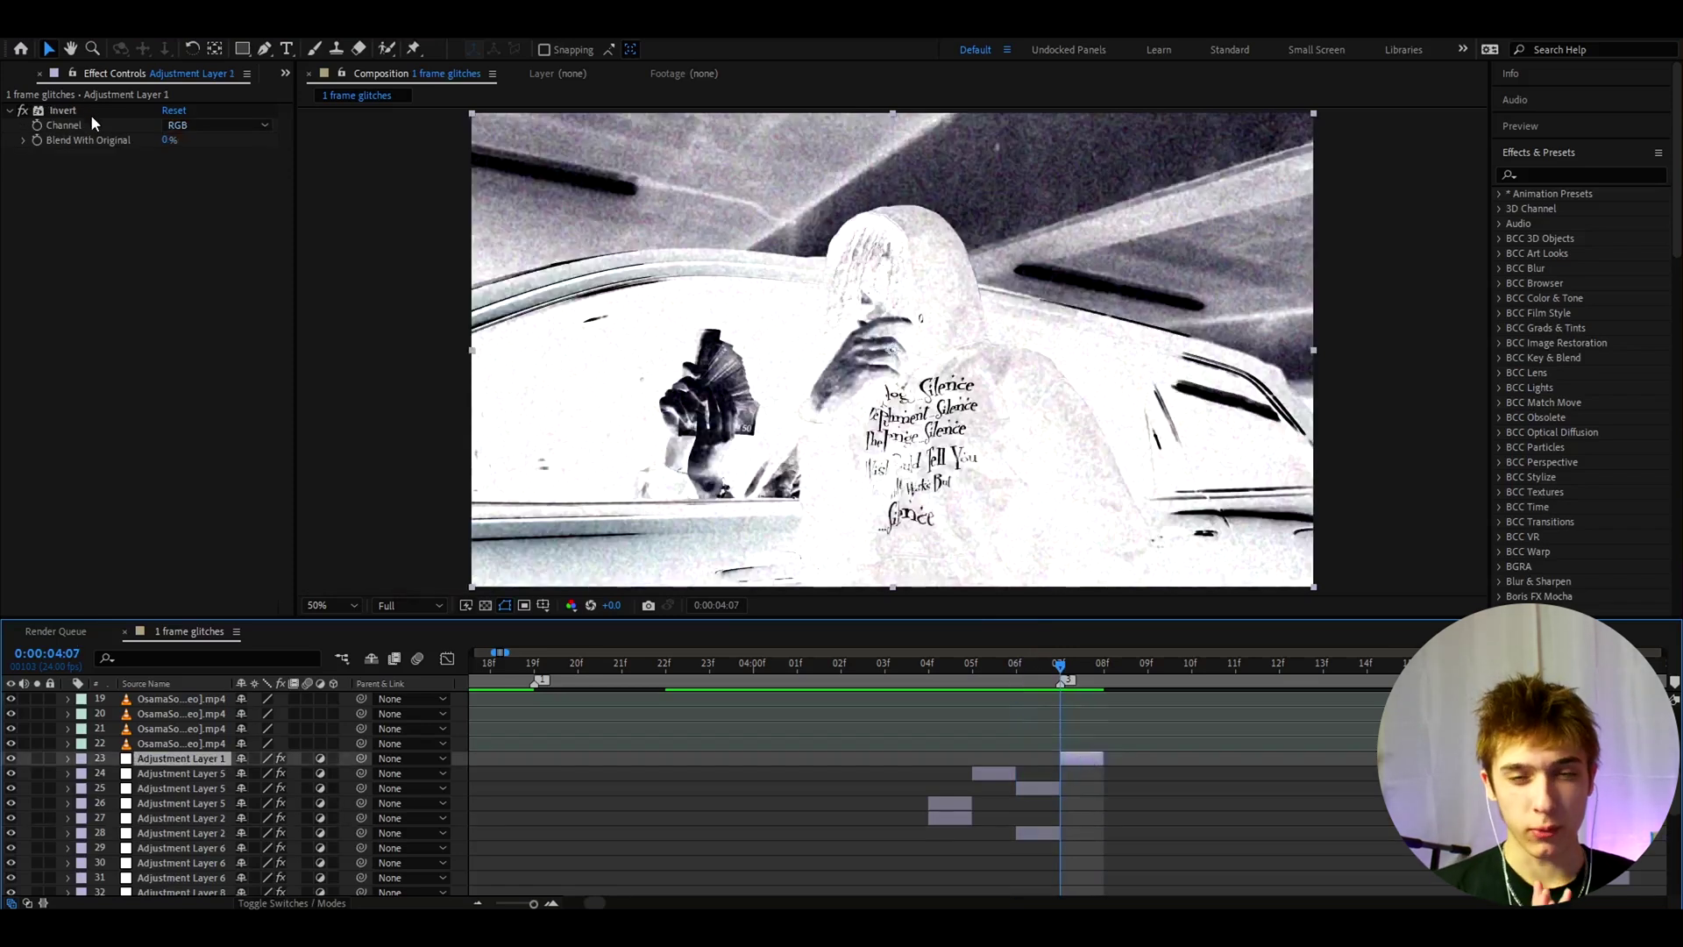
# - At 0:00:04:01, create a new adjustment layer and apply Threshold and Deep Glow to it
pyautogui.moveTo(1061, 671); pyautogui.dragTo(797, 666)
pyautogui.click(949, 803)
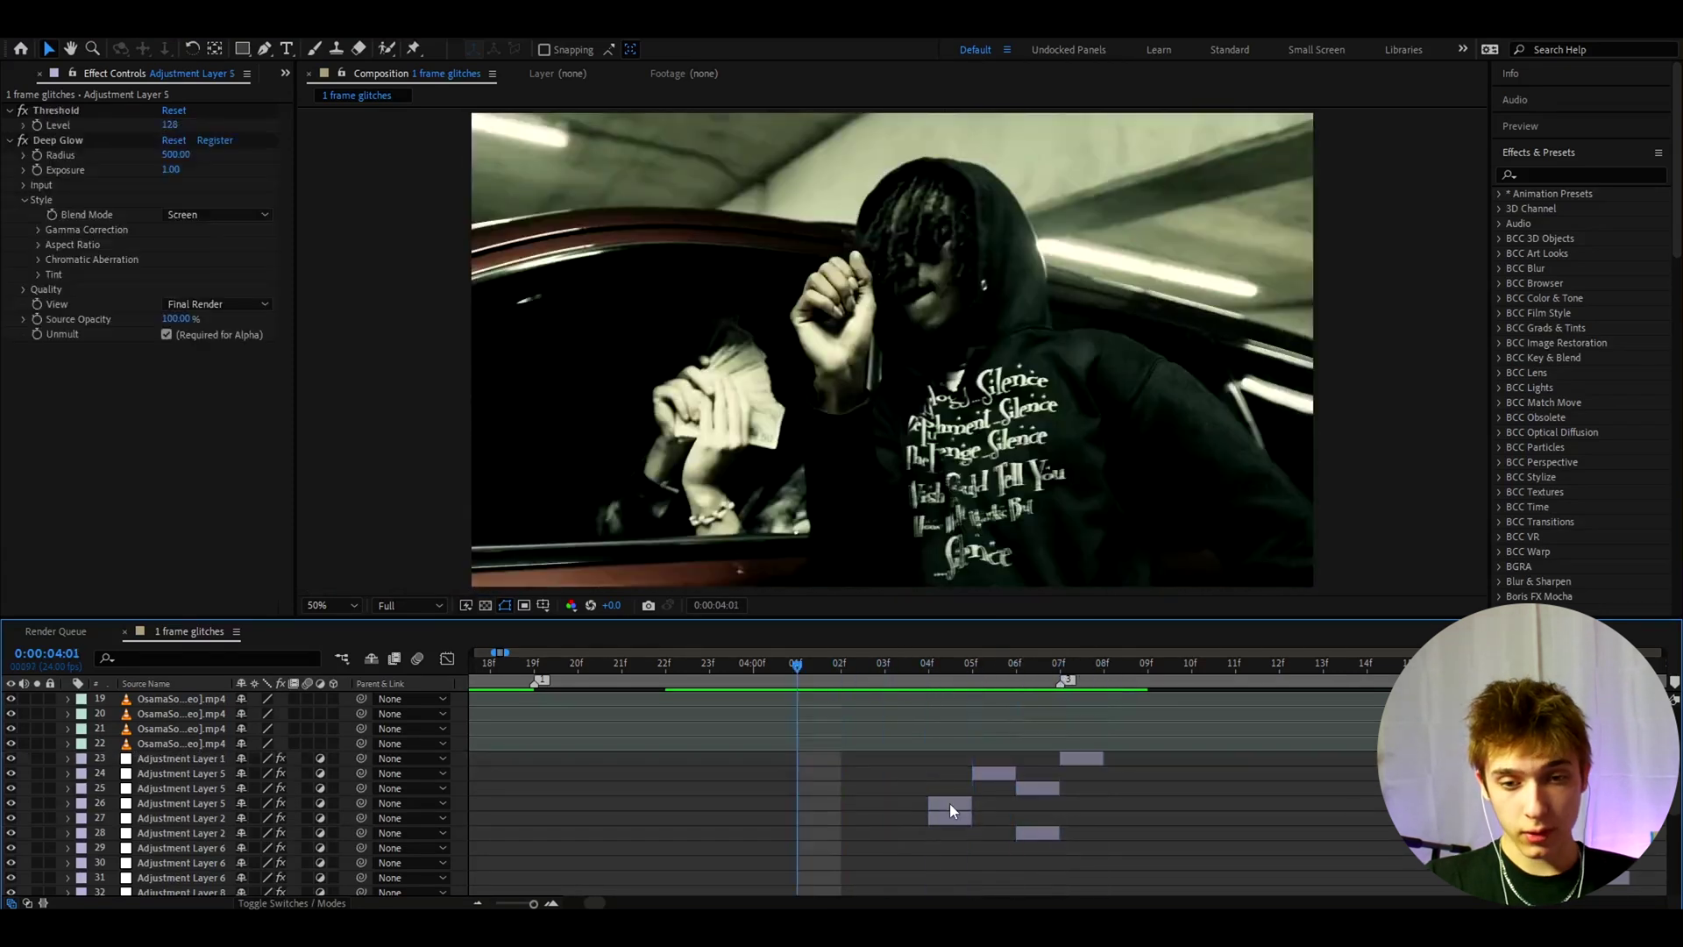
pyautogui.hotkey('ctrl', 'alt', 'y')
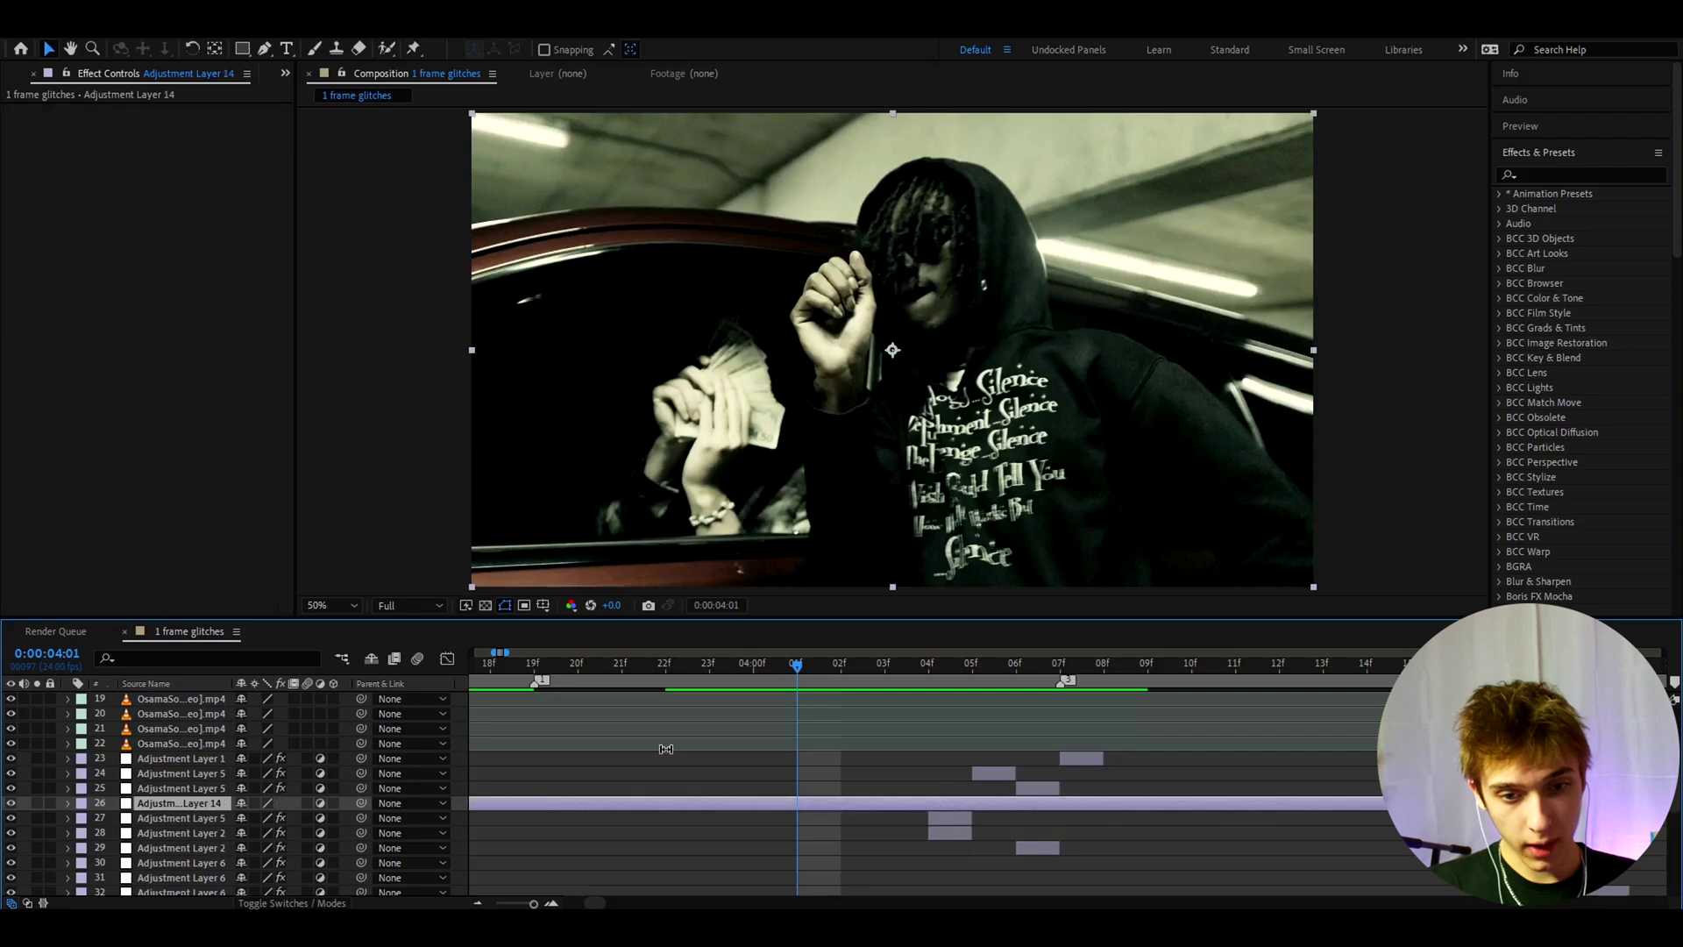
pyautogui.hotkey('ctrl', 'space')
pyautogui.write('thres')
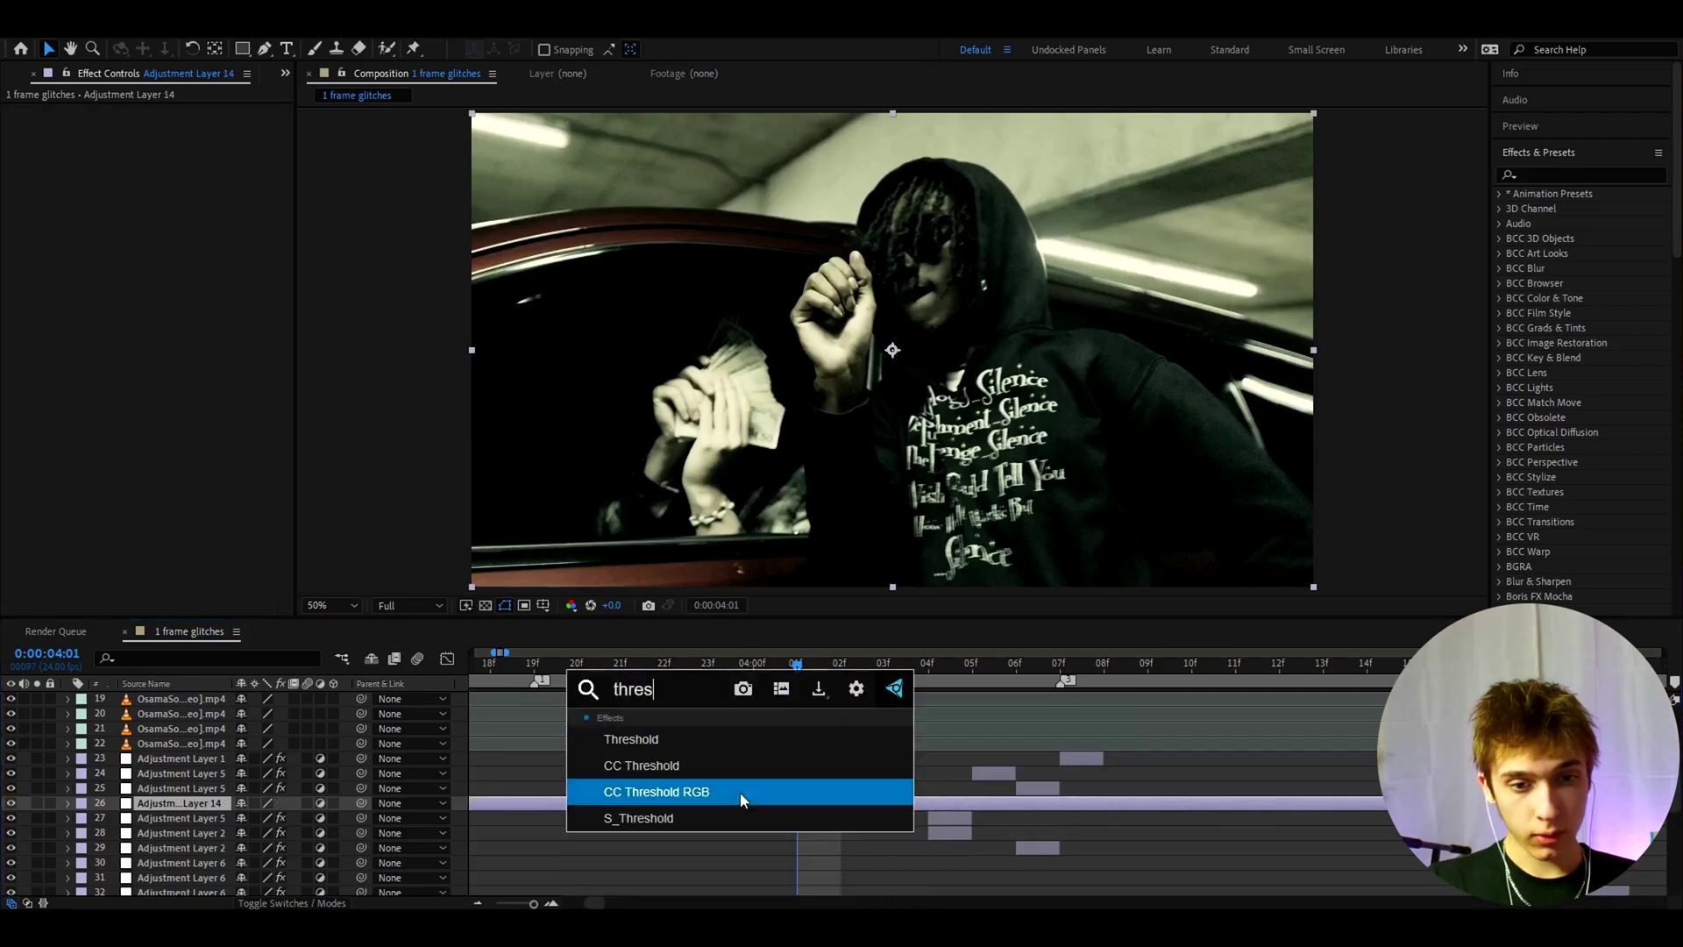
pyautogui.click(719, 740)
pyautogui.hotkey('ctrl', 'space')
pyautogui.write('de')
pyautogui.click(595, 681)
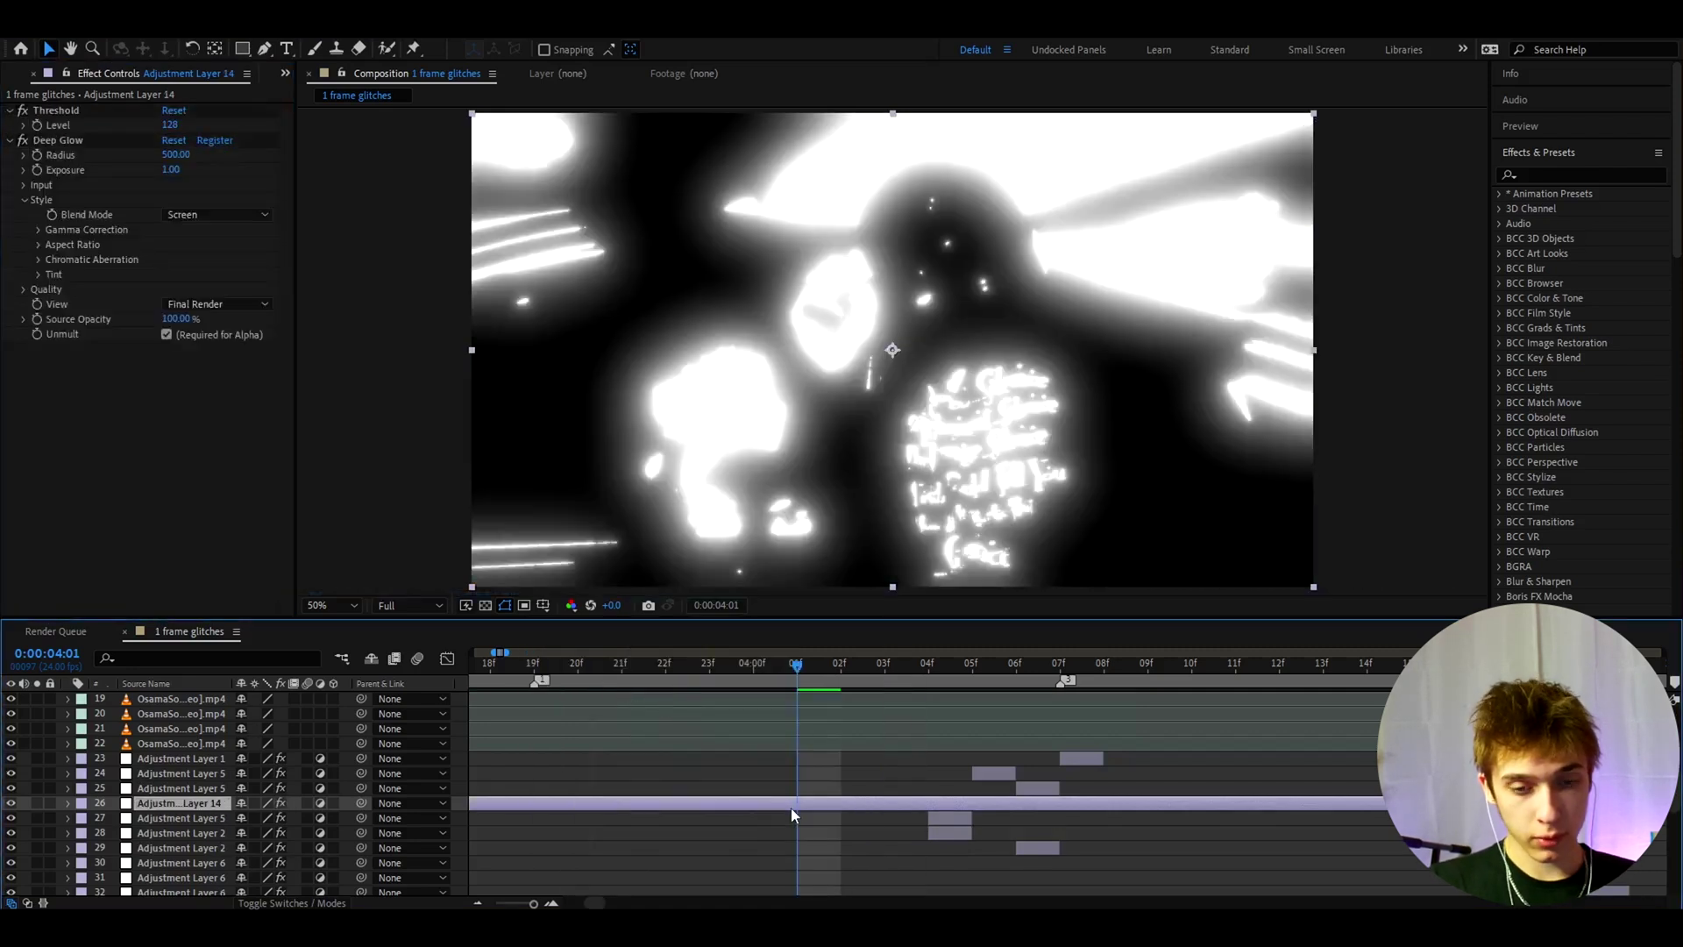
# - Trim the new Threshold adjustment layer to the single frame at 0:00:04:01, deleting the part before it
pyautogui.hotkey('ctrl', 'shift', 'd')
pyautogui.click(780, 814)
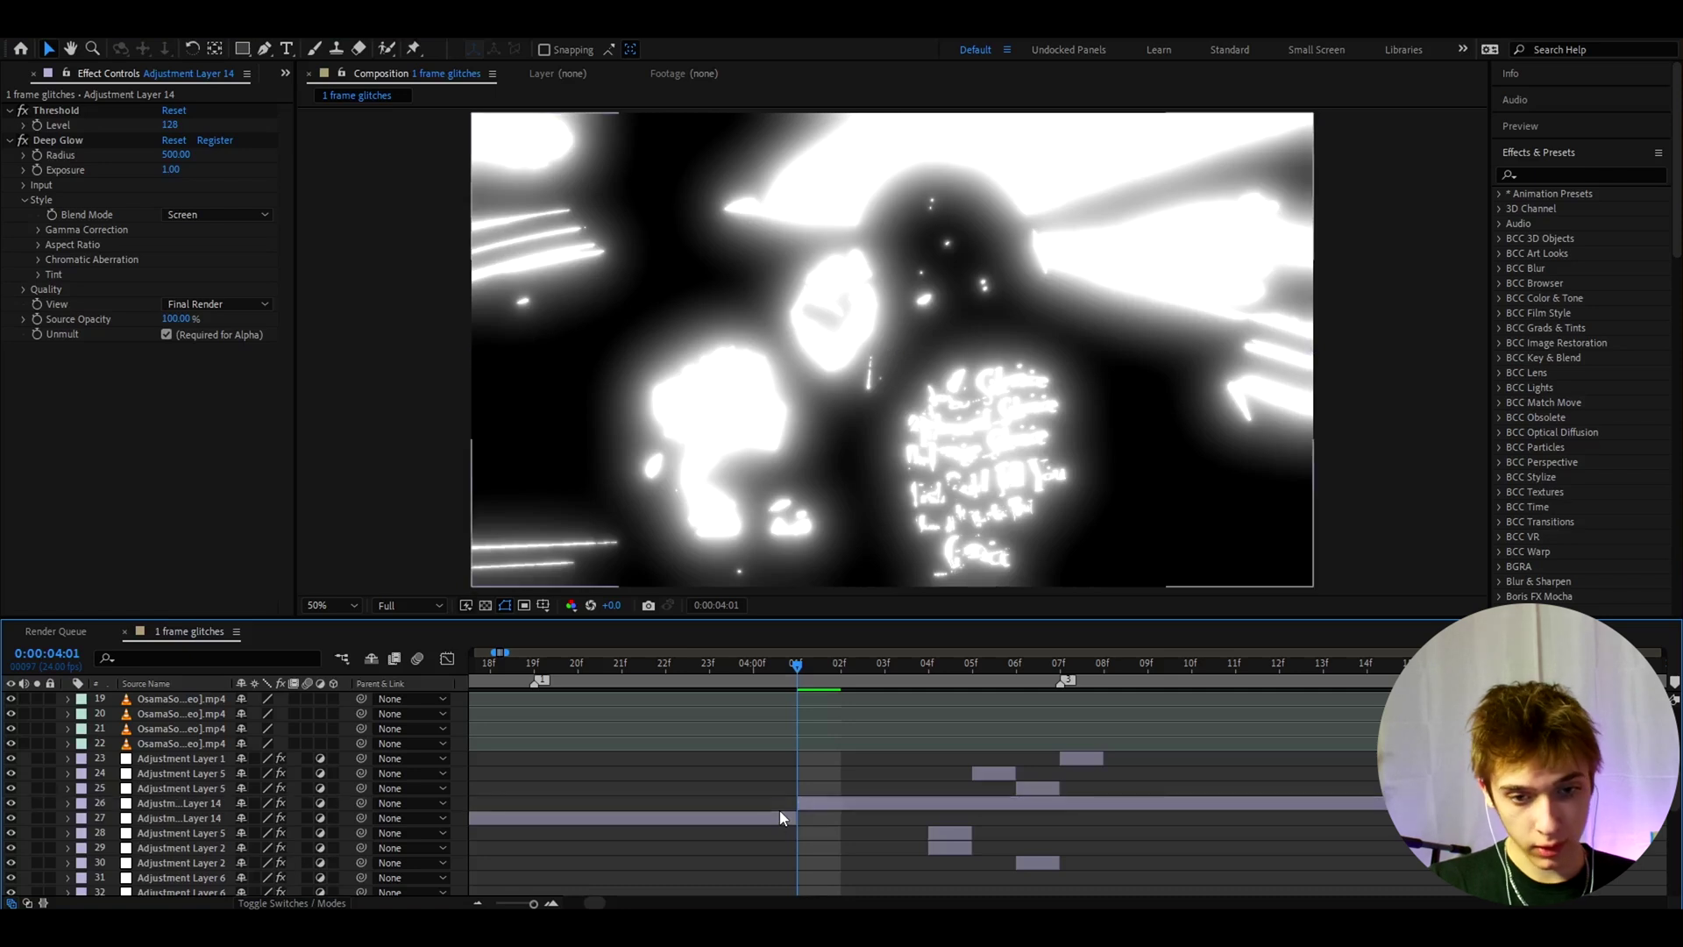
pyautogui.press('Delete')
pyautogui.moveTo(822, 803)
pyautogui.mouseDown()
pyautogui.moveTo(785, 805)
pyautogui.moveTo(810, 807)
pyautogui.mouseUp()
pyautogui.hotkey('alt', ']')
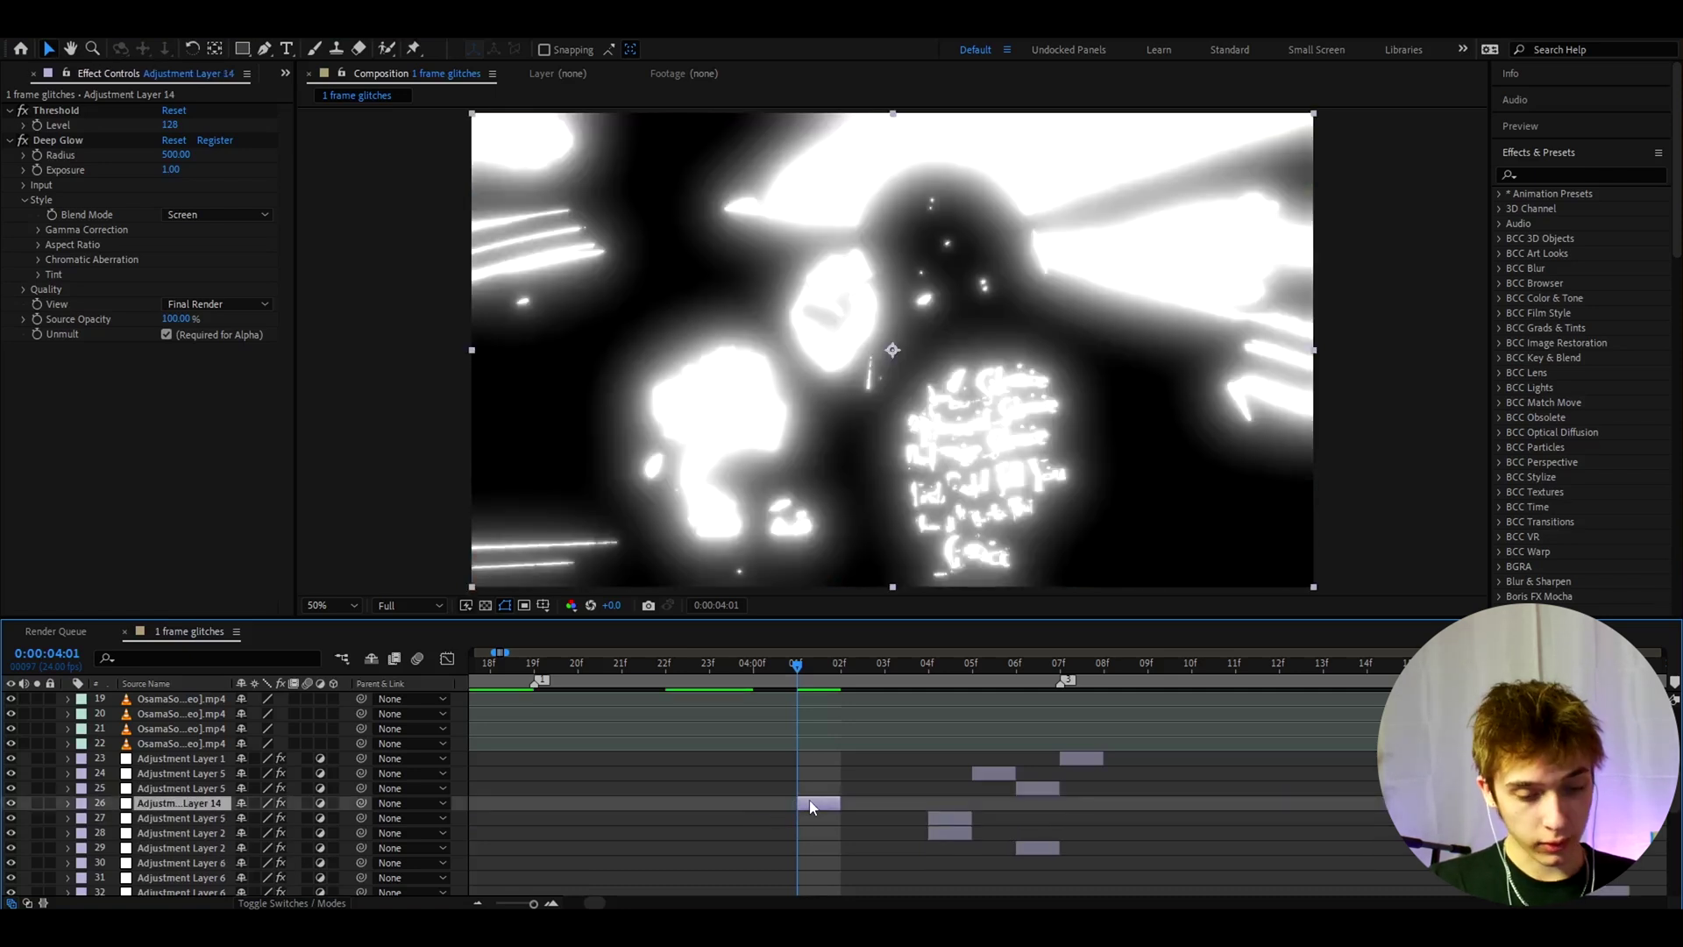
# - Duplicate the one-frame Threshold layer and replace the lower copy's effects with CC Vignette, Amount 194
pyautogui.hotkey('ctrl', 'd')
pyautogui.click(67, 140)
pyautogui.hotkey('ctrl', 'a')
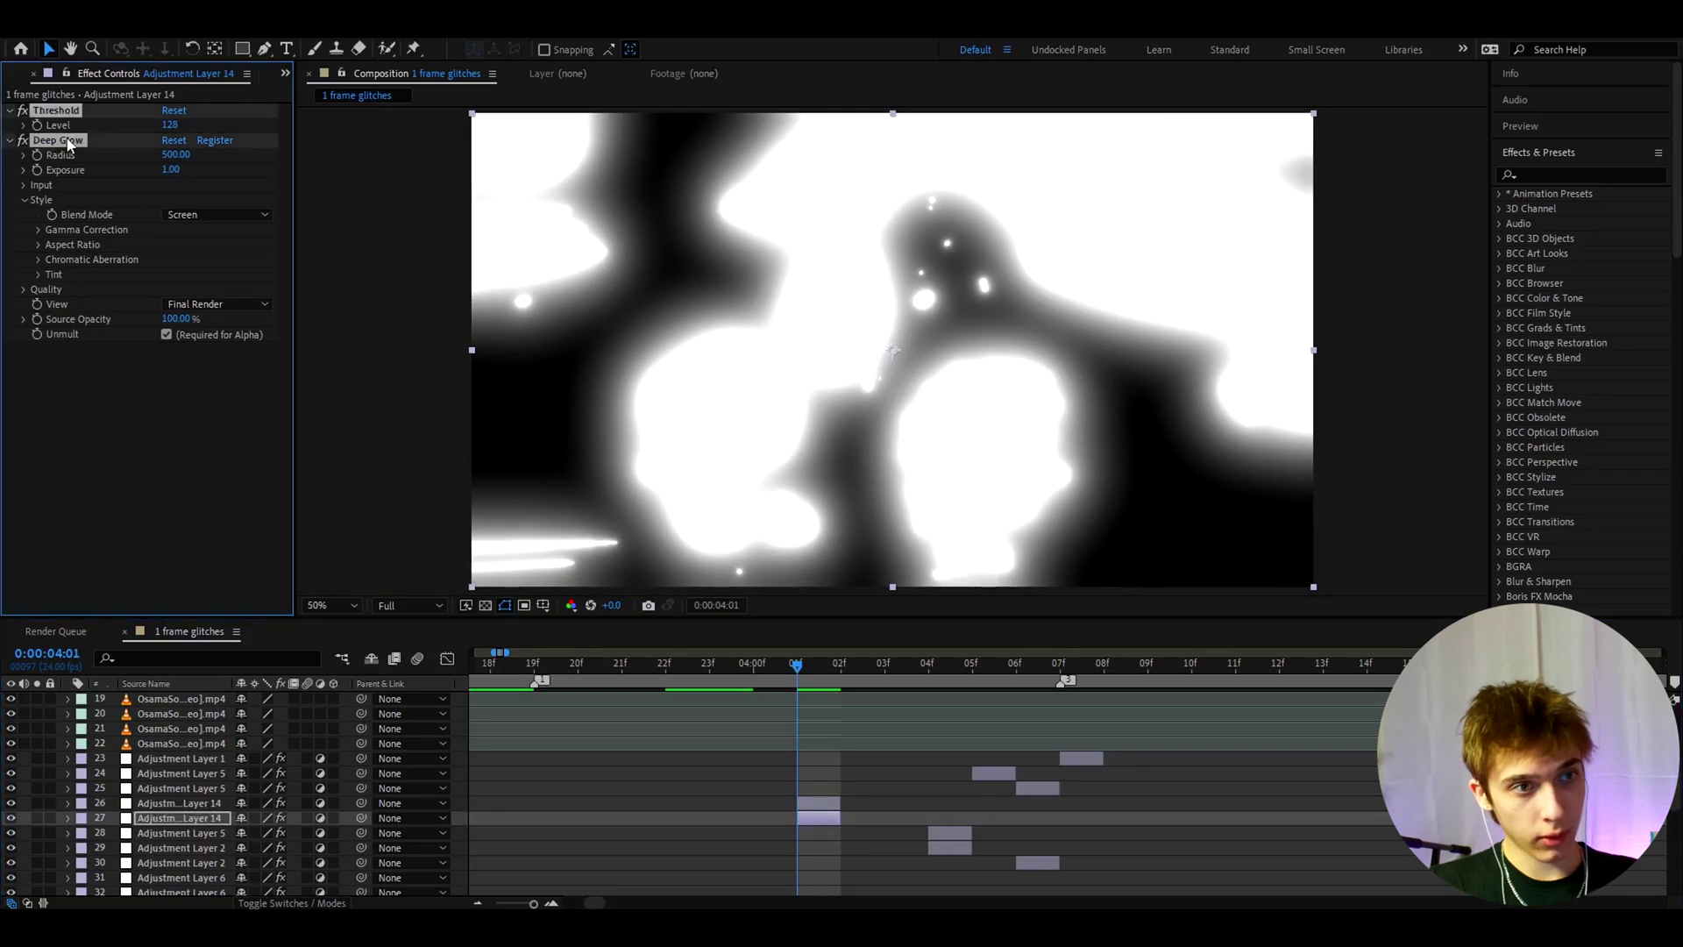
pyautogui.press('Delete')
pyautogui.hotkey('ctrl', 'space')
pyautogui.write('cc v')
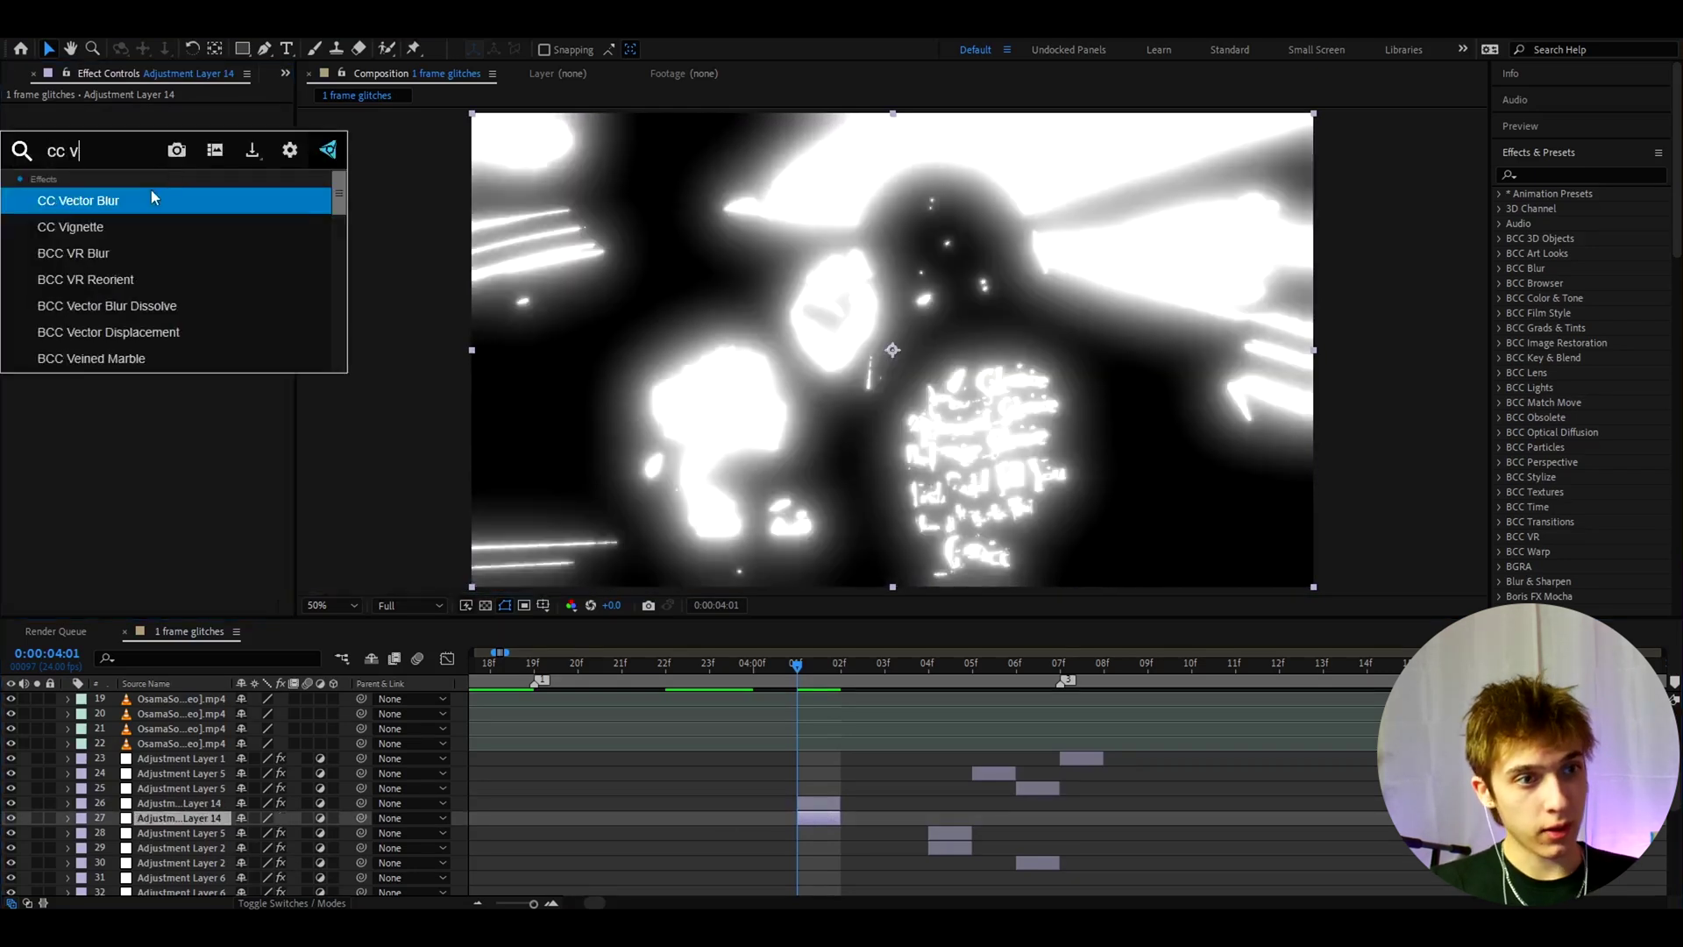
pyautogui.press('Down')
pyautogui.press('Return')
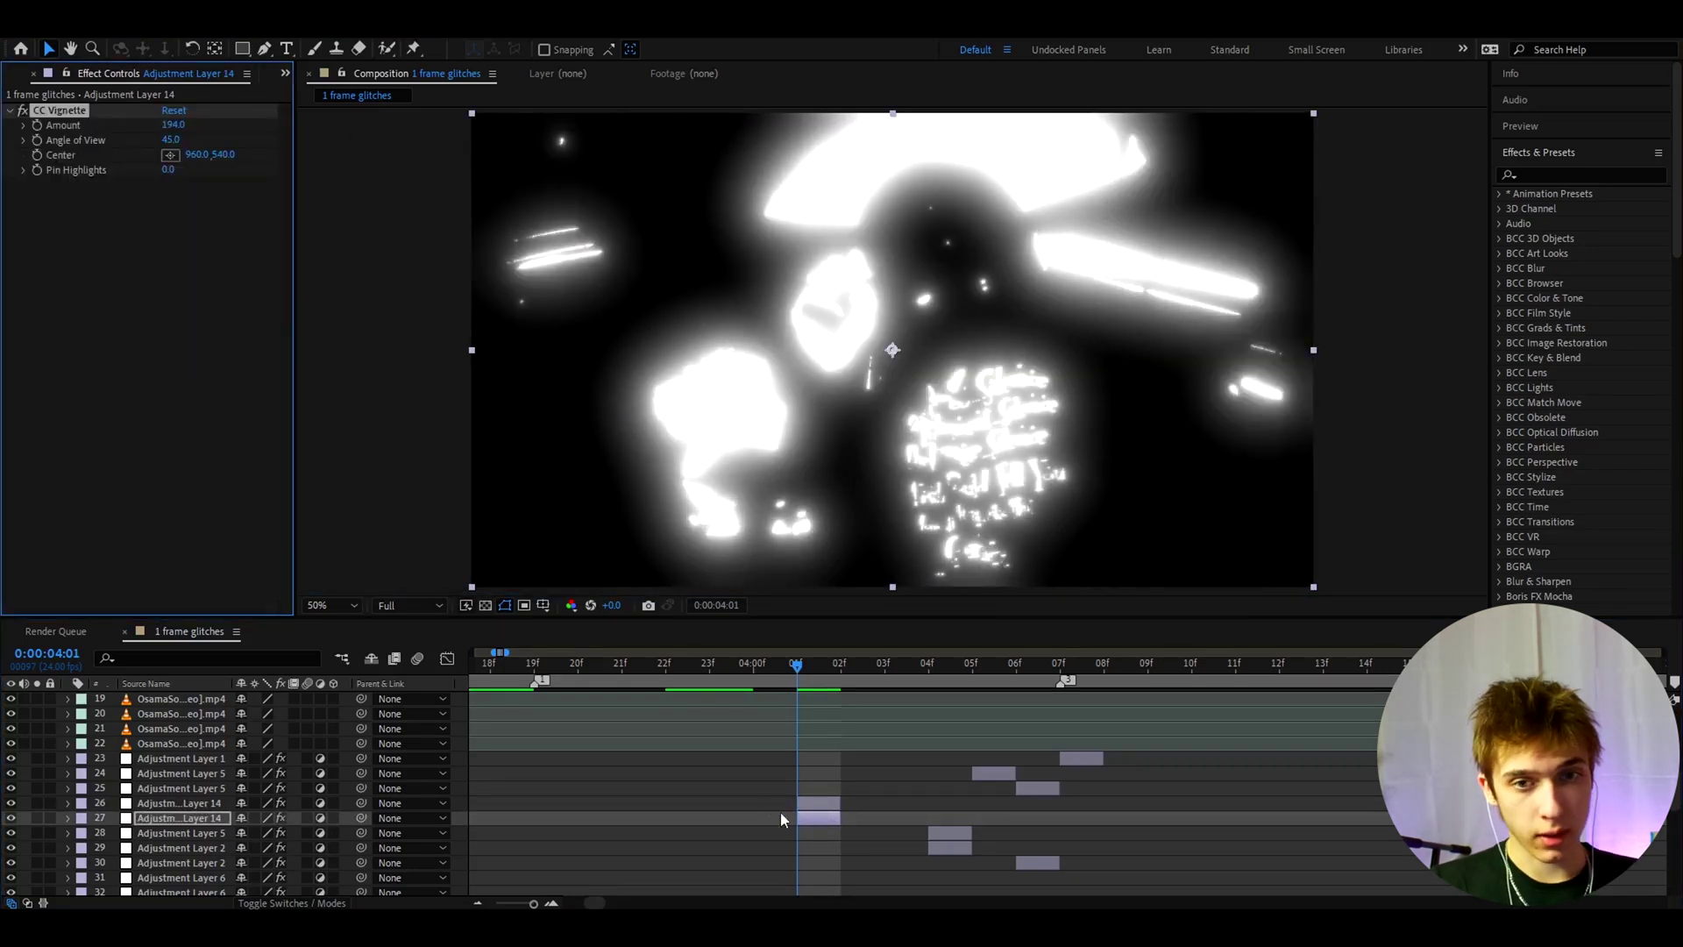
# - Duplicate the Threshold and Deep Glow layer onto the frame at 0:00:04:02 and remove all effects from the copy
pyautogui.click(819, 803)
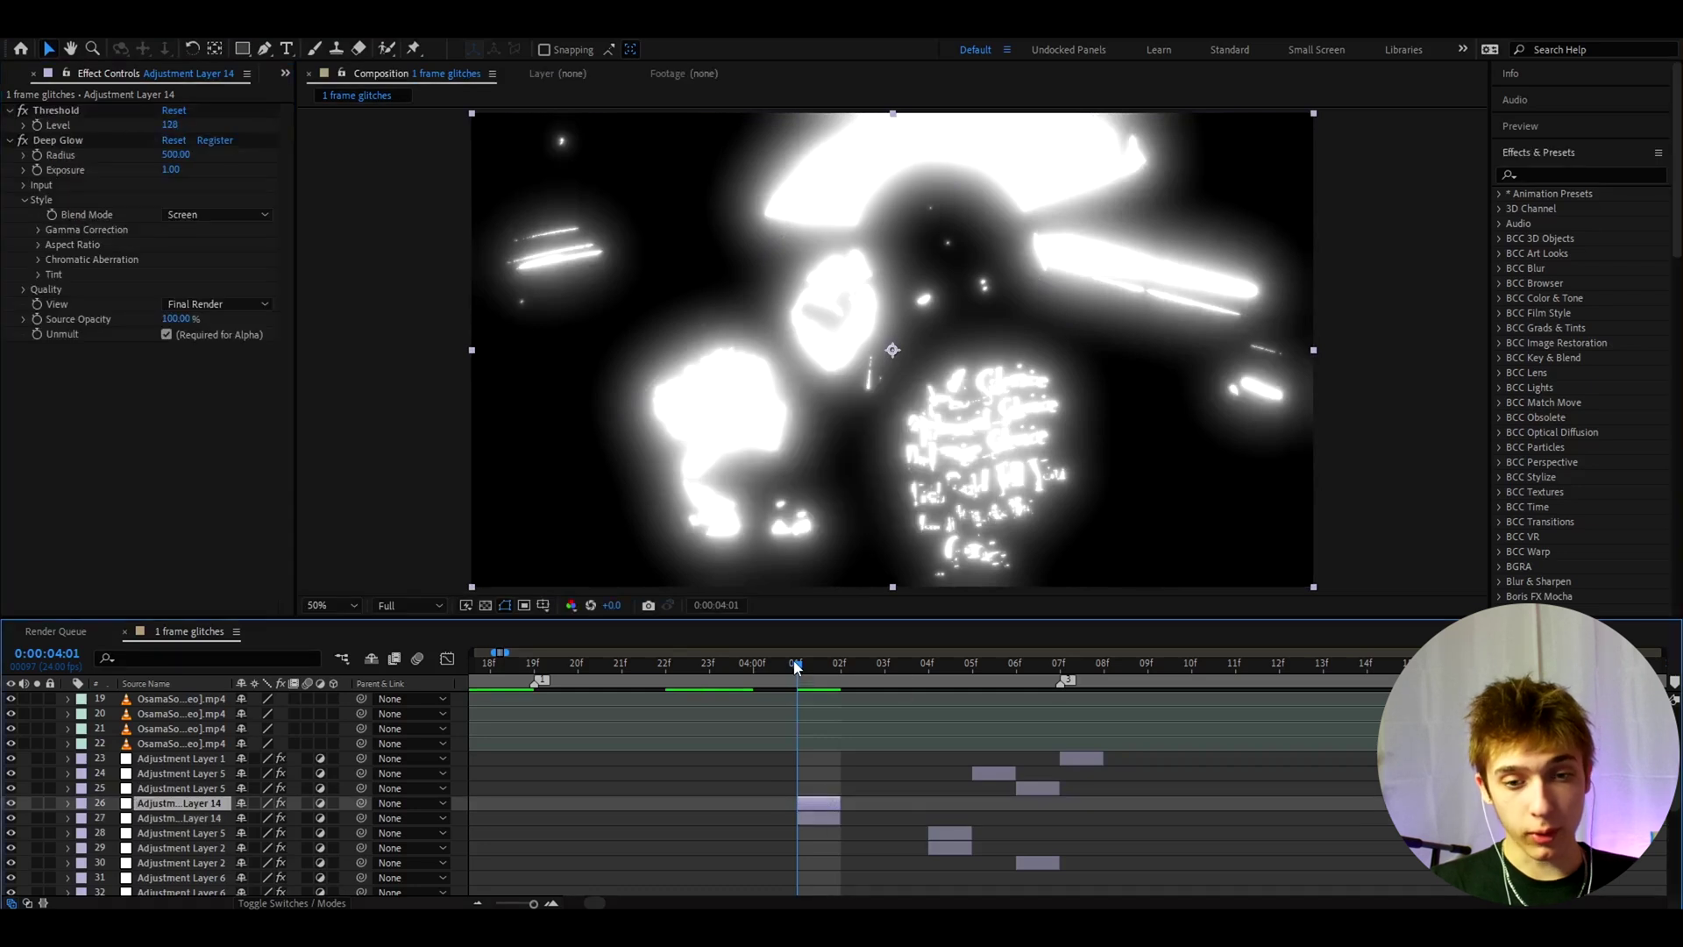
pyautogui.moveTo(797, 668); pyautogui.dragTo(840, 668)
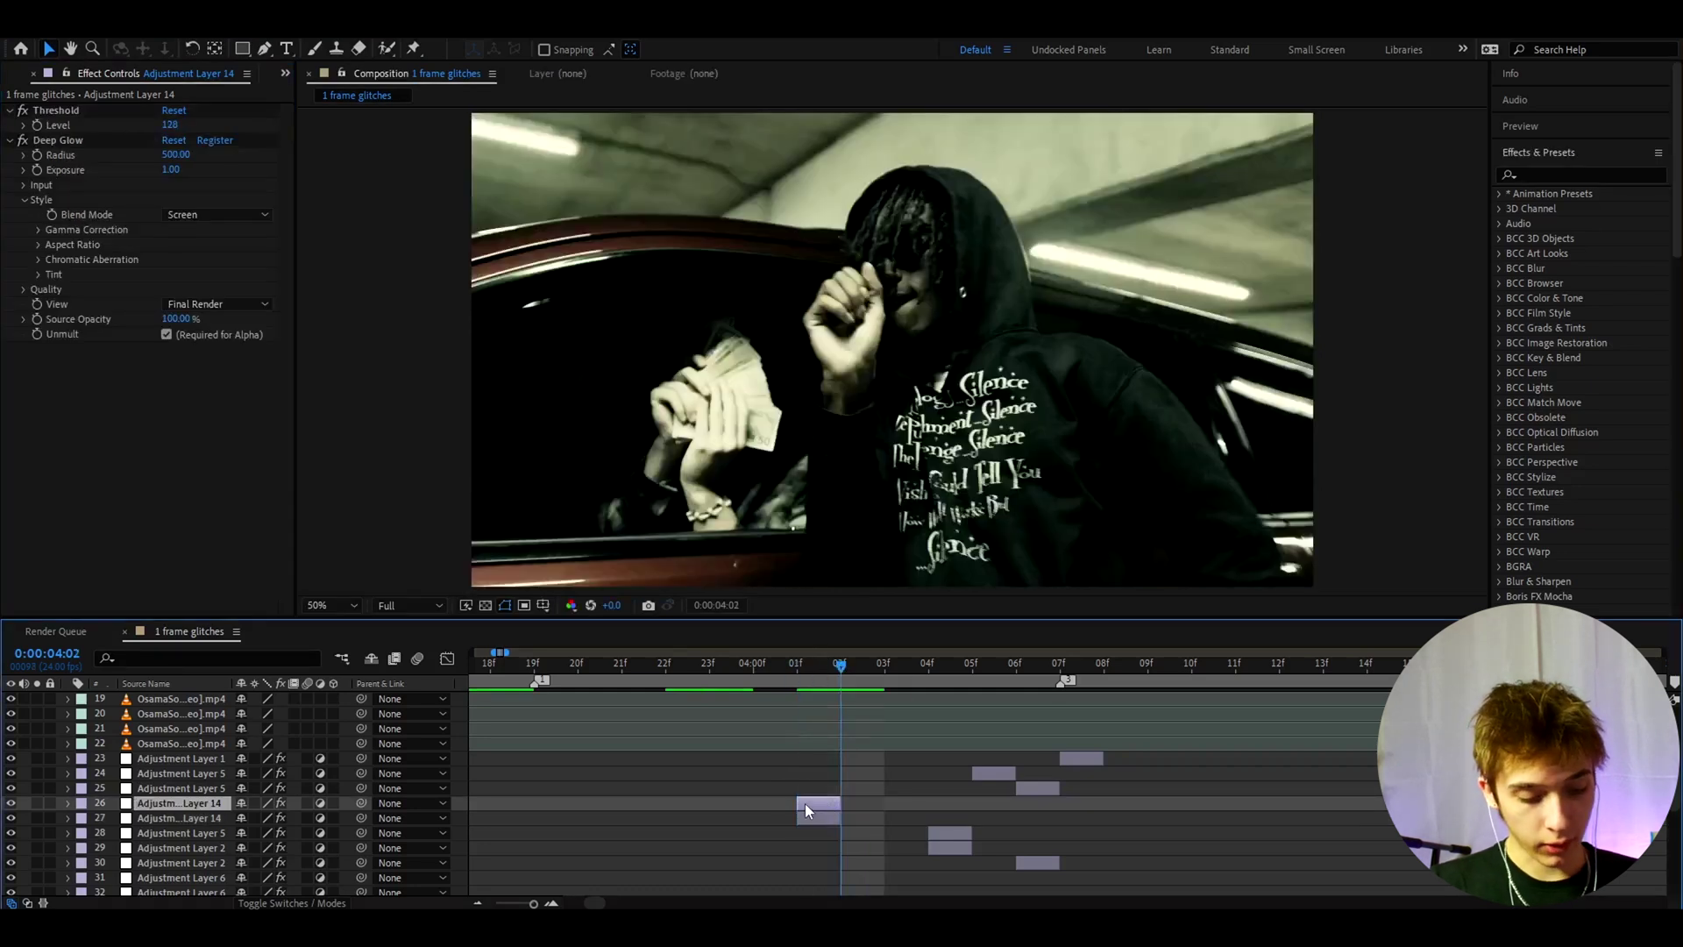
pyautogui.hotkey('ctrl', 'd')
pyautogui.click(67, 111)
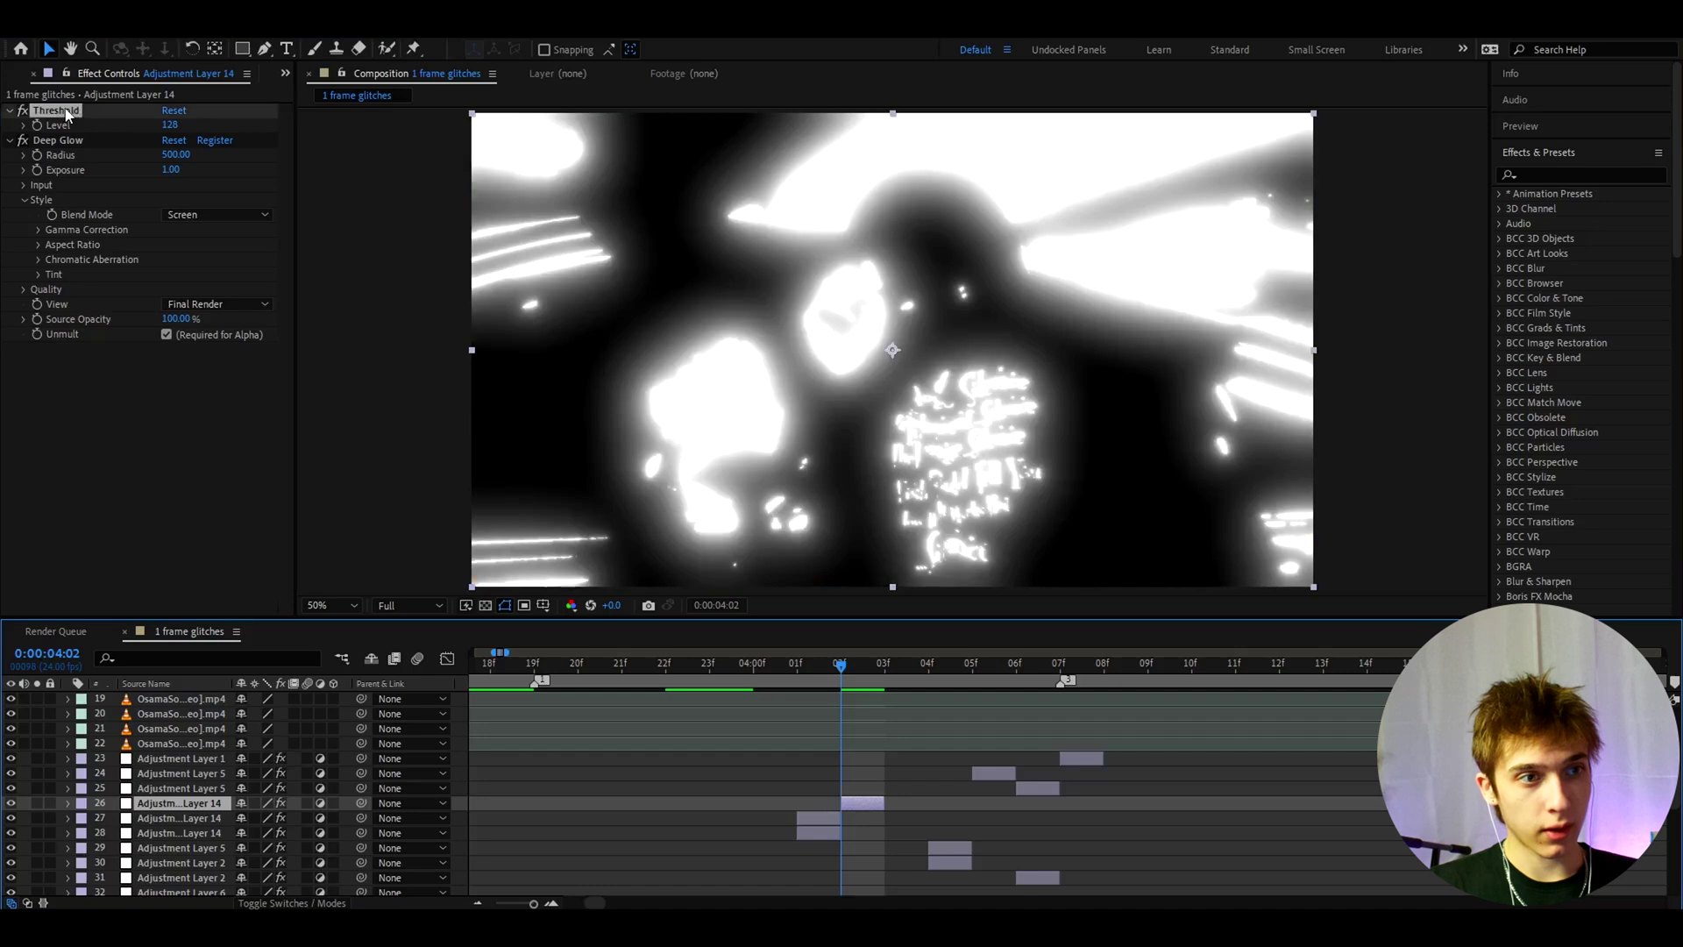
pyautogui.hotkey('ctrl', 'a')
pyautogui.press('Delete')
# - Apply Offset to the cleared layer at 0:00:04:02 and set Shift Center To to 960, 808
pyautogui.hotkey('ctrl', 'space')
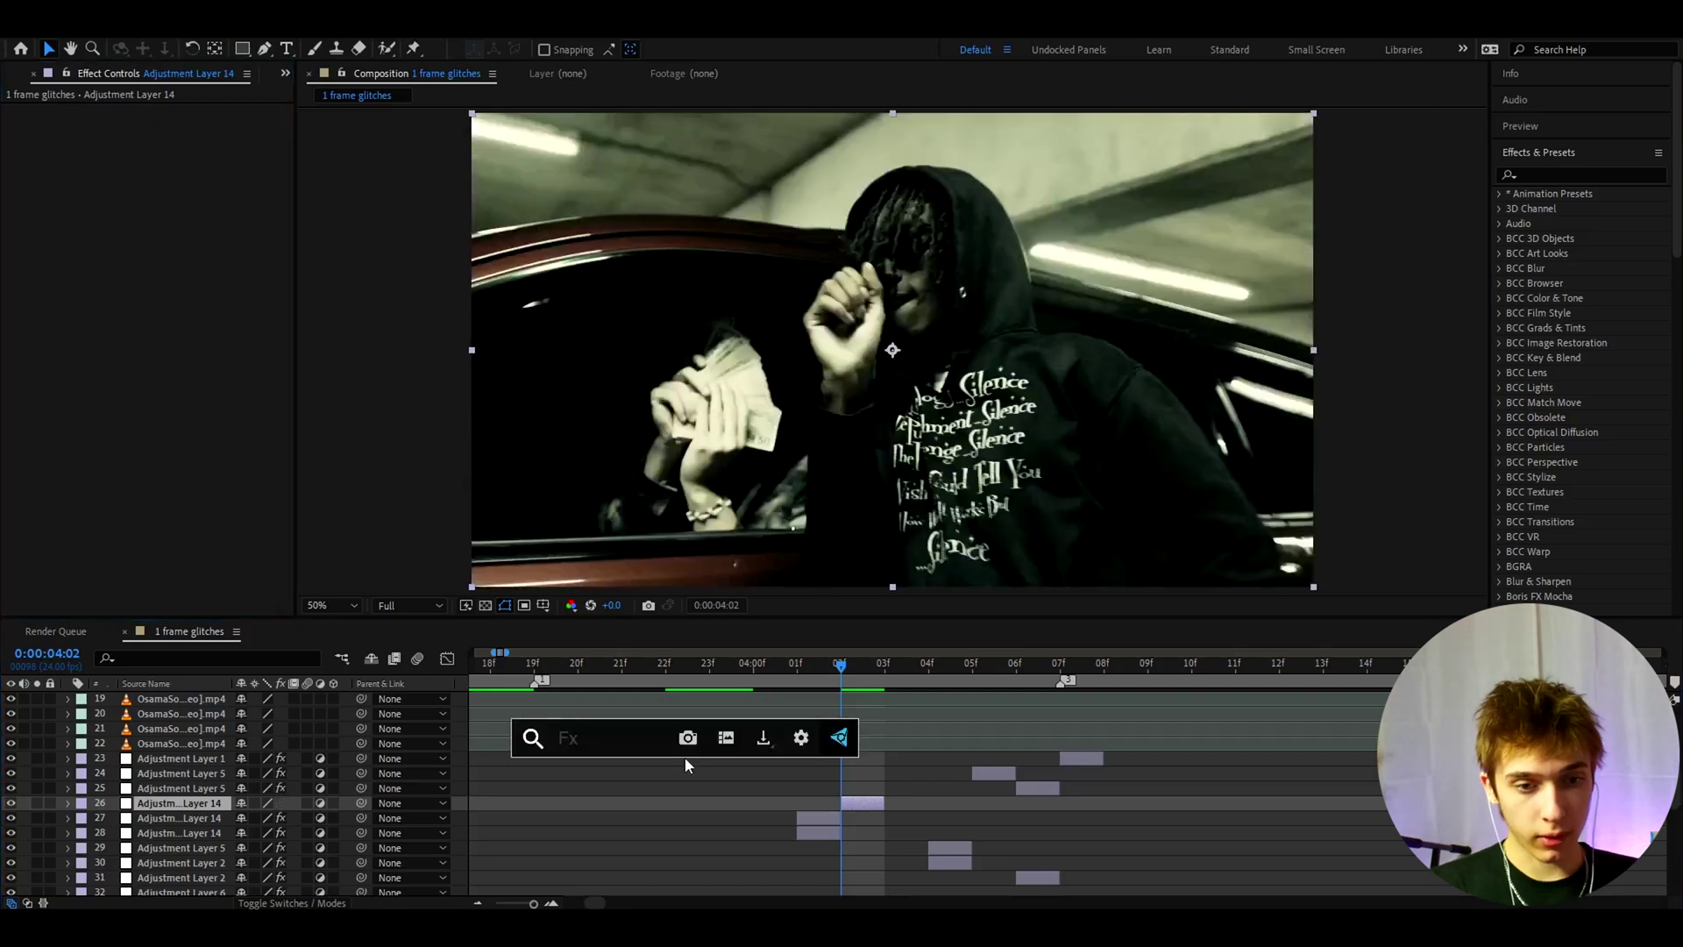
pyautogui.write('offset')
pyautogui.press('Return')
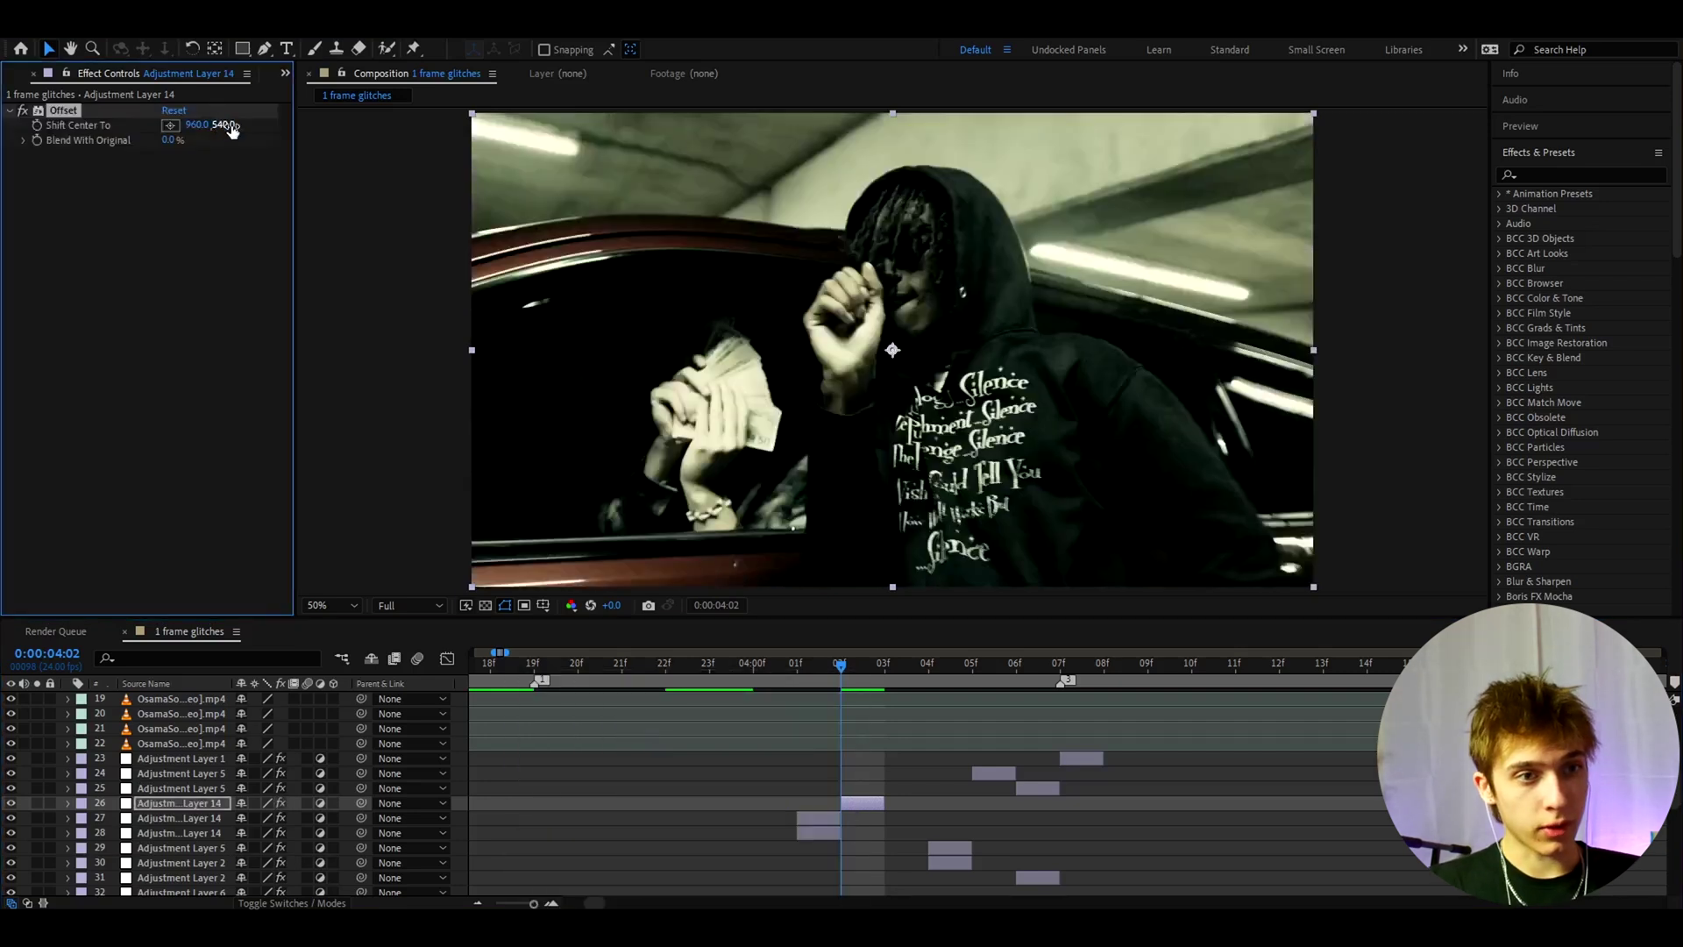
pyautogui.moveTo(230, 124); pyautogui.dragTo(468, 120)
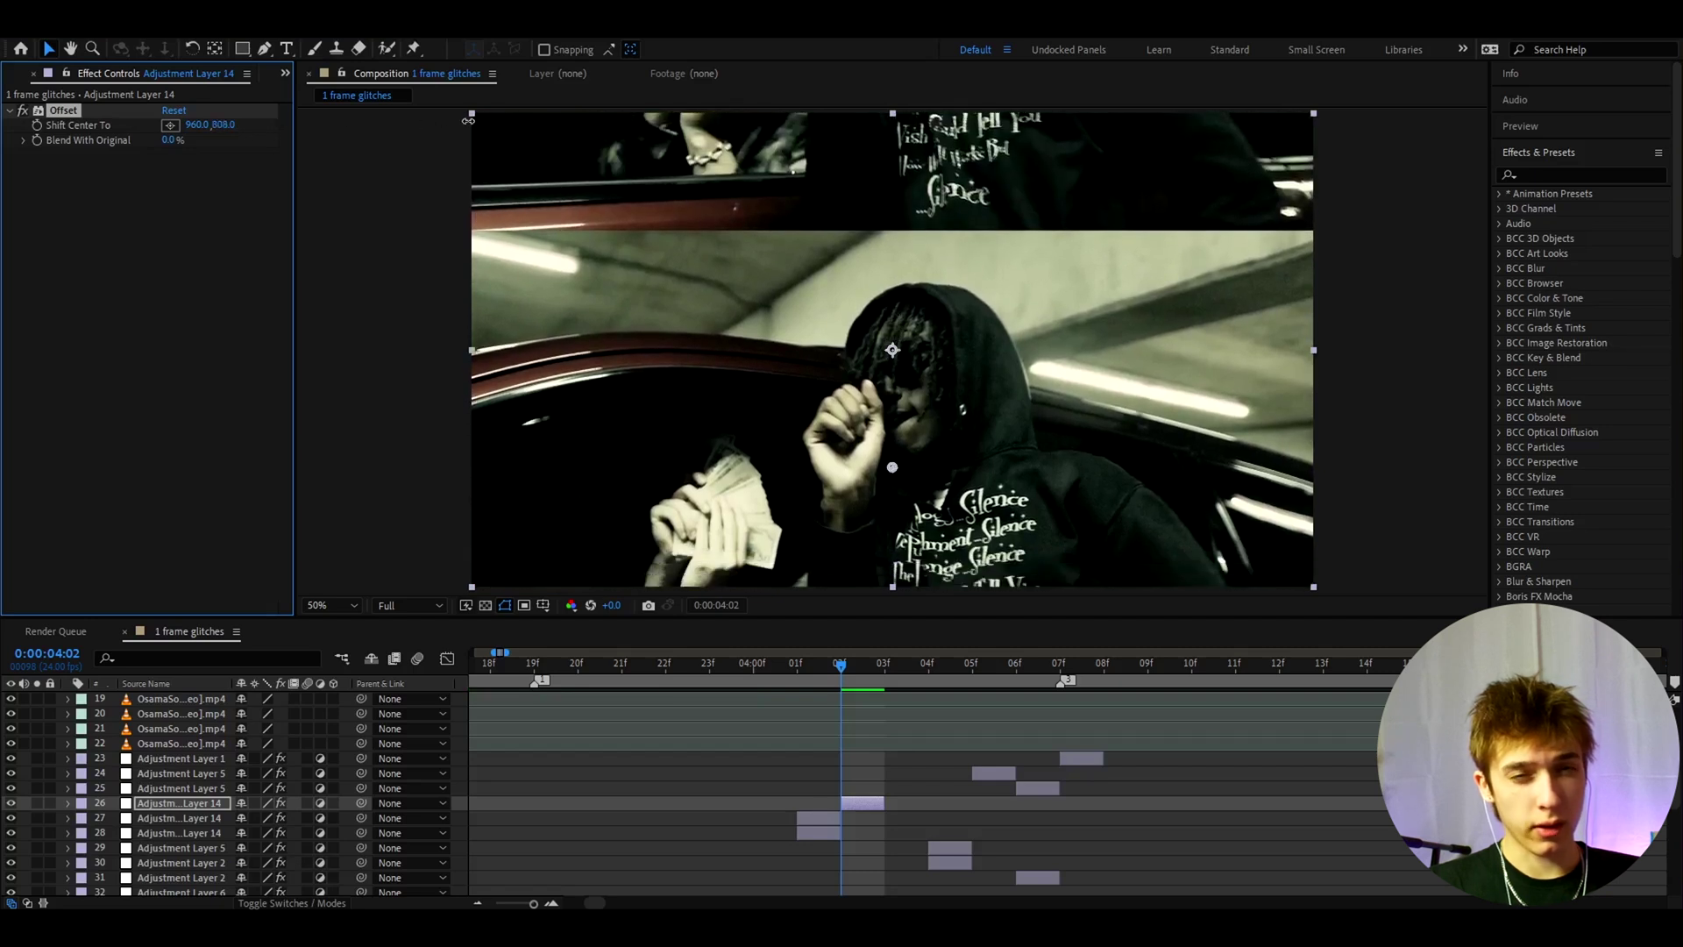
# - Duplicate the one-frame Threshold and CC Vignette layers together and place the copies at 0:00:04:03
pyautogui.moveTo(838, 668)
pyautogui.mouseDown()
pyautogui.moveTo(792, 671)
pyautogui.moveTo(824, 670)
pyautogui.mouseUp()
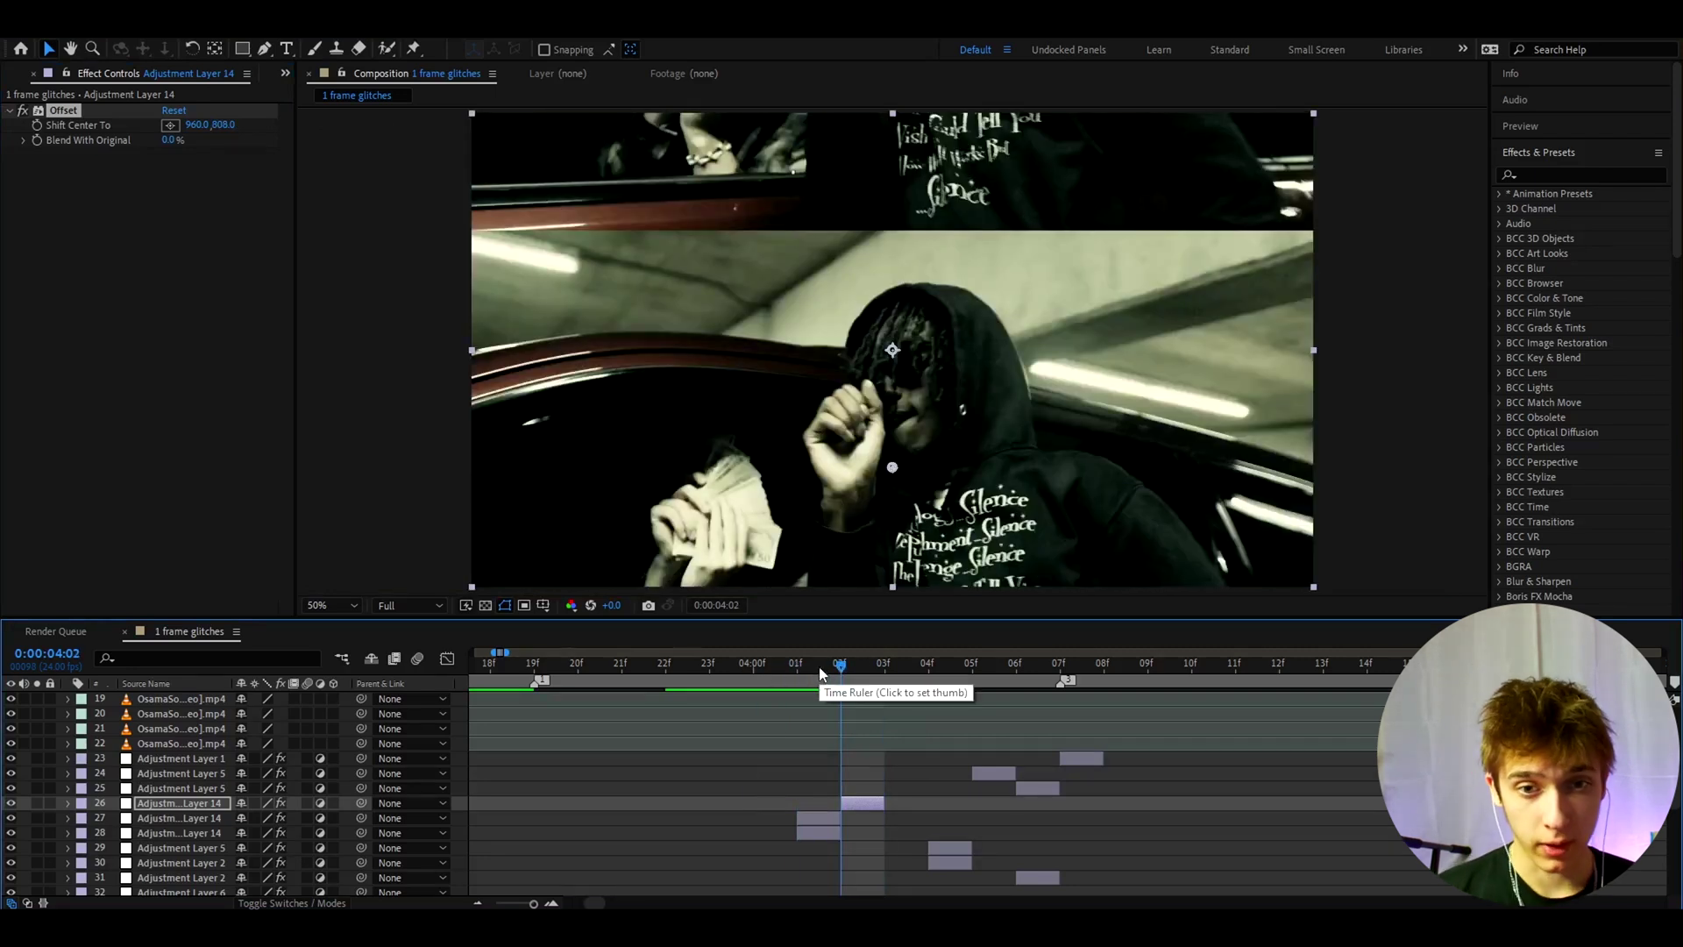
pyautogui.moveTo(820, 667)
pyautogui.mouseDown()
pyautogui.moveTo(776, 657)
pyautogui.moveTo(853, 666)
pyautogui.moveTo(810, 663)
pyautogui.mouseUp()
pyautogui.click(818, 824)
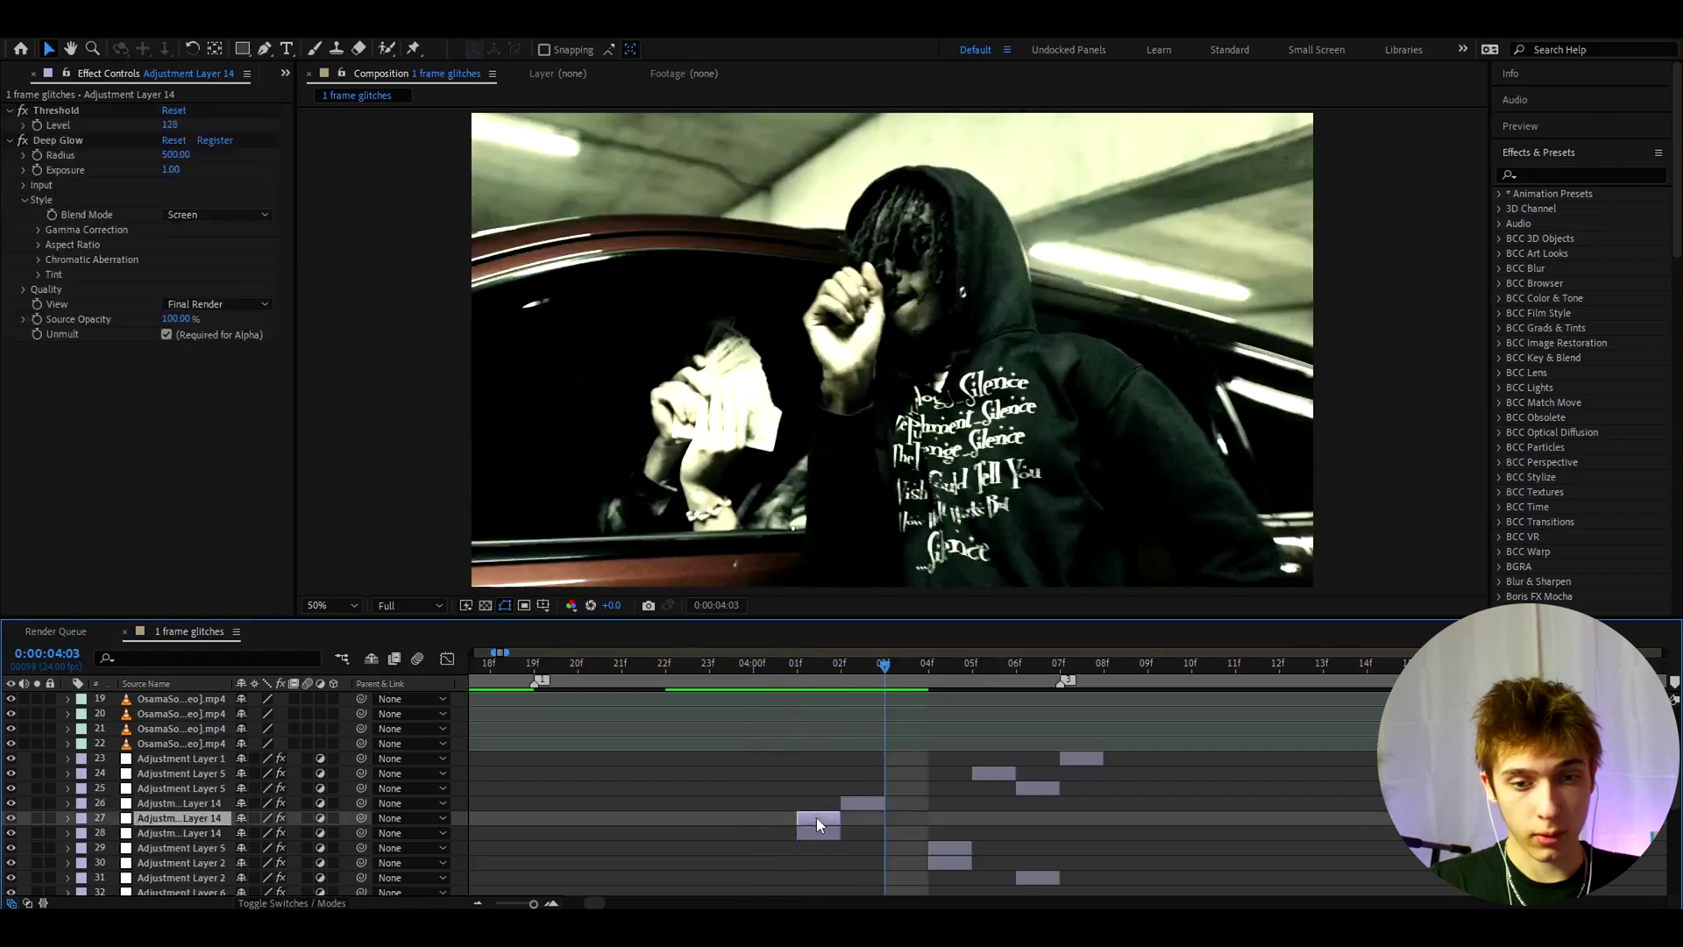
pyautogui.keyDown('shift'); pyautogui.click(119, 832); pyautogui.keyUp('shift')
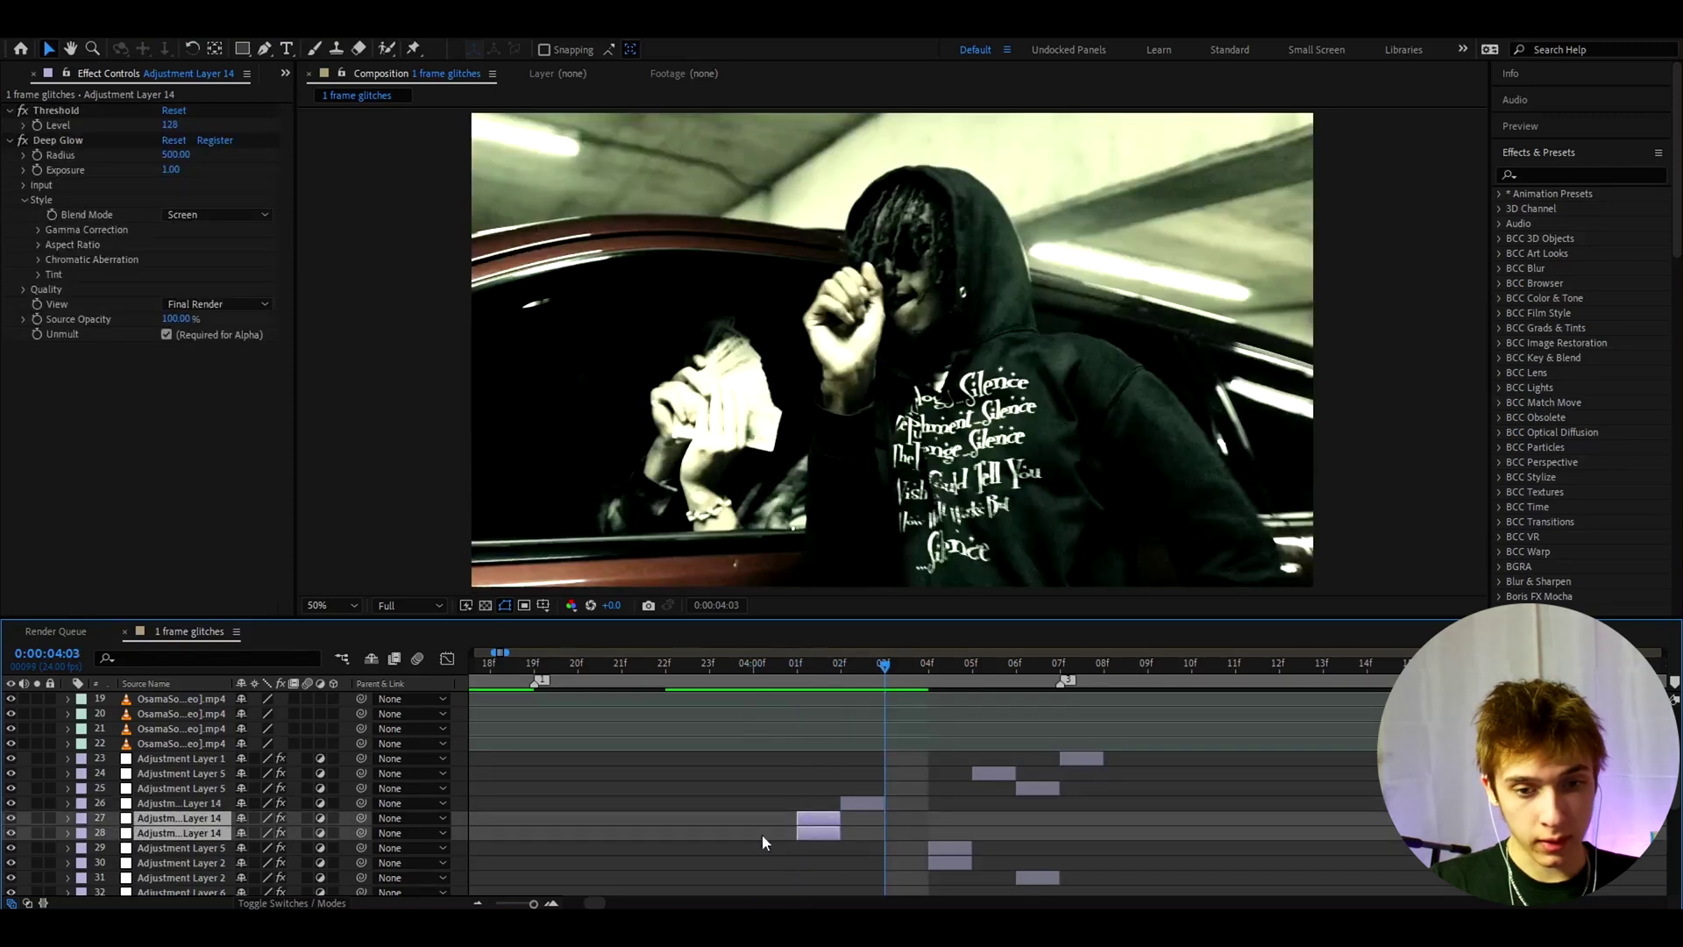
pyautogui.hotkey('ctrl', 'd')
pyautogui.moveTo(820, 822); pyautogui.dragTo(889, 813)
# - Scrub through the new glitch frames from 0:00:04:02 and continue to the Signal distortion layer at 0:00:04:18
pyautogui.click(839, 664)
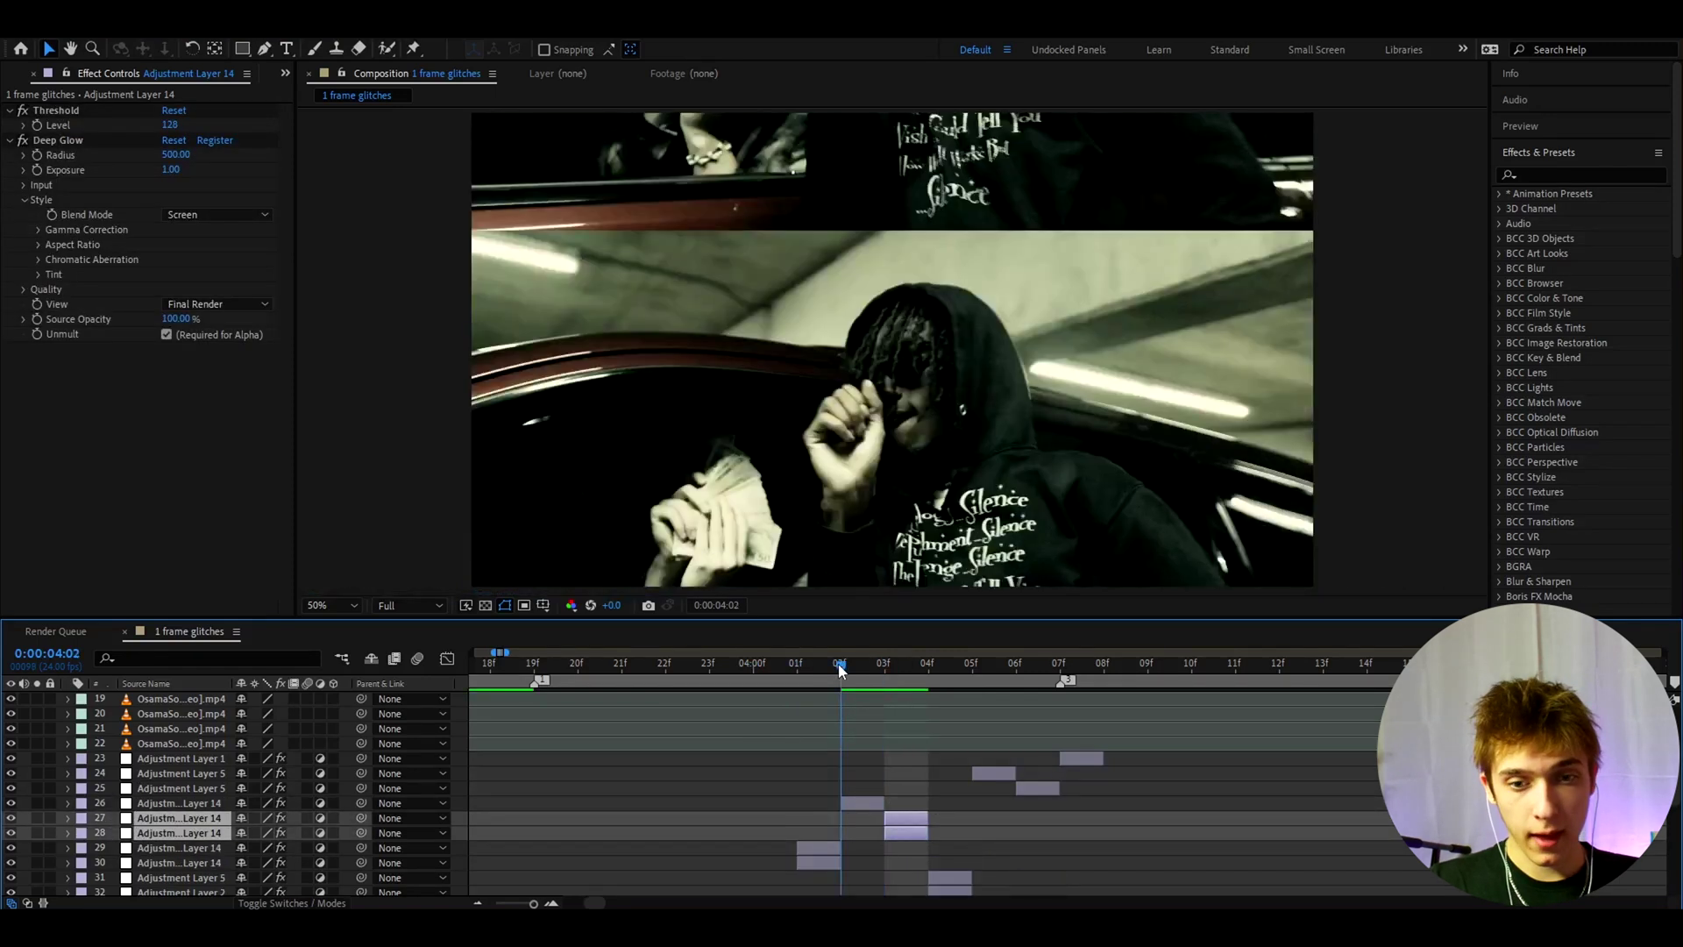
pyautogui.click(934, 668)
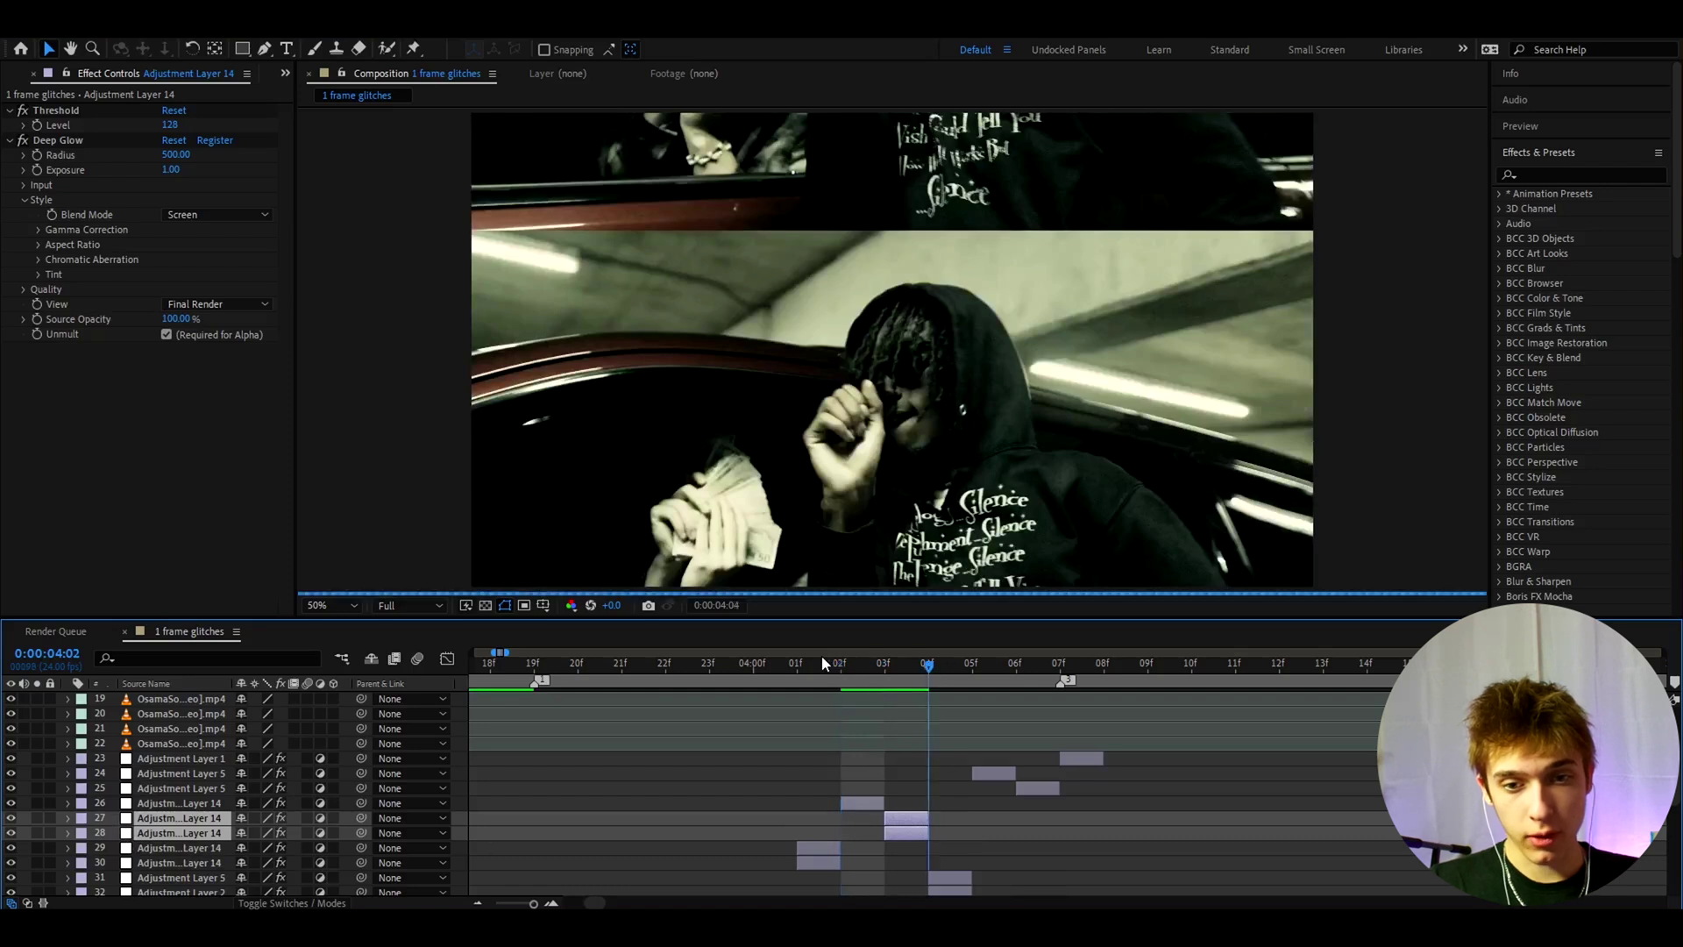
pyautogui.moveTo(822, 657); pyautogui.dragTo(1221, 676)
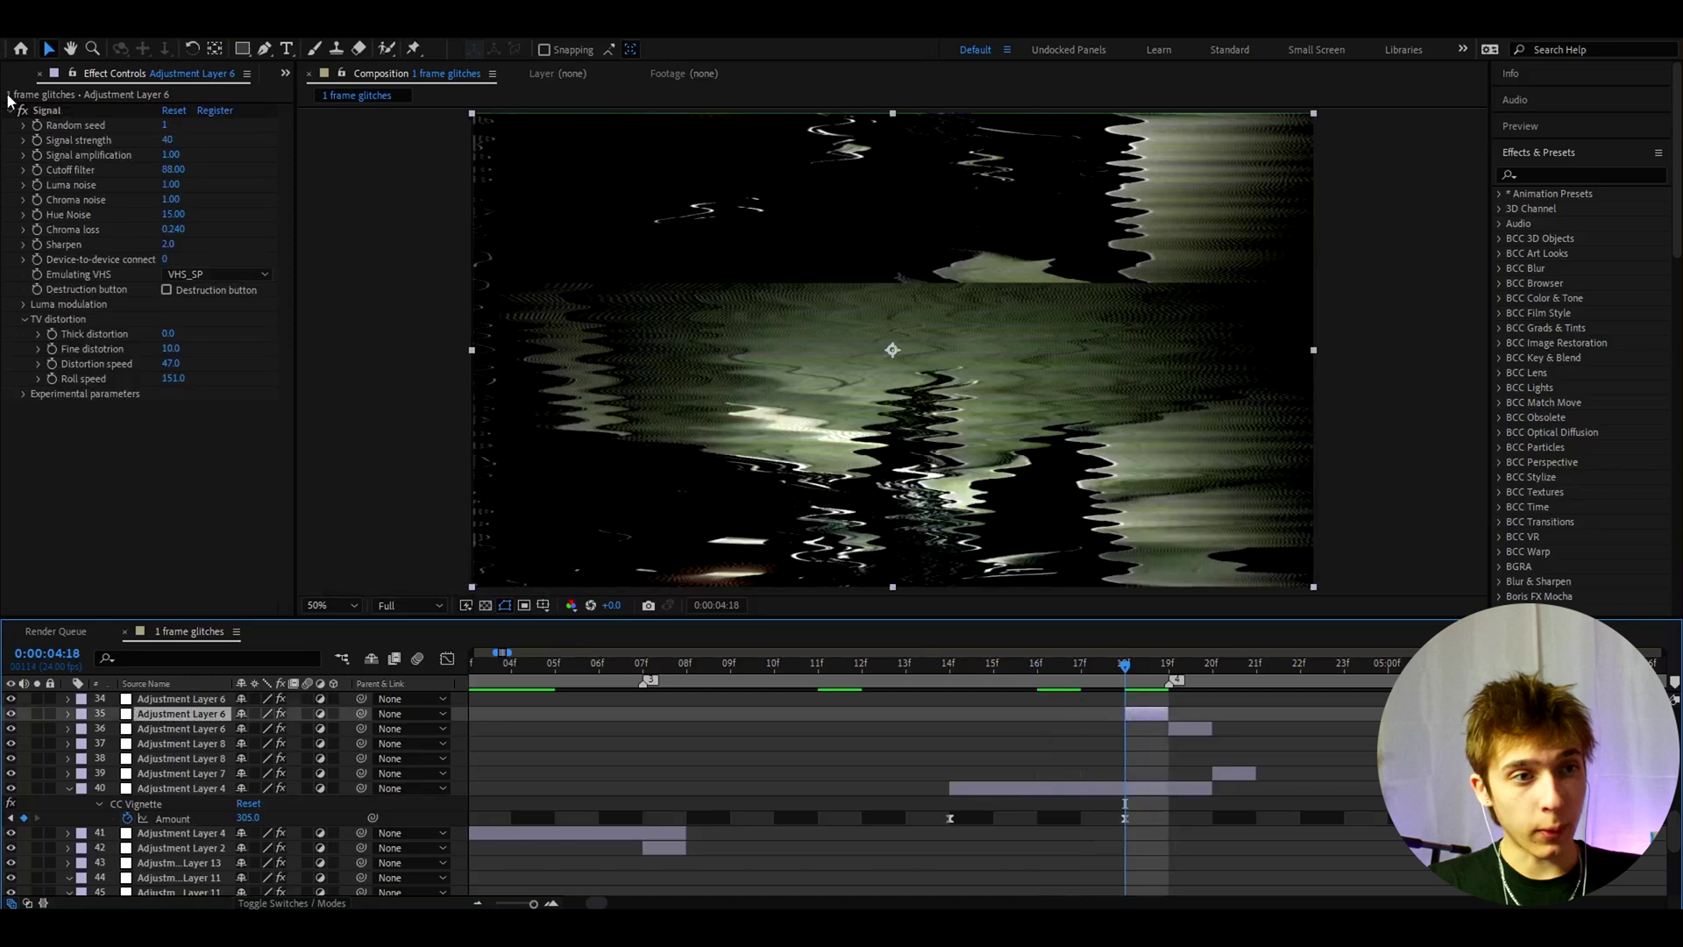
# - Examine the Signal effect's TV distortion settings on the one-frame layers at 0:00:04:18 and 0:00:04:19
pyautogui.click(169, 348)
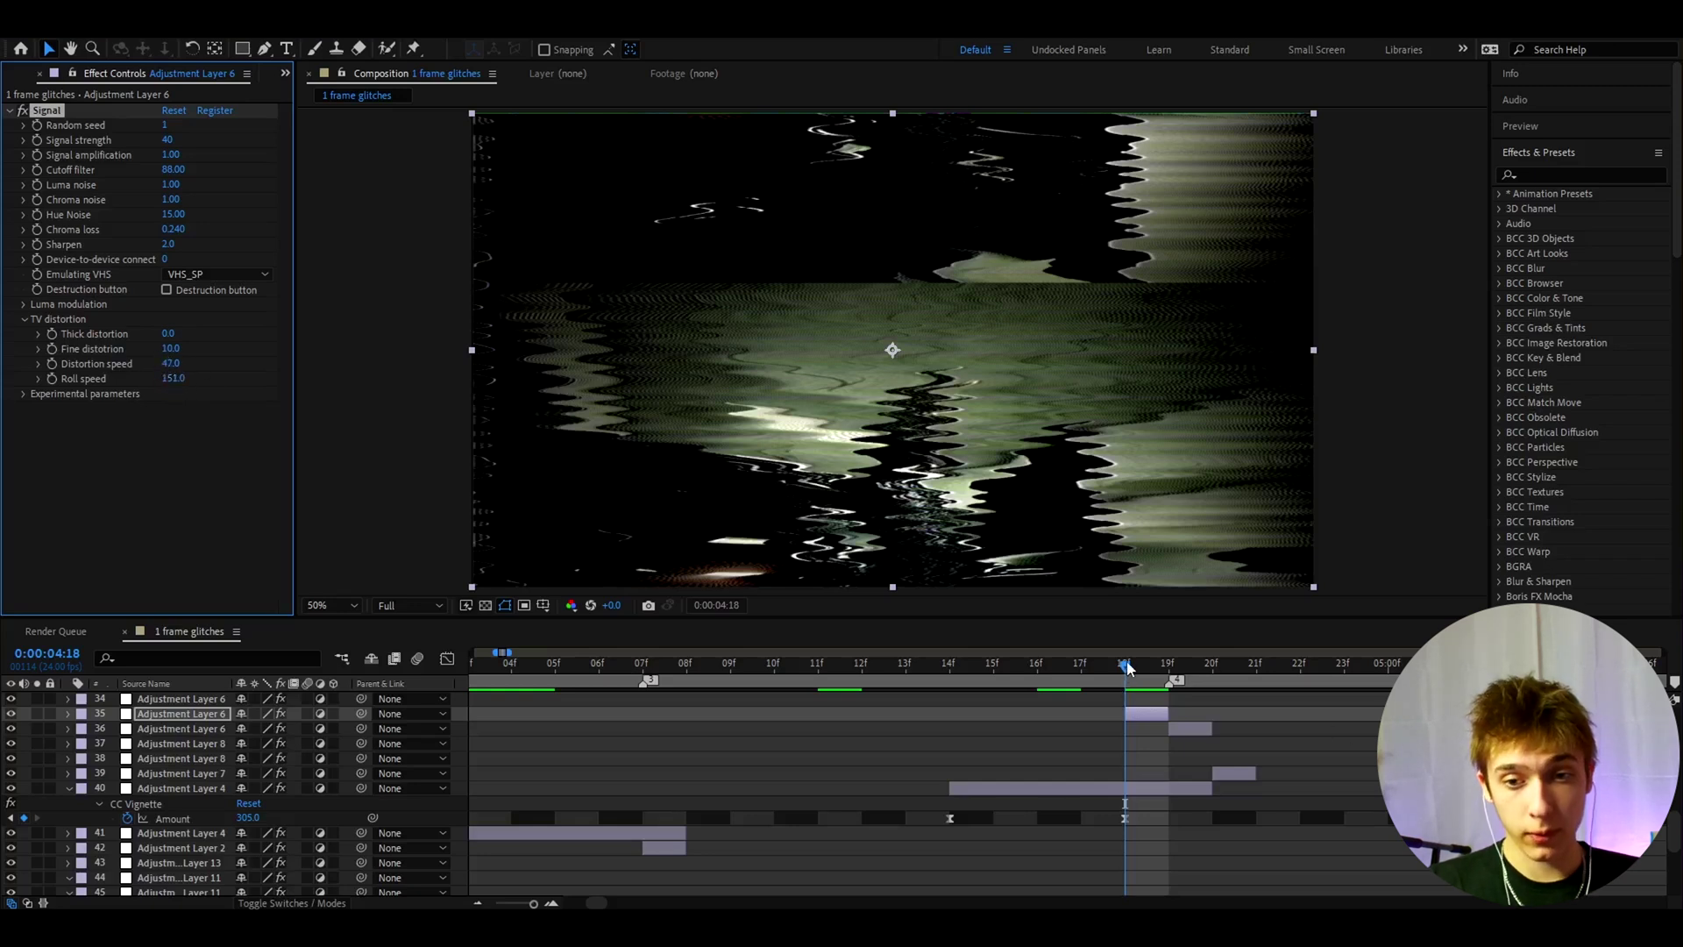
pyautogui.moveTo(1125, 670); pyautogui.dragTo(1166, 662)
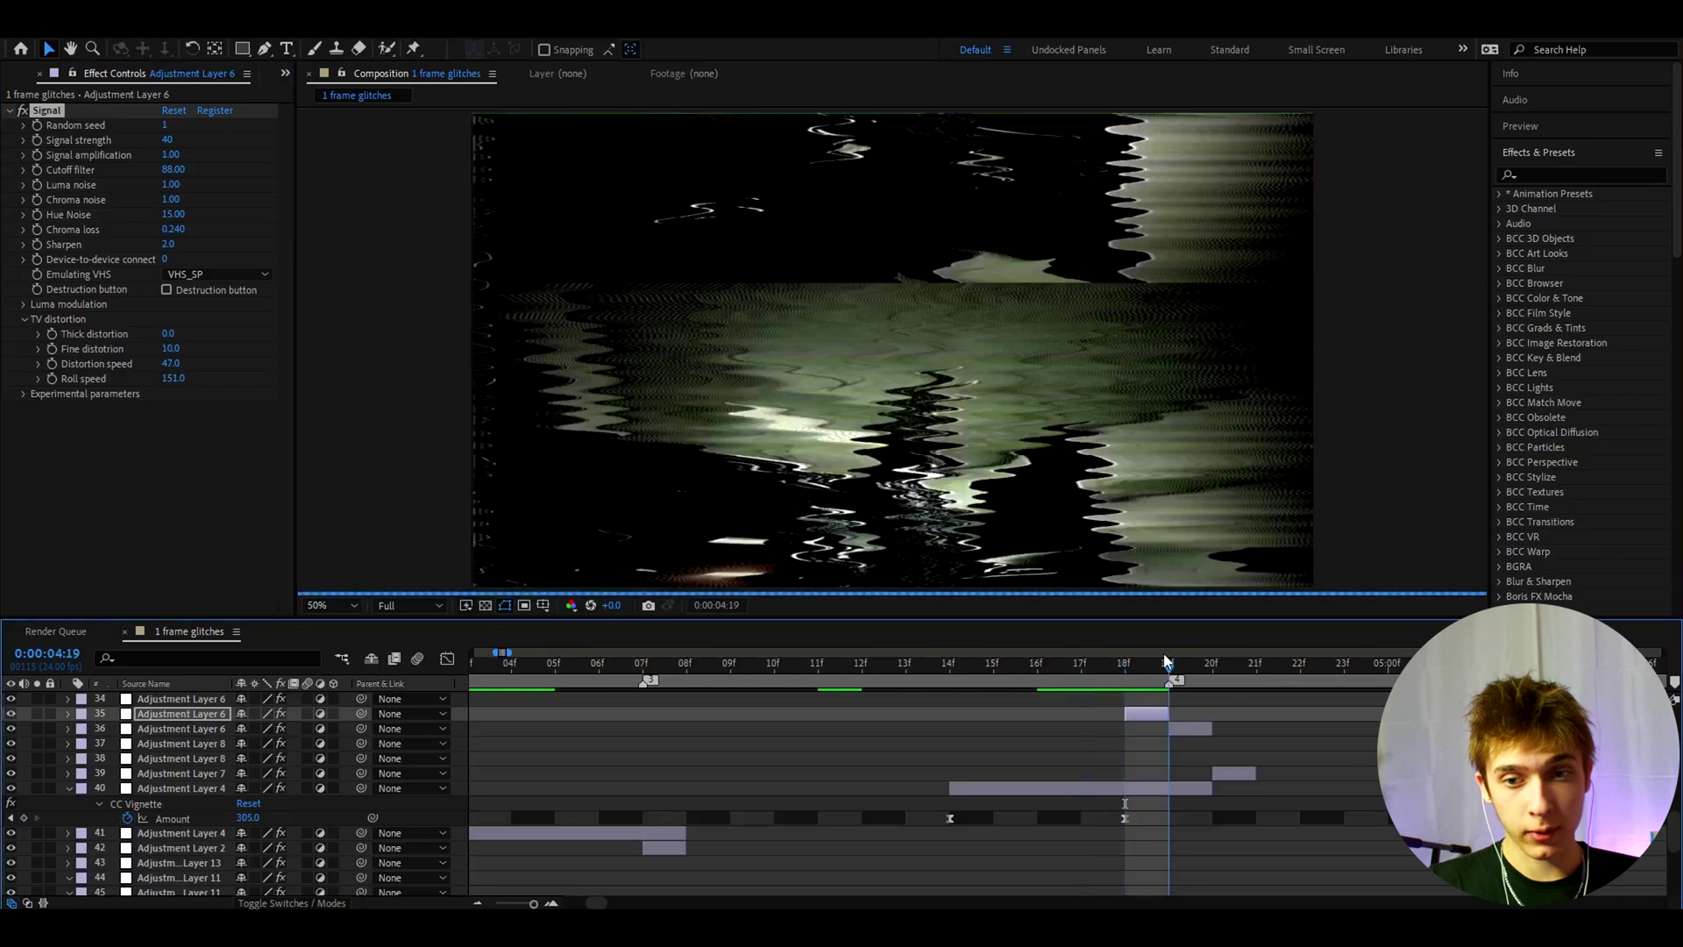
pyautogui.click(1185, 727)
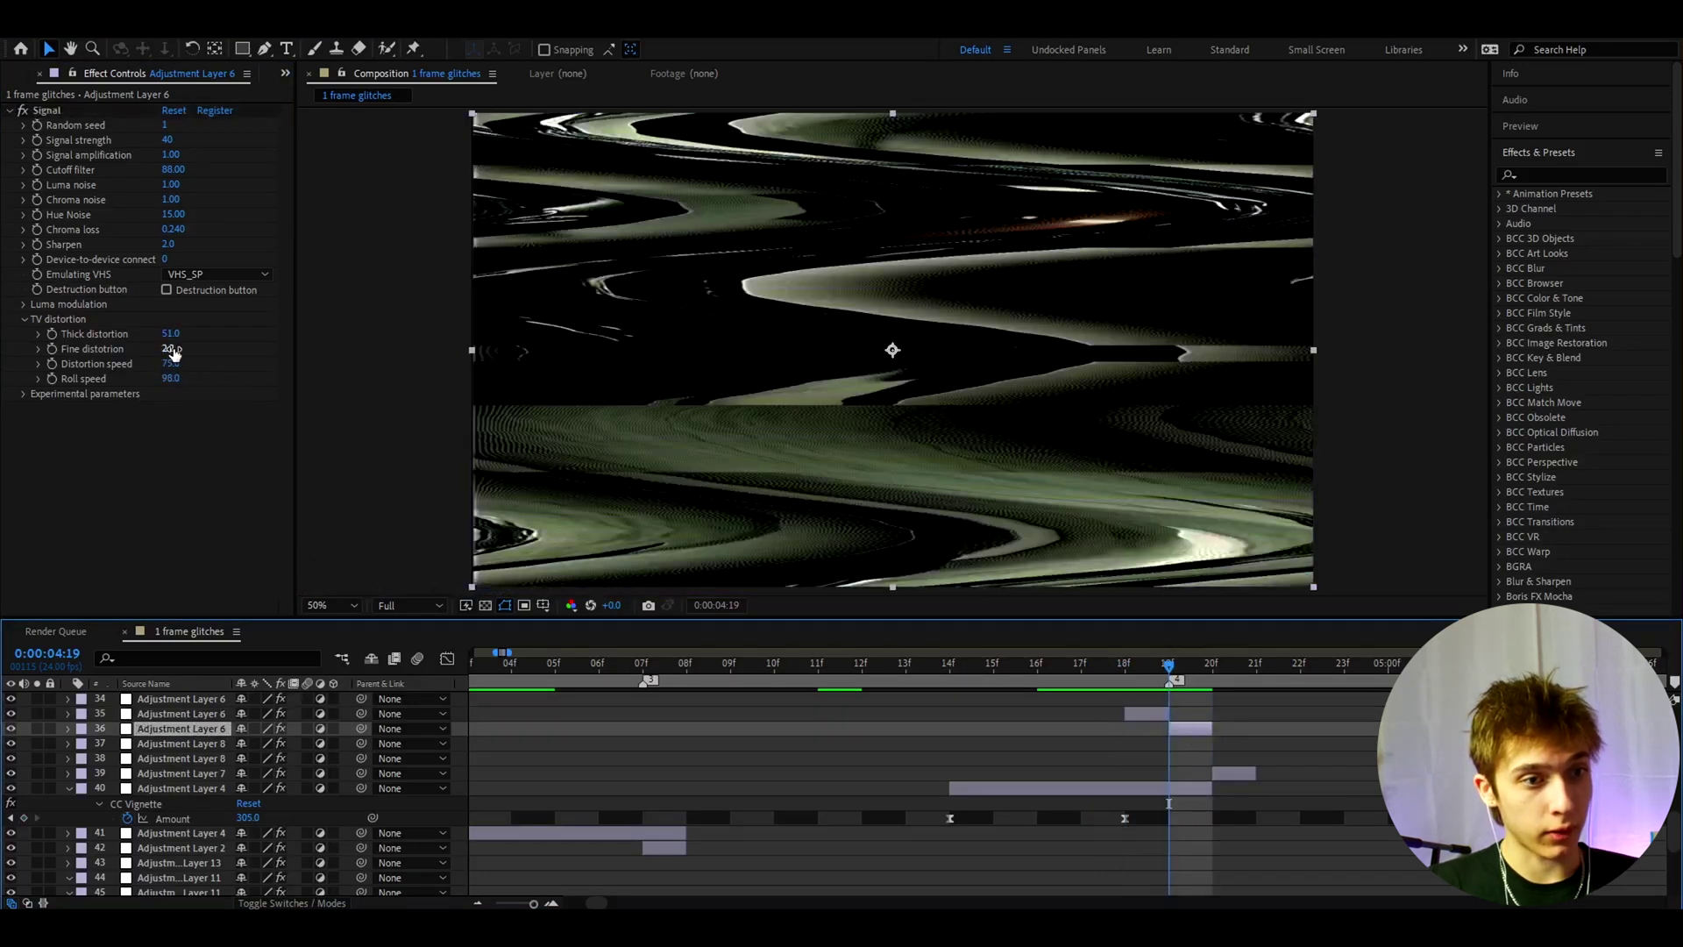
pyautogui.moveTo(1176, 660)
pyautogui.mouseDown()
pyautogui.moveTo(1124, 672)
pyautogui.moveTo(1194, 665)
pyautogui.moveTo(1197, 681)
pyautogui.mouseUp()
# - Examine the layer at 0:00:04:20 and compare its inverted look with Black & White and Deep Glow switched off
pyautogui.click(1227, 772)
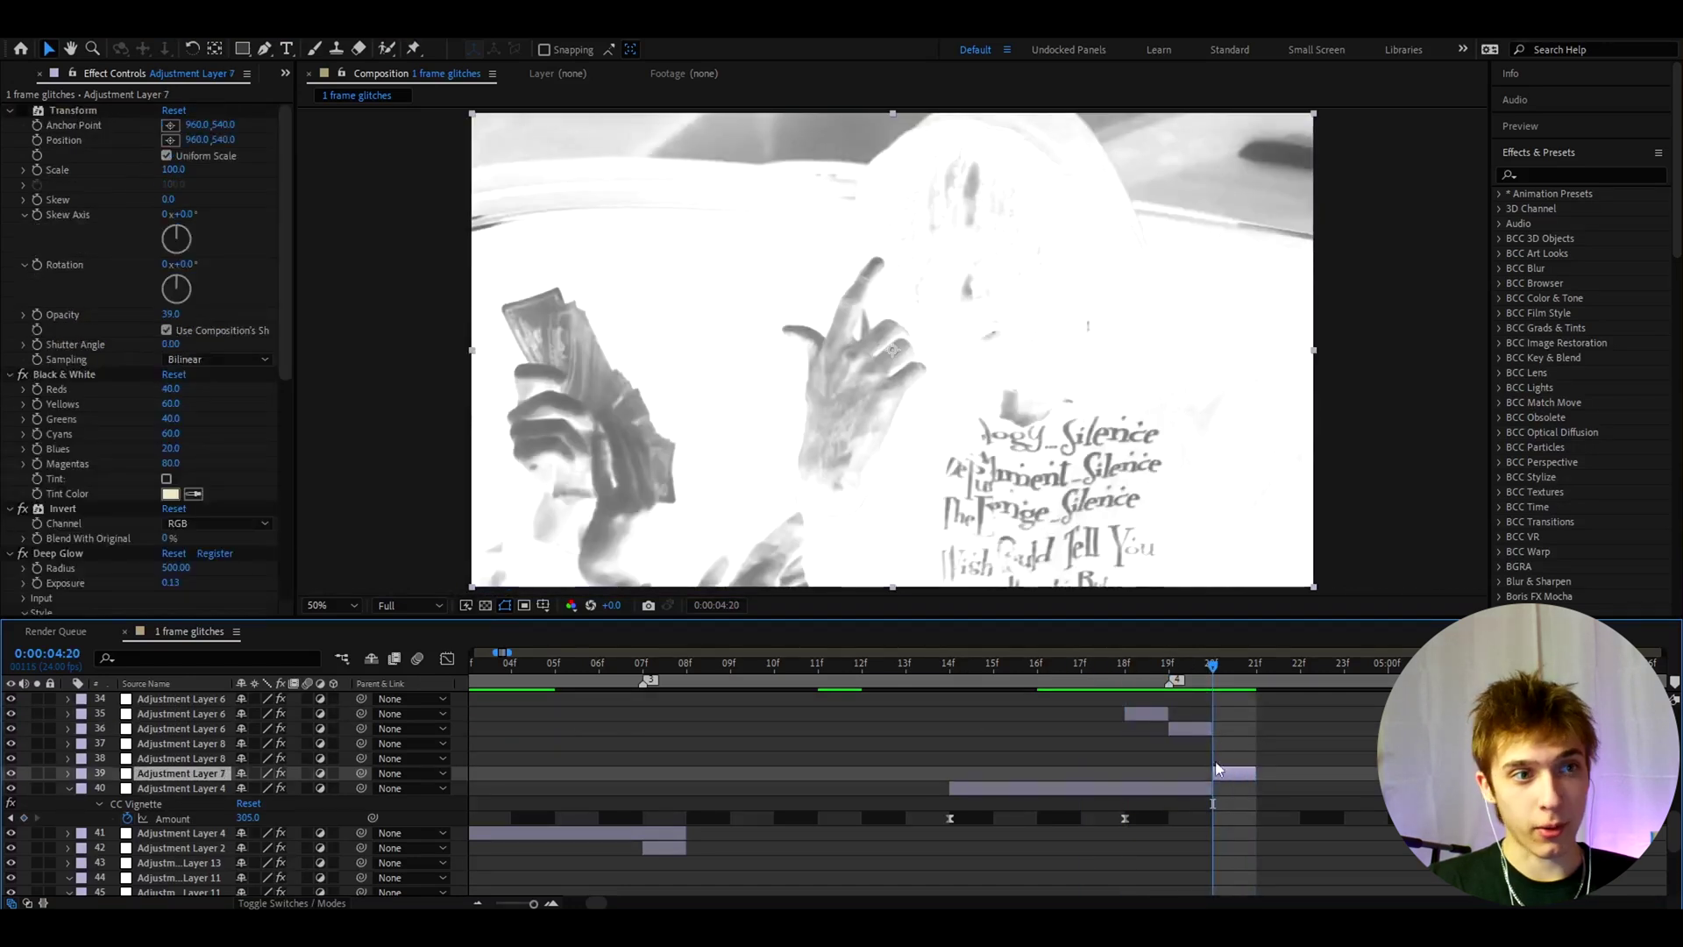
pyautogui.click(54, 432)
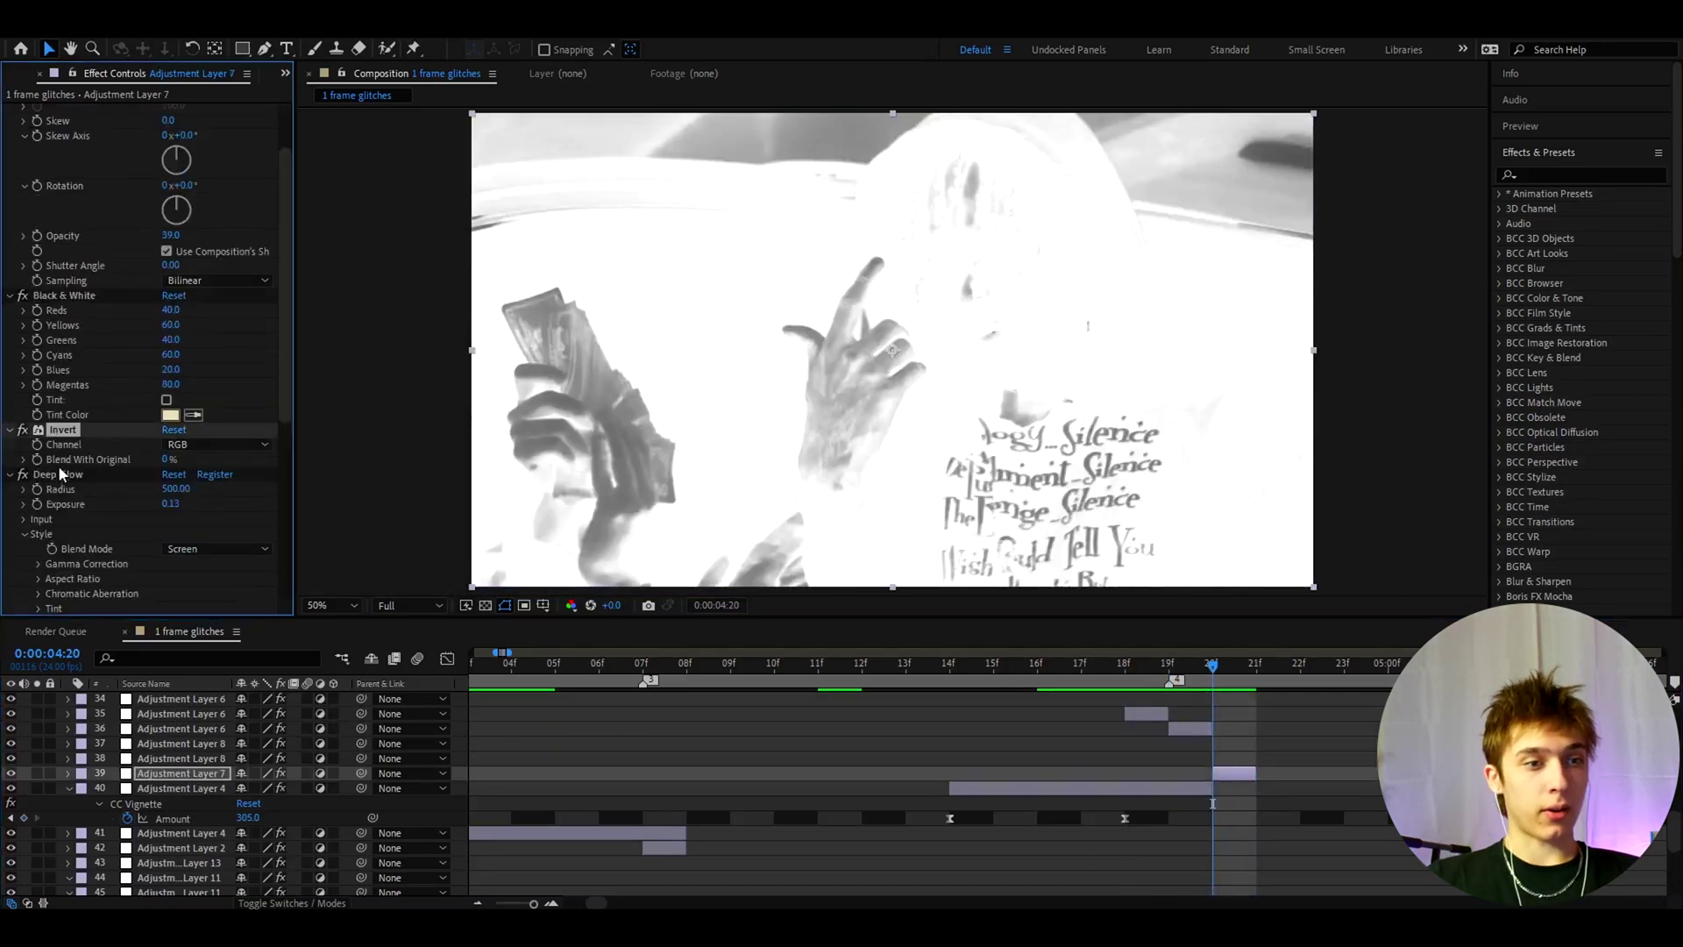
pyautogui.click(58, 475)
pyautogui.click(39, 296)
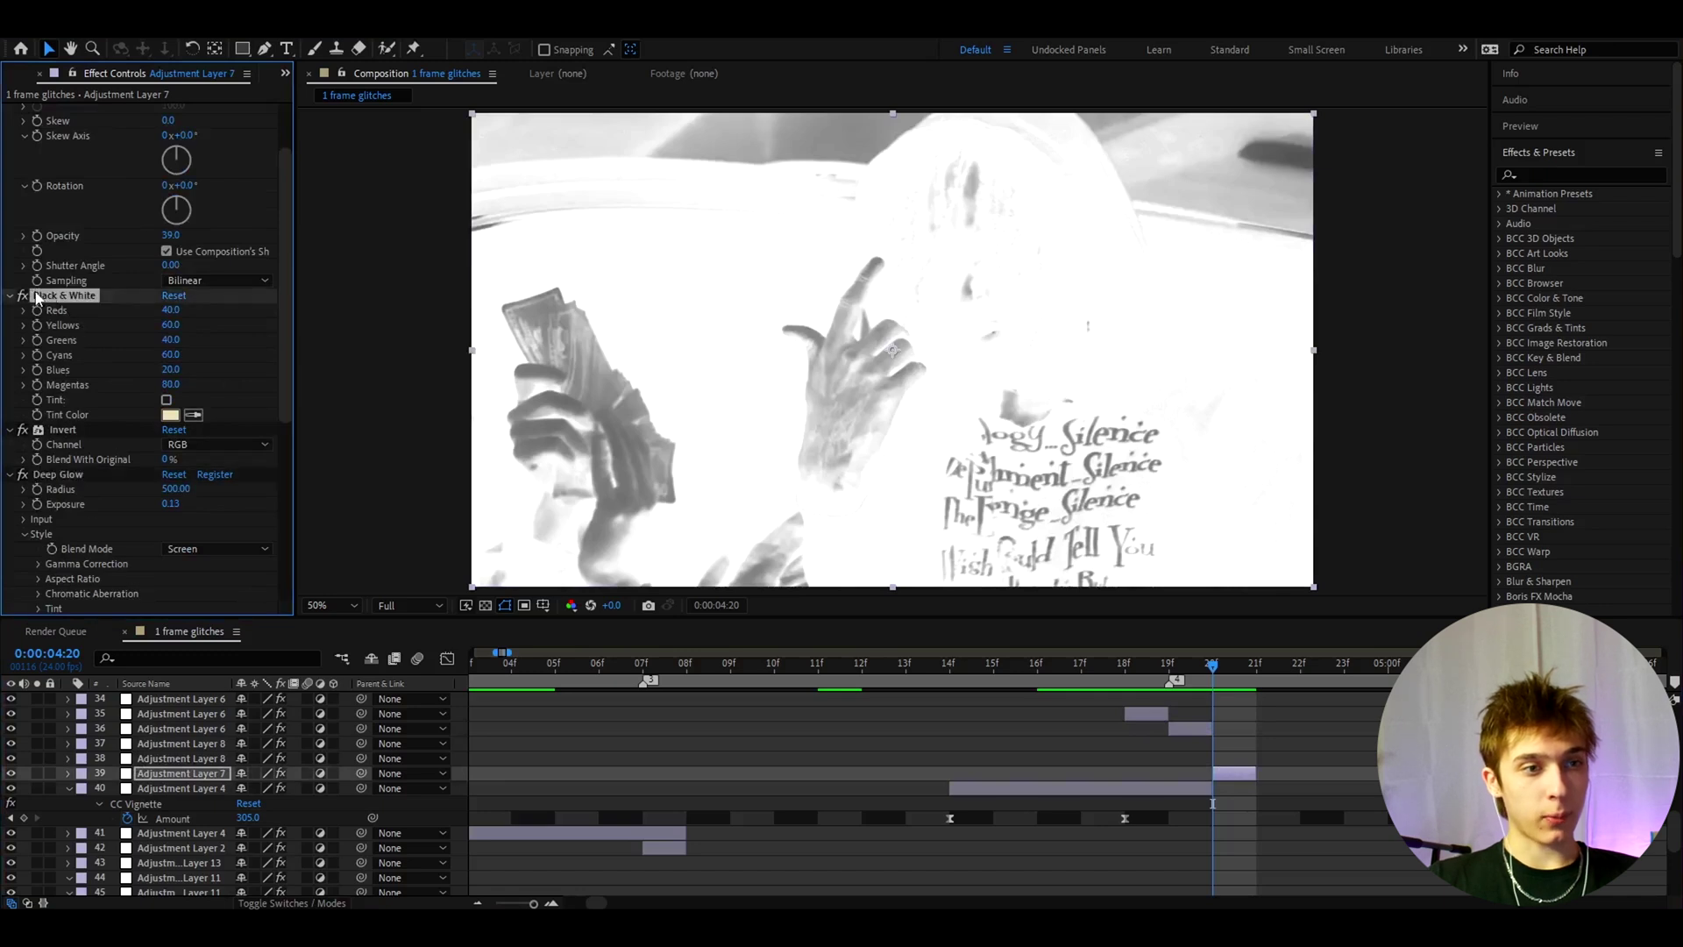
pyautogui.click(21, 475)
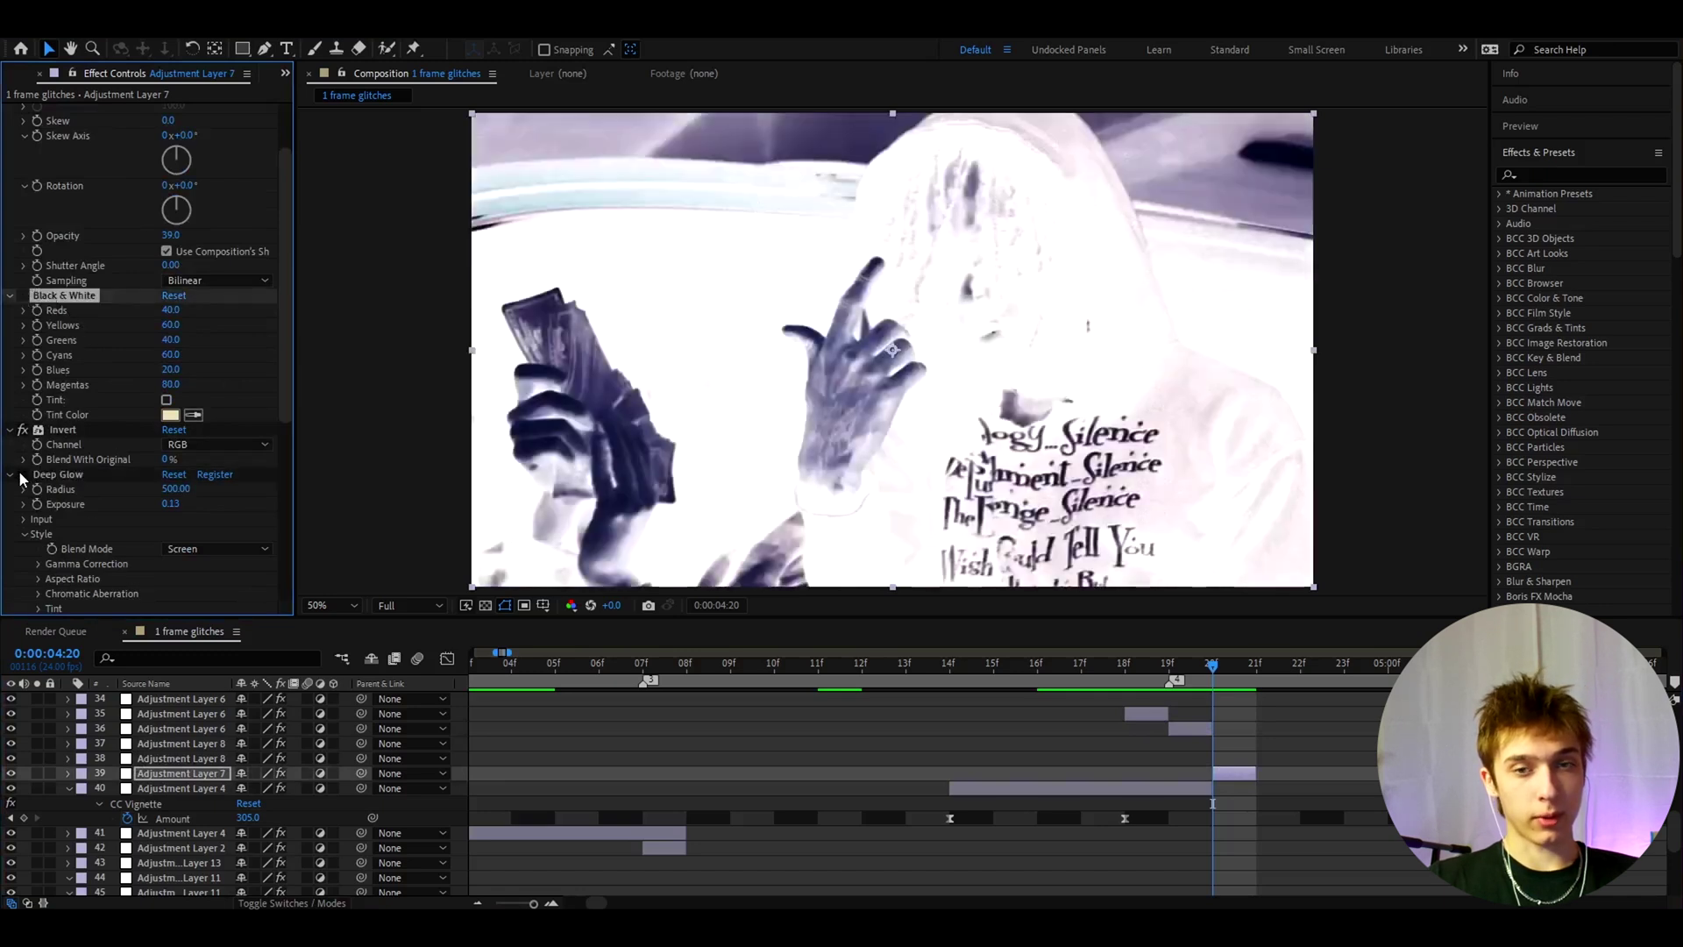
pyautogui.click(21, 475)
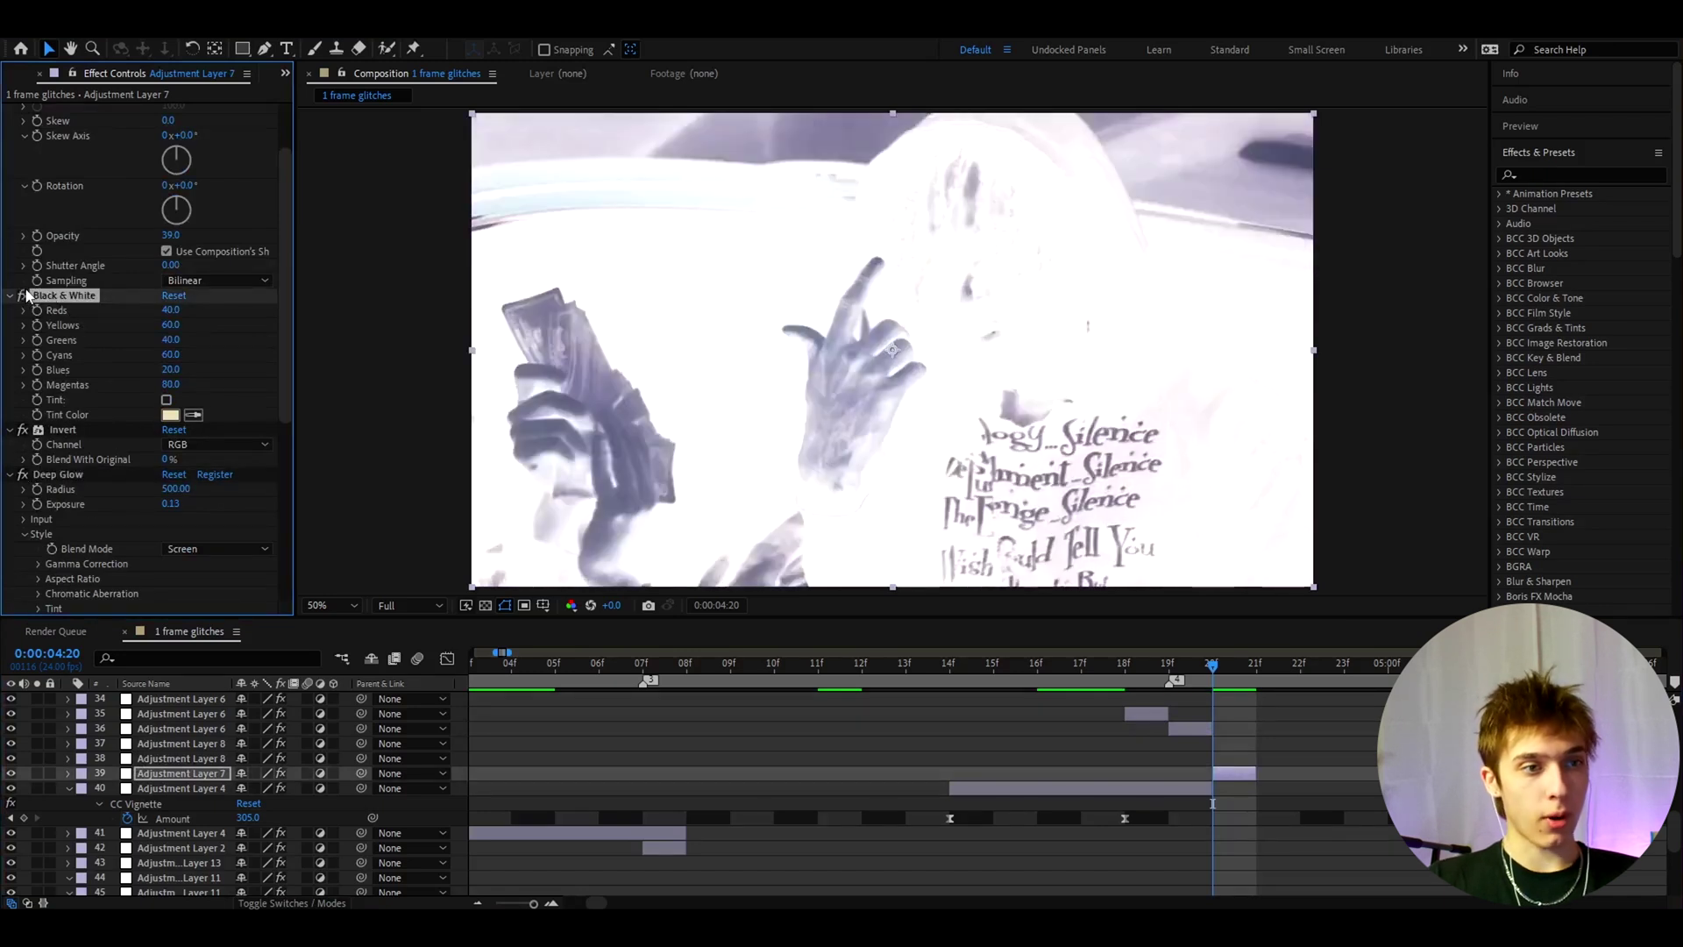
# - Scrub ahead to 0:00:05:10 and inspect the TV distortion settings of the Signal layer there
pyautogui.click(1136, 666)
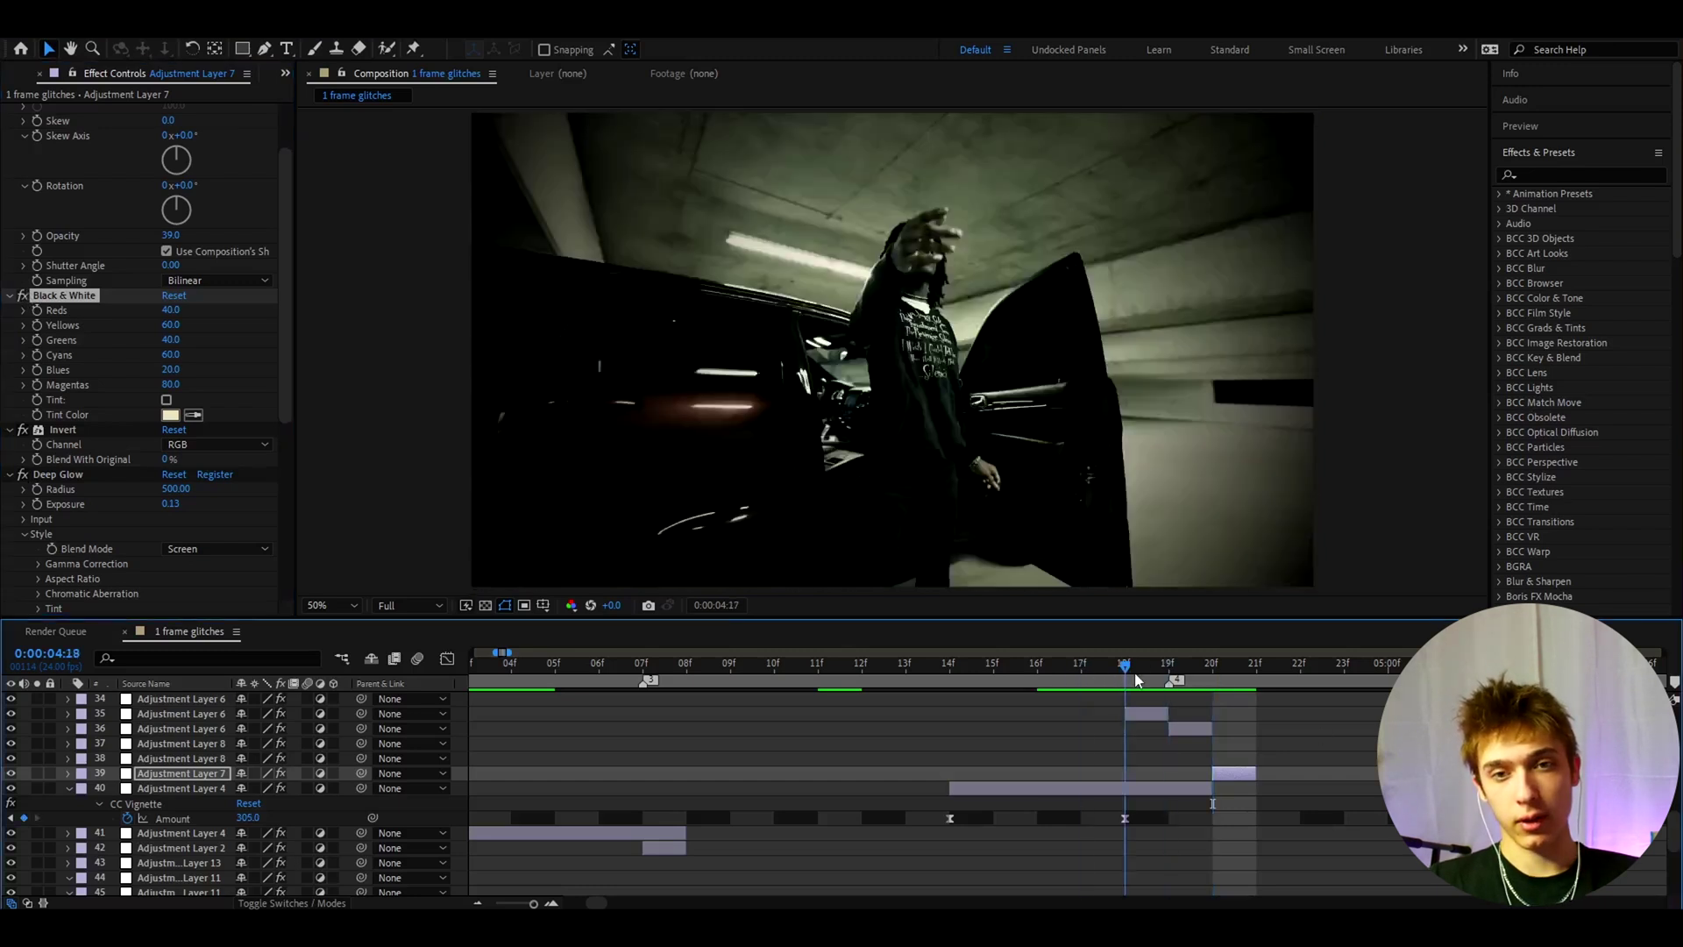
pyautogui.moveTo(1134, 672); pyautogui.dragTo(1475, 677)
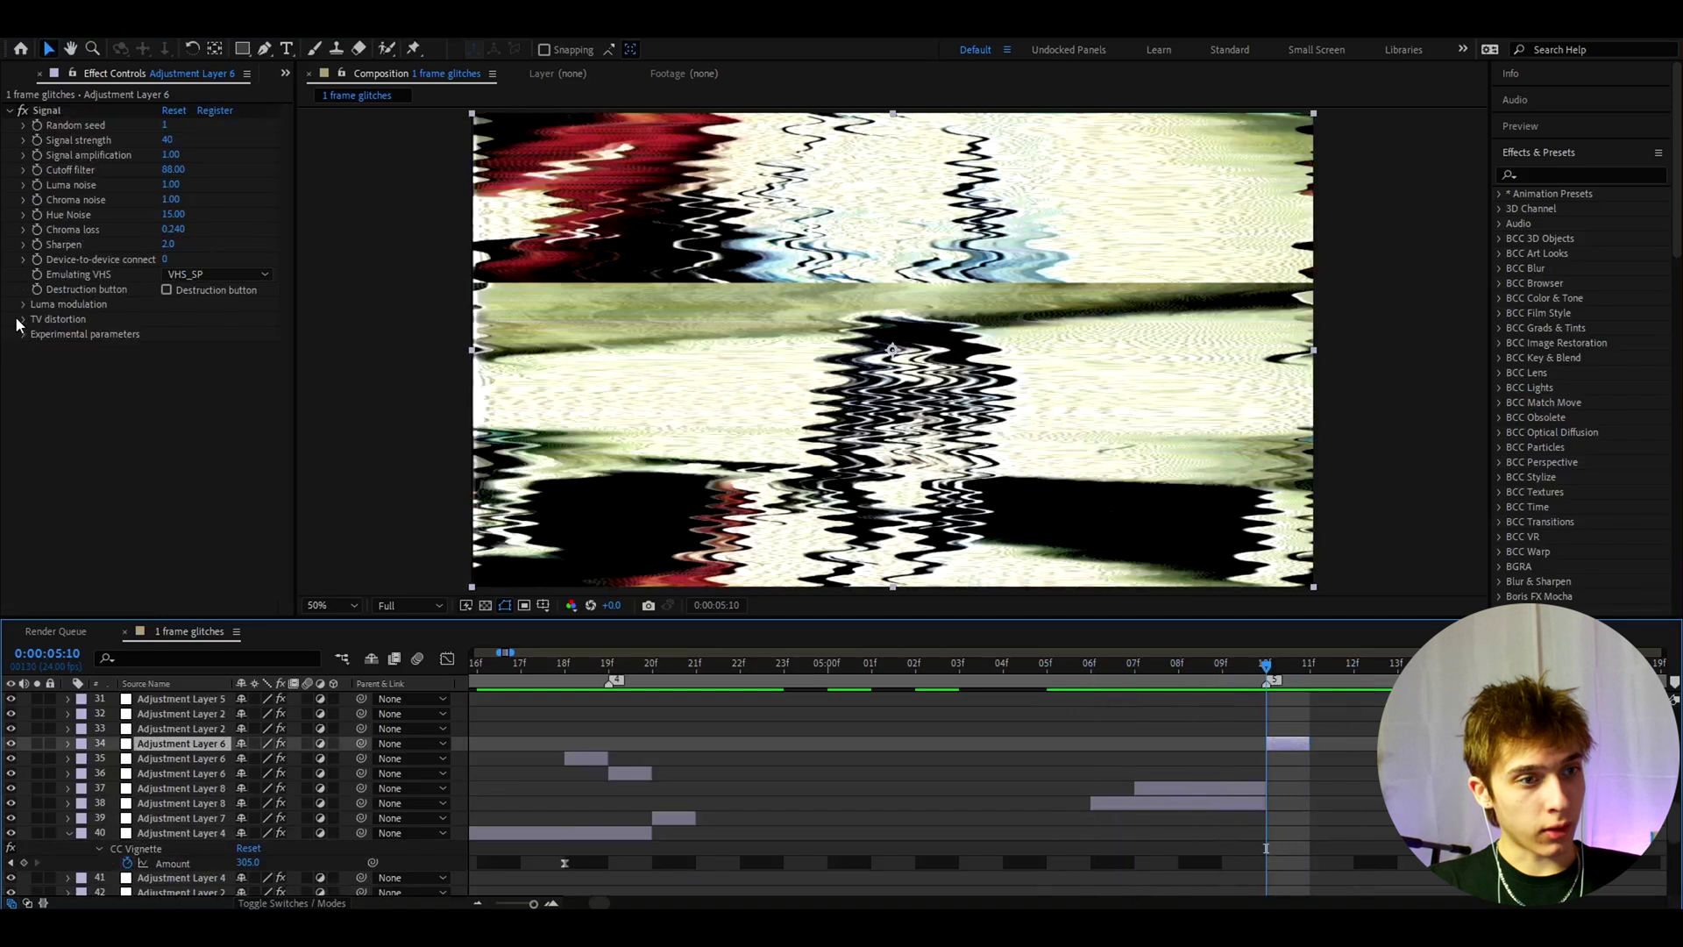
pyautogui.click(22, 320)
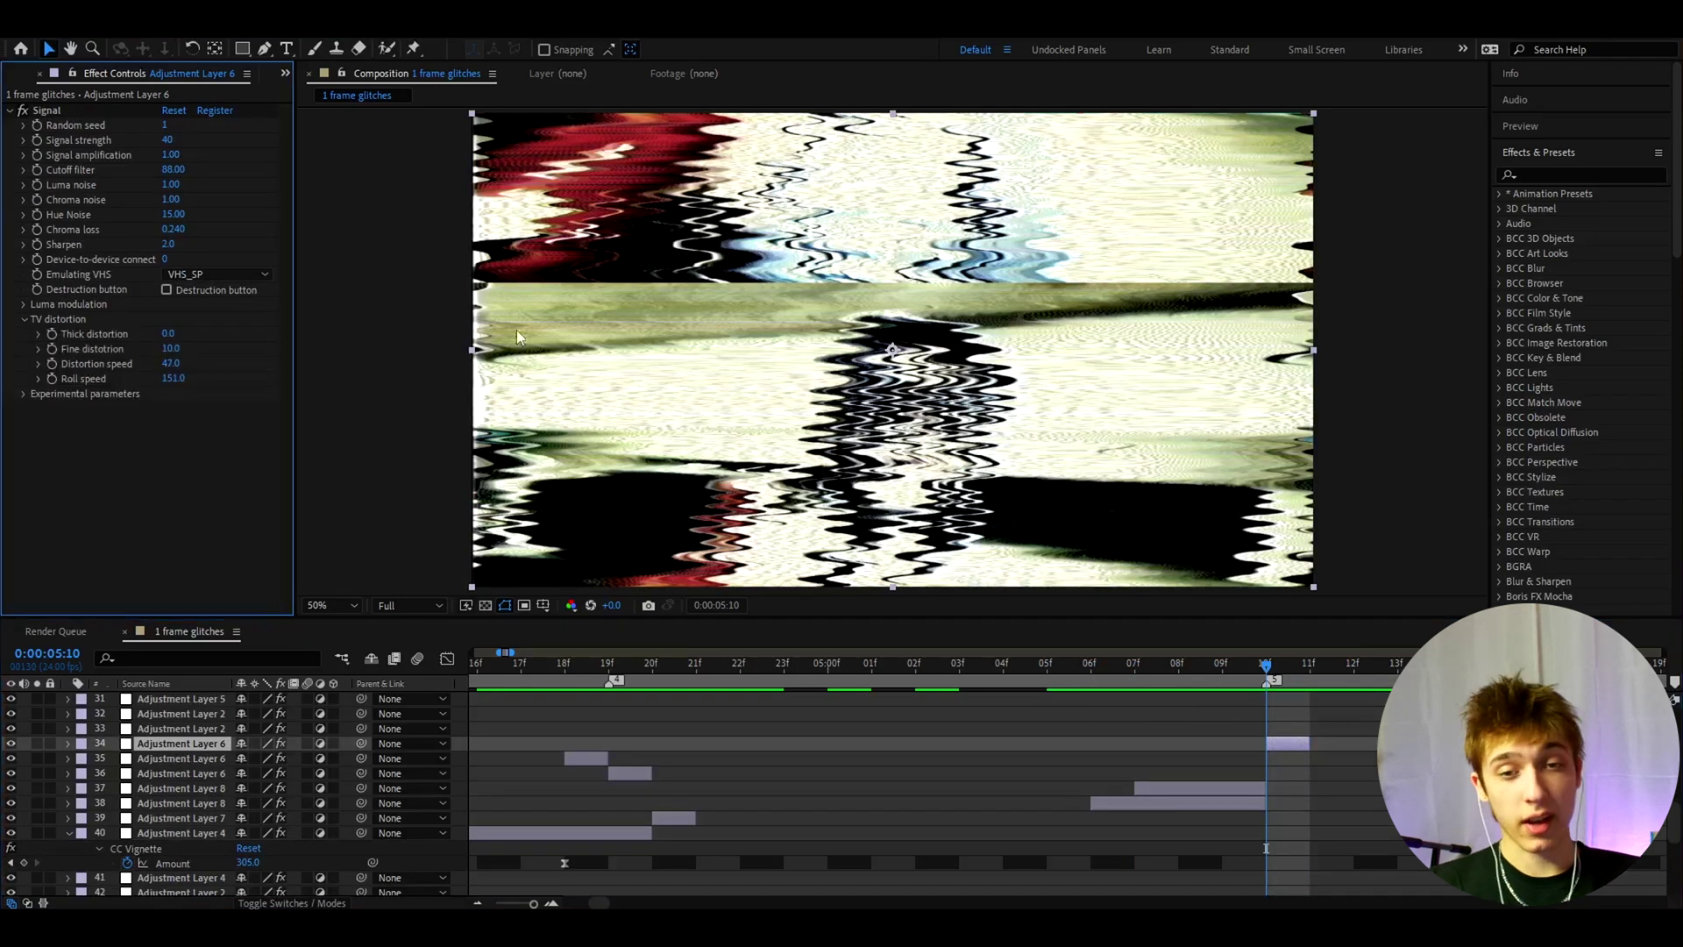
# - Hide the two adjustment layers starting at 0:00:05:06 and 0:00:05:07, and add a new adjustment layer with the playhead at 0:00:05:05
pyautogui.moveTo(1280, 674); pyautogui.dragTo(1224, 689)
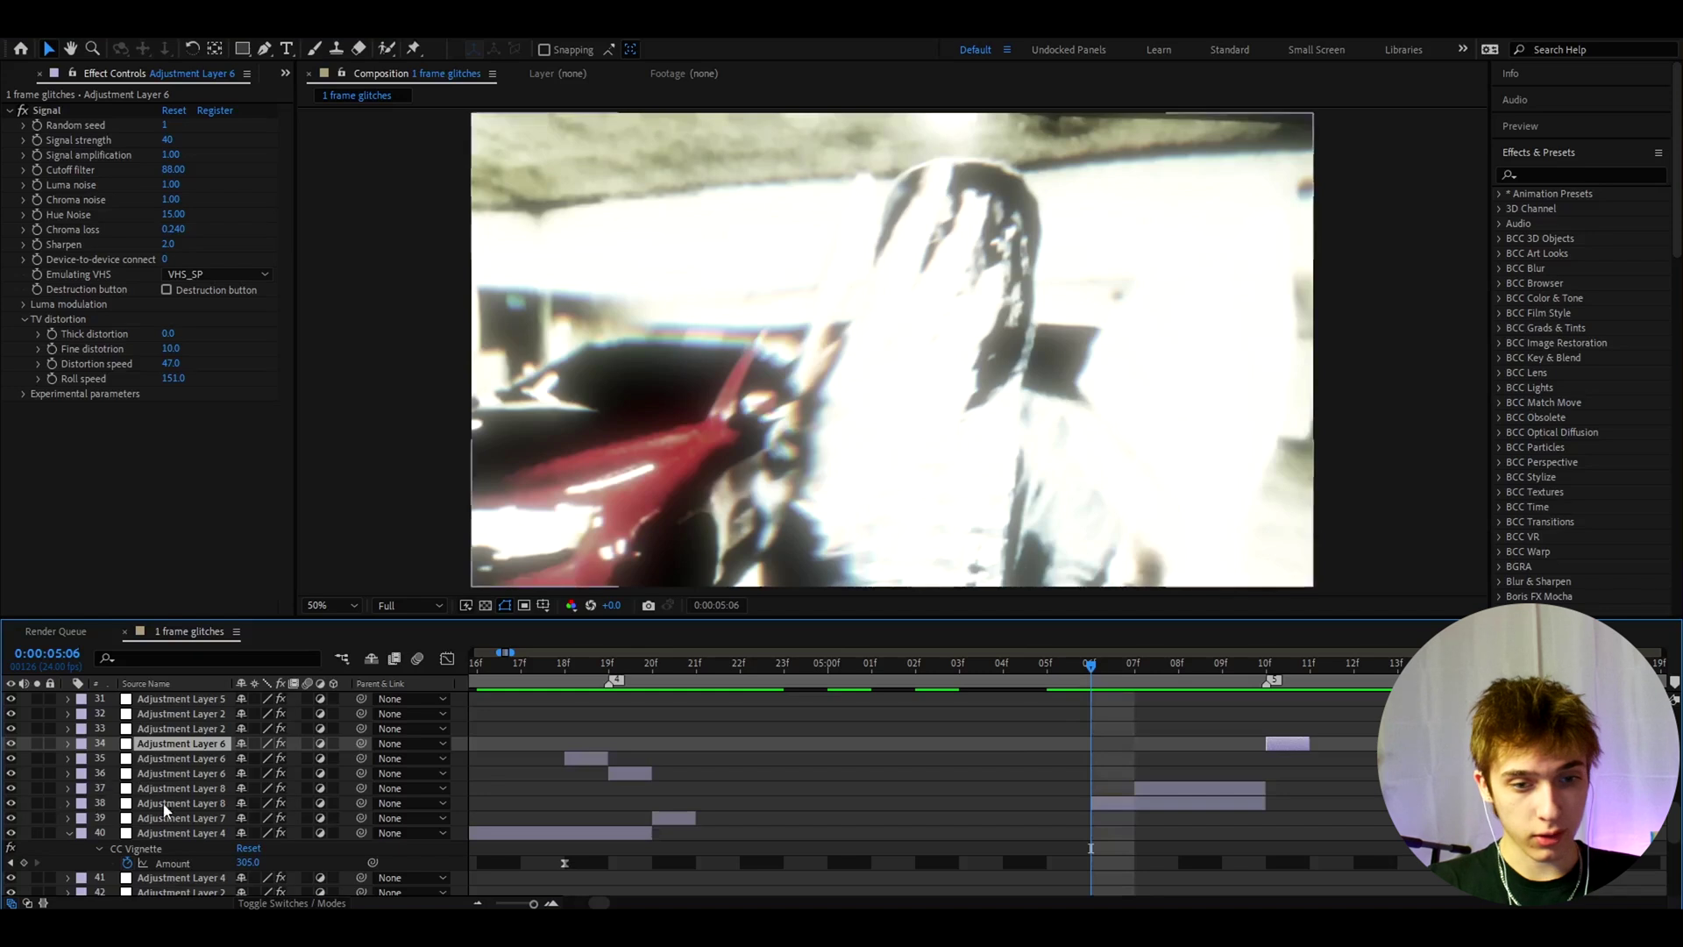
pyautogui.click(11, 802)
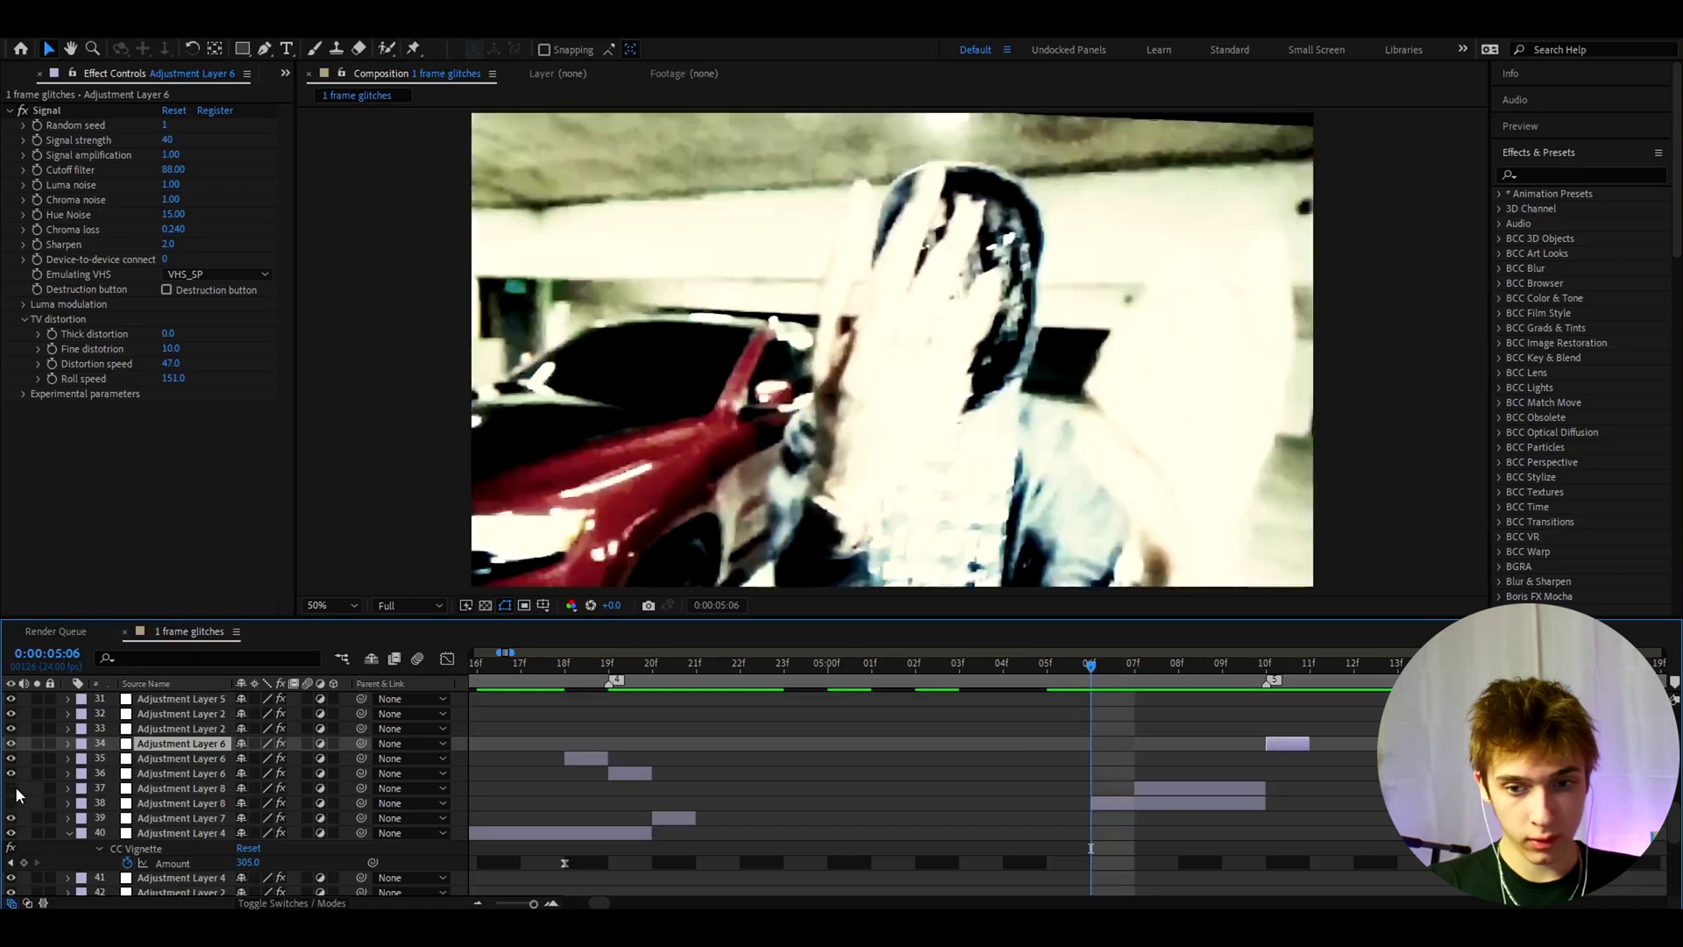
pyautogui.moveTo(1180, 666); pyautogui.dragTo(1049, 683)
pyautogui.press('pagedown')
pyautogui.press('pageup')
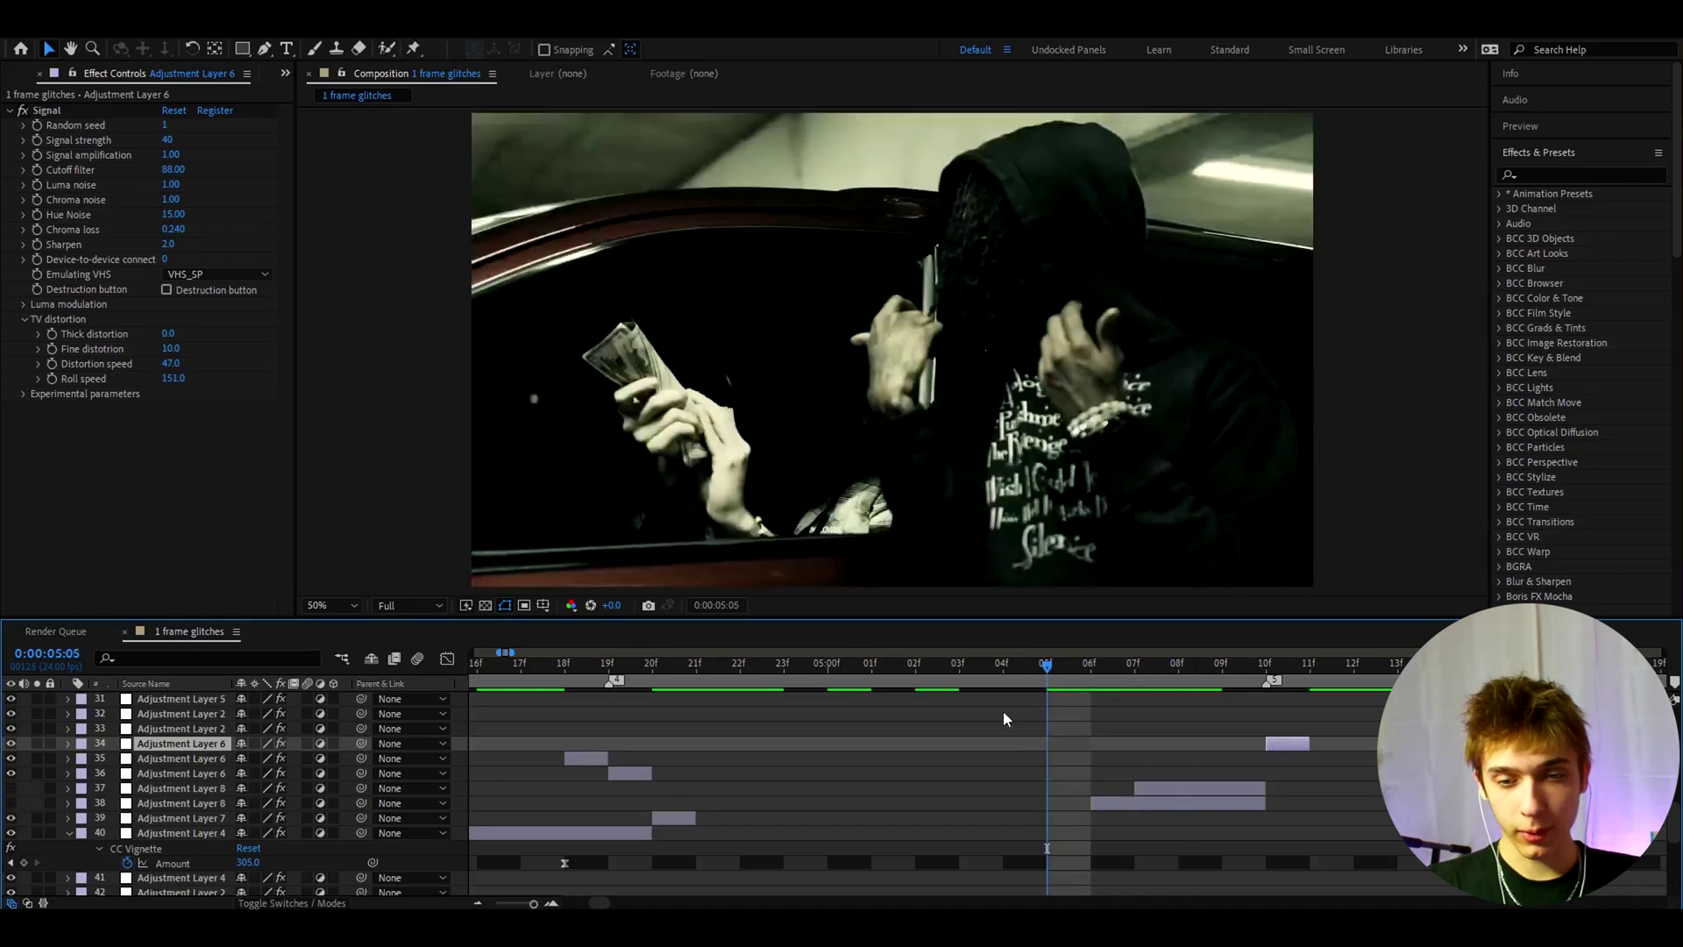
pyautogui.hotkey('ctrl', 'alt', 'y')
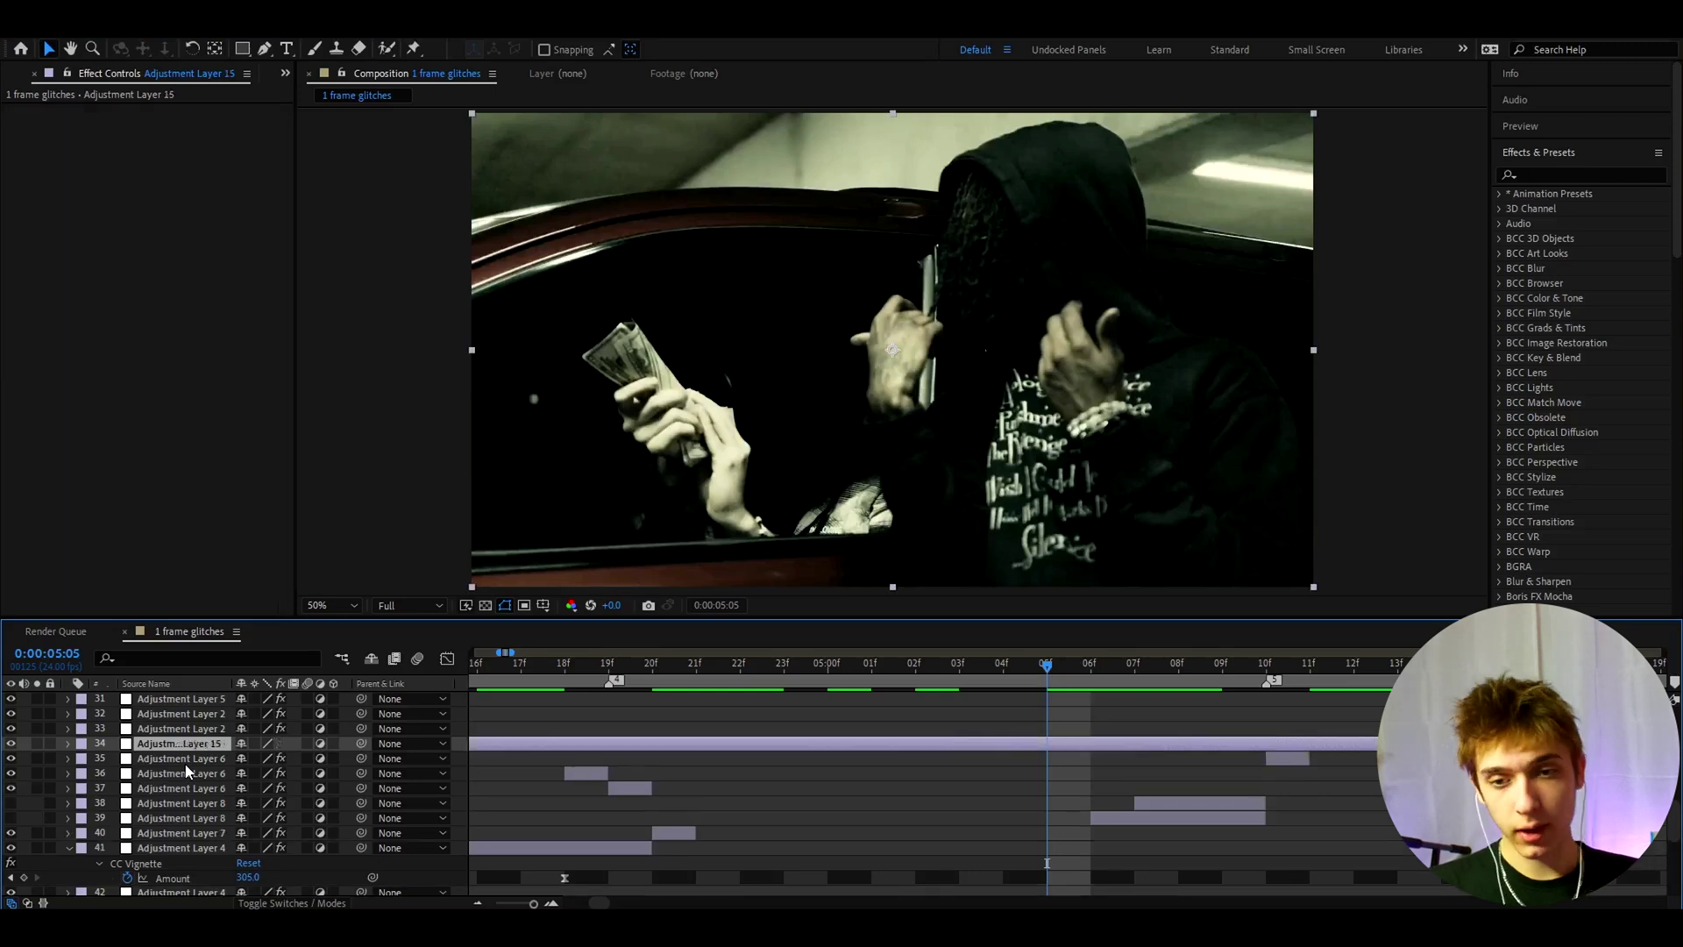
# - Search the presets for "flicker" and apply Flicker Heavy 1 to the new adjustment layer
pyautogui.click(1551, 175)
pyautogui.write('flicker')
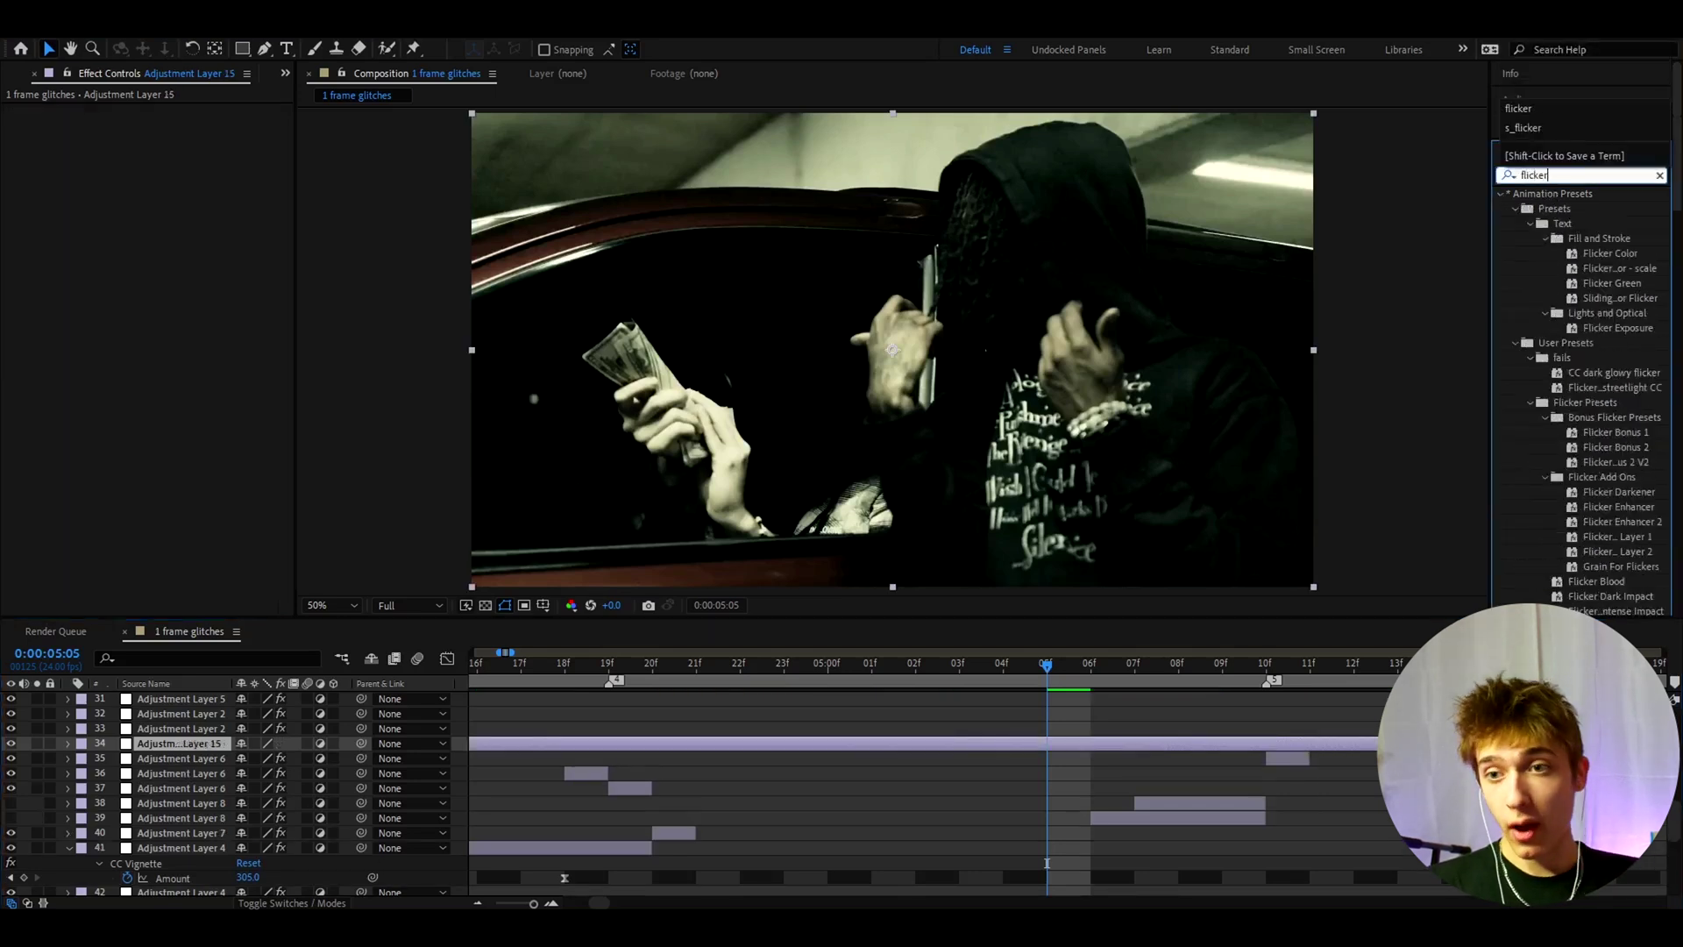
pyautogui.scroll(-5, 1580, 392)
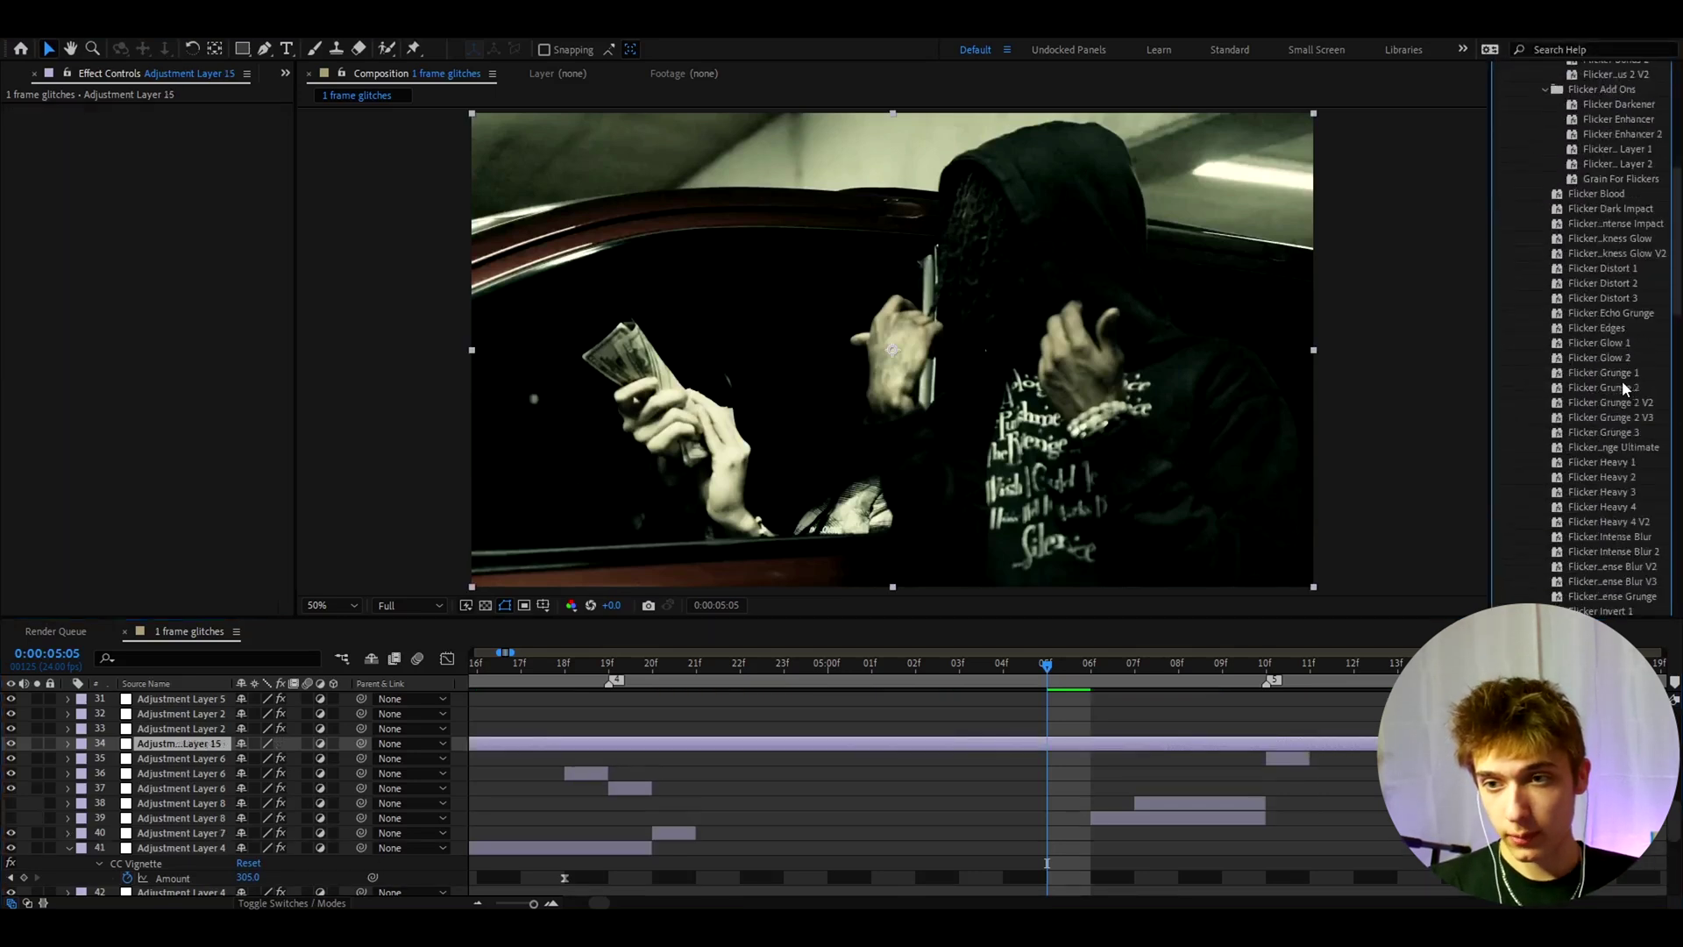
pyautogui.scroll(-4, 1586, 377)
pyautogui.click(1588, 353)
pyautogui.moveTo(1051, 748); pyautogui.dragTo(1053, 746)
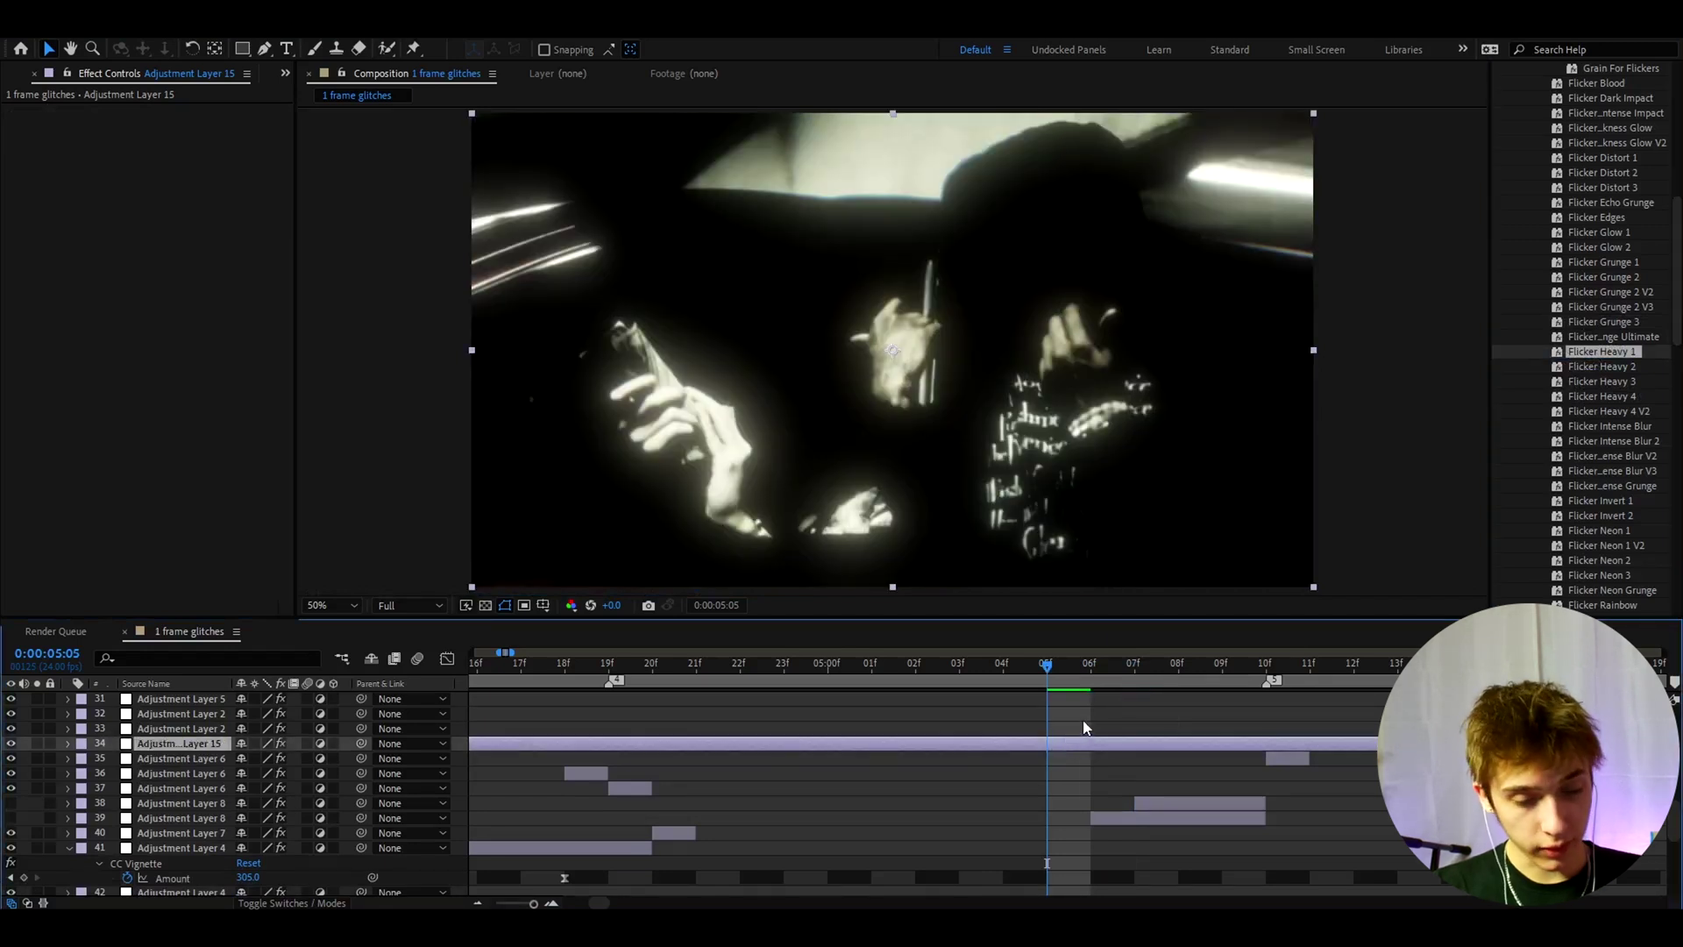
# - Duplicate the Flicker Heavy 1 adjustment layer and check the doubled flicker on the frames from 0:00:05:06
pyautogui.hotkey('ctrl', 'd')
pyautogui.click(1104, 665)
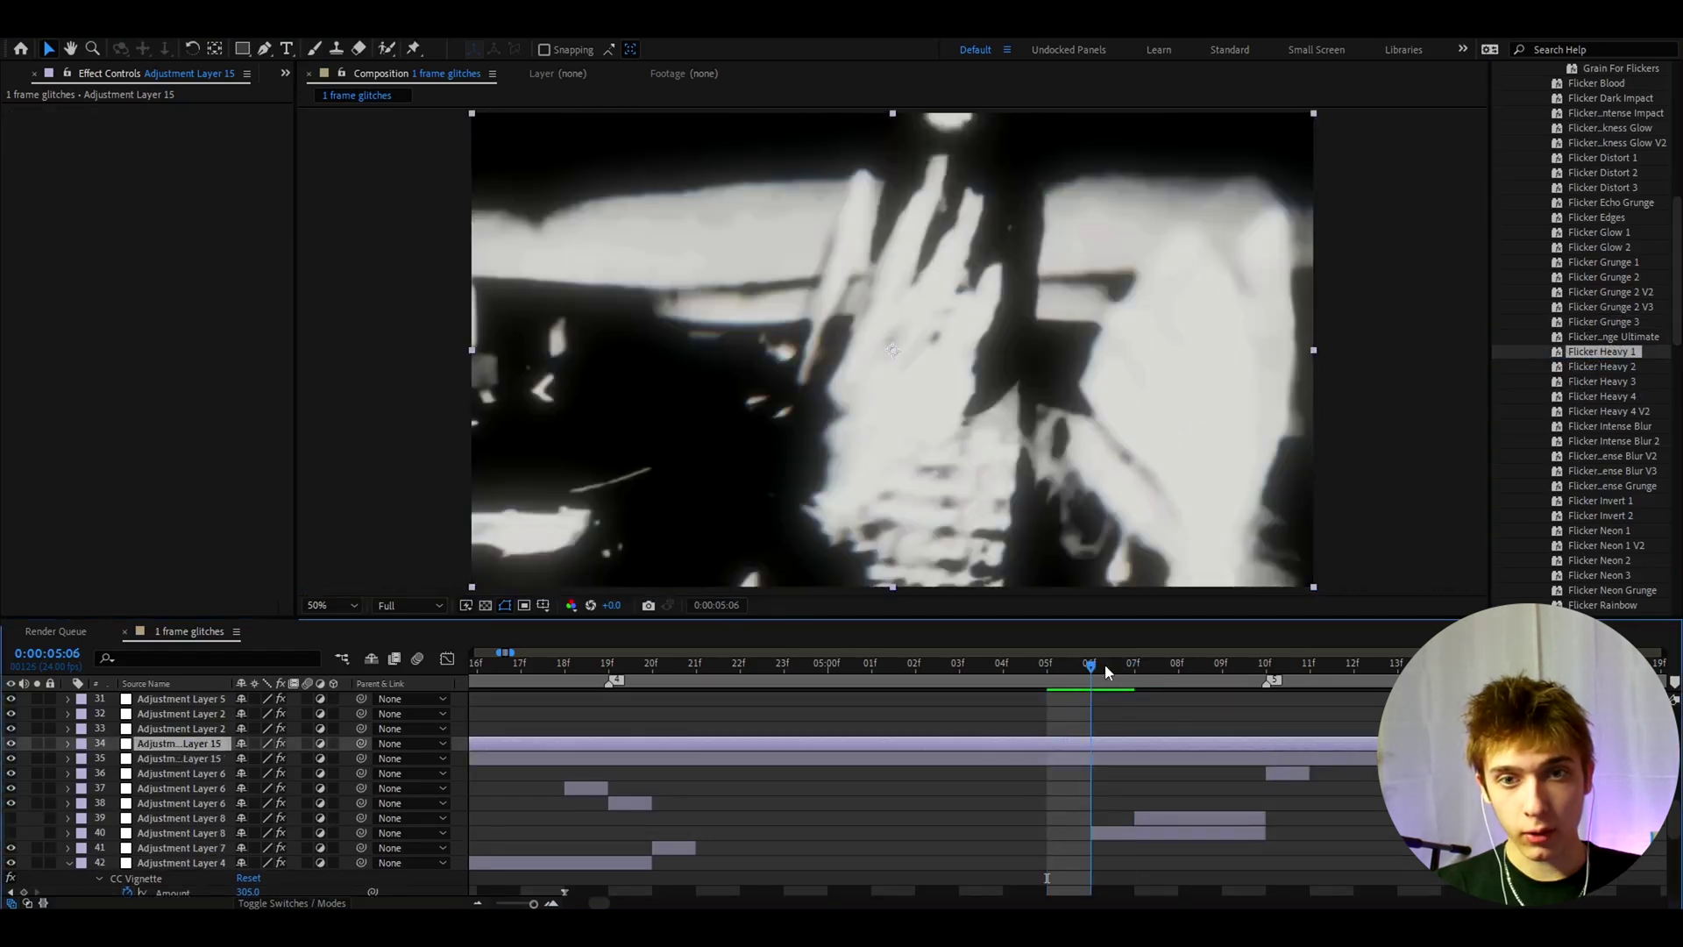
pyautogui.click(1130, 659)
pyautogui.click(1169, 664)
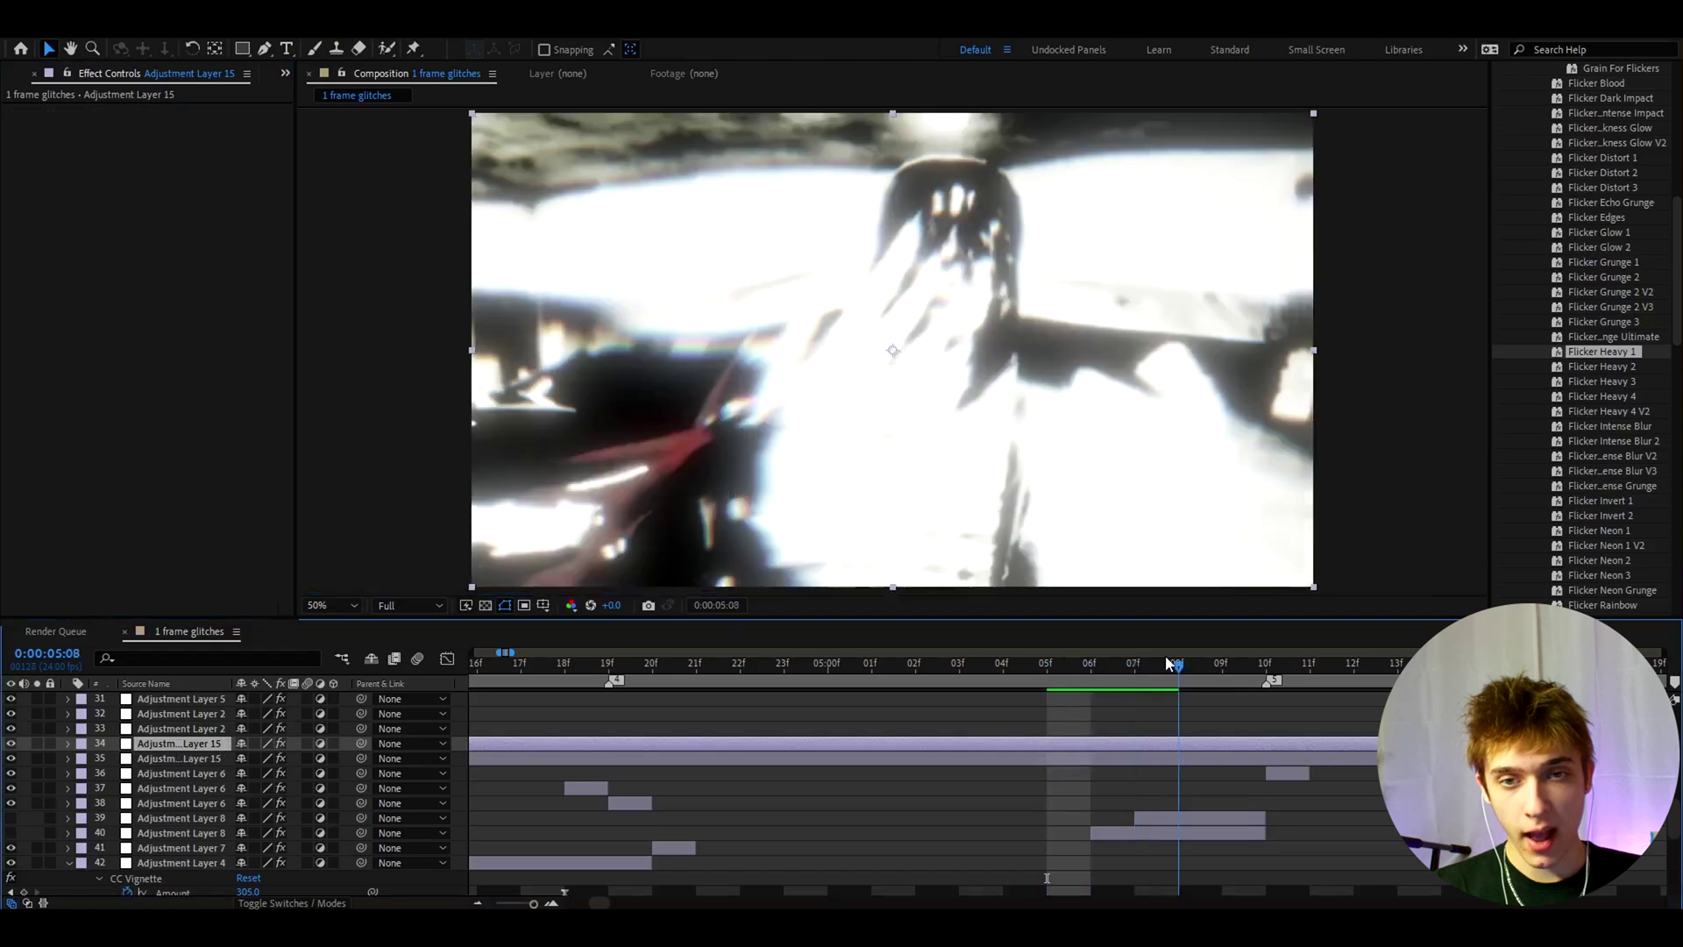
pyautogui.click(1225, 663)
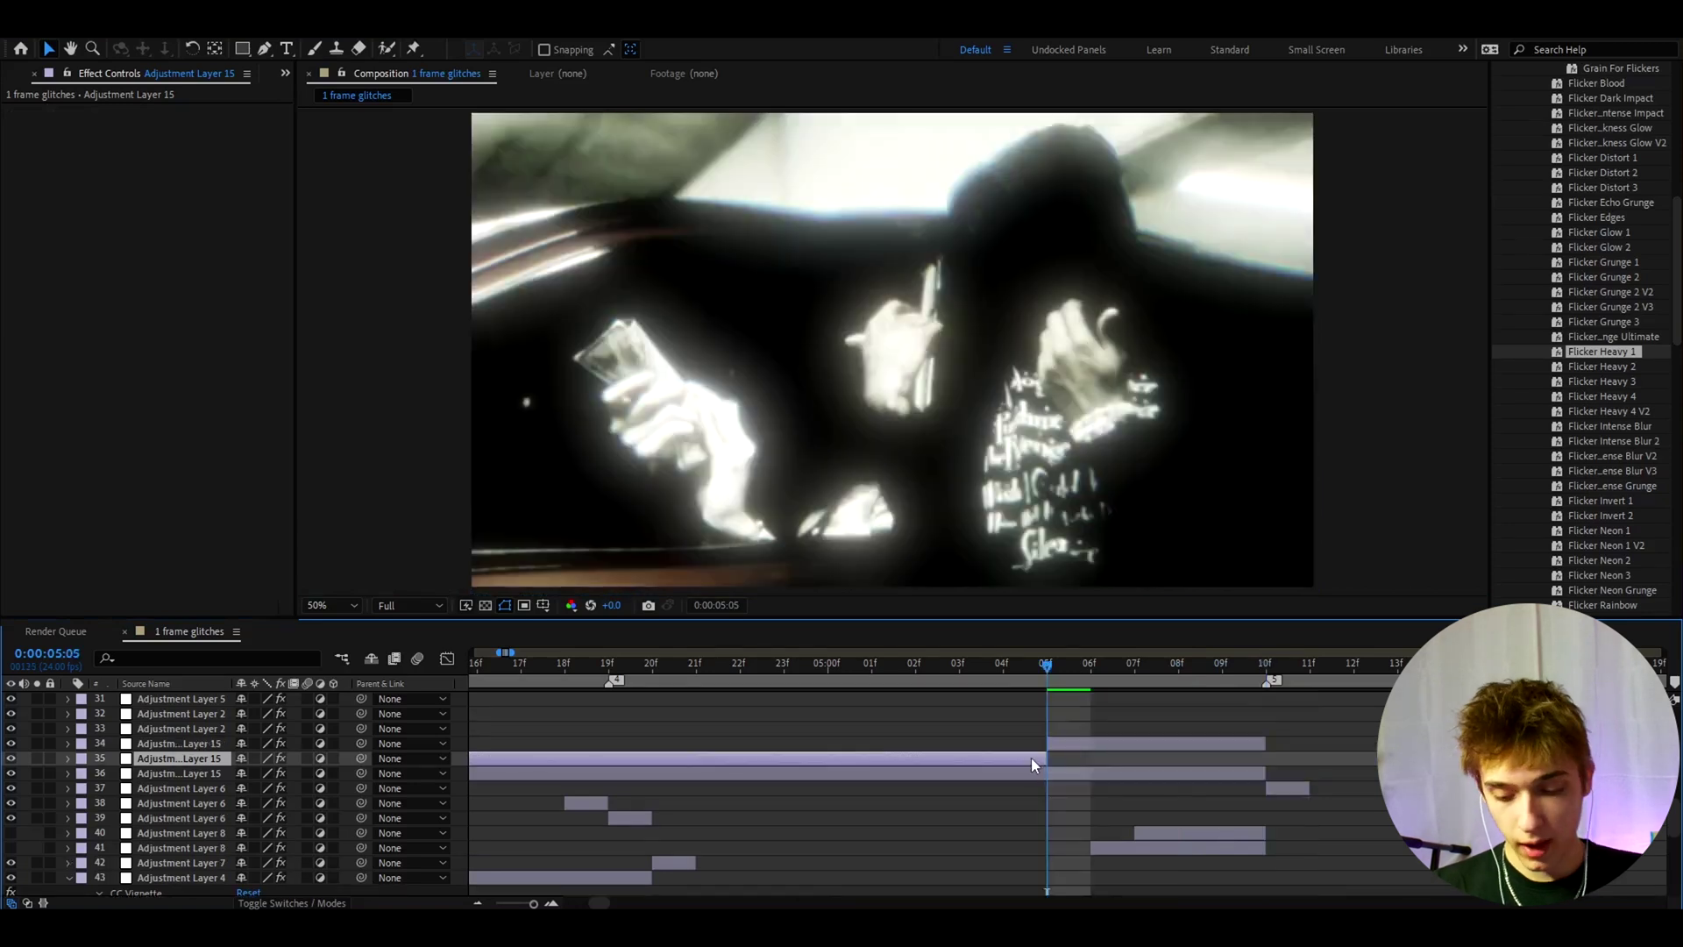
# - Split the second flicker layer at 0:00:05:05 and delete its leftover part before that frame
pyautogui.hotkey('ctrl', 'z')
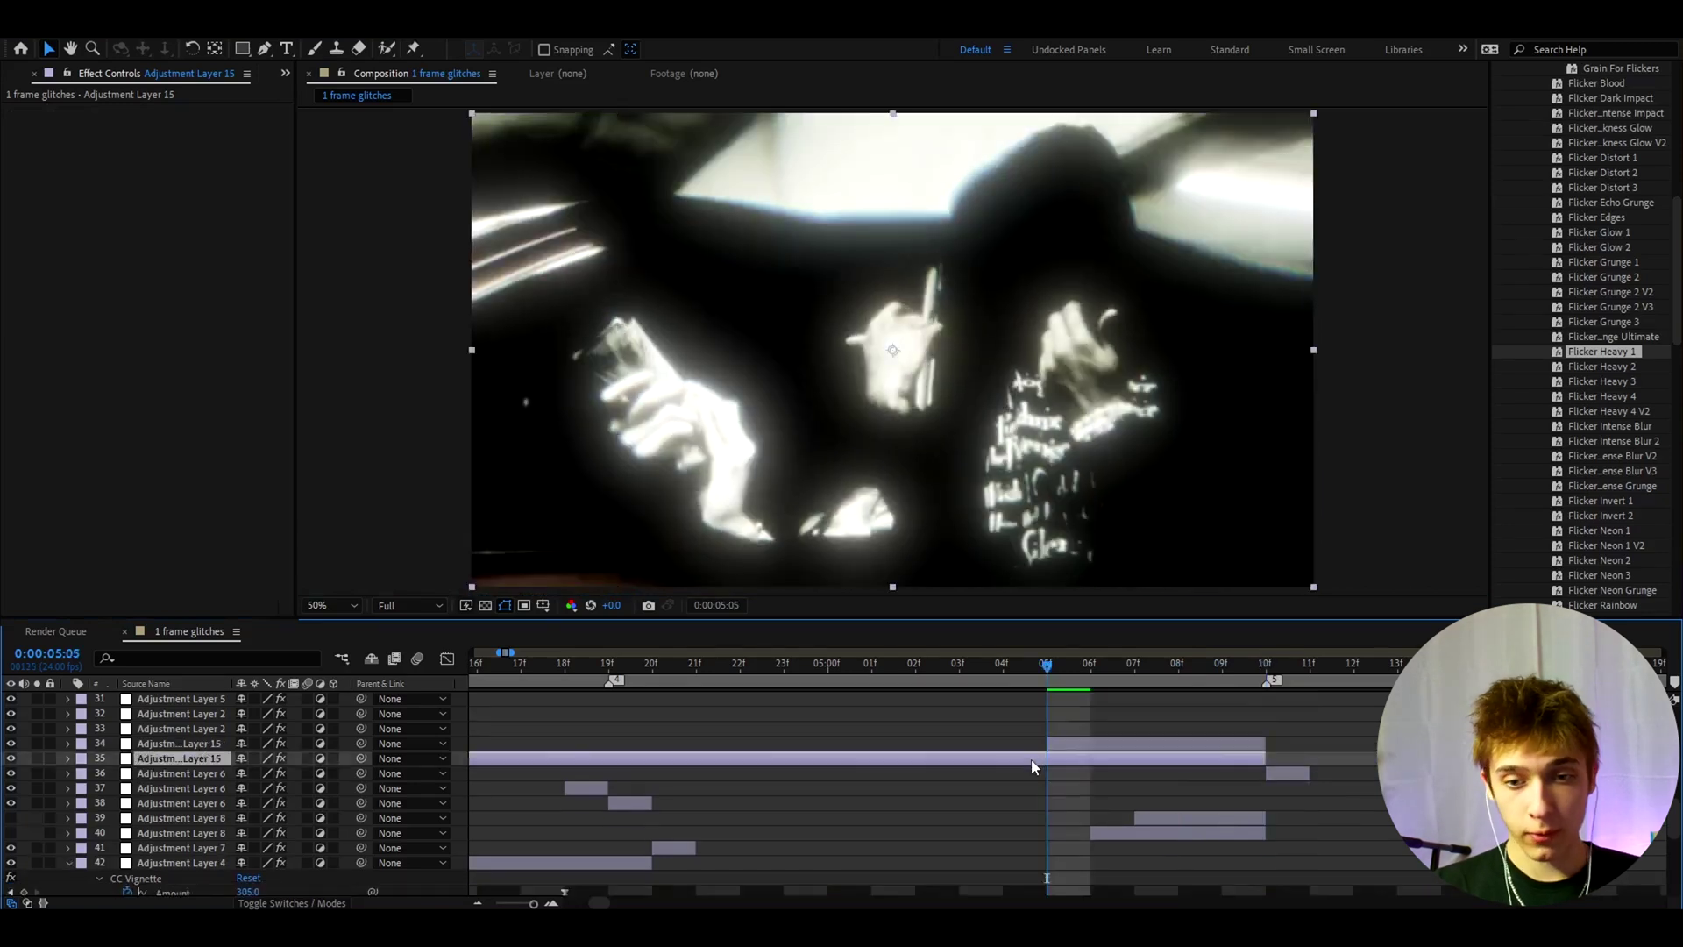
pyautogui.hotkey('ctrl', 'shift', 'd')
pyautogui.click(1029, 769)
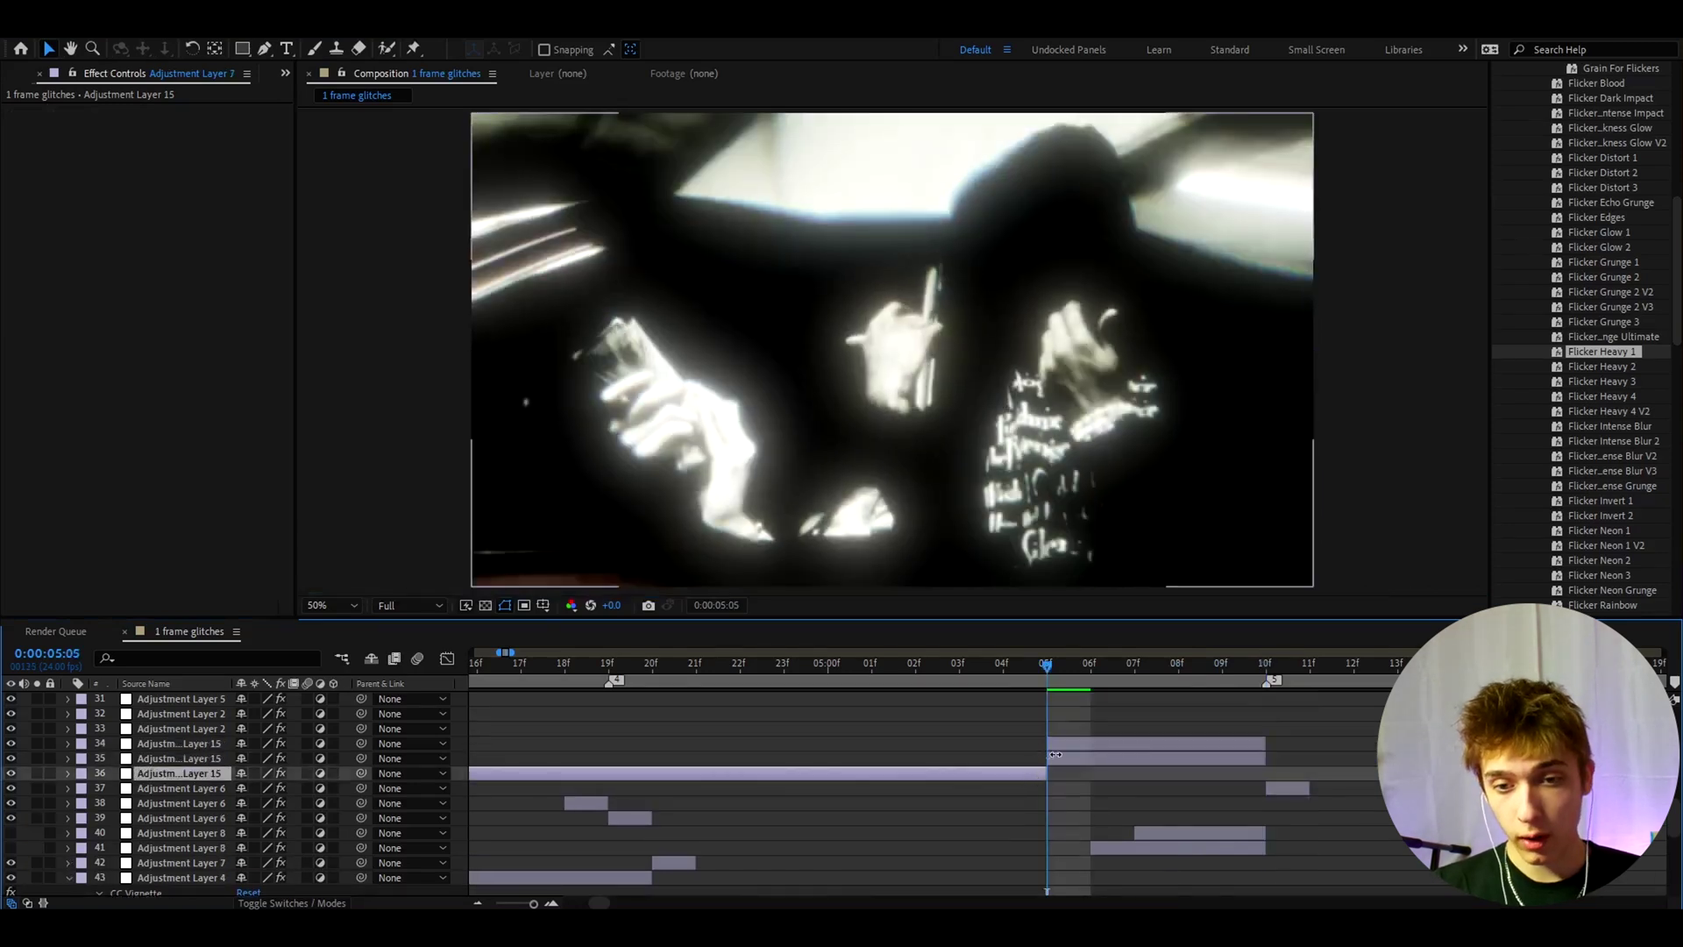
pyautogui.press('Delete')
pyautogui.click(1071, 756)
# - Scrub through the doubled flicker up to 0:00:05:10 and browse the other Flicker presets
pyautogui.moveTo(1044, 655); pyautogui.dragTo(1266, 668)
pyautogui.scroll(-3, 1625, 334)
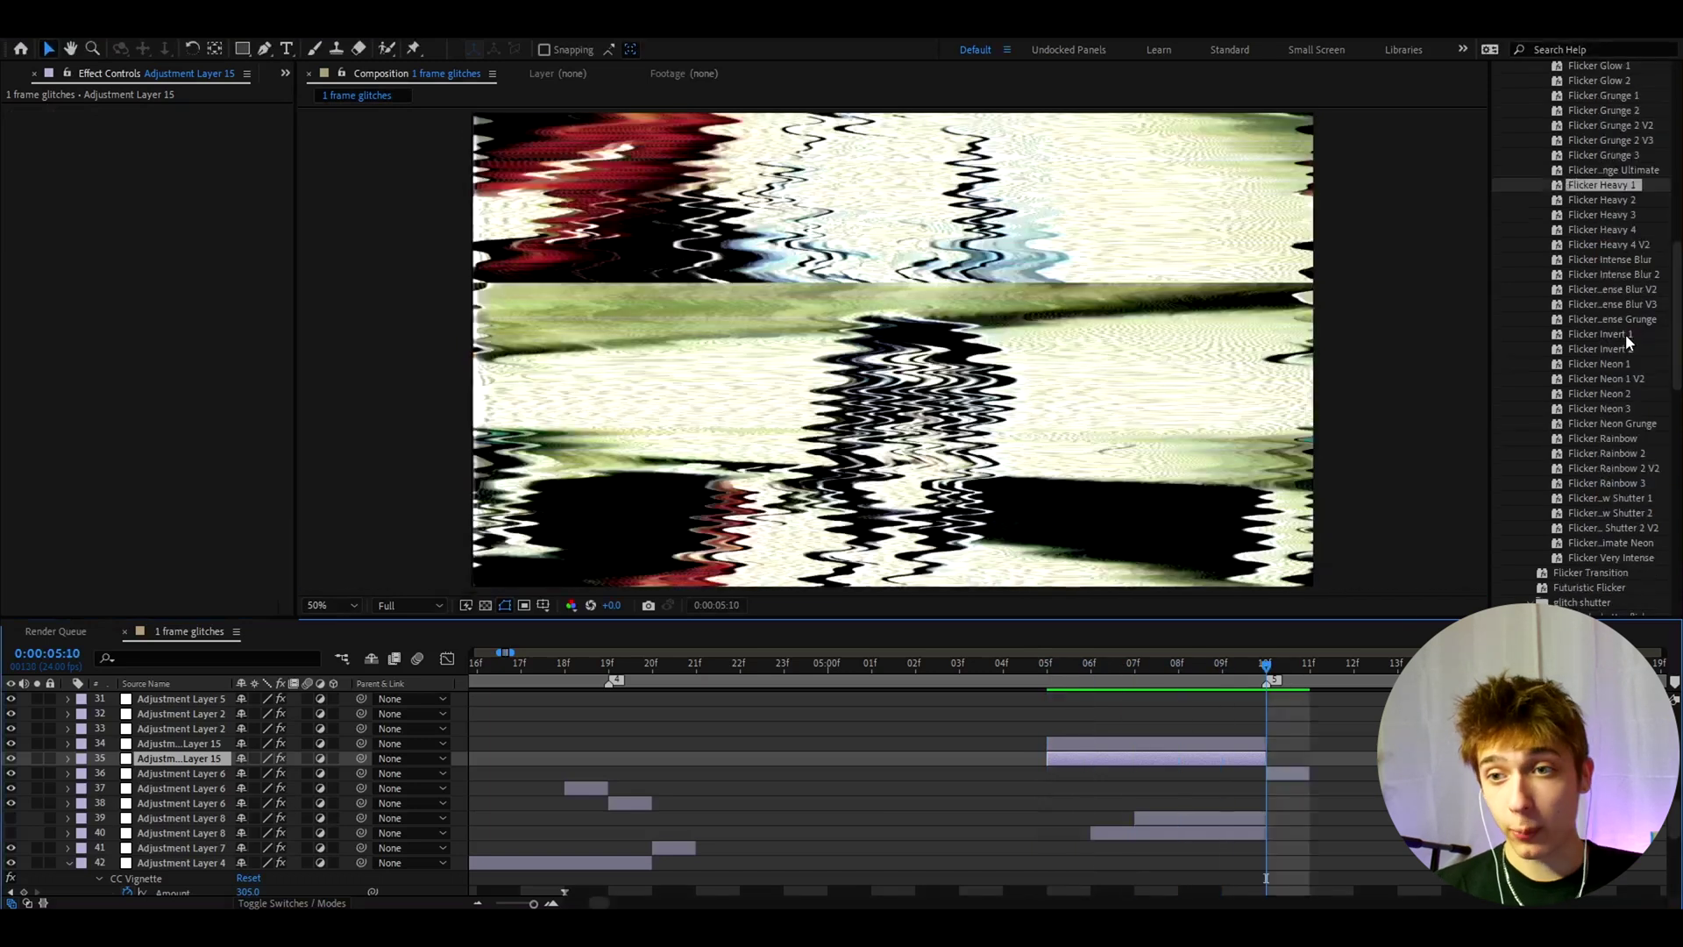
pyautogui.scroll(3, 1613, 263)
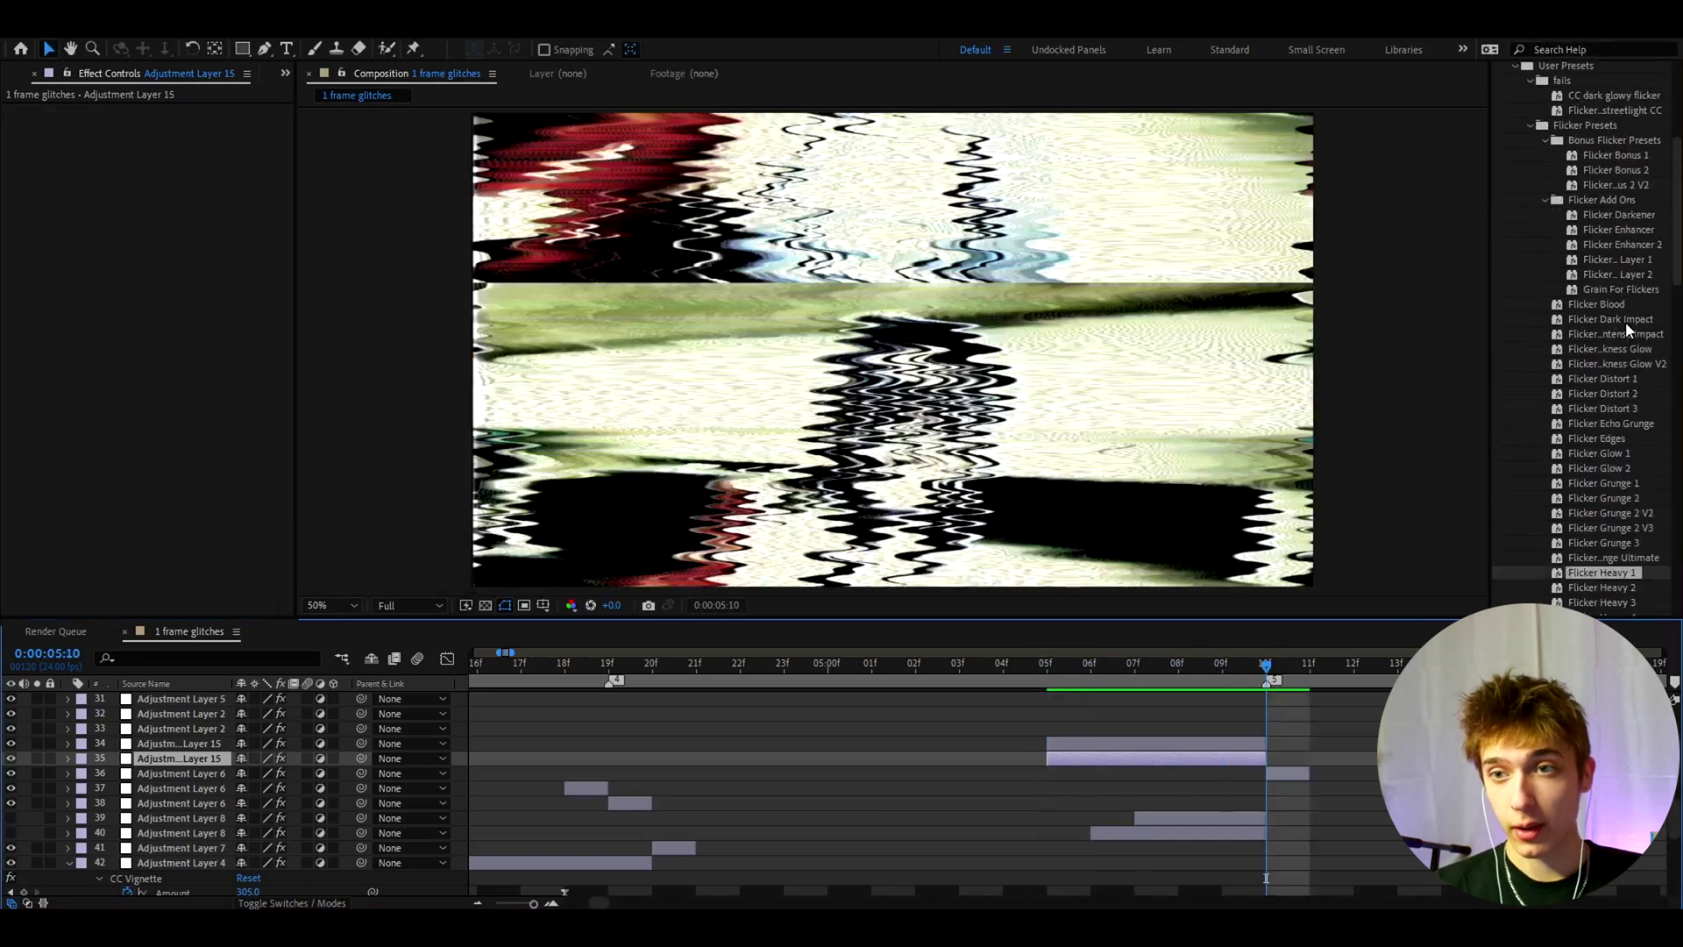